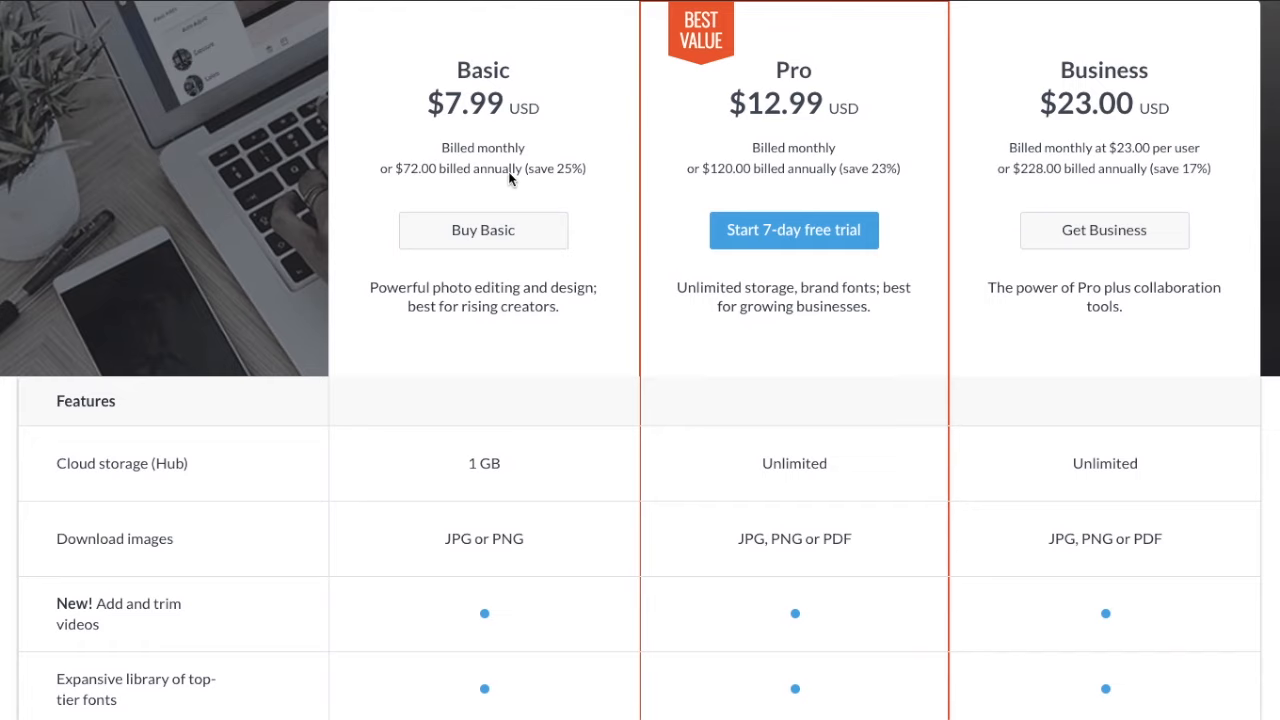
# Compare the prices and included features of the Basic, Pro and Business plans on the pricing page.
pyautogui.scroll(-10, 611, 175)
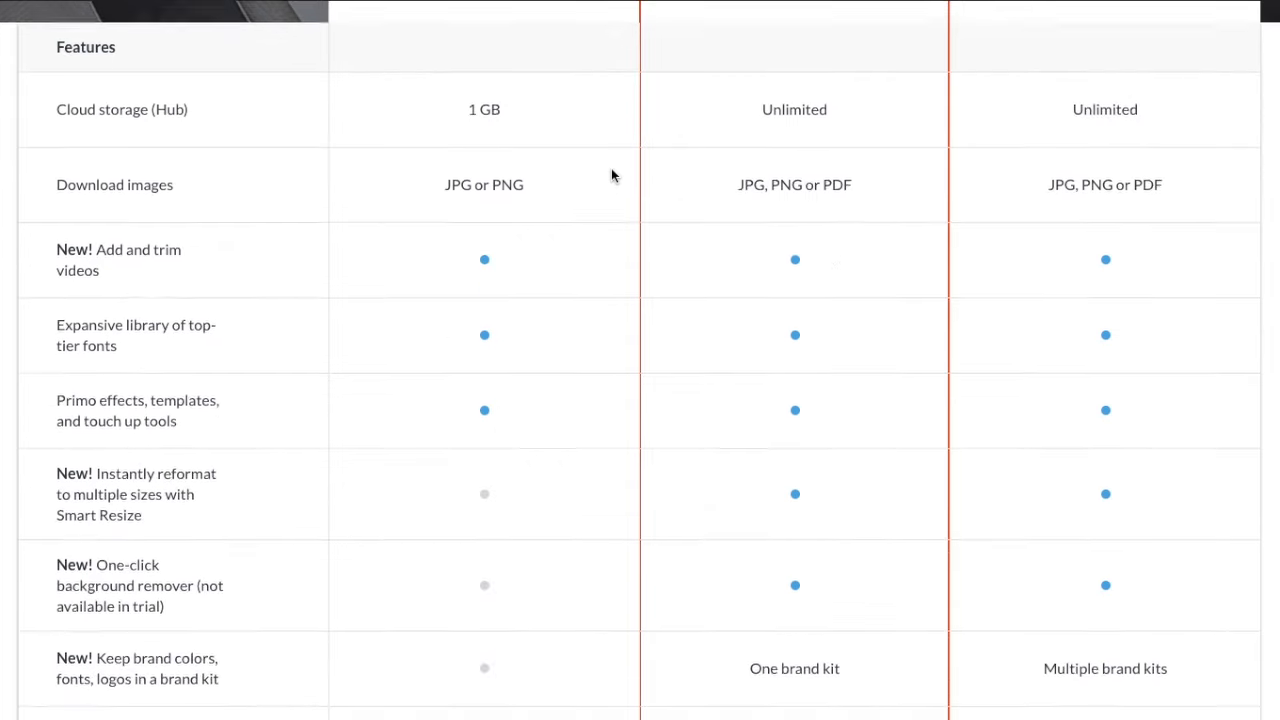
pyautogui.scroll(-3, 611, 175)
pyautogui.scroll(5, 348, 400)
pyautogui.scroll(5, 351, 428)
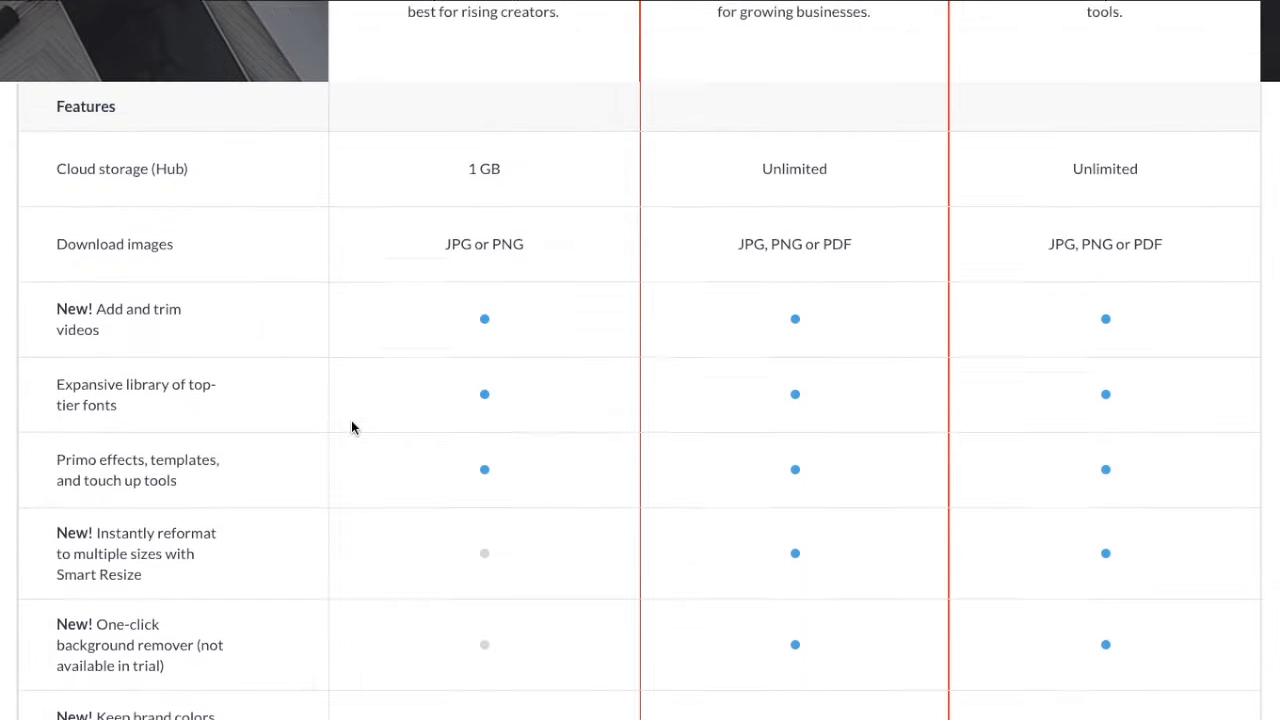
pyautogui.scroll(-5, 524, 417)
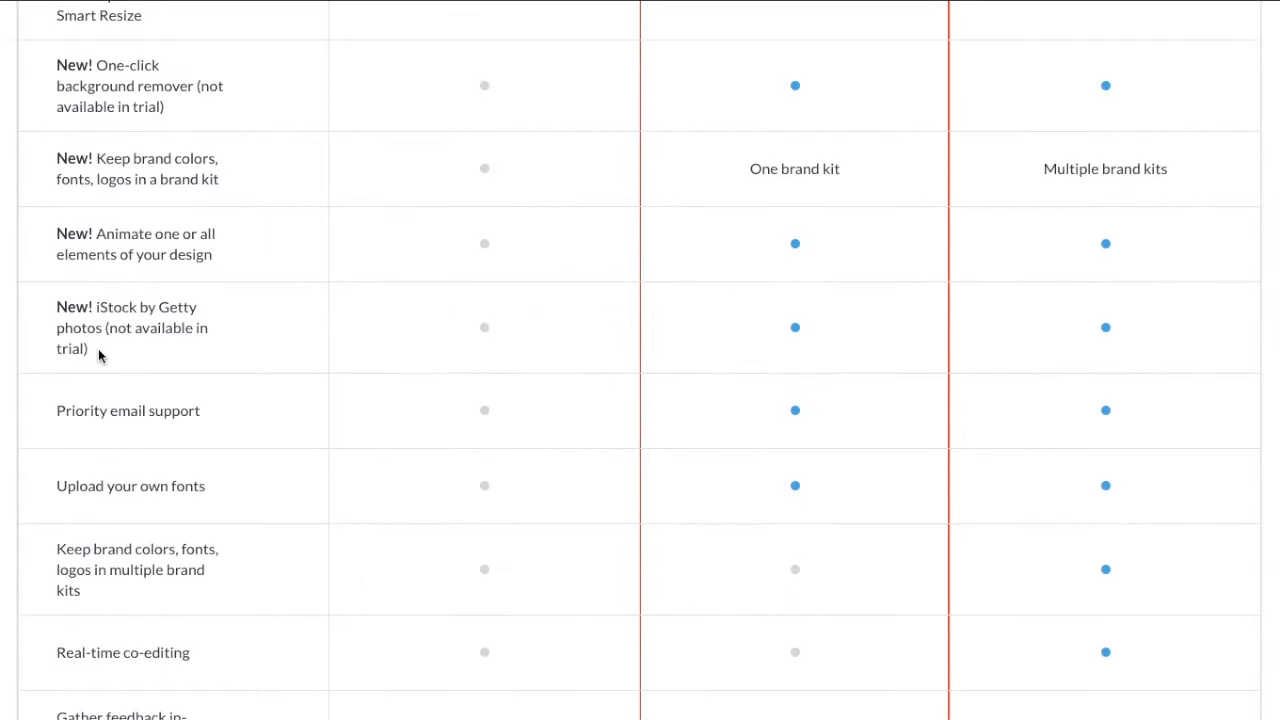
pyautogui.scroll(2, 100, 354)
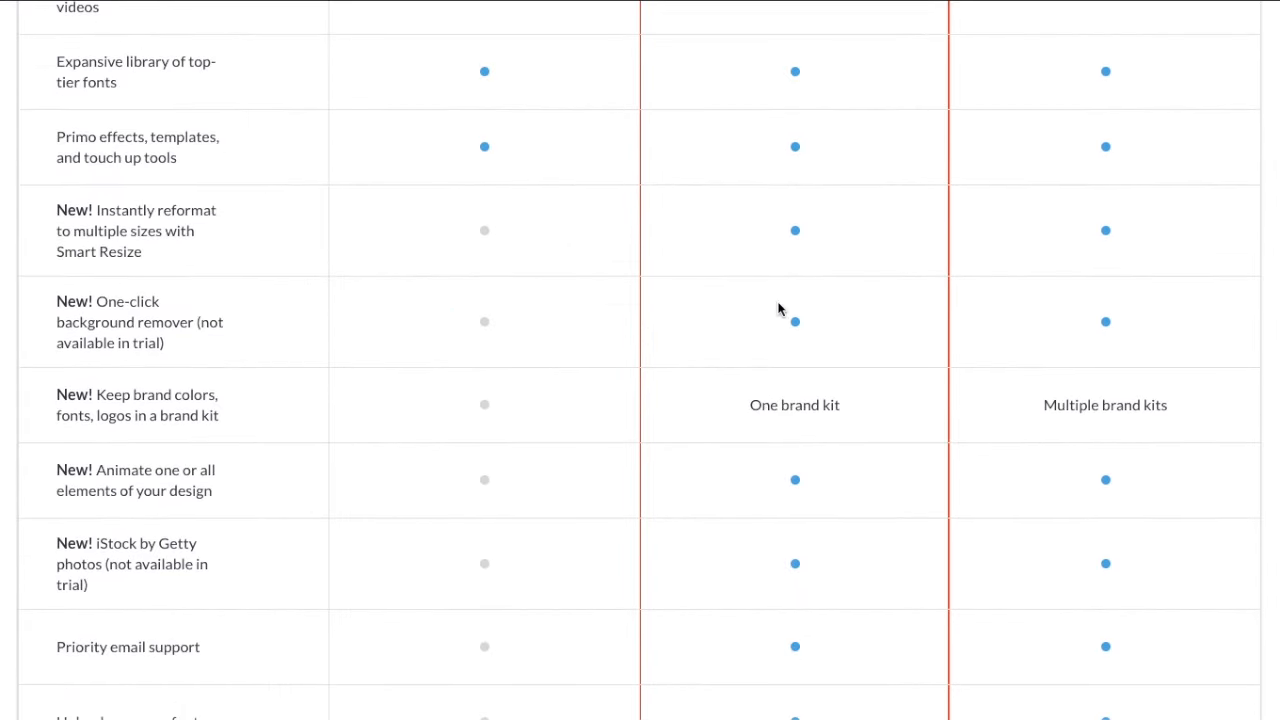
pyautogui.scroll(-8, 434, 344)
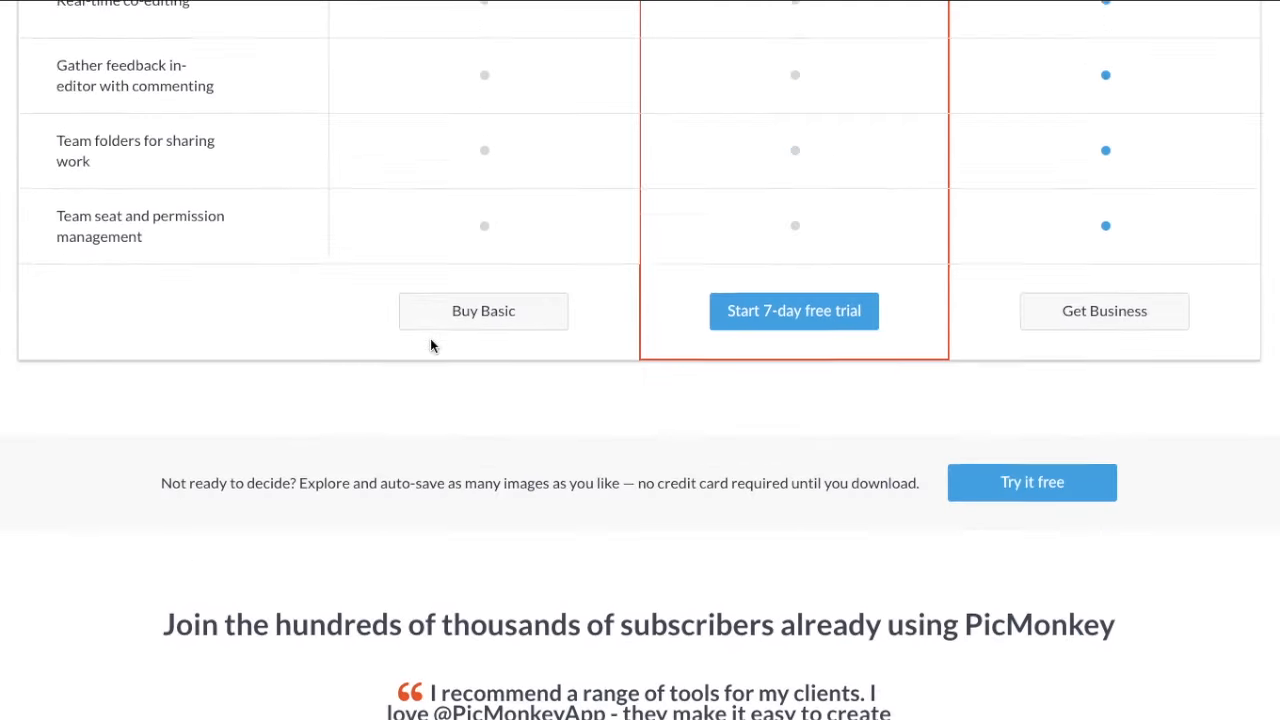
pyautogui.scroll(10, 431, 345)
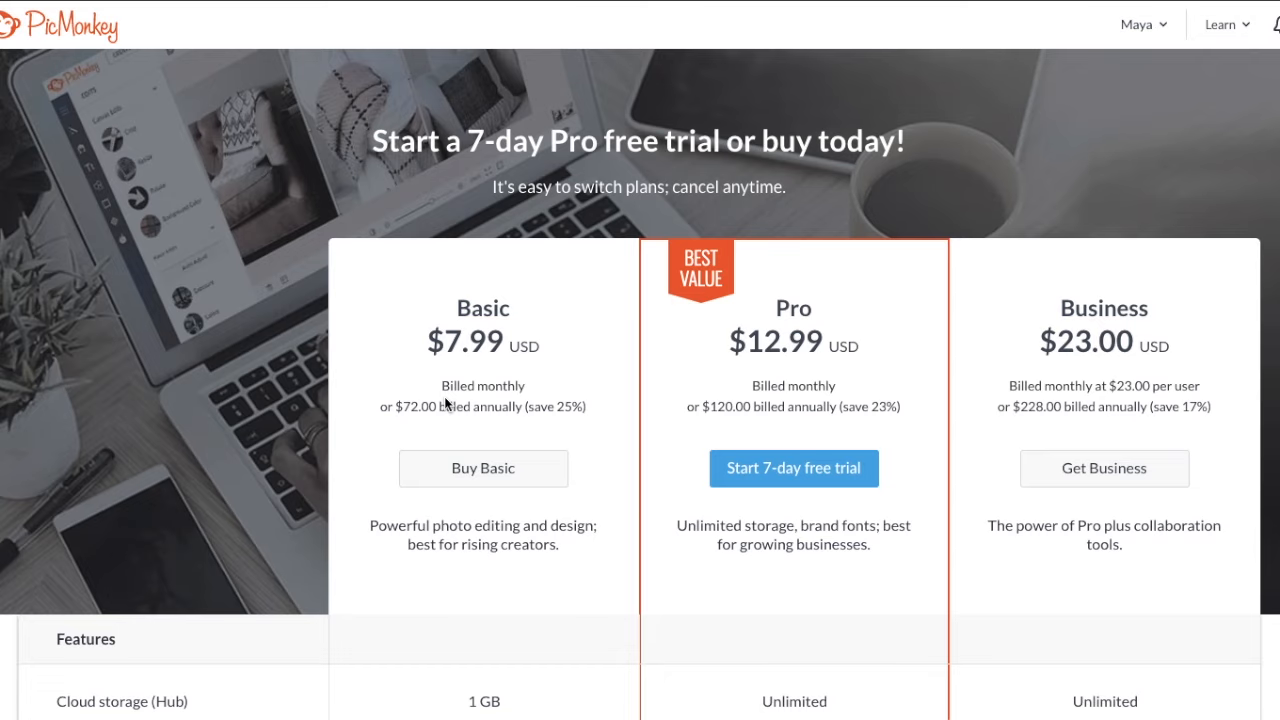
pyautogui.scroll(-1, 444, 396)
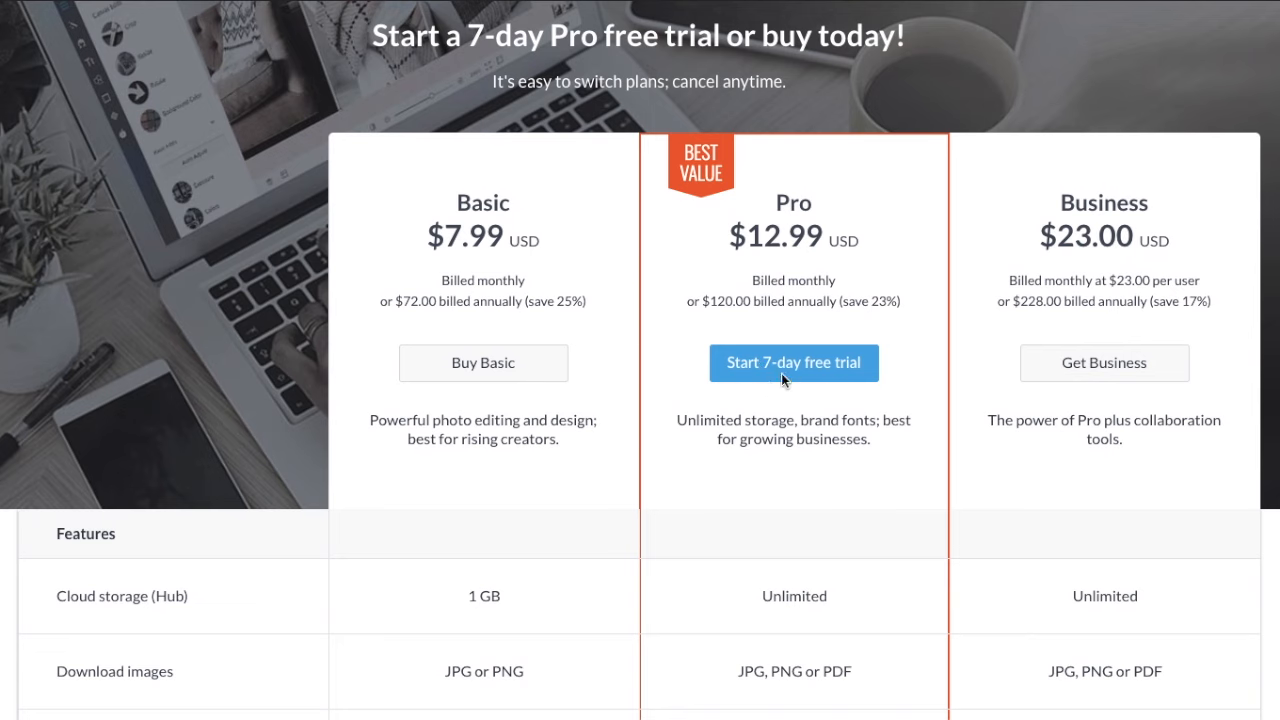
pyautogui.scroll(1, 720, 270)
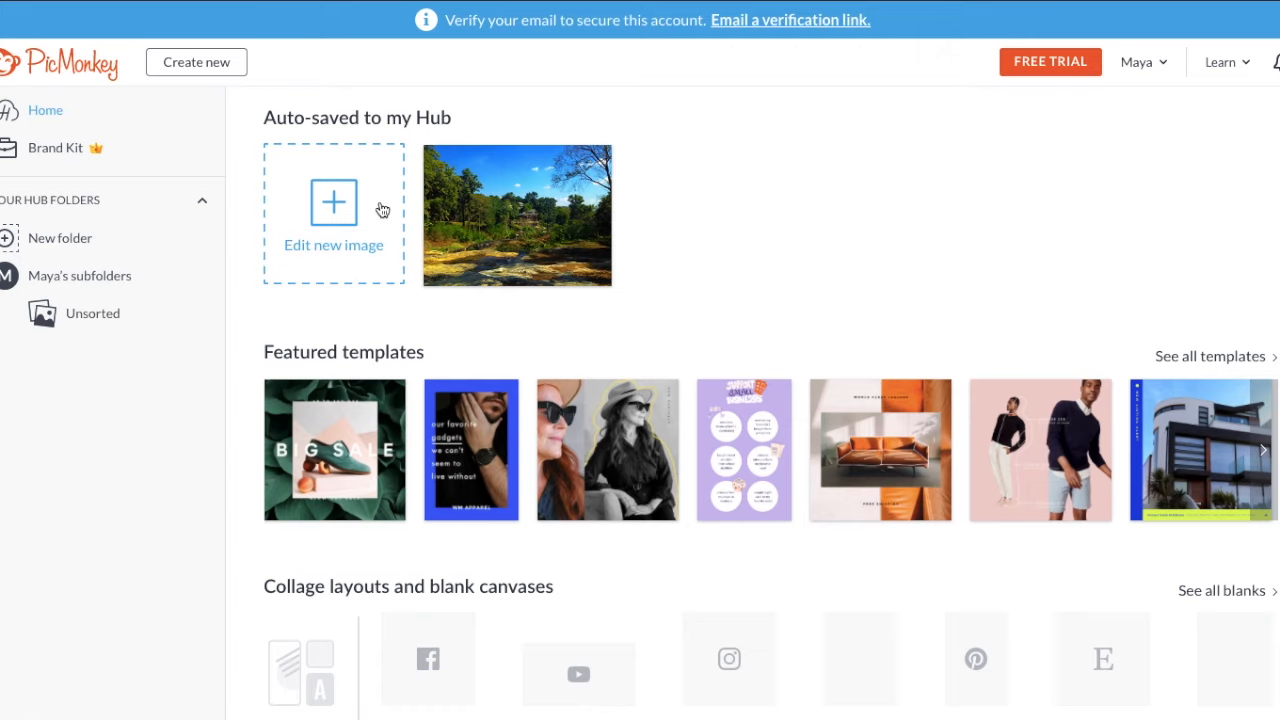
# Start editing a new image from the computer and browse to the bucharest 2016 folder inside new photo folder.
pyautogui.click(326, 205)
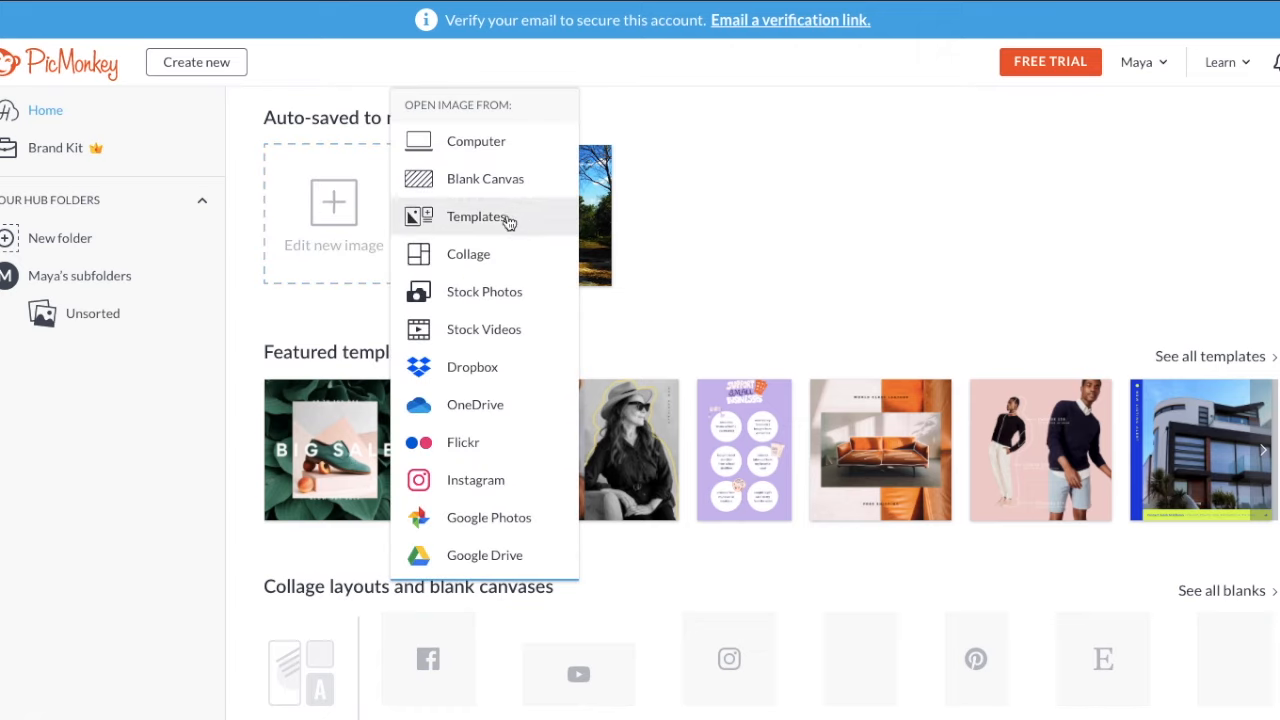
pyautogui.click(489, 146)
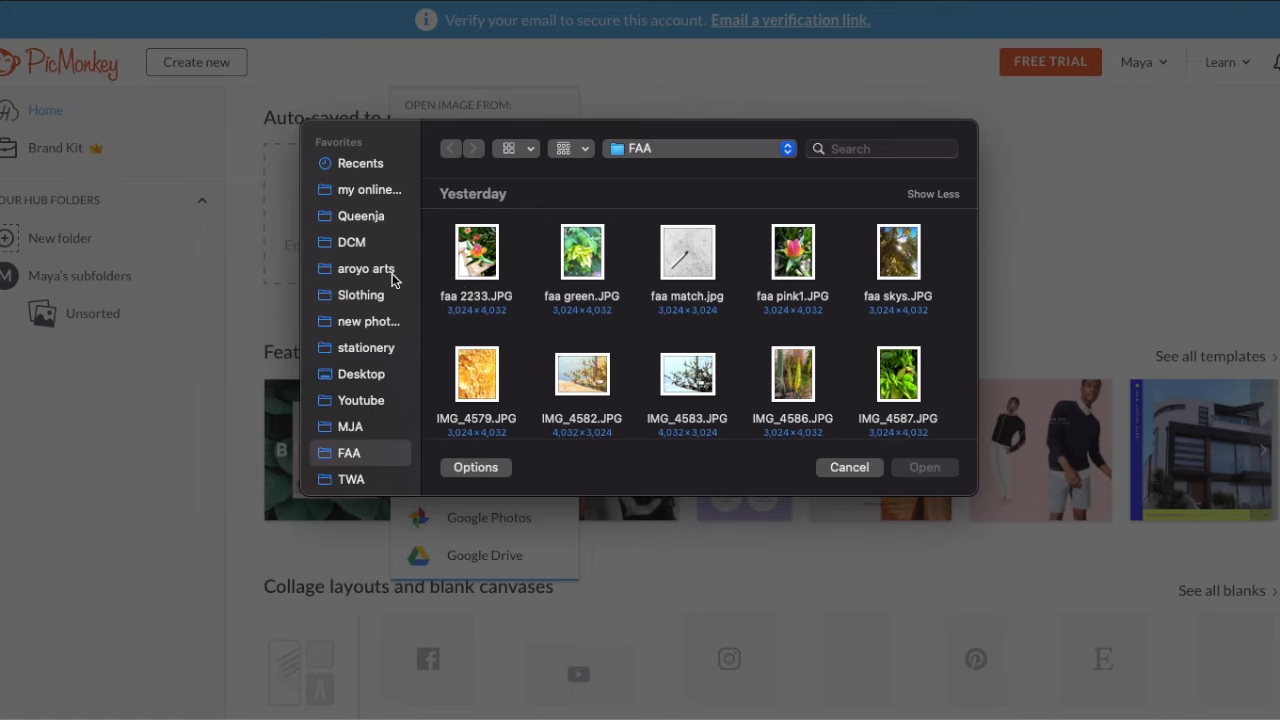
pyautogui.click(368, 327)
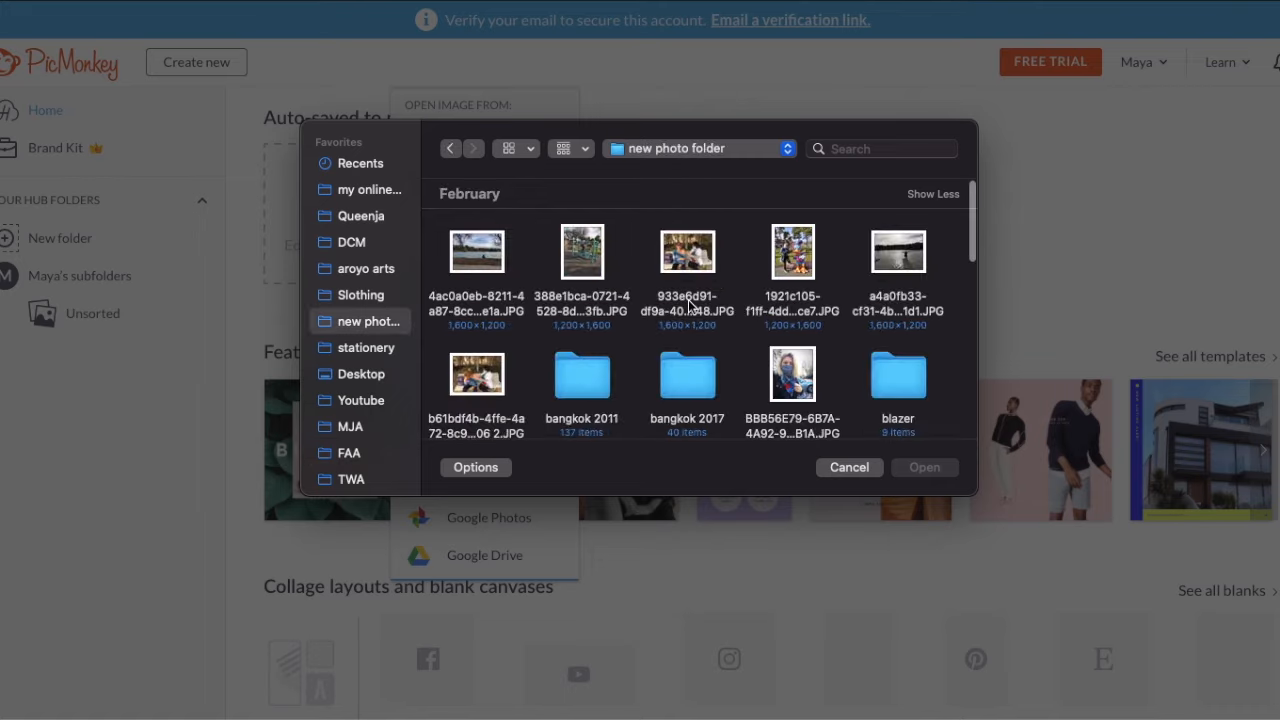
pyautogui.scroll(-5, 526, 292)
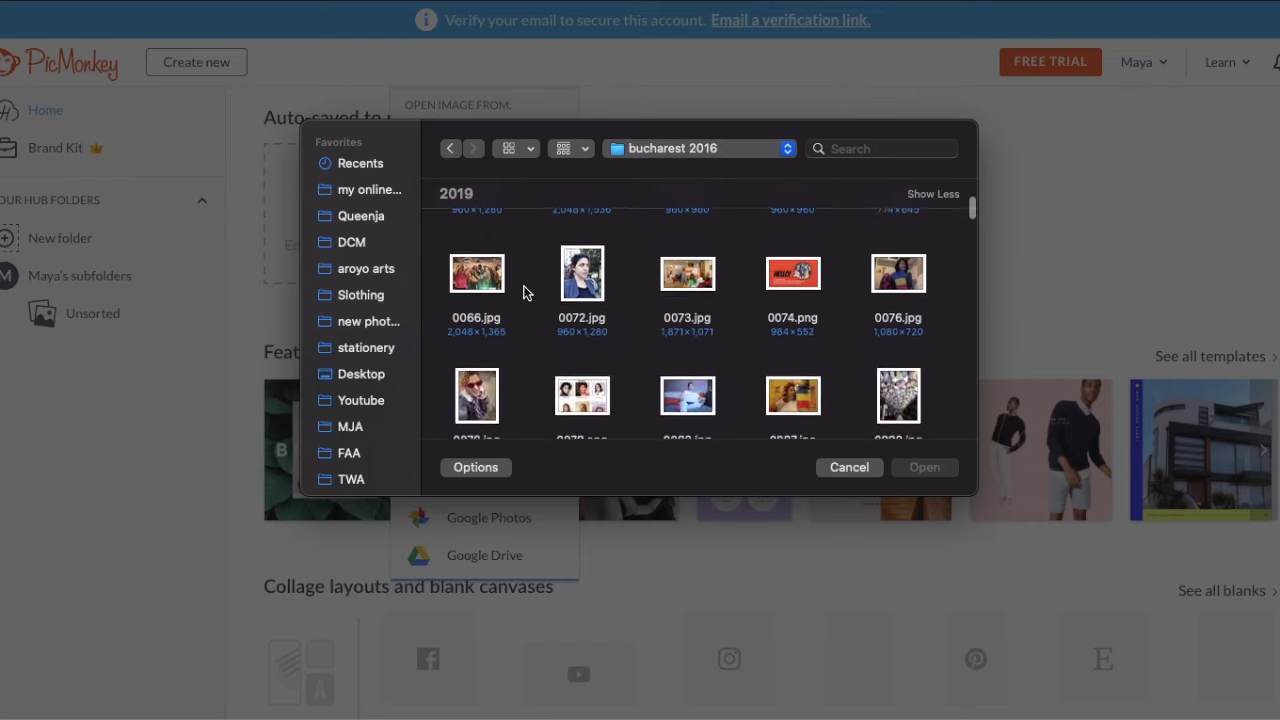
# Find the portrait UNADJUSTEDNONRAW_thumb_7279.jpg in the bucharest 2016 folder and open it in the editor.
pyautogui.scroll(-5, 746, 303)
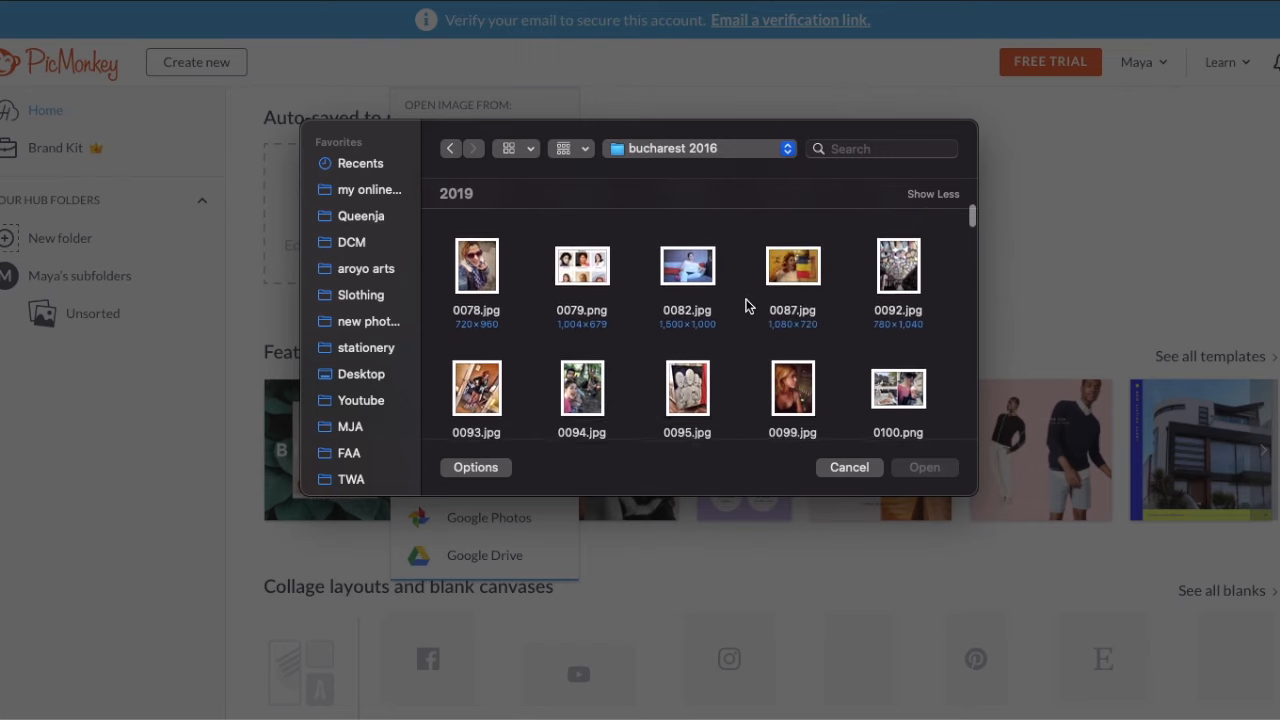
pyautogui.scroll(-3, 746, 305)
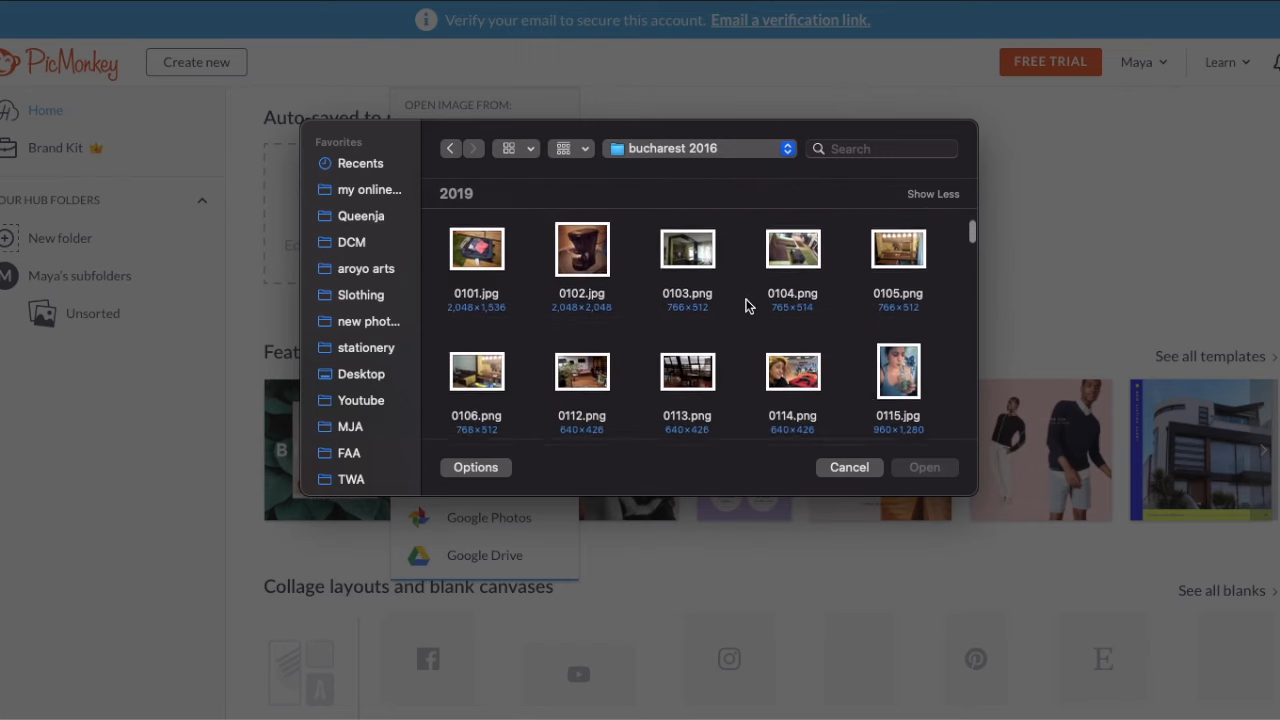
pyautogui.scroll(-5, 746, 305)
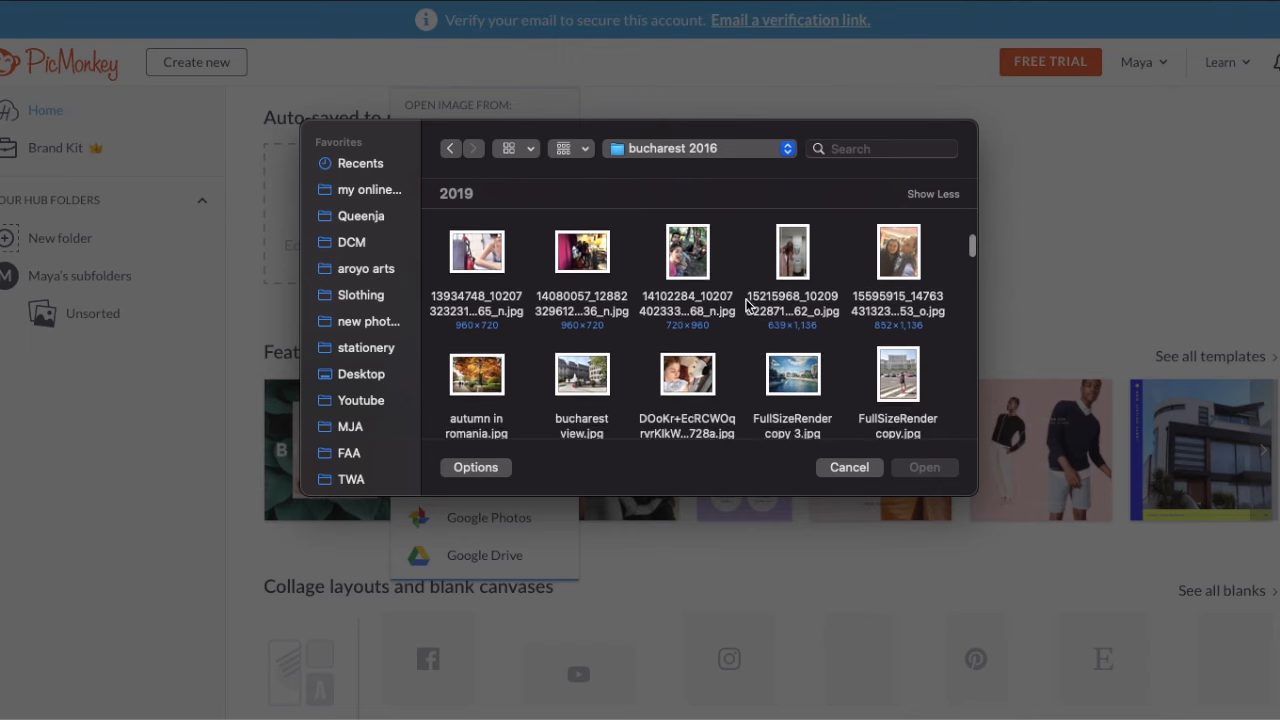
pyautogui.scroll(-3, 746, 305)
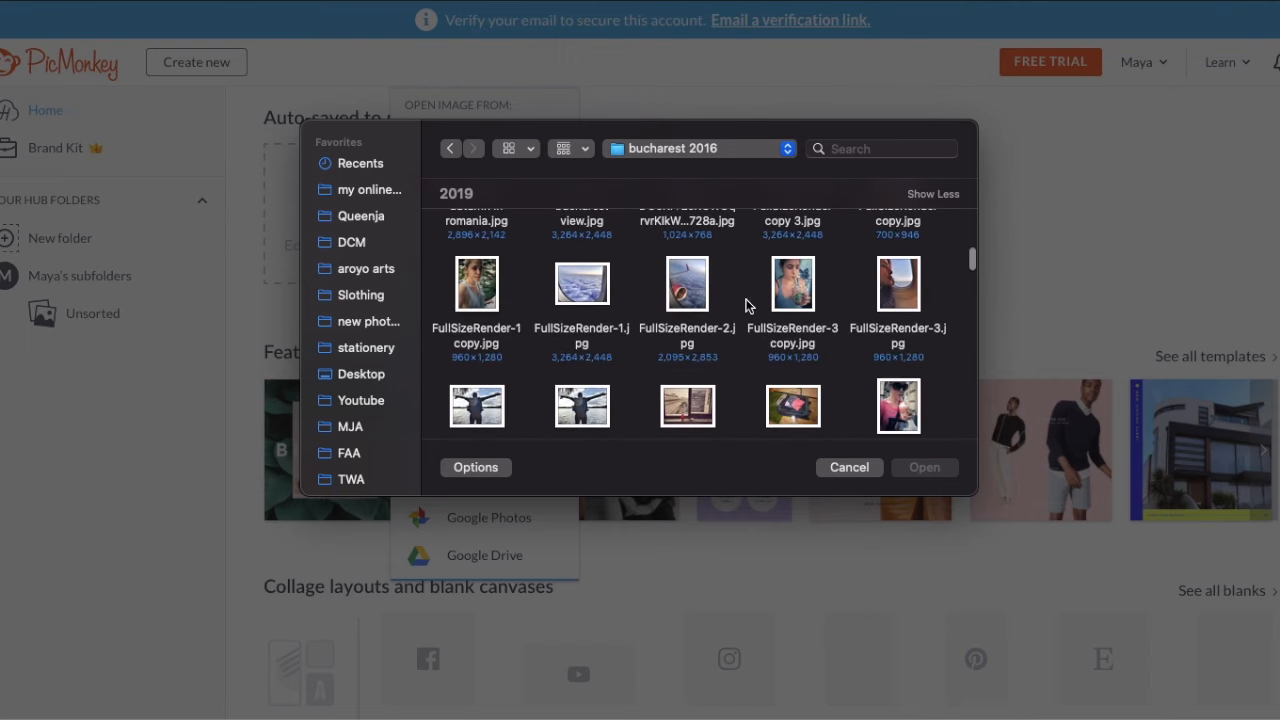
pyautogui.scroll(-5, 746, 305)
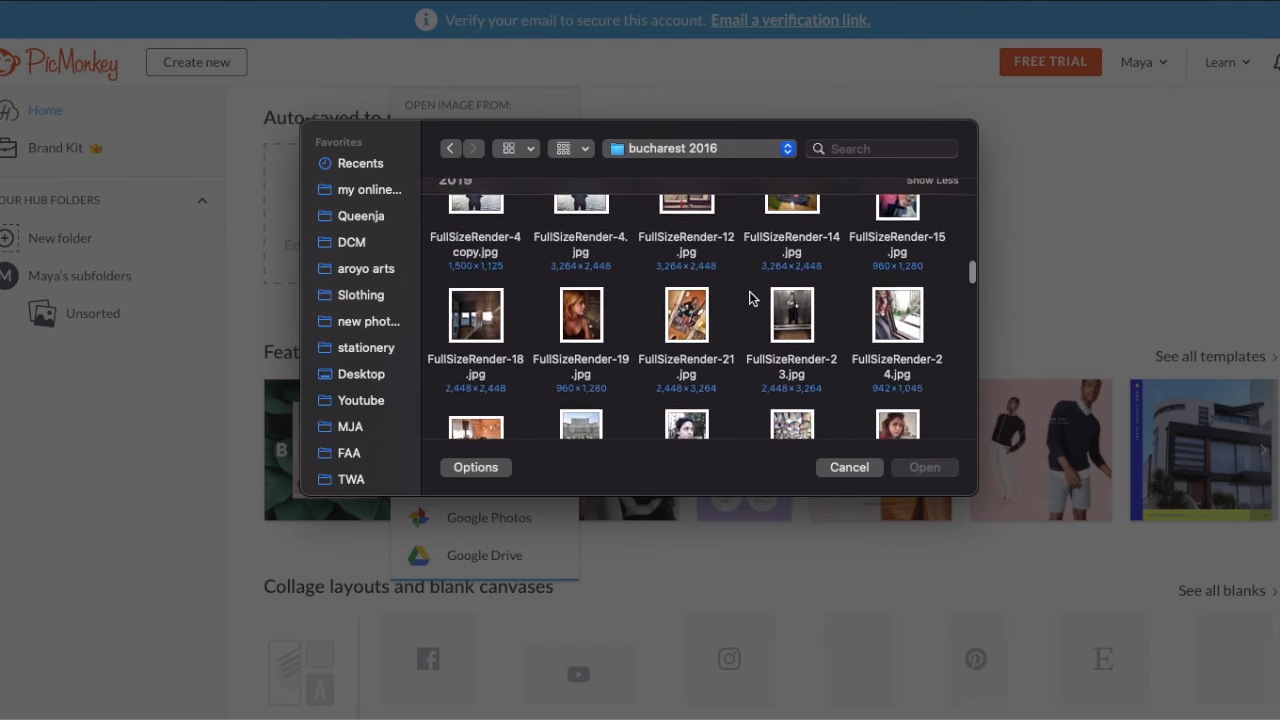
pyautogui.scroll(-3, 750, 298)
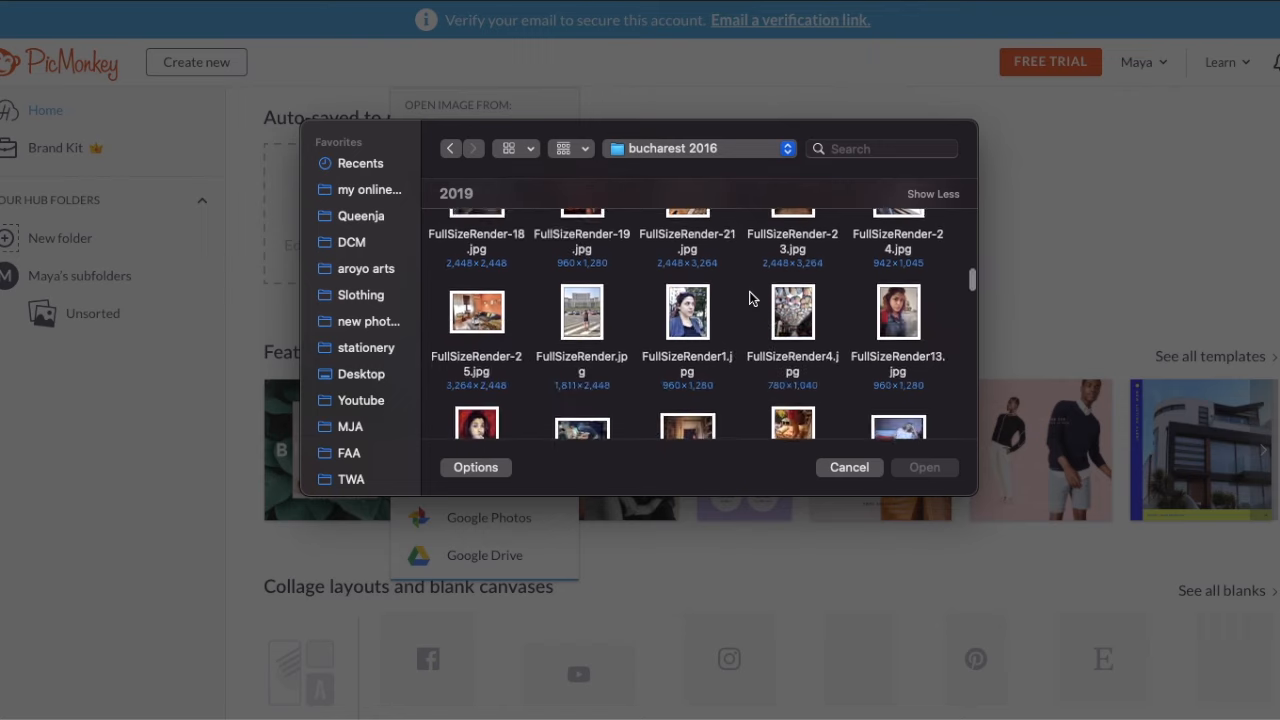
pyautogui.scroll(-3, 750, 298)
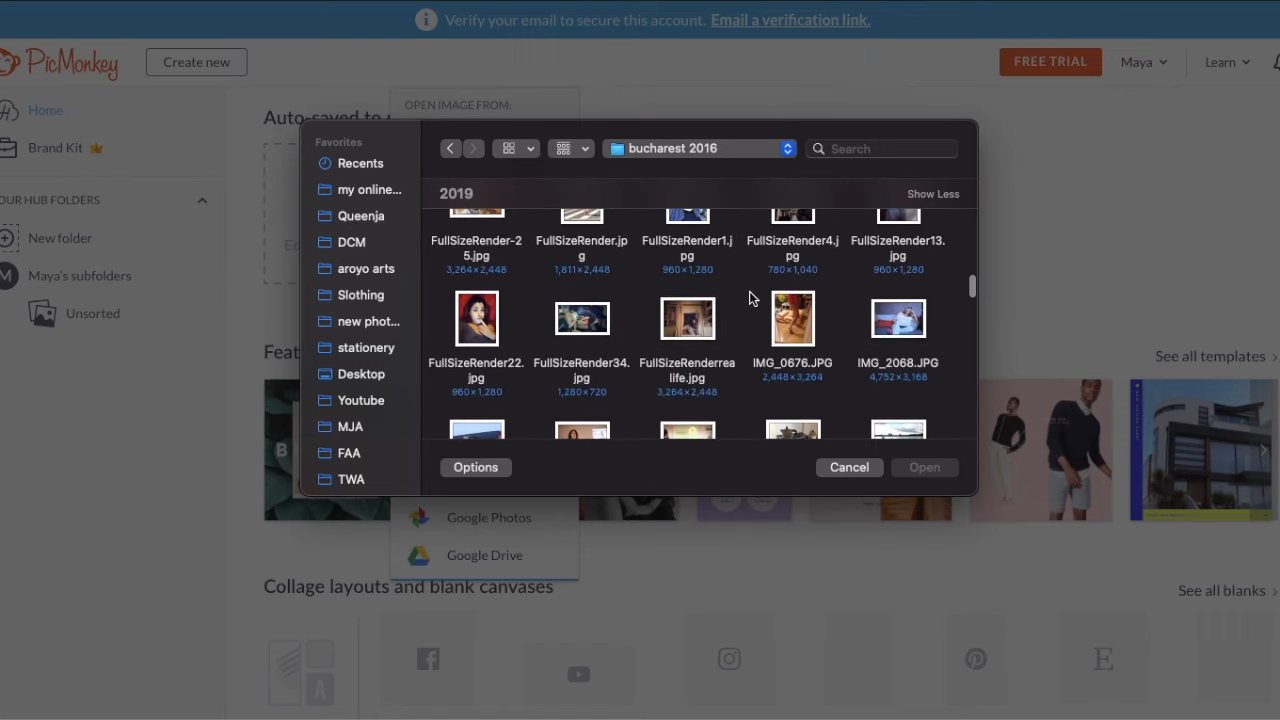
pyautogui.scroll(-3, 750, 298)
pyautogui.scroll(-5, 750, 298)
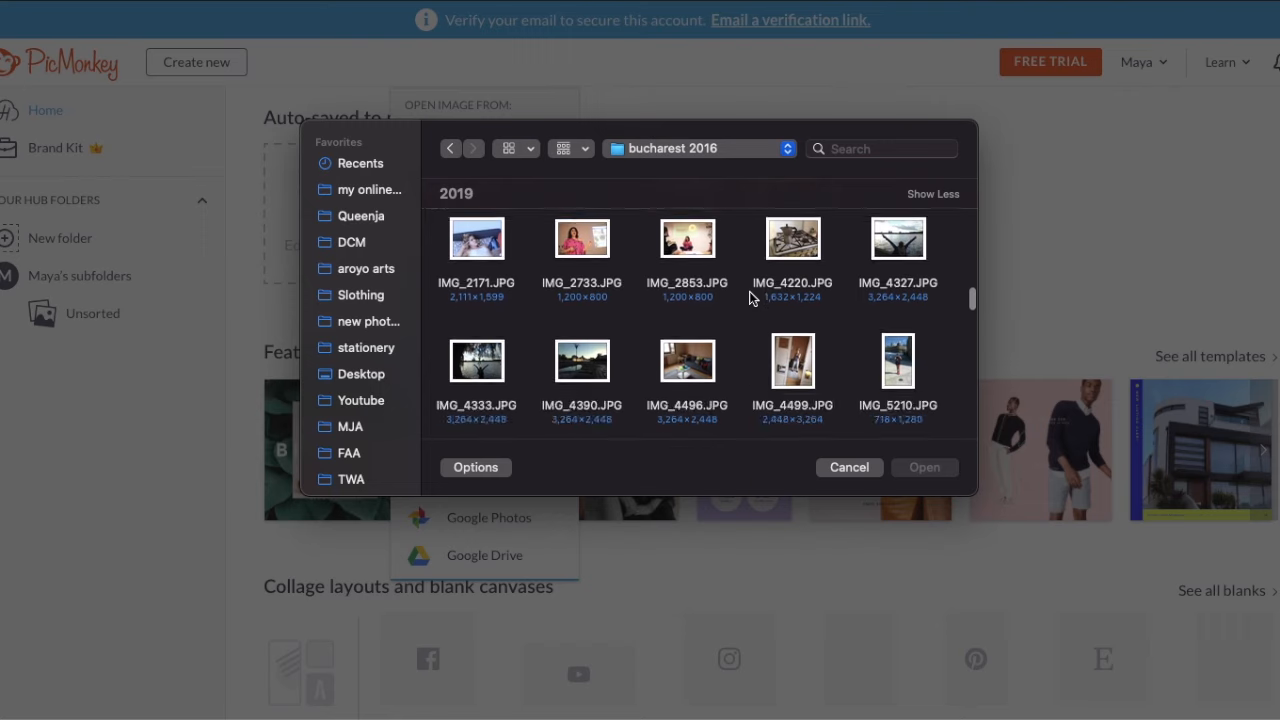
pyautogui.scroll(-3, 750, 298)
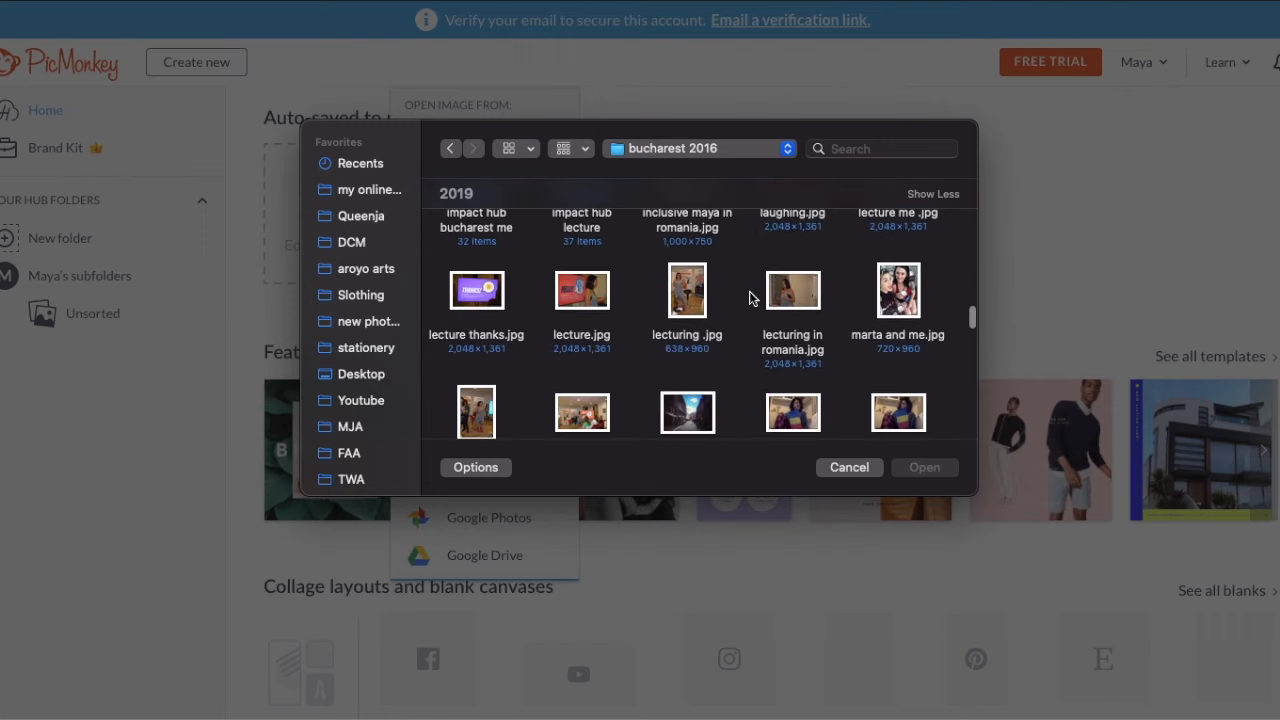
pyautogui.scroll(-3, 750, 298)
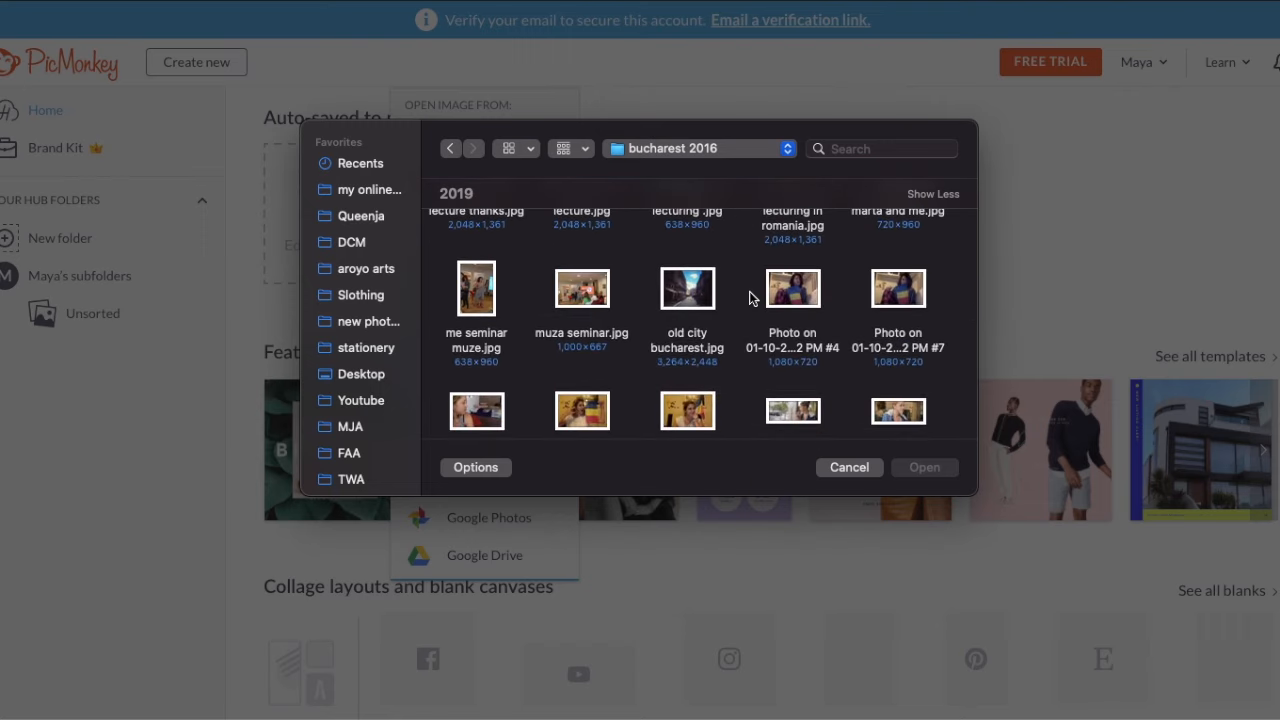
pyautogui.scroll(-6, 750, 298)
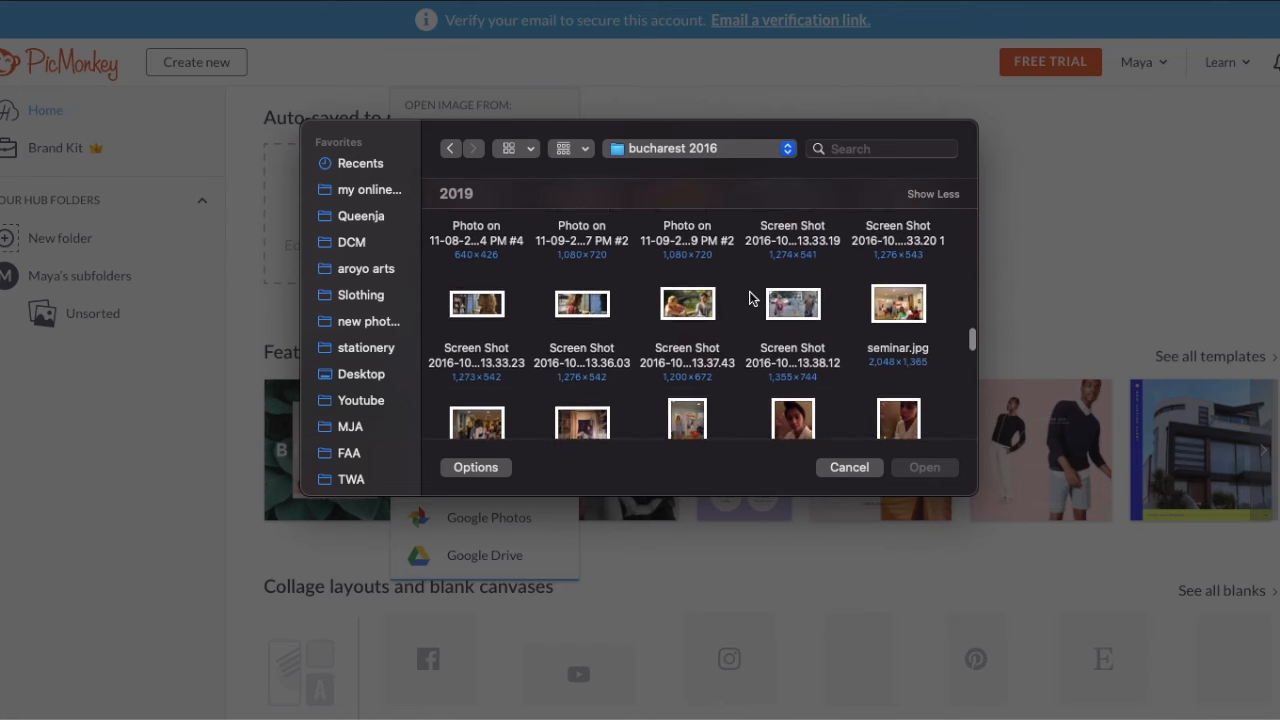
pyautogui.scroll(-9, 750, 298)
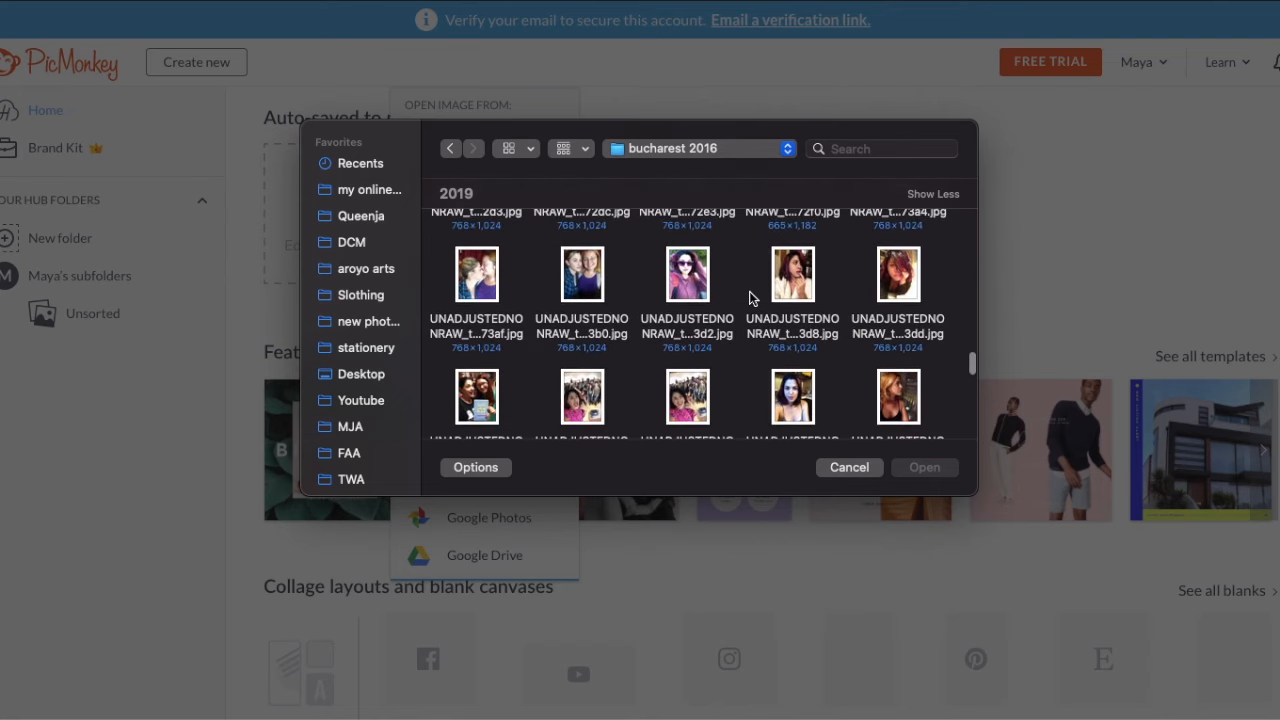
pyautogui.scroll(-5, 750, 298)
pyautogui.doubleClick(589, 238)
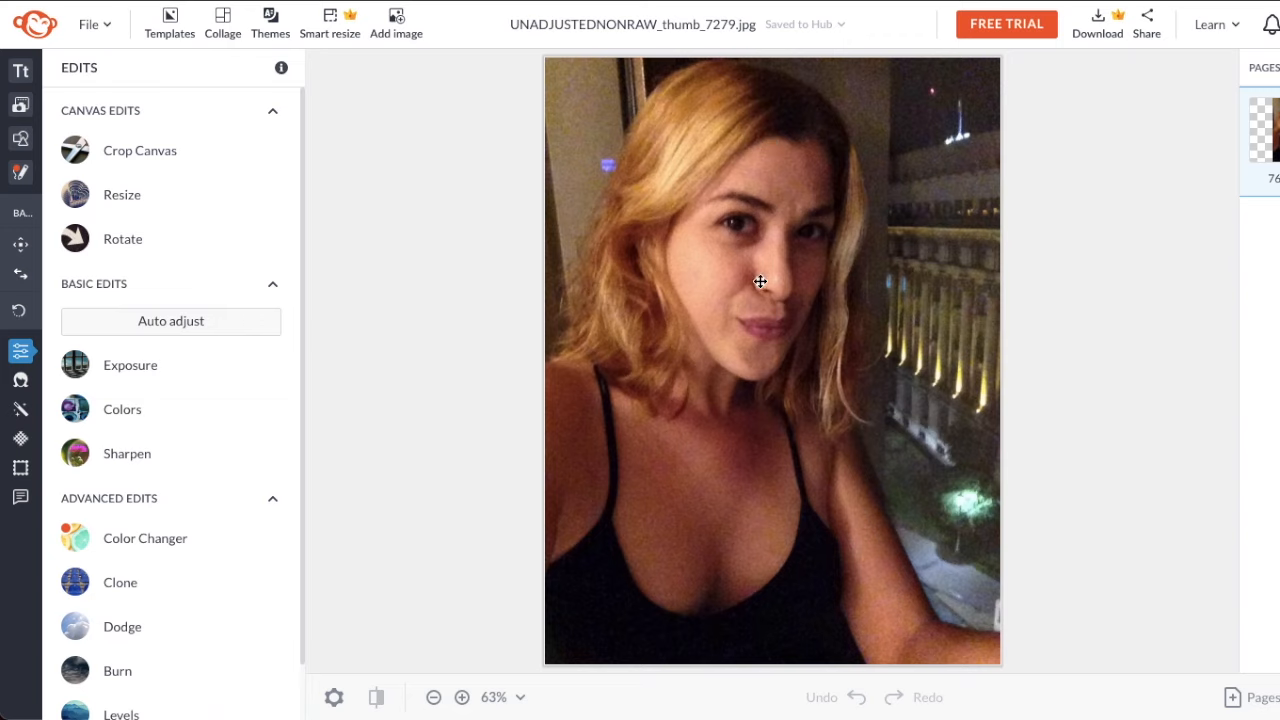
# Try the Color Amp effect on the portrait with 75% intensity and 0% desaturation, then discard it.
pyautogui.click(21, 411)
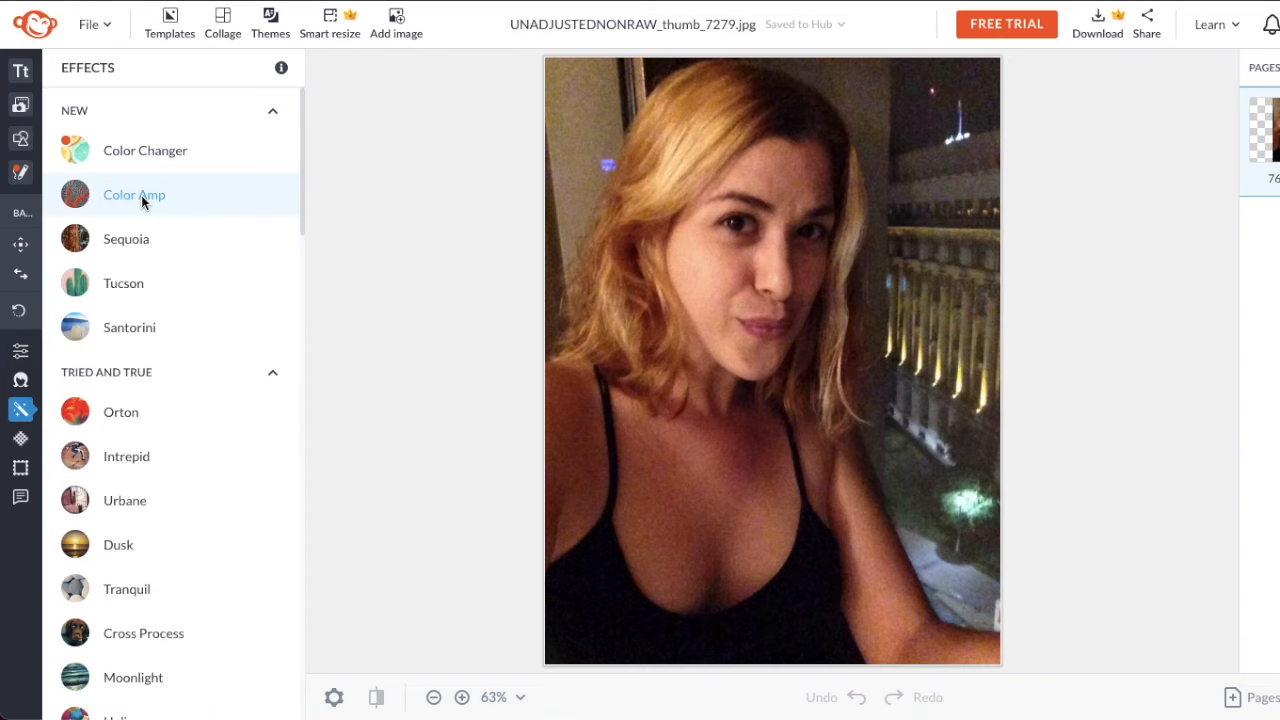
pyautogui.click(141, 195)
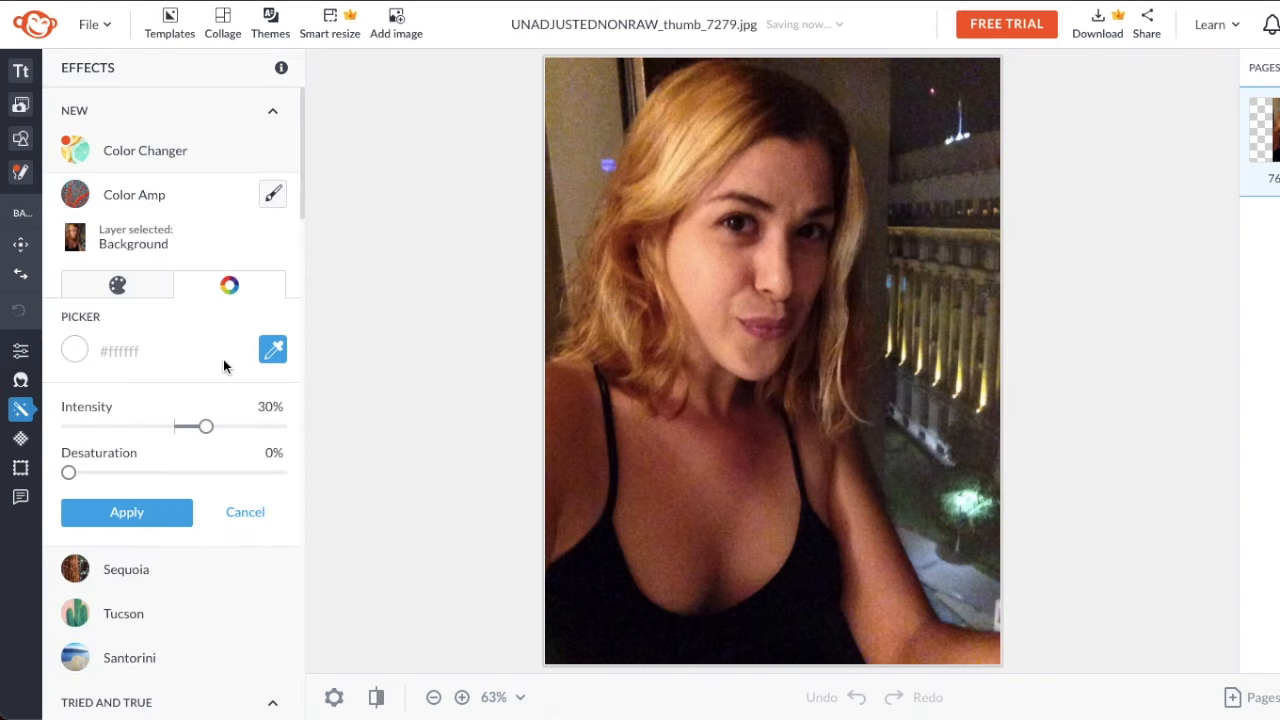
pyautogui.moveTo(206, 430); pyautogui.dragTo(258, 430)
pyautogui.moveTo(69, 473)
pyautogui.mouseDown()
pyautogui.moveTo(277, 477)
pyautogui.moveTo(50, 468)
pyautogui.mouseUp()
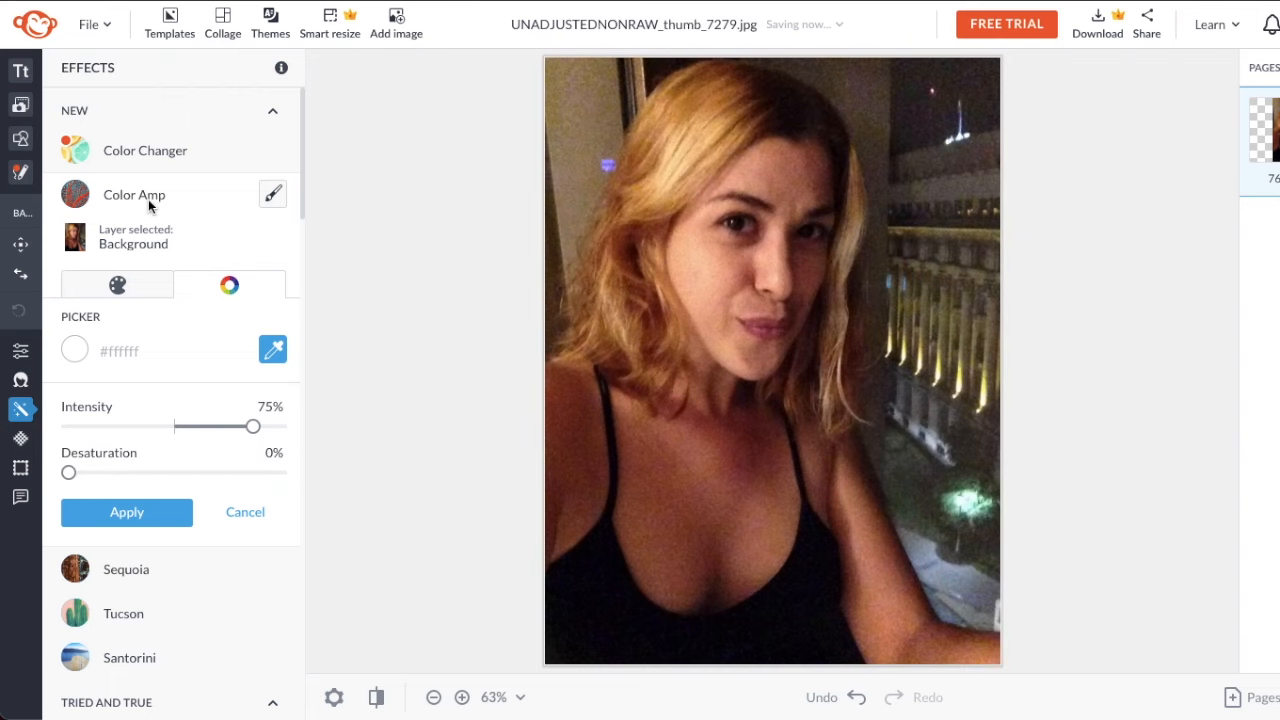
pyautogui.click(148, 199)
pyautogui.click(266, 372)
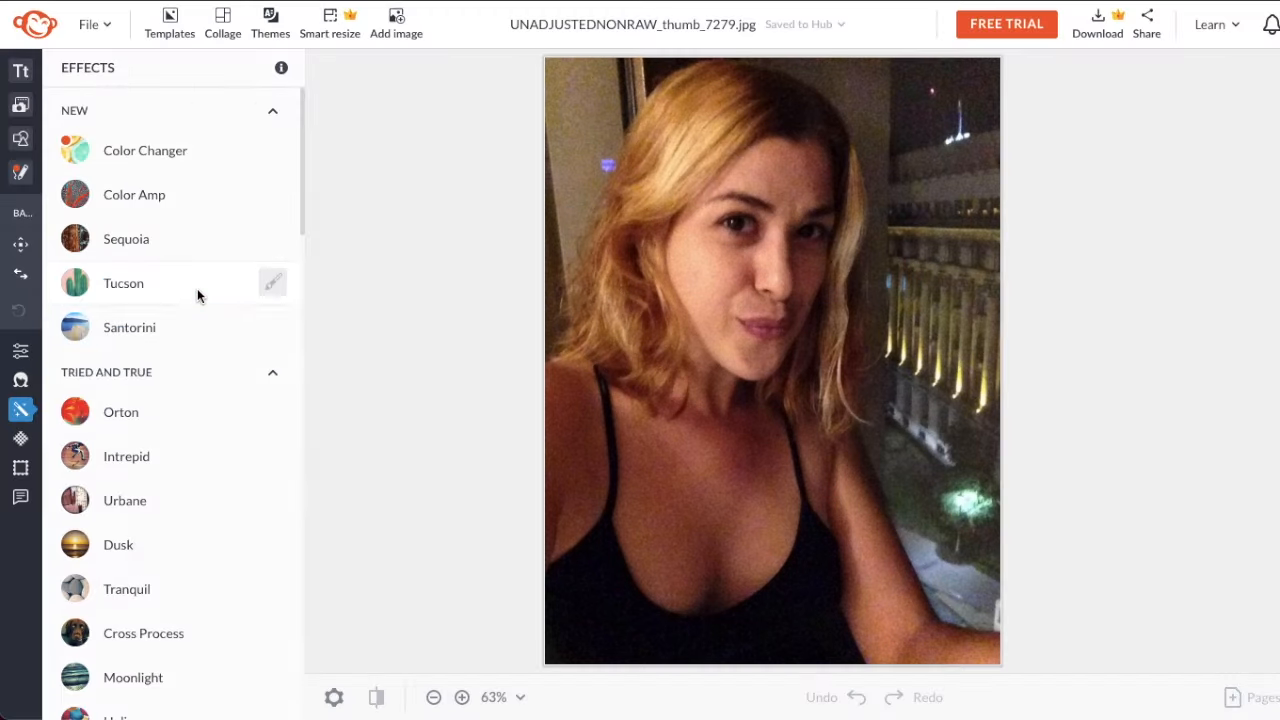
# Try the Tucson effect on the portrait with the fade set to 18%, then discard it.
pyautogui.click(197, 288)
pyautogui.moveTo(134, 384); pyautogui.dragTo(107, 383)
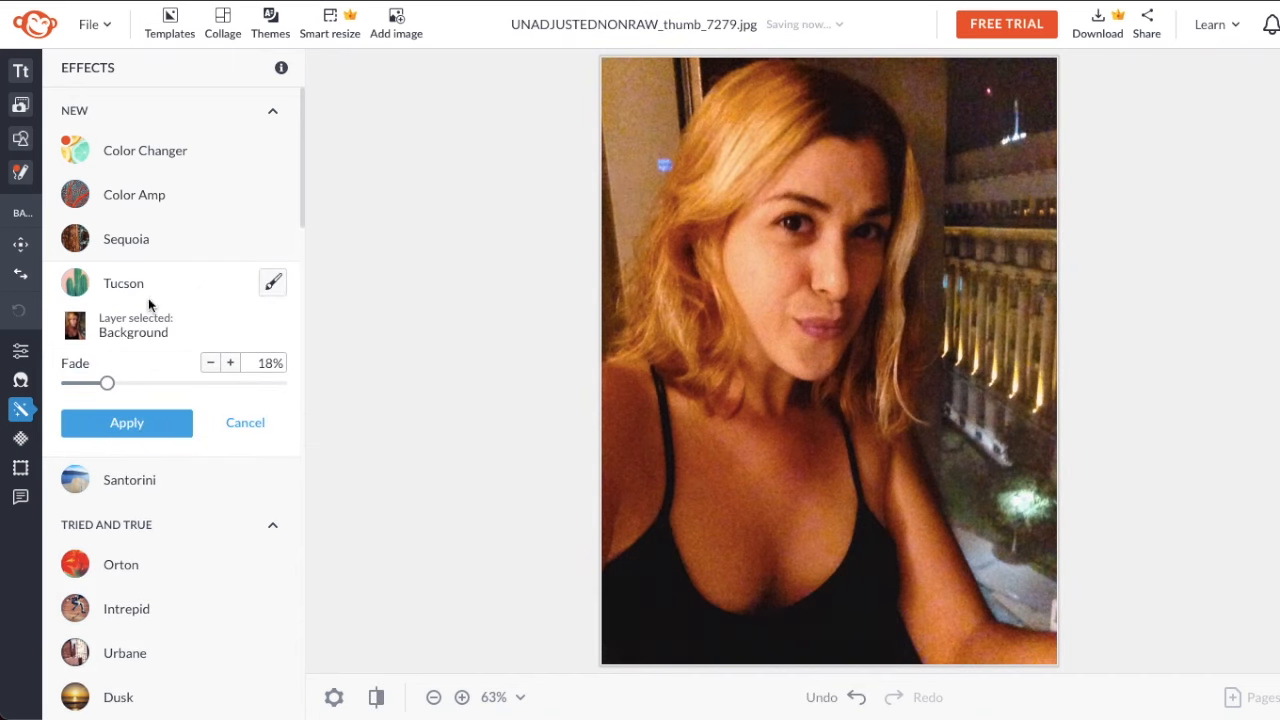
pyautogui.click(151, 283)
pyautogui.click(247, 369)
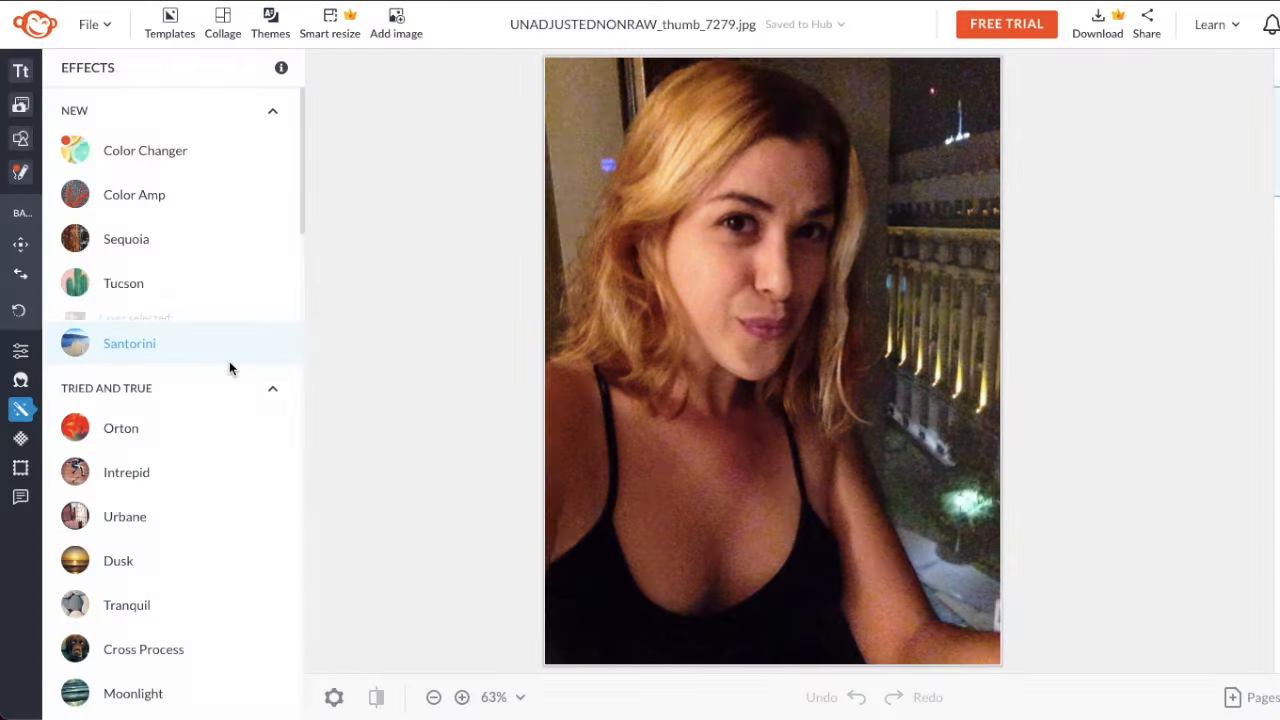
# Try the Orton effect on the portrait with 85% bloom, 17% brightness and 84% fade, then cancel it.
pyautogui.click(125, 411)
pyautogui.scroll(-2, 173, 317)
pyautogui.moveTo(172, 315); pyautogui.dragTo(248, 317)
pyautogui.moveTo(174, 361); pyautogui.dragTo(103, 362)
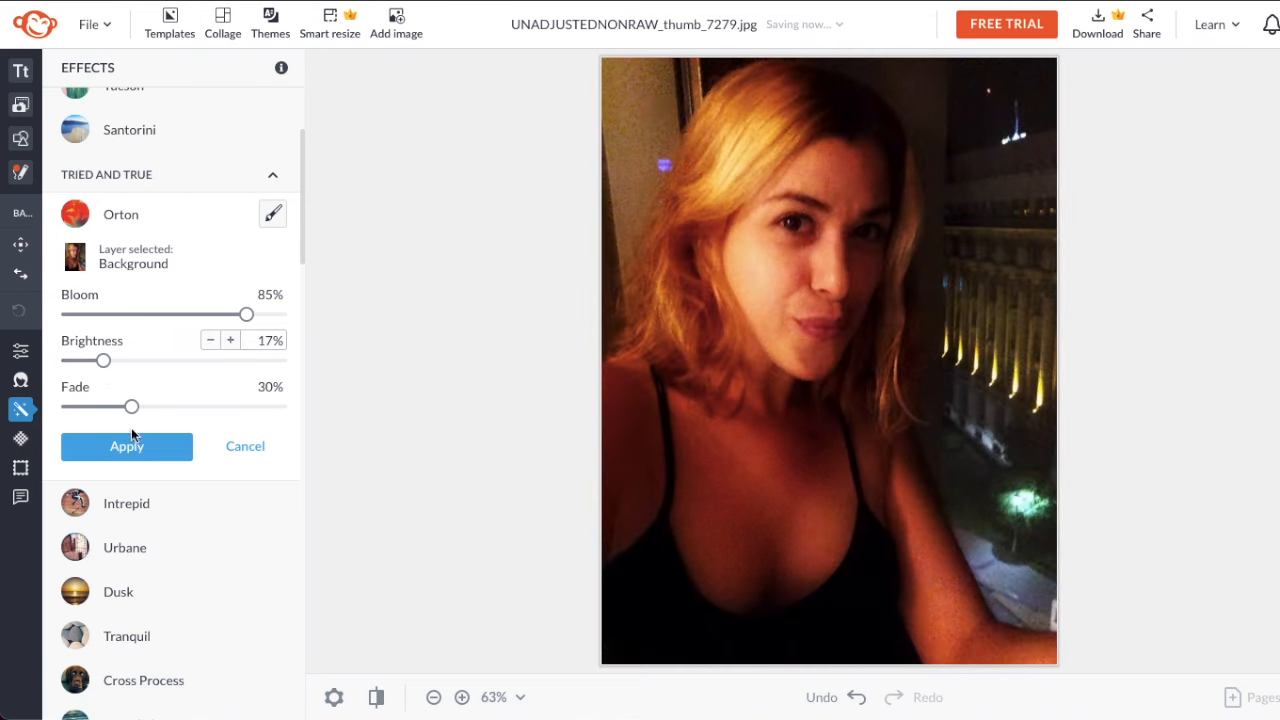
pyautogui.moveTo(131, 409); pyautogui.dragTo(247, 420)
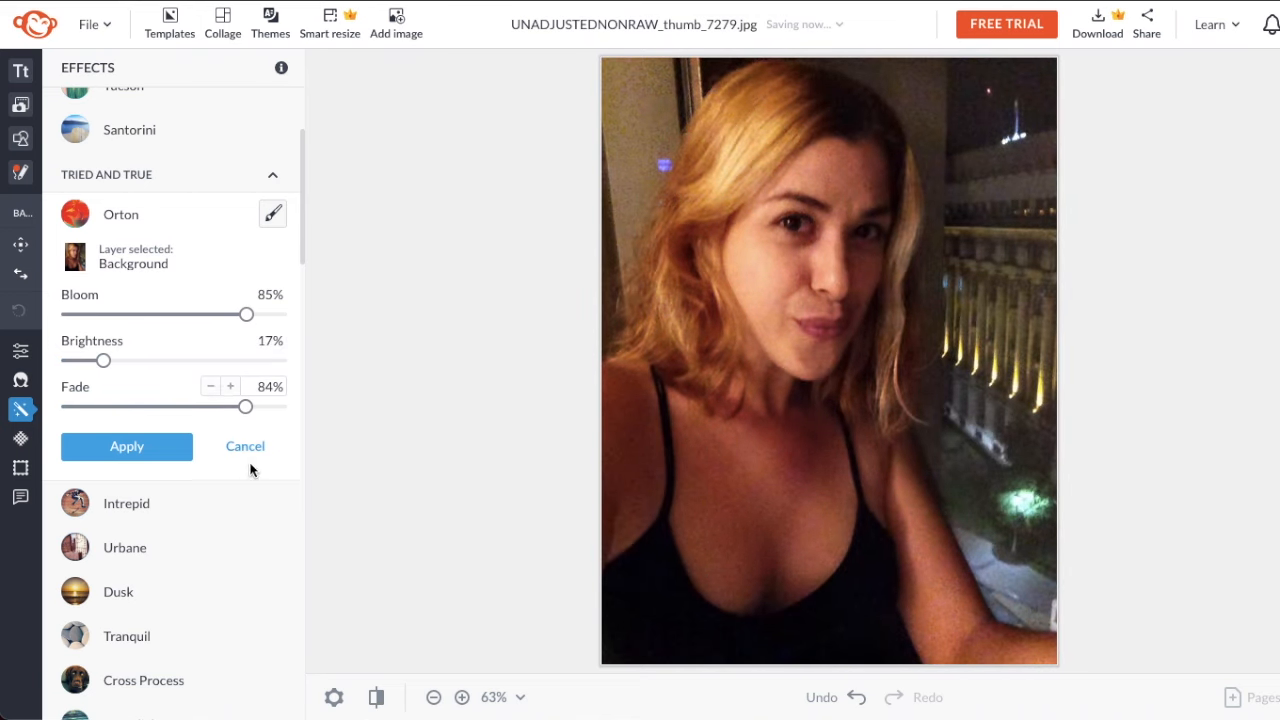
pyautogui.click(249, 451)
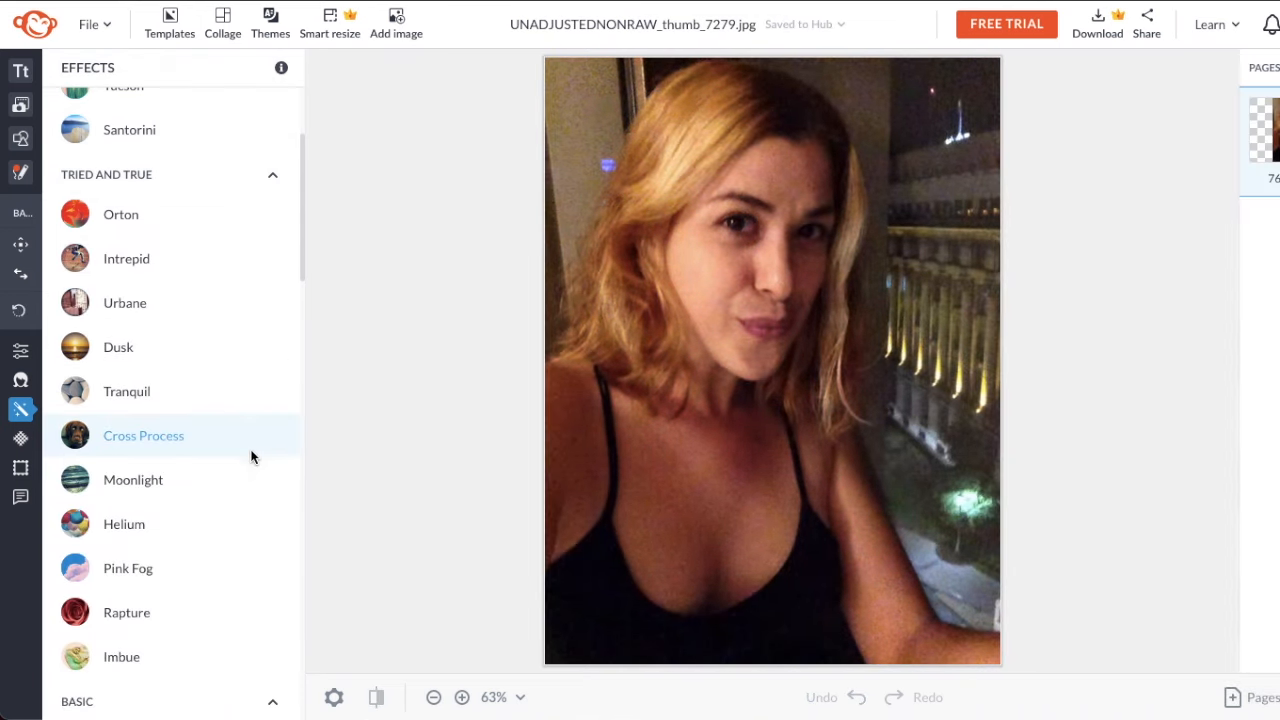
# Try the Dusk effect on the portrait at 40%, then discard it.
pyautogui.click(149, 355)
pyautogui.moveTo(130, 448)
pyautogui.mouseDown()
pyautogui.moveTo(274, 447)
pyautogui.moveTo(154, 441)
pyautogui.mouseUp()
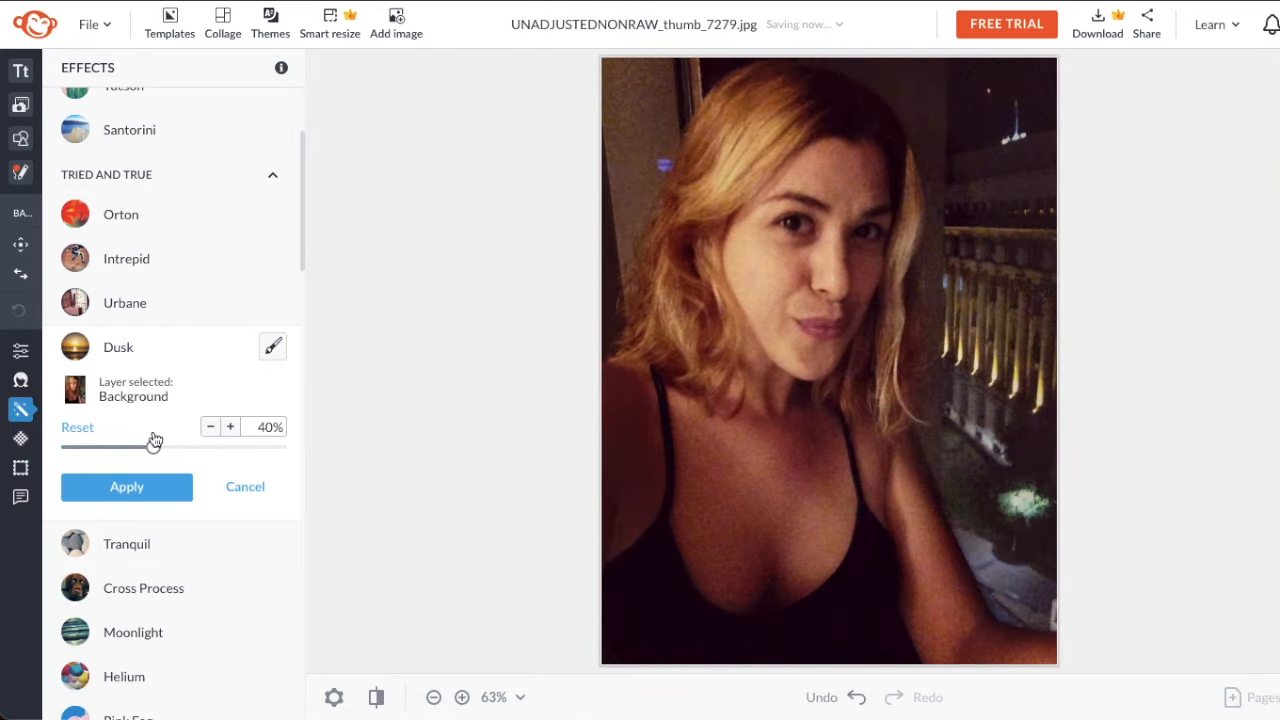
pyautogui.click(139, 348)
pyautogui.click(245, 370)
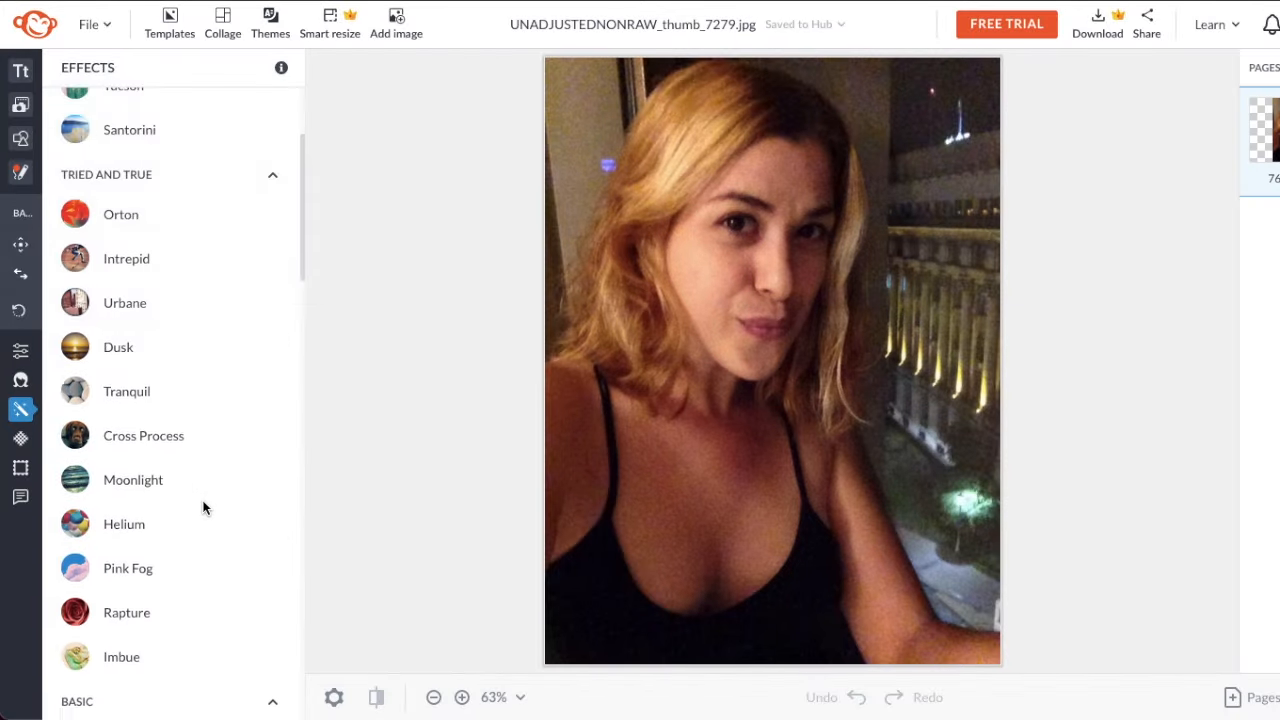
# Try the Pink Fog effect on the portrait with an adjusted fade, then leave it without applying.
pyautogui.scroll(-2, 200, 500)
pyautogui.click(133, 371)
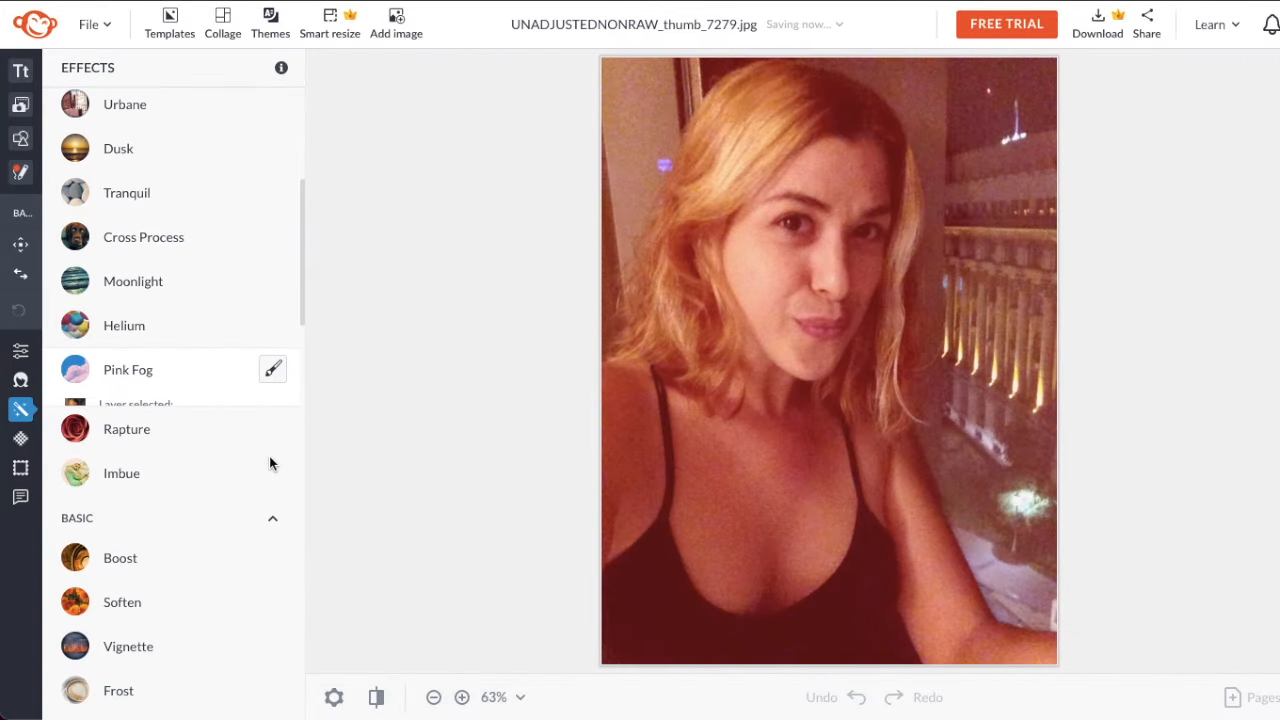
pyautogui.moveTo(133, 473)
pyautogui.mouseDown()
pyautogui.moveTo(257, 470)
pyautogui.moveTo(136, 470)
pyautogui.mouseUp()
pyautogui.click(148, 372)
pyautogui.click(289, 371)
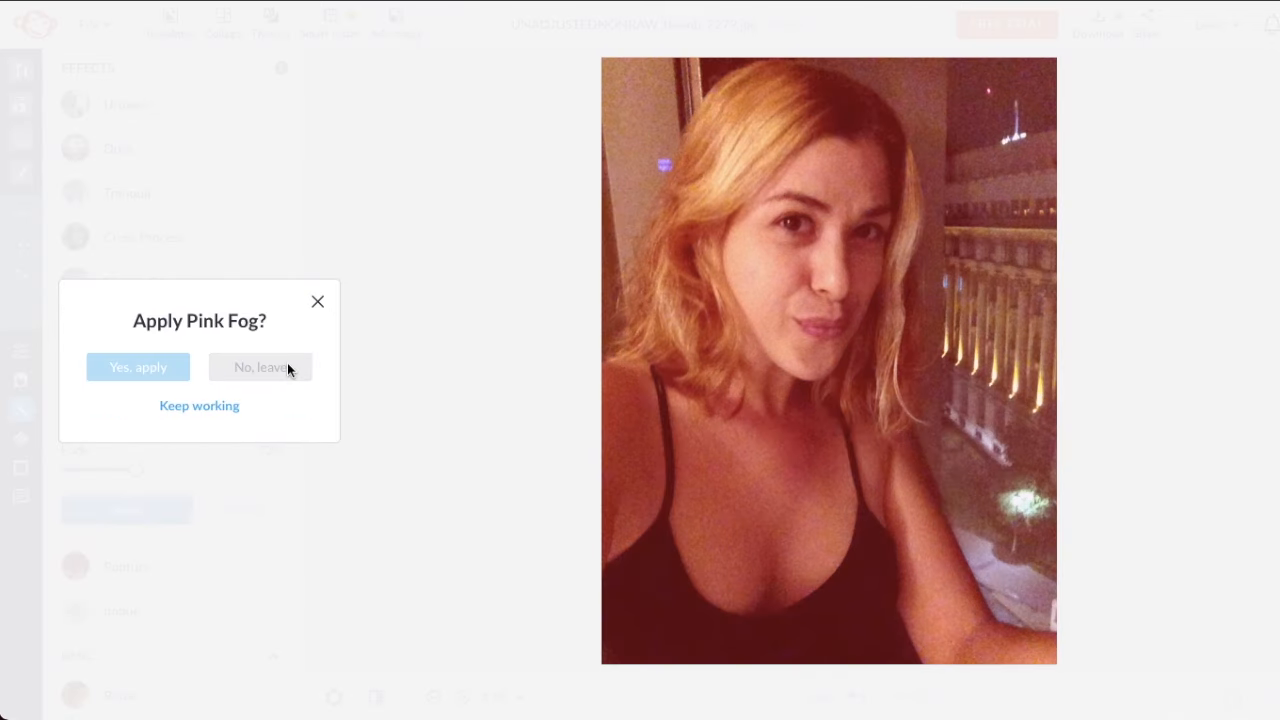
# Find the Sepia effect among the camera looks, preview it on the portrait in the golden-orange tone, then discard it.
pyautogui.scroll(-4, 192, 473)
pyautogui.scroll(-2, 192, 473)
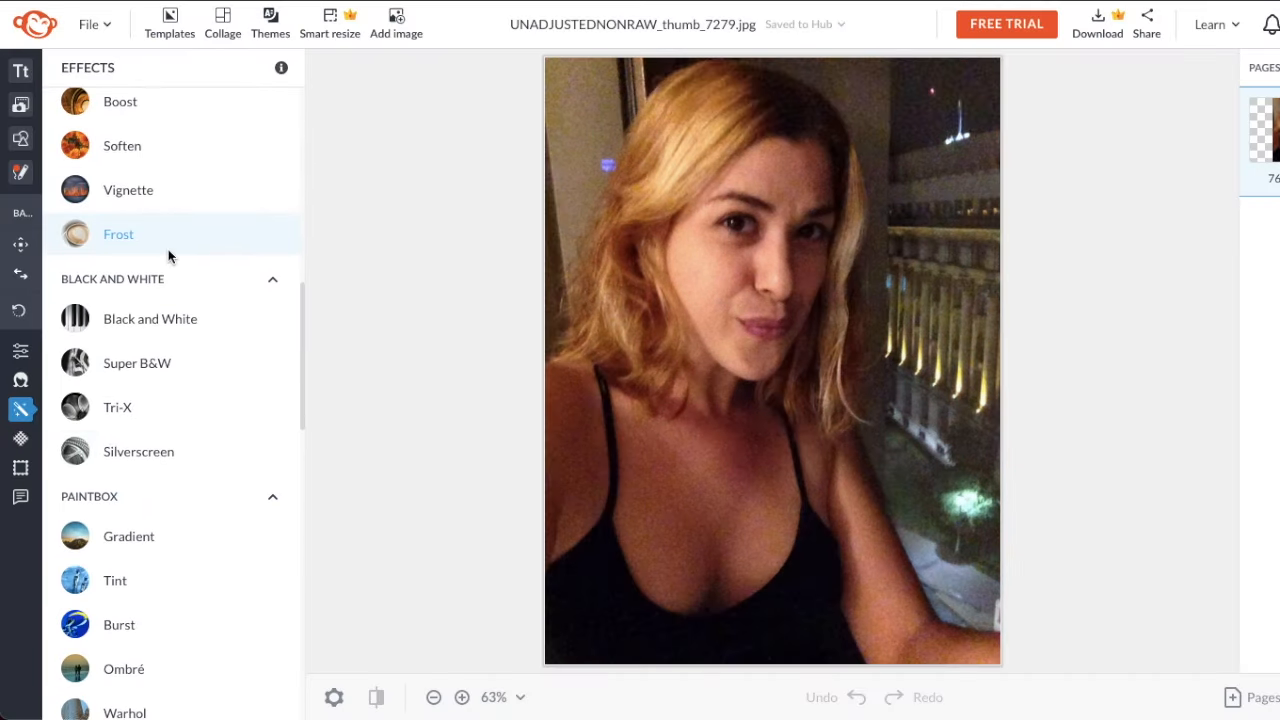
pyautogui.scroll(-6, 243, 531)
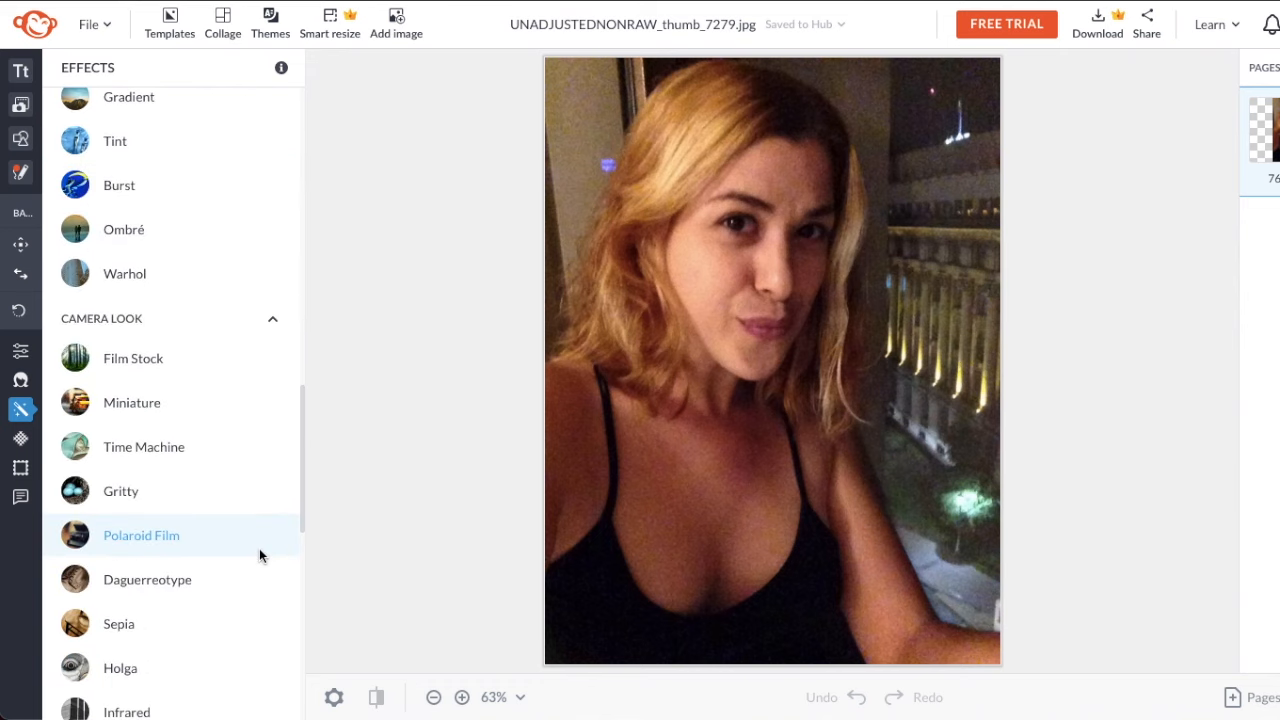
pyautogui.scroll(-1, 220, 400)
pyautogui.scroll(-1, 220, 400)
pyautogui.click(120, 451)
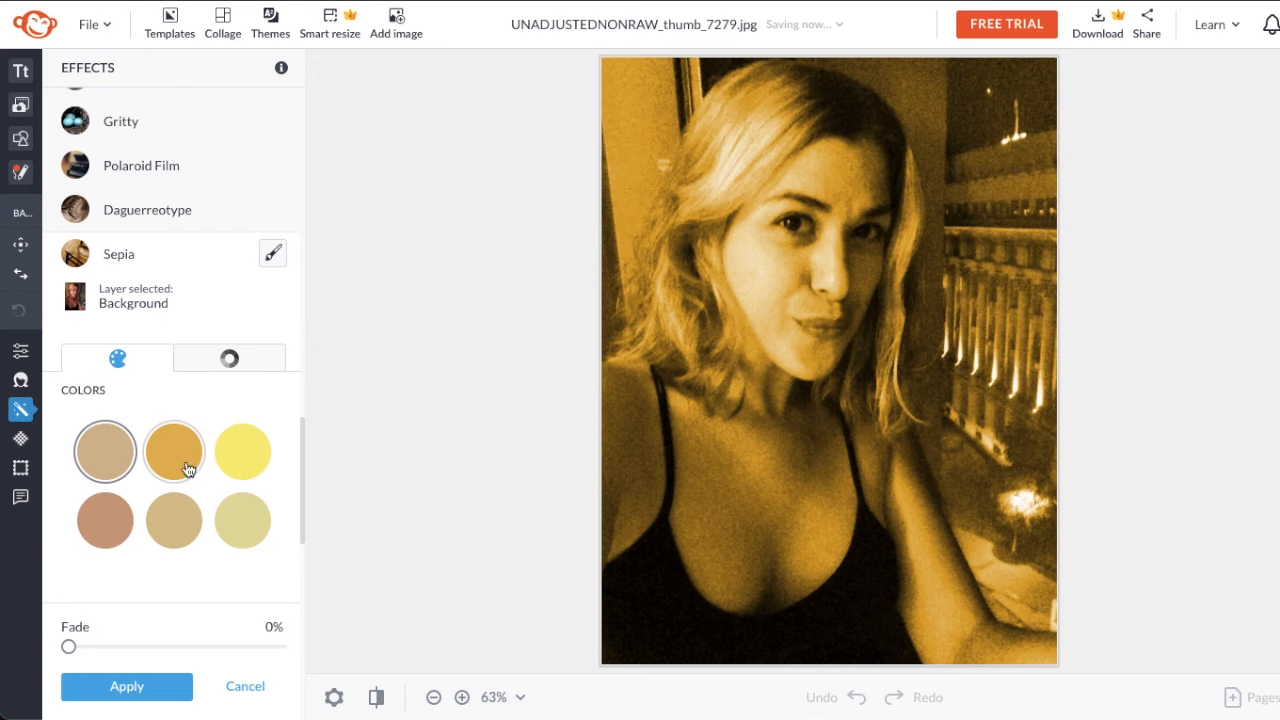
pyautogui.click(172, 254)
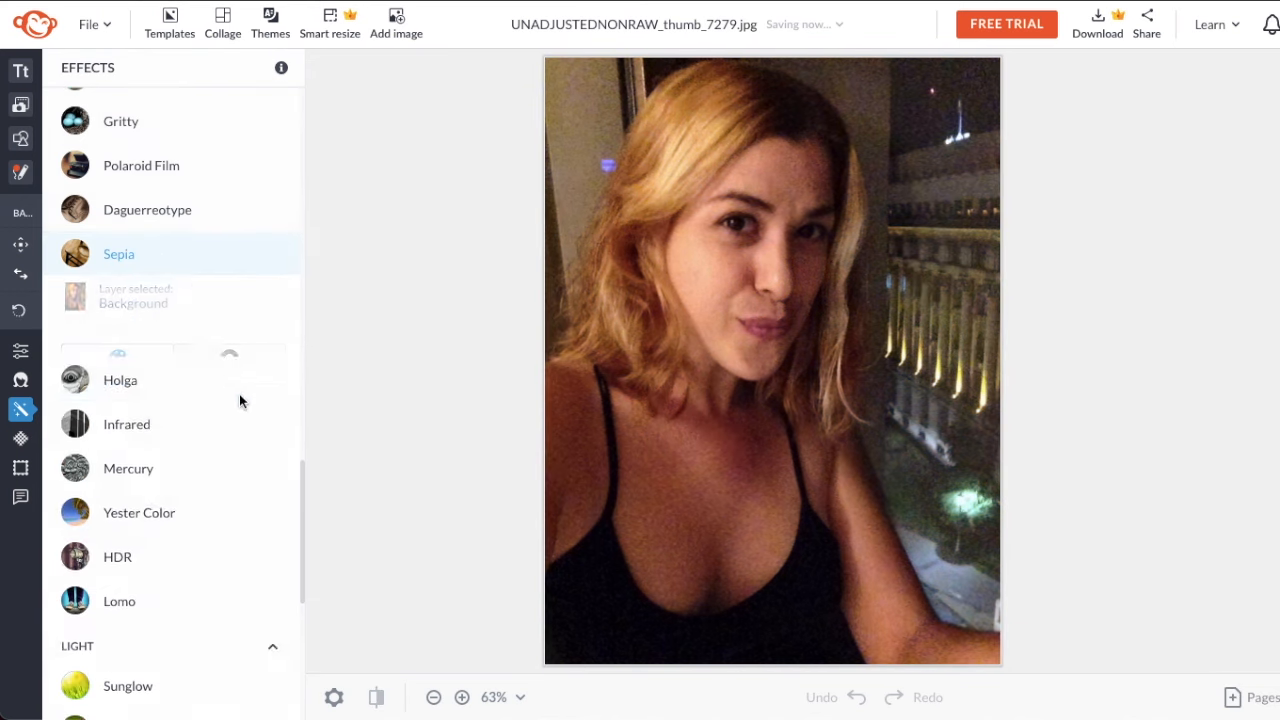
# Try the Holga and Lomo camera looks on the portrait with their default settings, discarding each one.
pyautogui.click(157, 298)
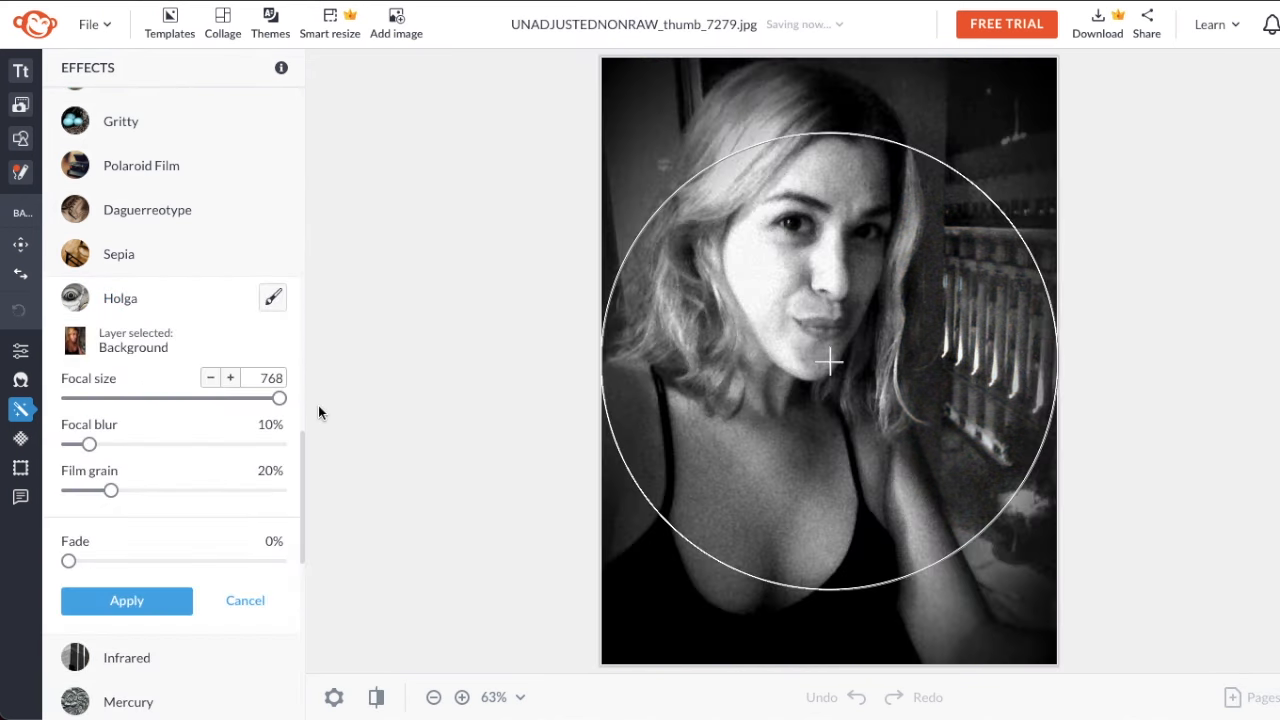
pyautogui.click(135, 300)
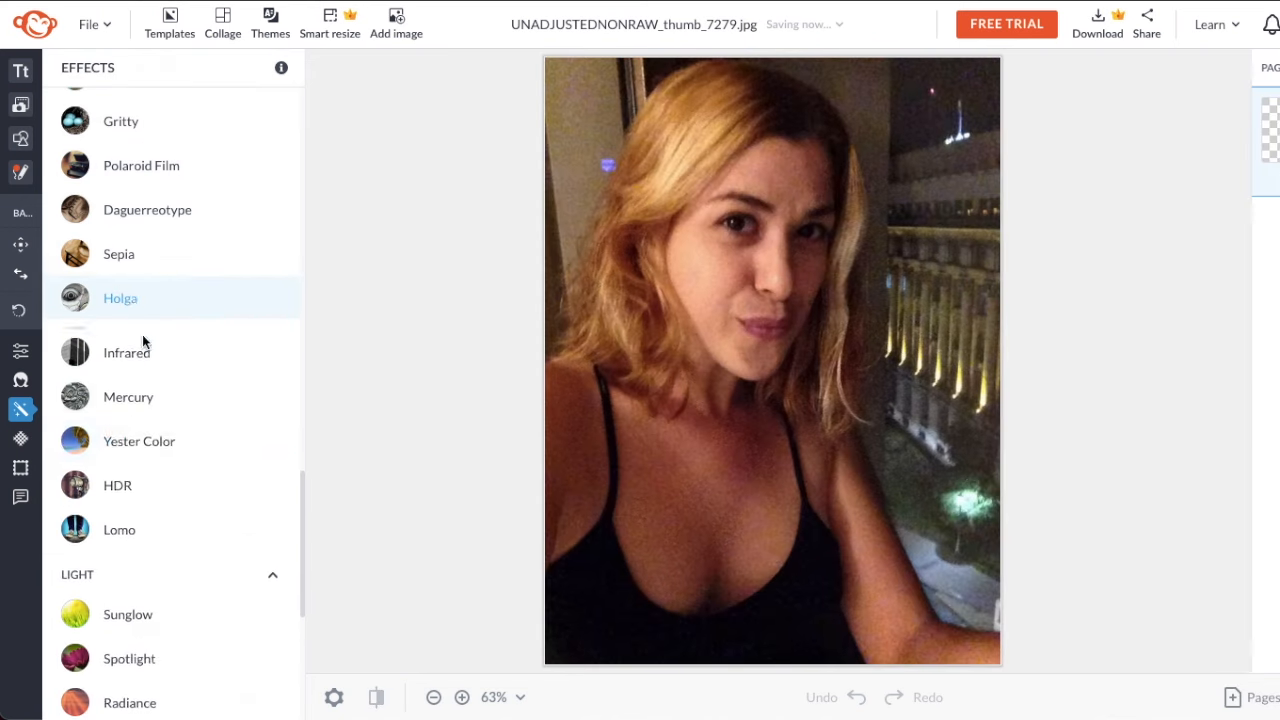
pyautogui.scroll(-4, 169, 409)
pyautogui.click(122, 330)
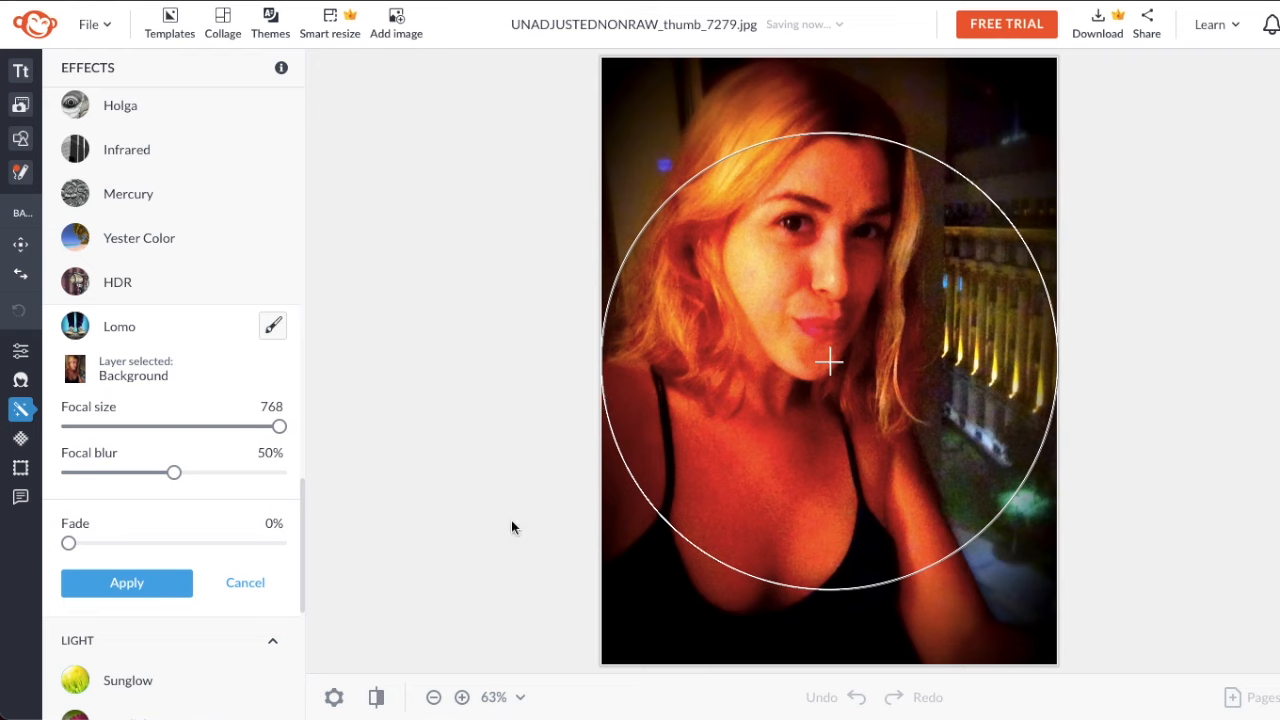
pyautogui.click(128, 329)
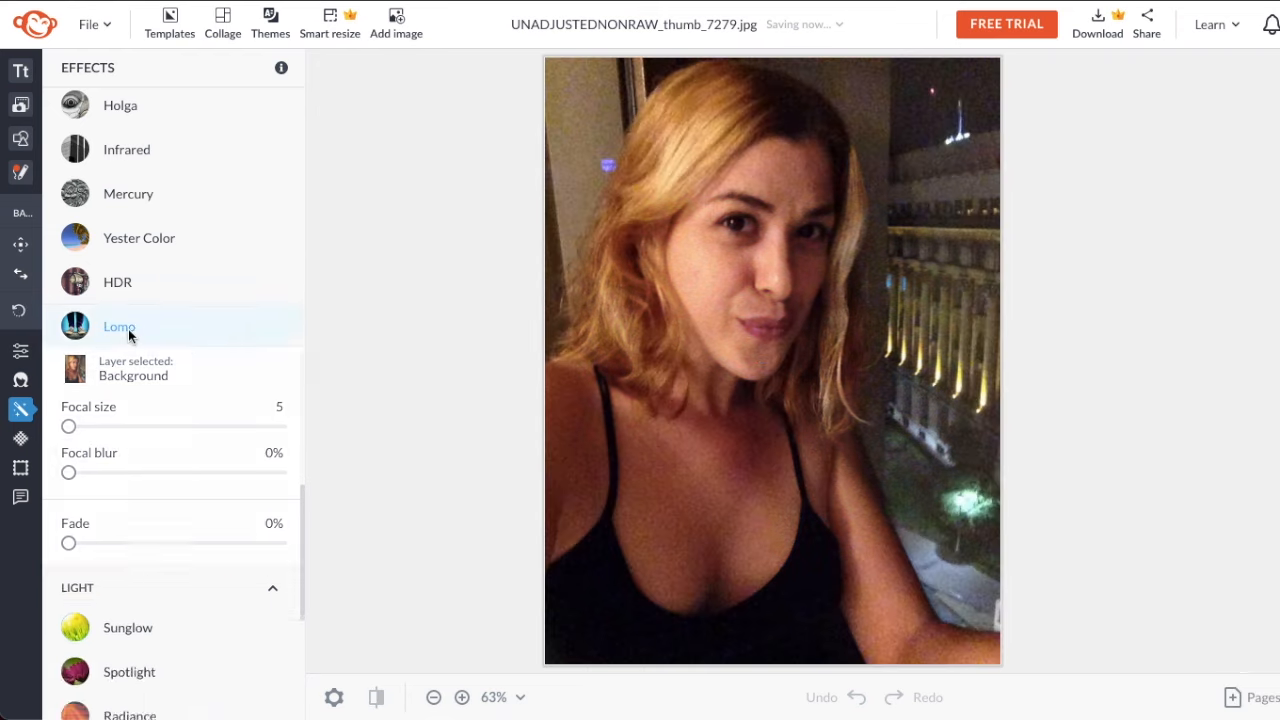
# Try the Posterize effect on the portrait with 30 colors, 100% detail and 12% saturation.
pyautogui.scroll(-3, 220, 432)
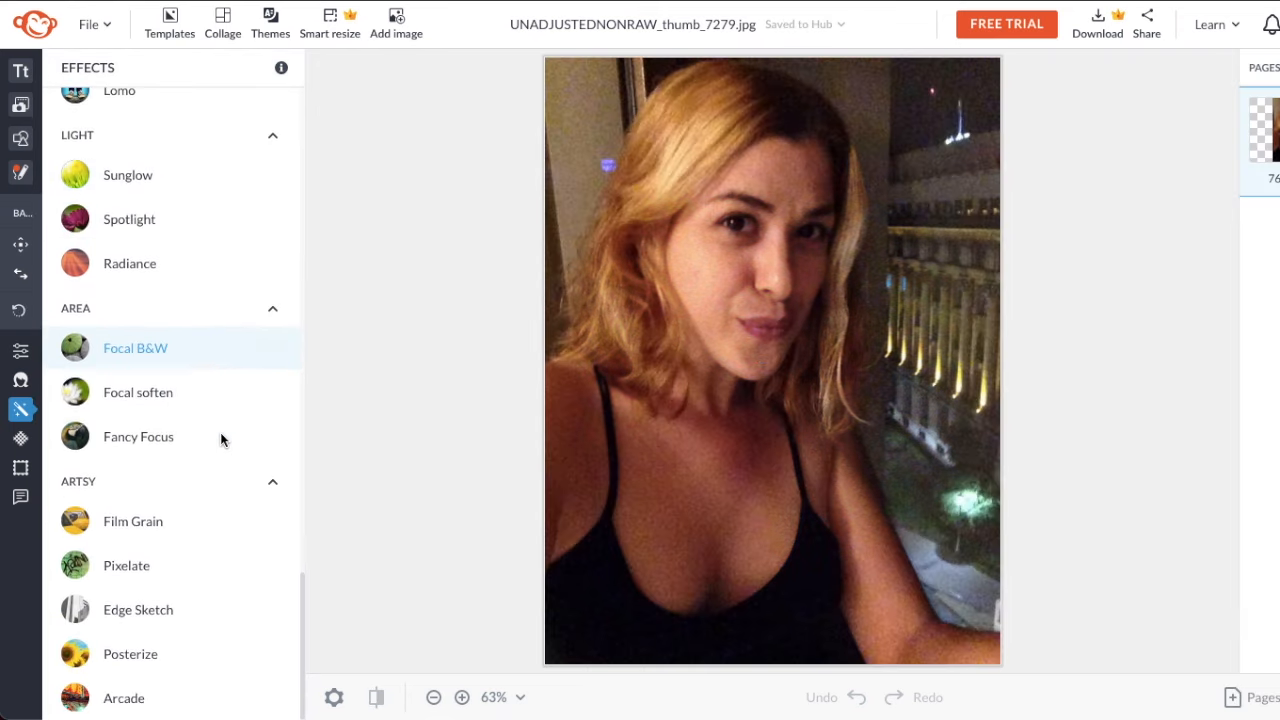
pyautogui.click(140, 654)
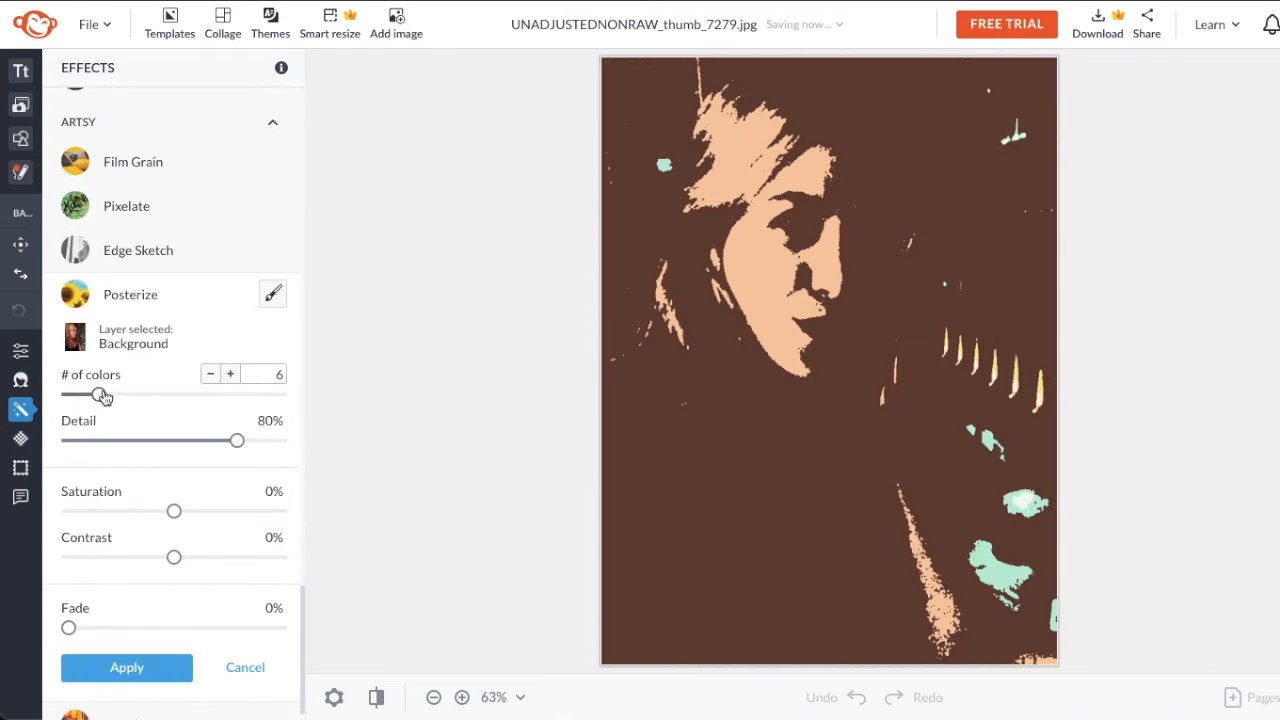
pyautogui.moveTo(104, 397); pyautogui.dragTo(291, 394)
pyautogui.moveTo(237, 441); pyautogui.dragTo(292, 444)
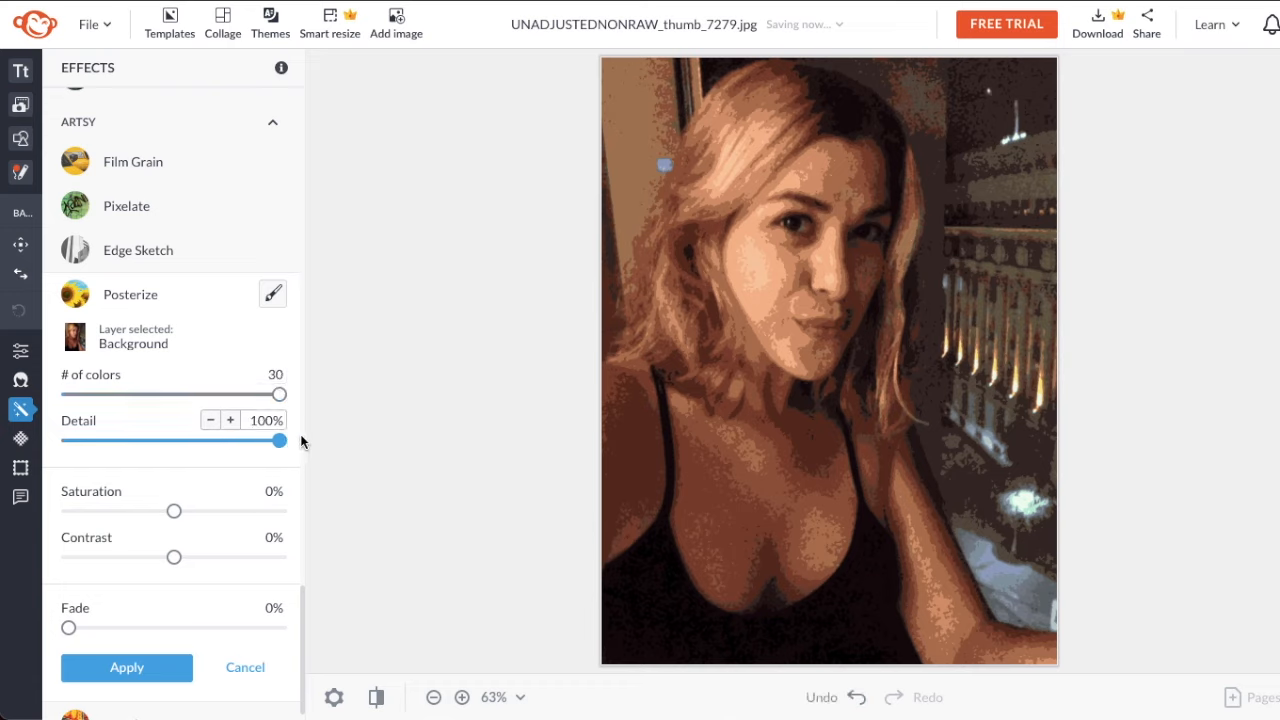
pyautogui.moveTo(175, 511)
pyautogui.mouseDown()
pyautogui.moveTo(277, 522)
pyautogui.moveTo(190, 514)
pyautogui.mouseUp()
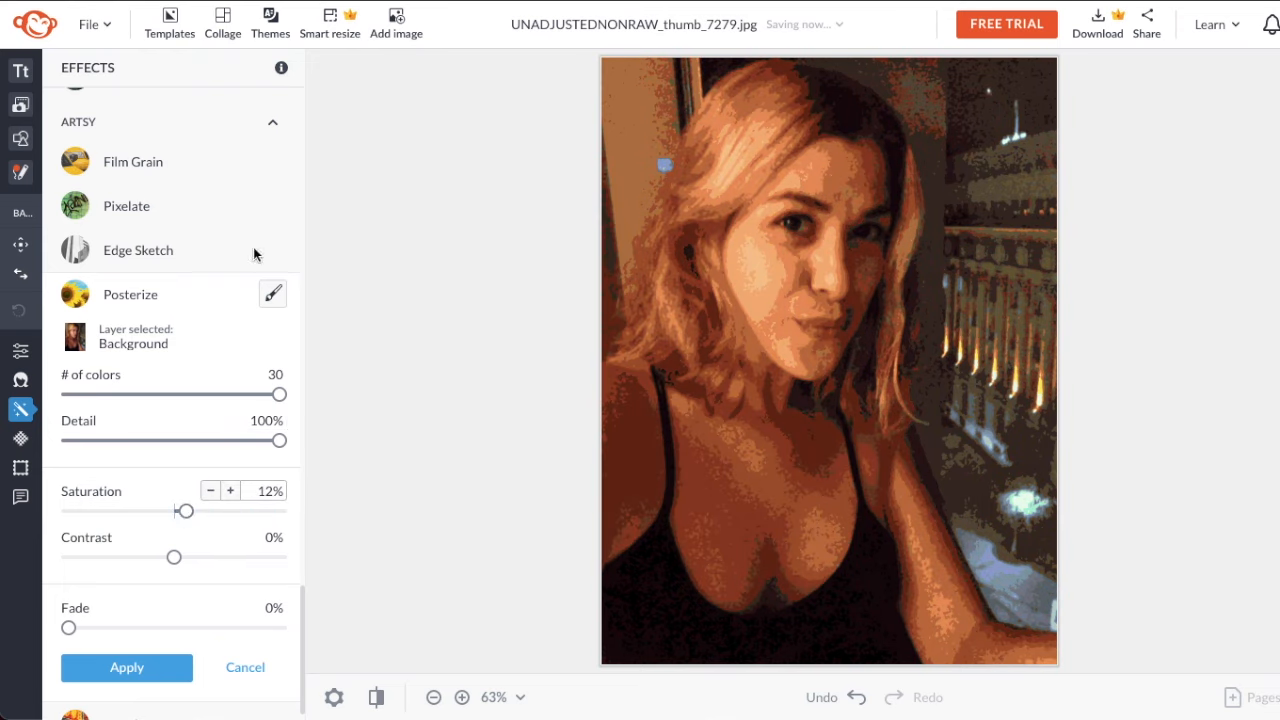
# Open waterfalls chiang mai.JPG from the Hub for editing, leaving the portrait's Posterize effect unapplied.
pyautogui.click(98, 25)
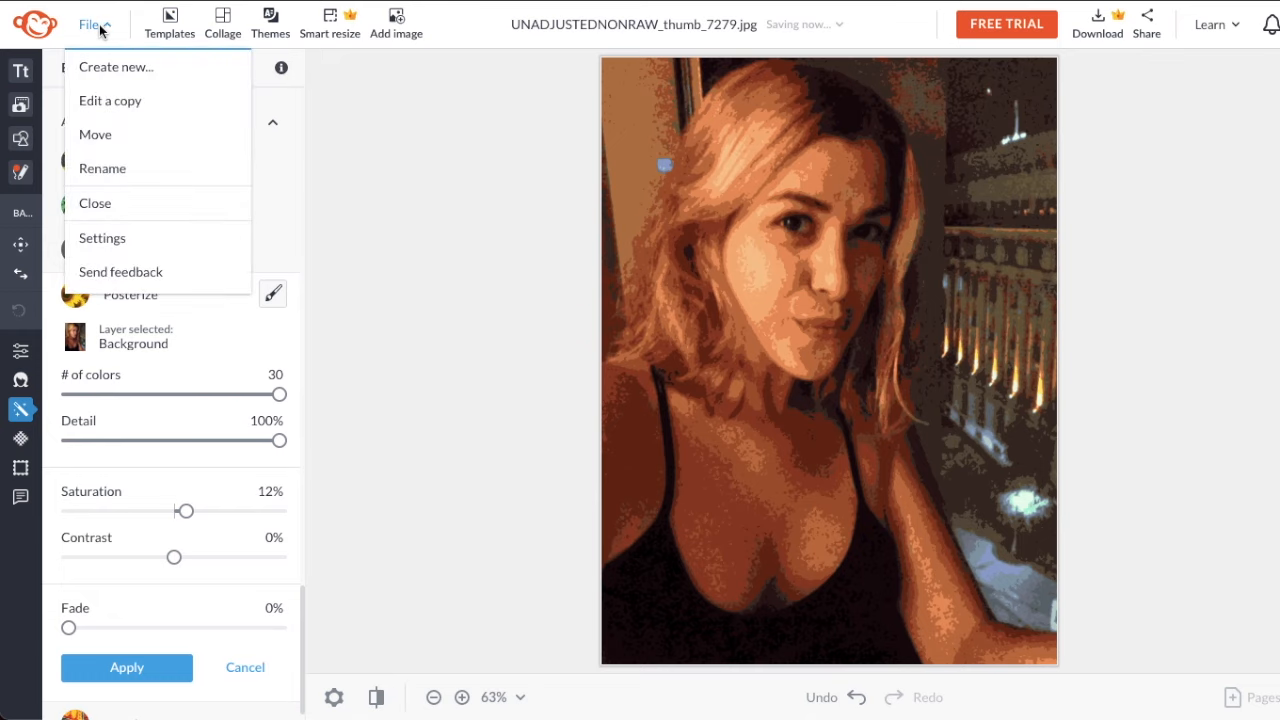
pyautogui.click(120, 68)
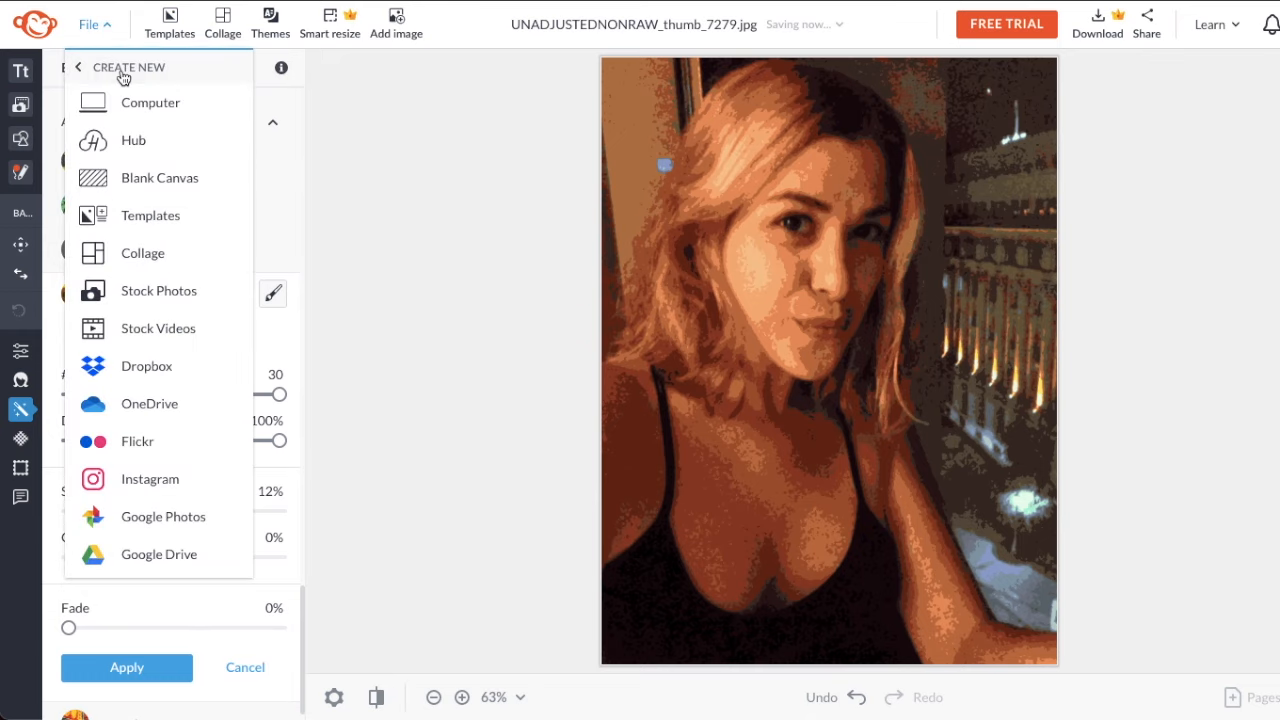
pyautogui.click(132, 133)
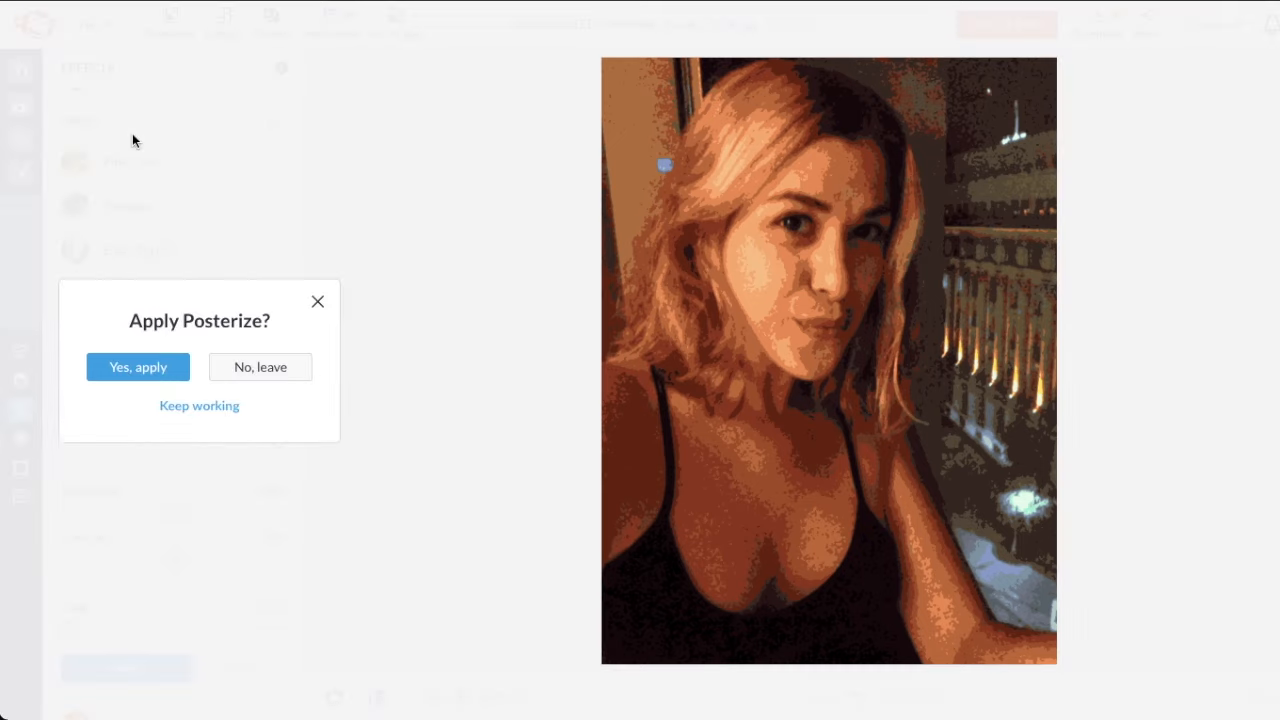
pyautogui.click(260, 367)
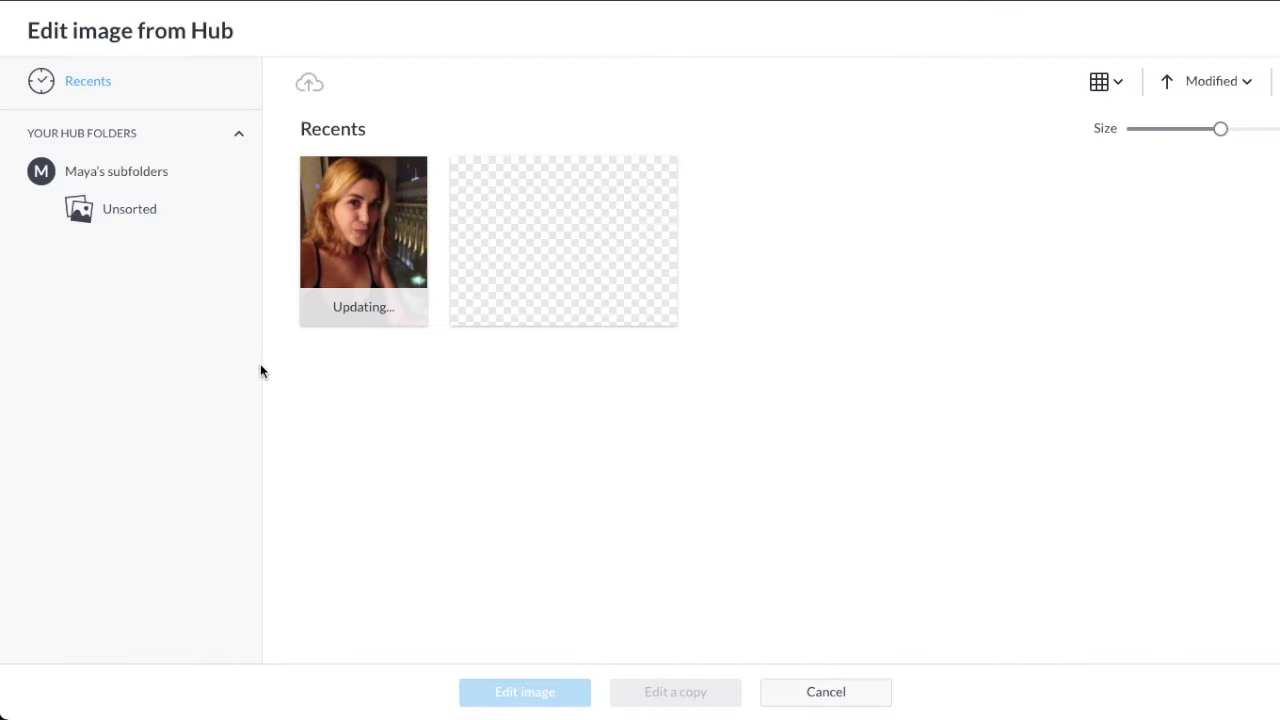
pyautogui.click(569, 255)
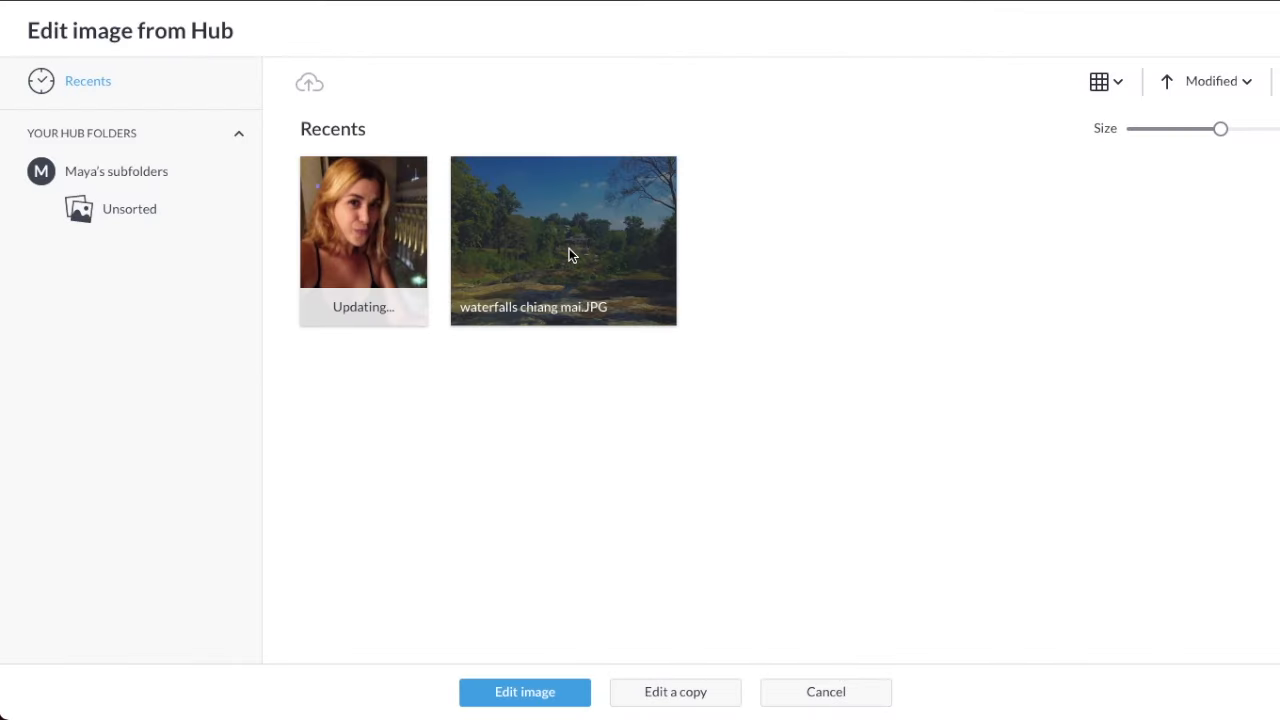
pyautogui.click(500, 691)
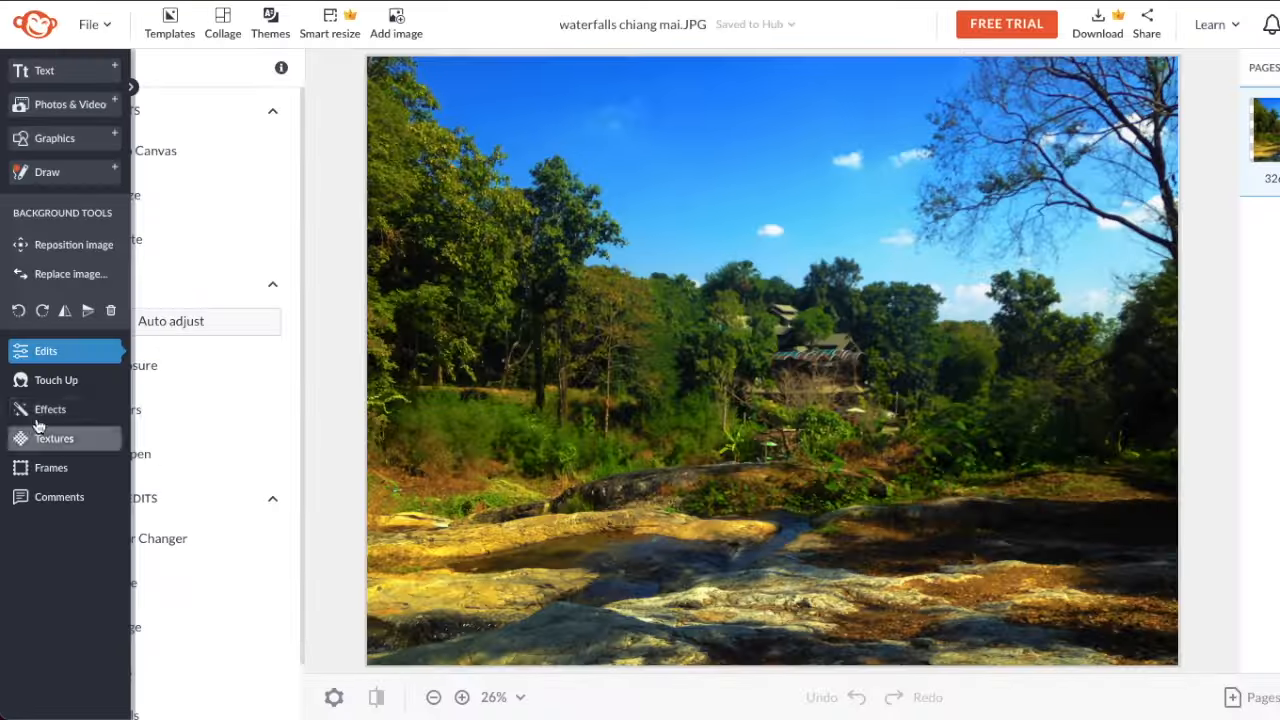
# Try the Posterize effect on the waterfall photo with 30 colors, 100% detail, 86% saturation and 25% contrast, then cancel it.
pyautogui.click(42, 410)
pyautogui.scroll(-3, 165, 437)
pyautogui.scroll(-8, 165, 435)
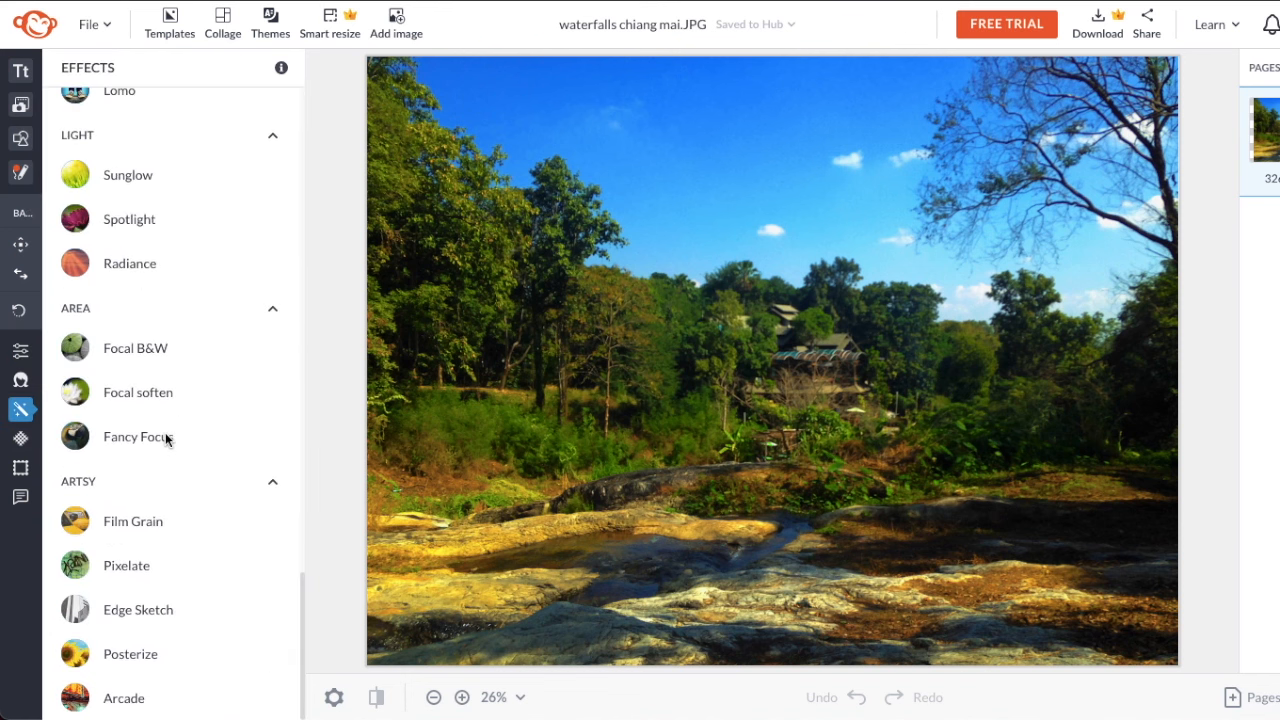
pyautogui.click(126, 654)
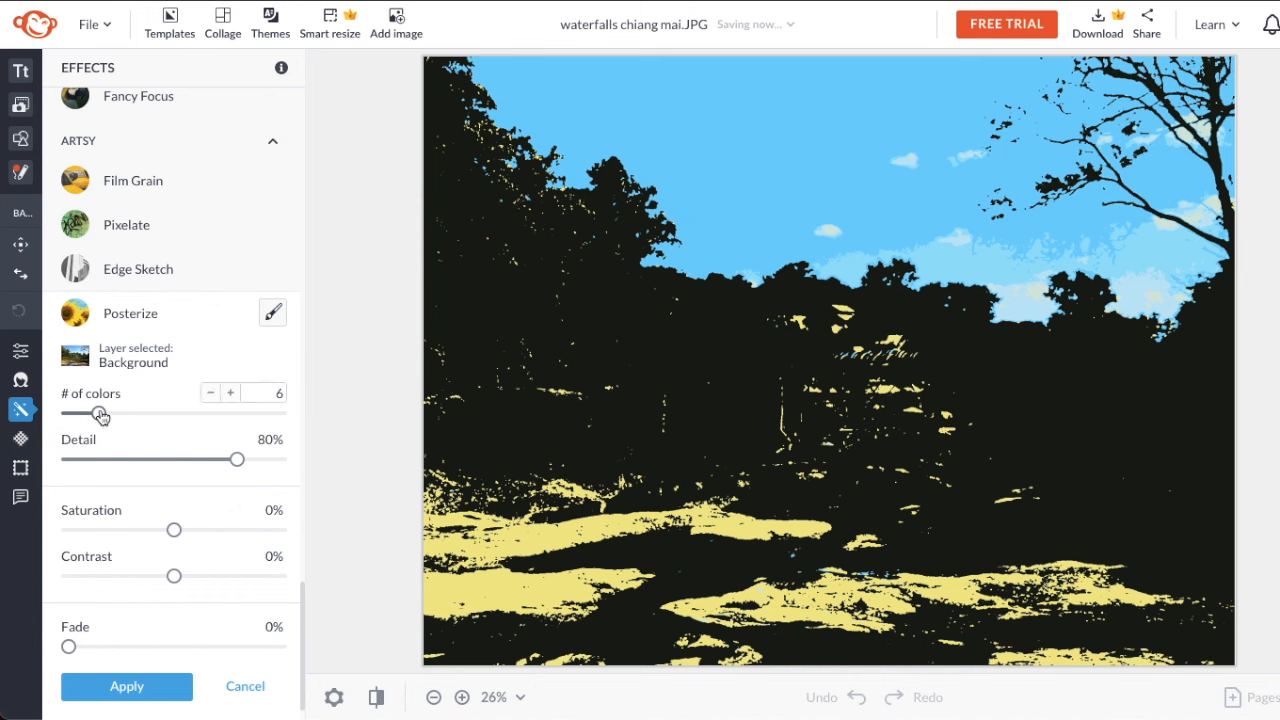
pyautogui.moveTo(101, 416); pyautogui.dragTo(286, 415)
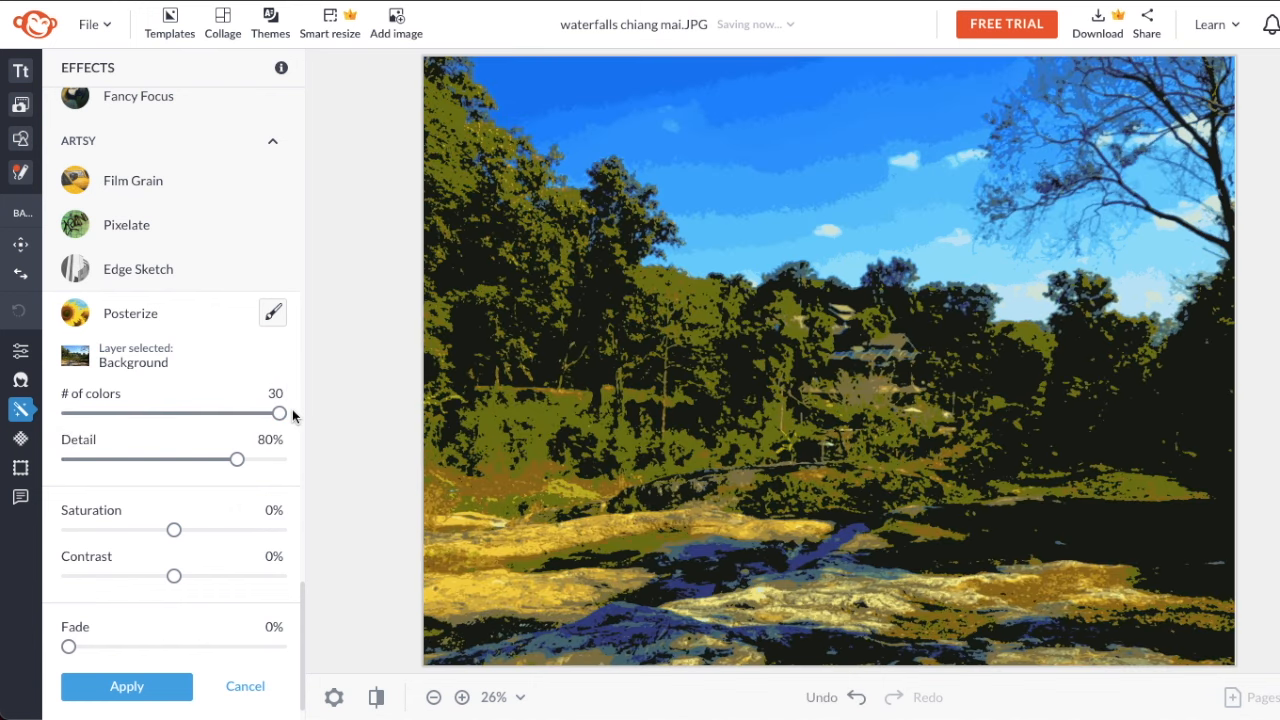
pyautogui.moveTo(237, 459); pyautogui.dragTo(299, 460)
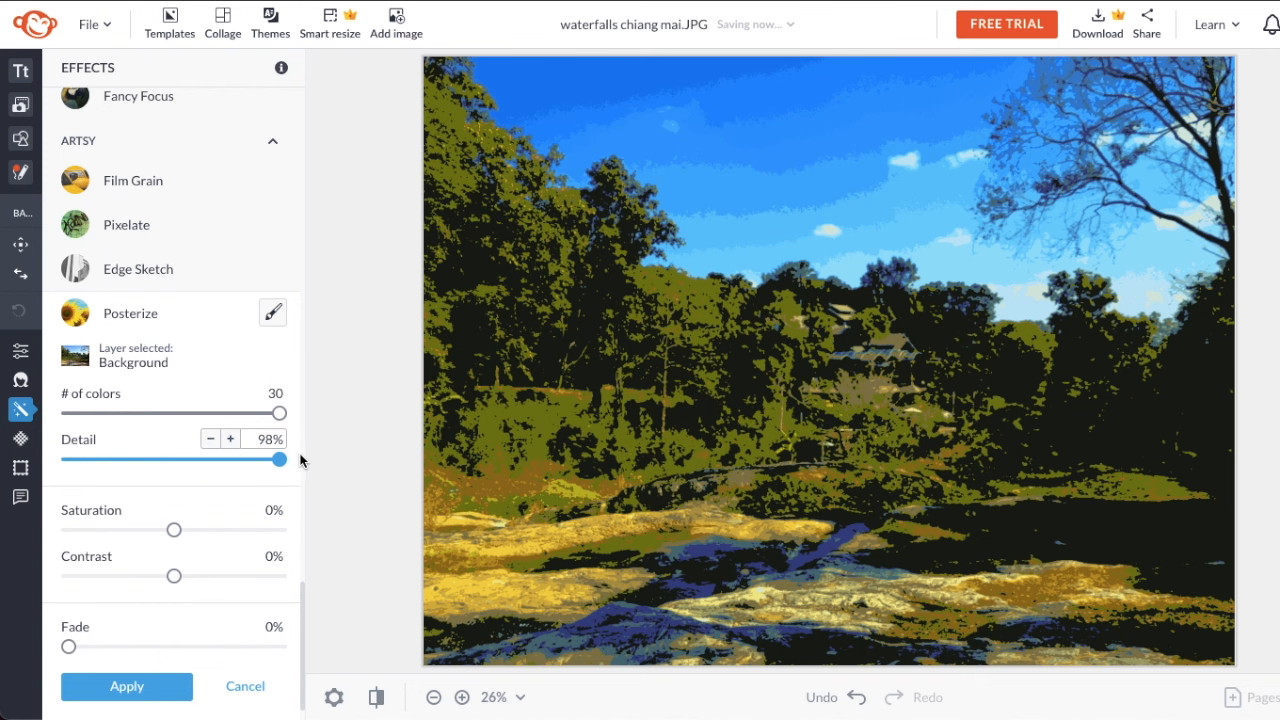
pyautogui.moveTo(174, 530); pyautogui.dragTo(217, 531)
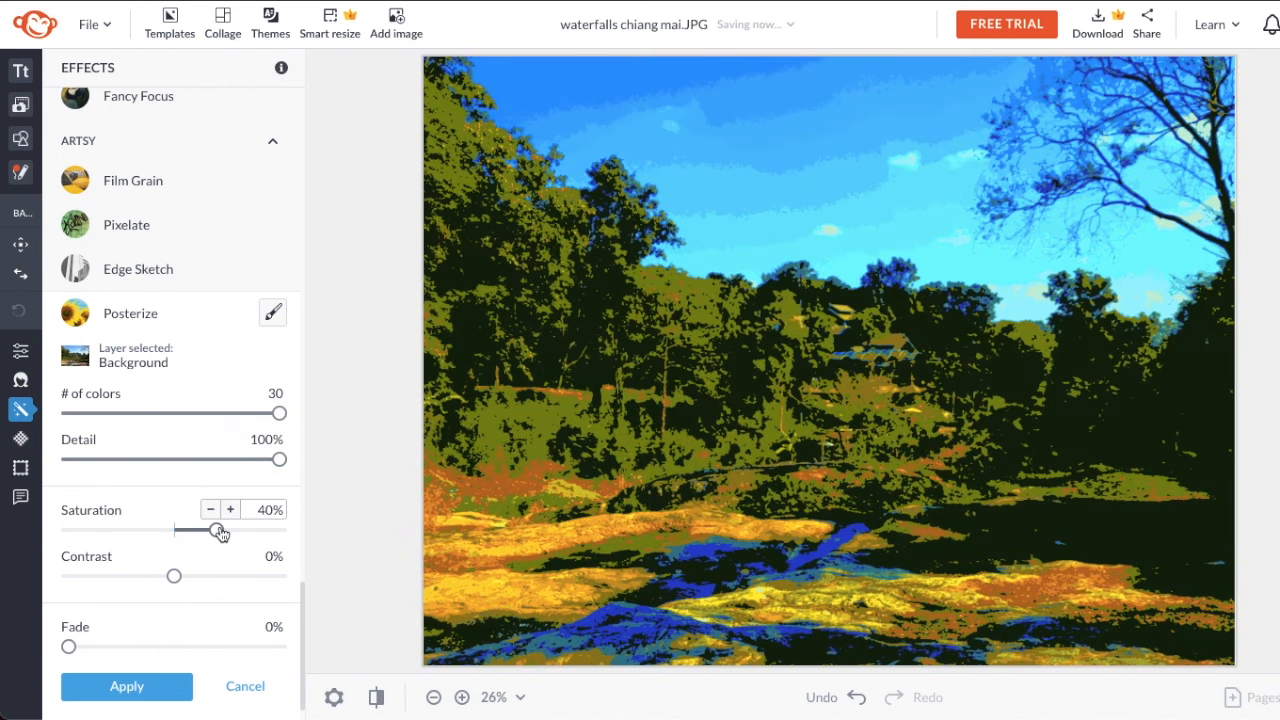
pyautogui.moveTo(175, 582); pyautogui.dragTo(204, 582)
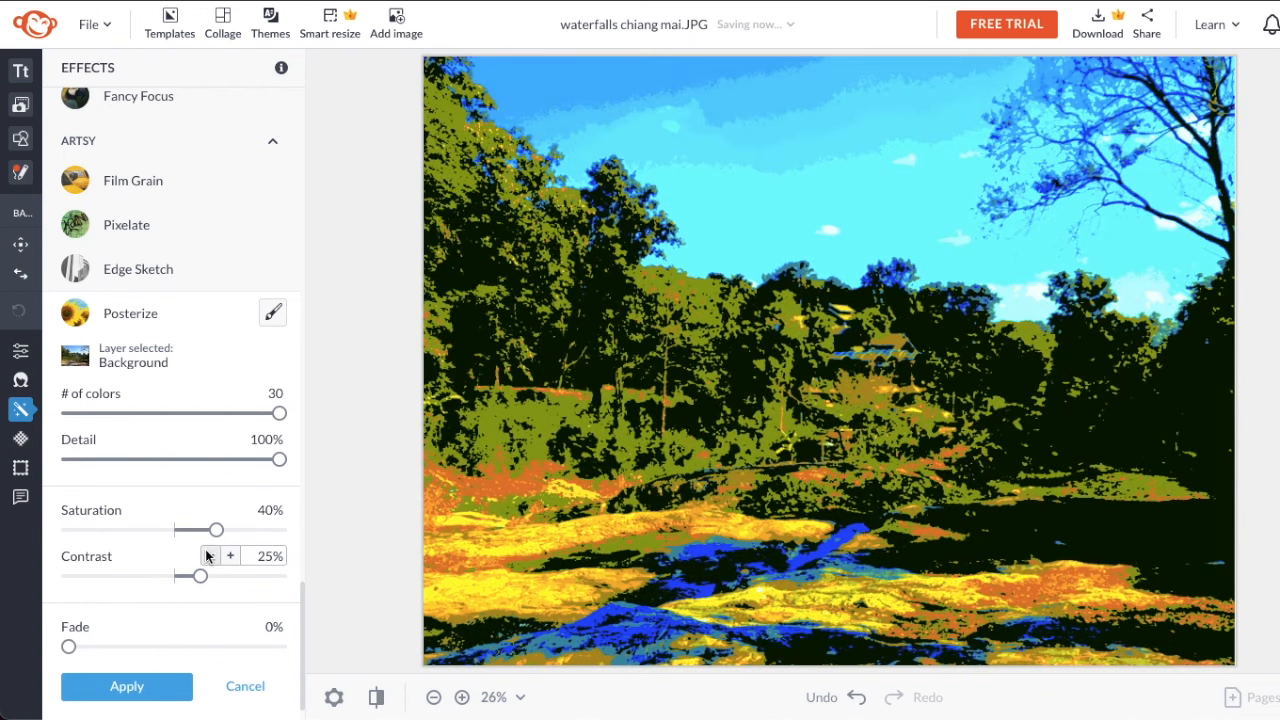
pyautogui.moveTo(214, 530); pyautogui.dragTo(272, 537)
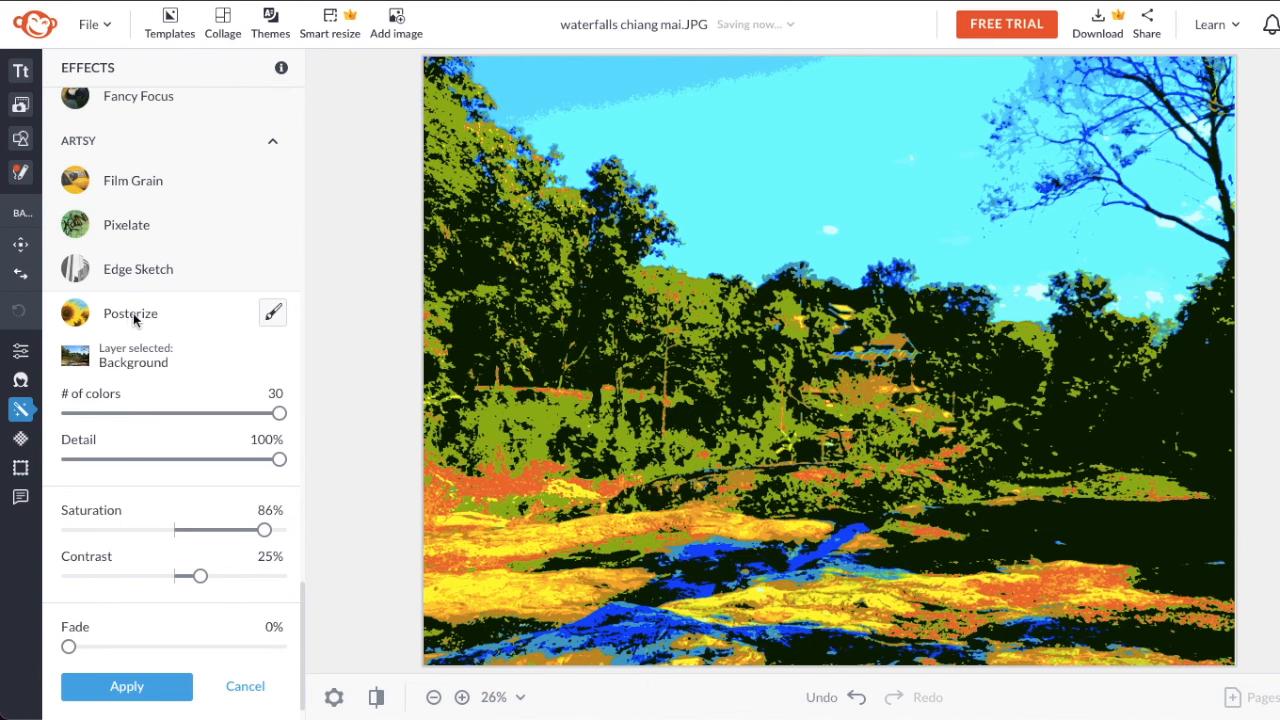
pyautogui.click(244, 688)
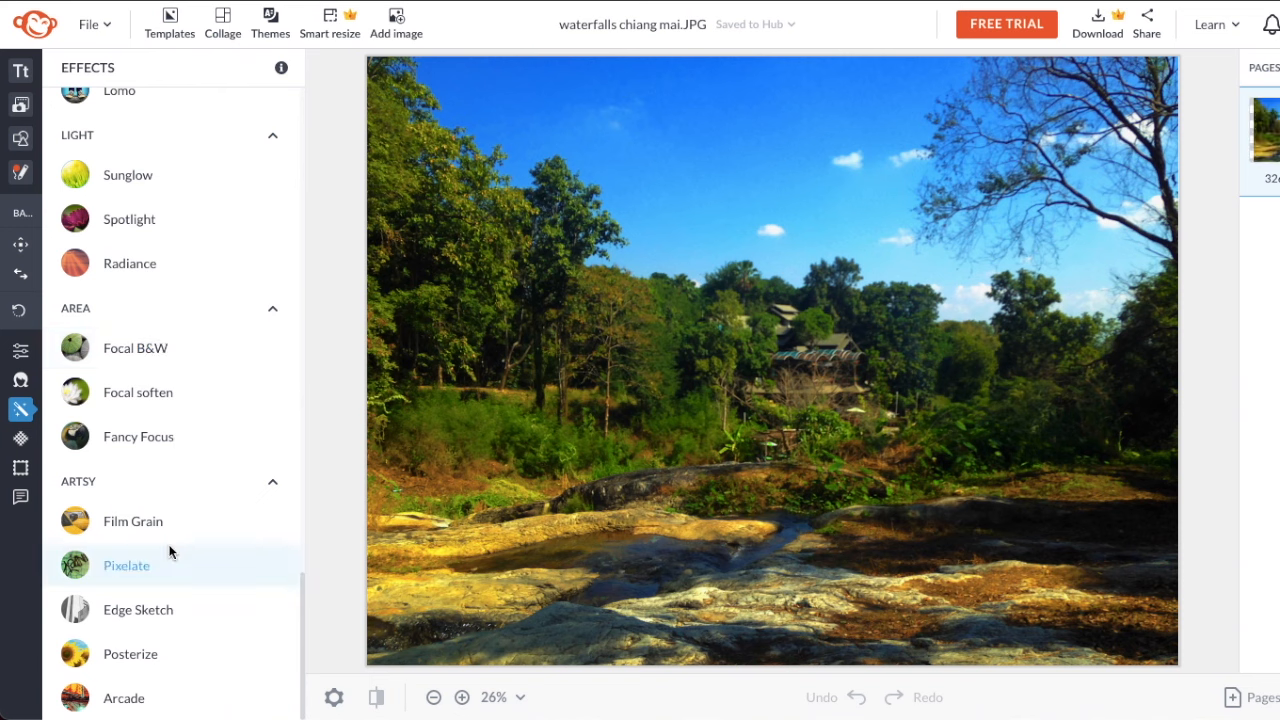
# Try the Pixelate effect on the waterfall photo with its default pixel size of 20, then discard it.
pyautogui.click(132, 567)
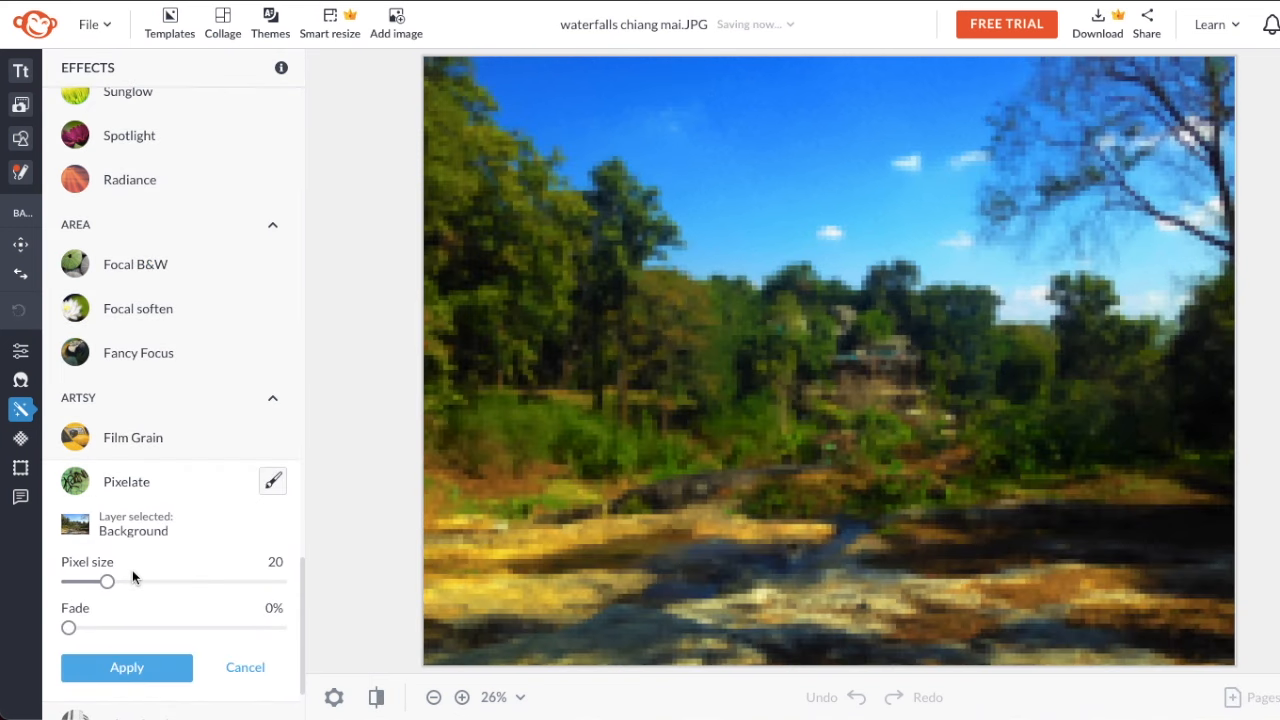
pyautogui.click(140, 486)
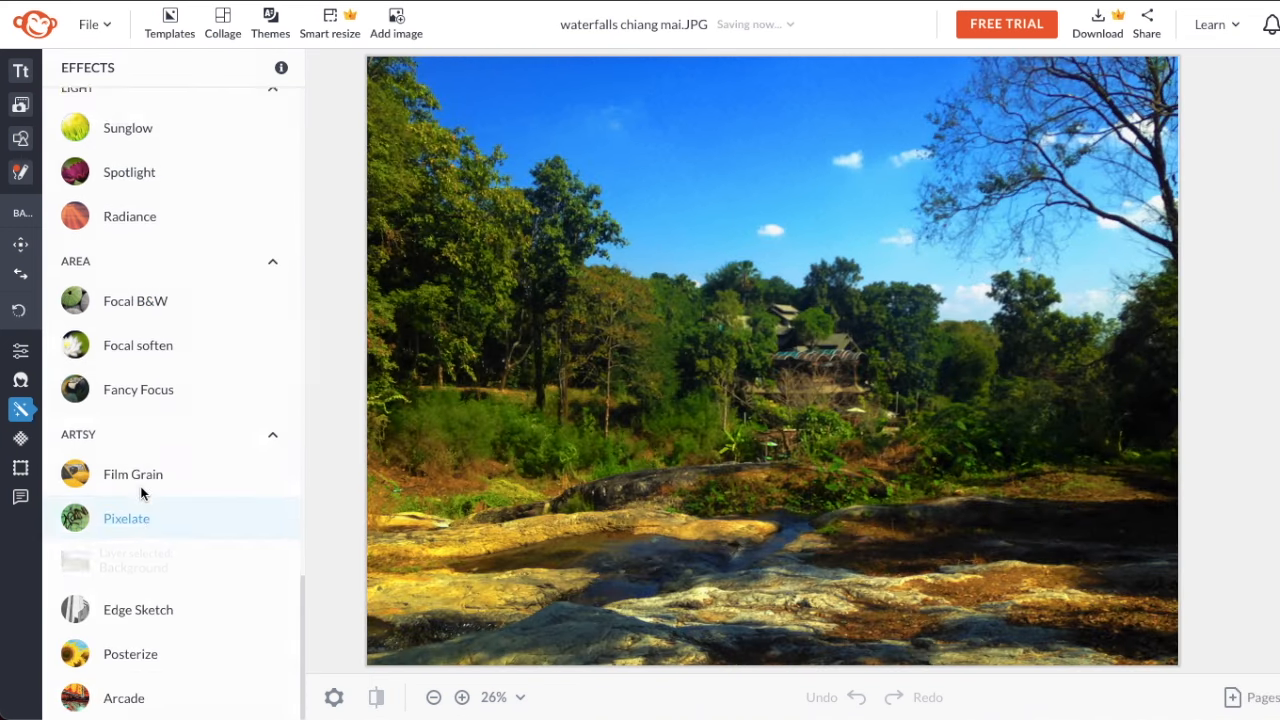
# Try the Edge Sketch effect on the waterfall photo with thickness 4, 100% level of detail and 44% fade.
pyautogui.click(149, 617)
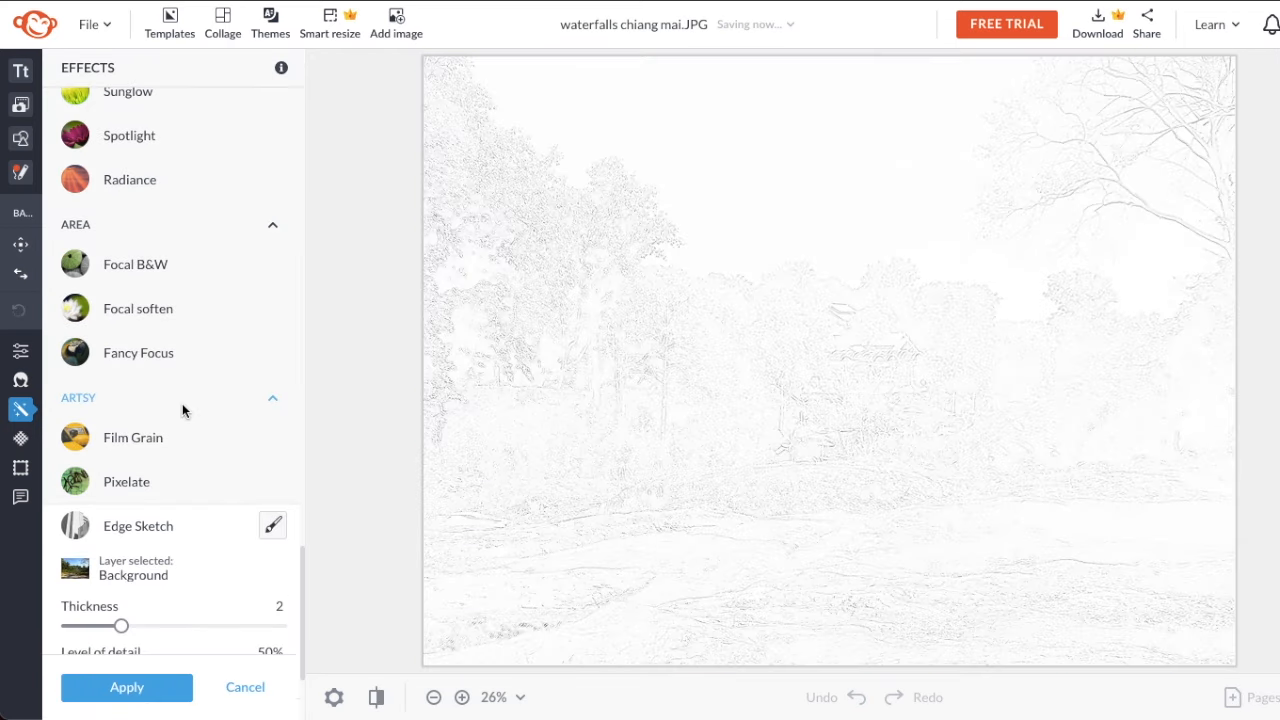
pyautogui.moveTo(122, 444); pyautogui.dragTo(84, 442)
pyautogui.moveTo(171, 490); pyautogui.dragTo(360, 482)
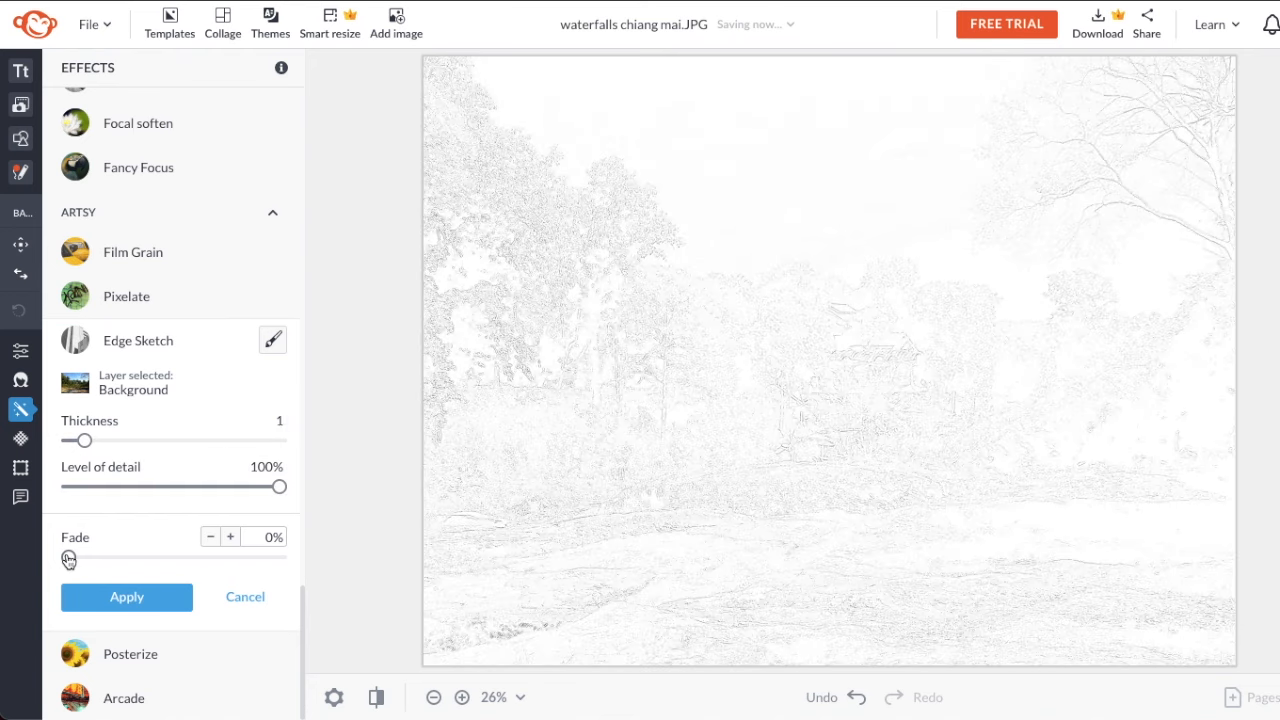
pyautogui.moveTo(68, 560)
pyautogui.mouseDown()
pyautogui.moveTo(215, 560)
pyautogui.moveTo(163, 561)
pyautogui.mouseUp()
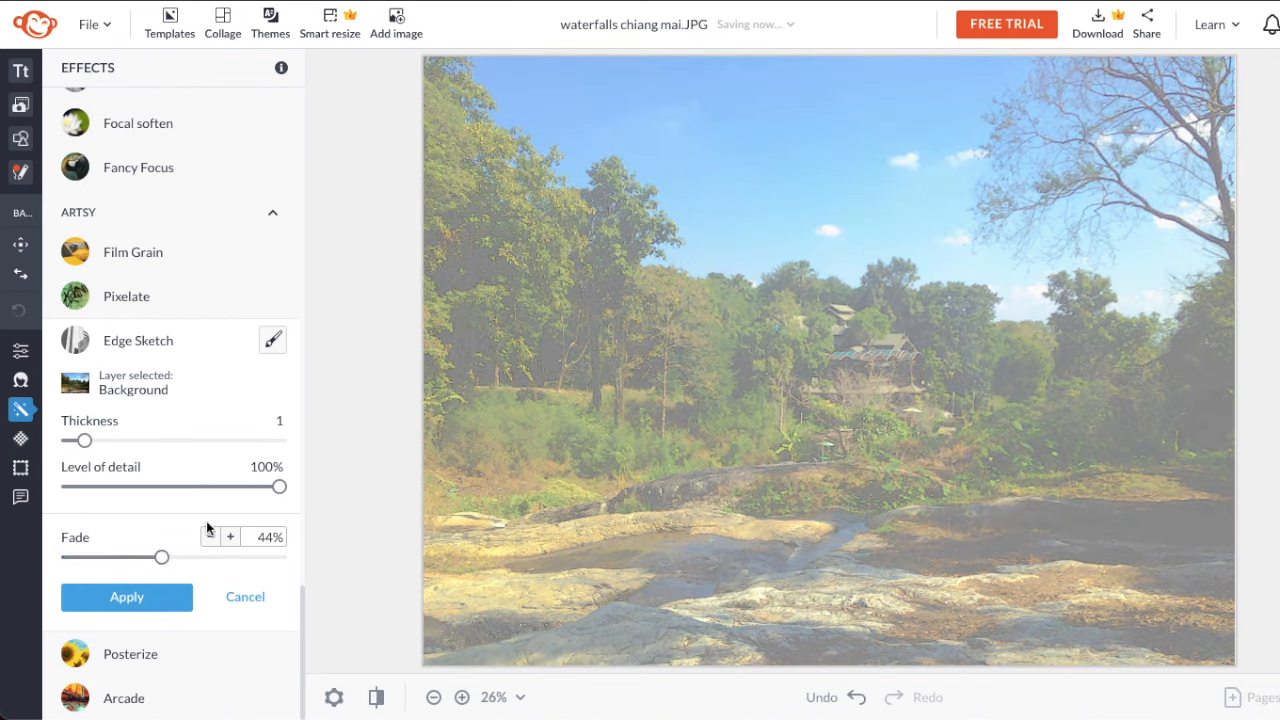
pyautogui.moveTo(84, 441); pyautogui.dragTo(211, 443)
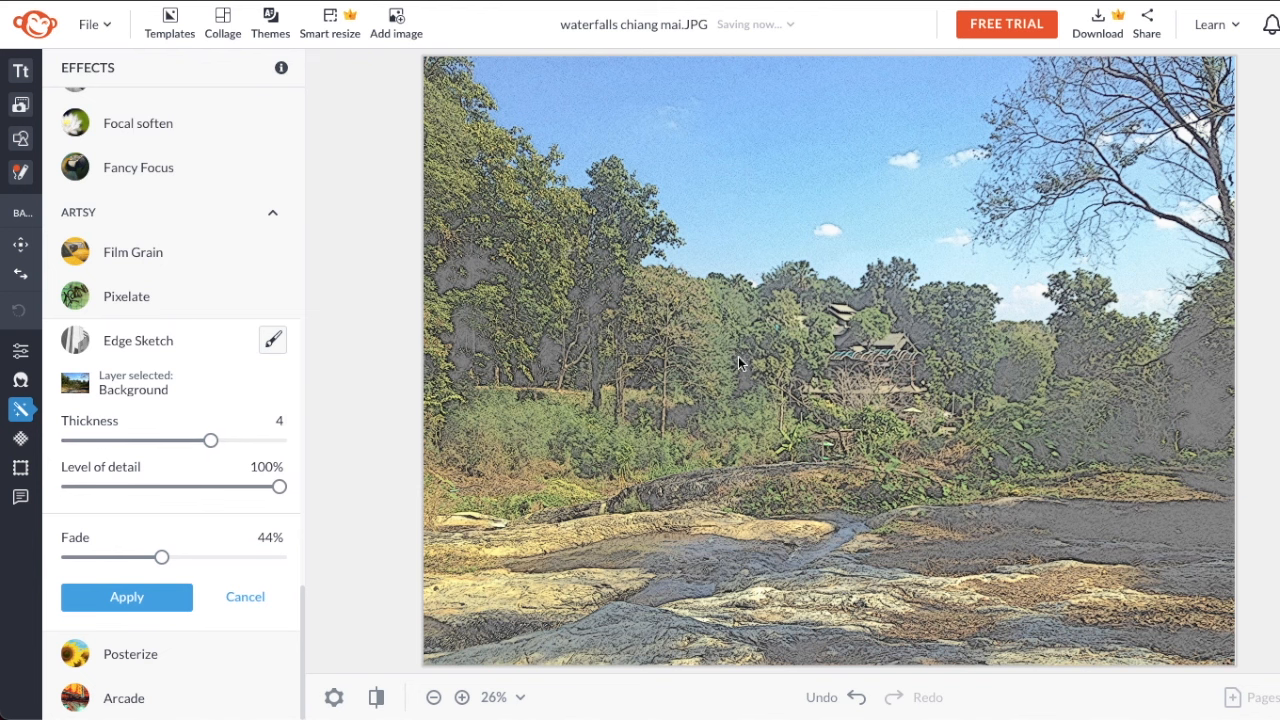
# Preview the Arcade effect's 32 Bit Era style on the waterfall photo with pixel size 2, 0% sharpen and 52% saturation.
pyautogui.click(120, 694)
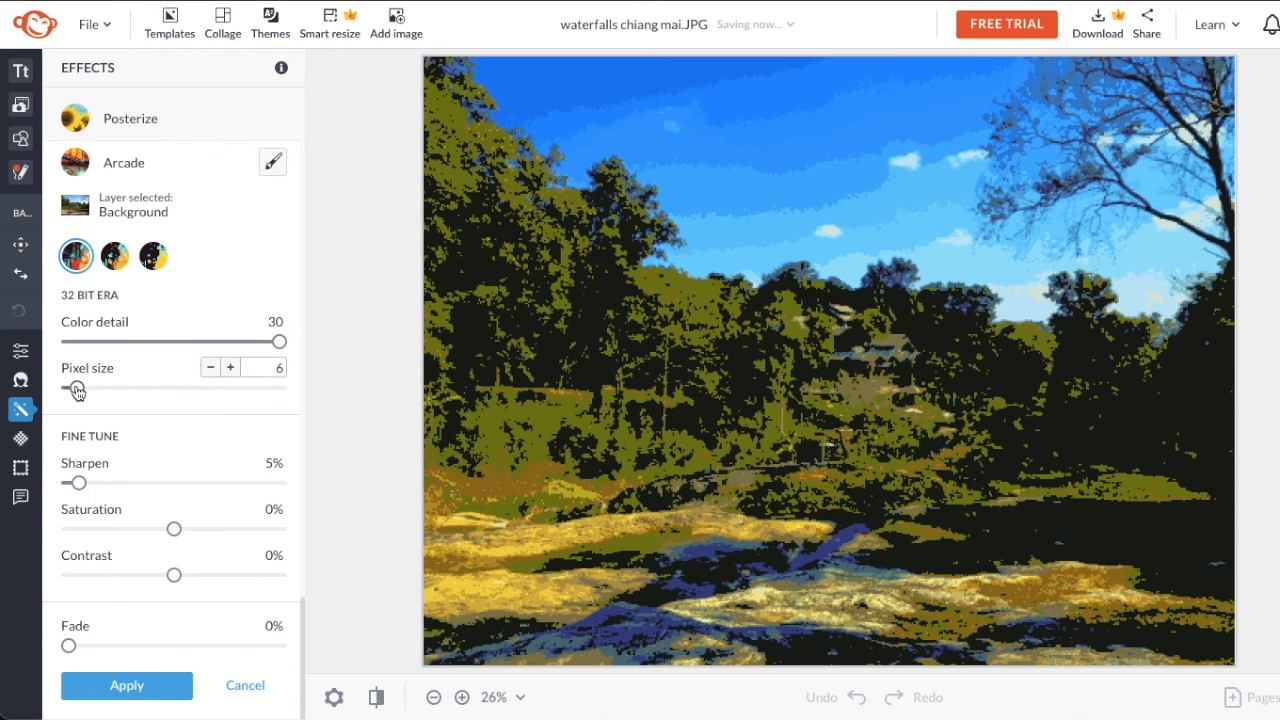
pyautogui.moveTo(78, 393)
pyautogui.mouseDown()
pyautogui.moveTo(105, 390)
pyautogui.moveTo(61, 385)
pyautogui.mouseUp()
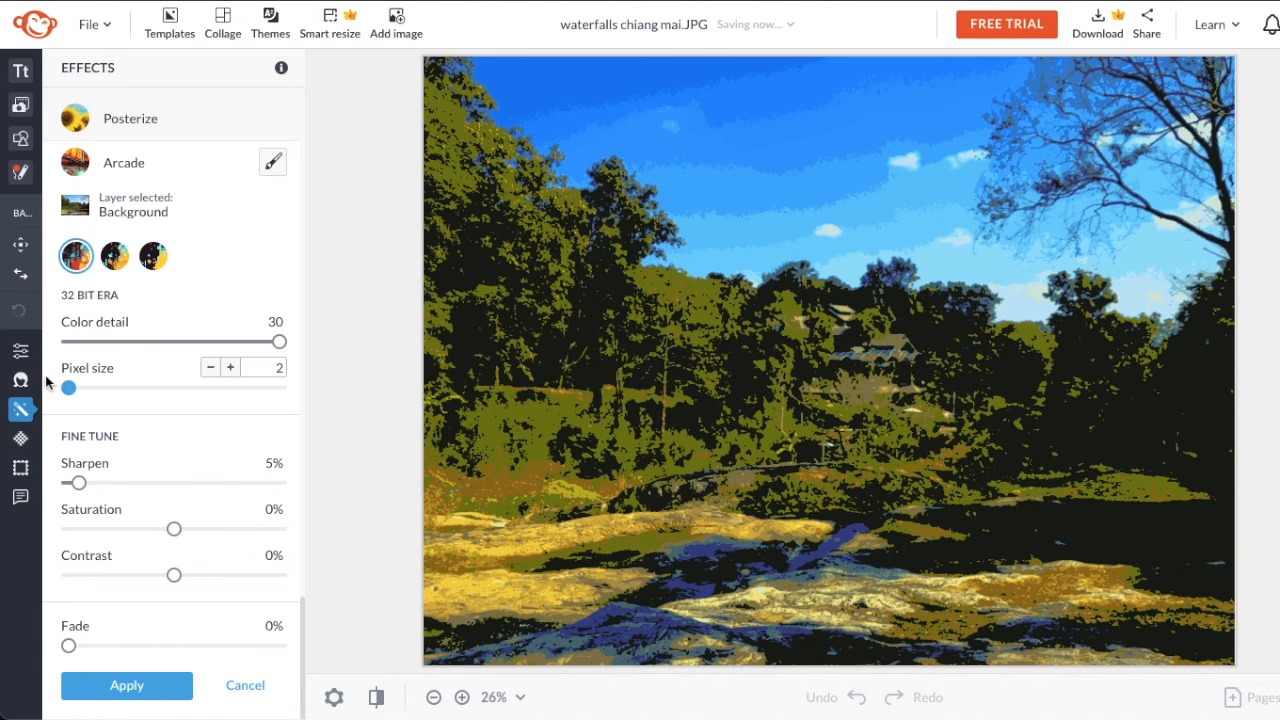
pyautogui.moveTo(80, 483)
pyautogui.mouseDown()
pyautogui.moveTo(157, 484)
pyautogui.moveTo(65, 484)
pyautogui.mouseUp()
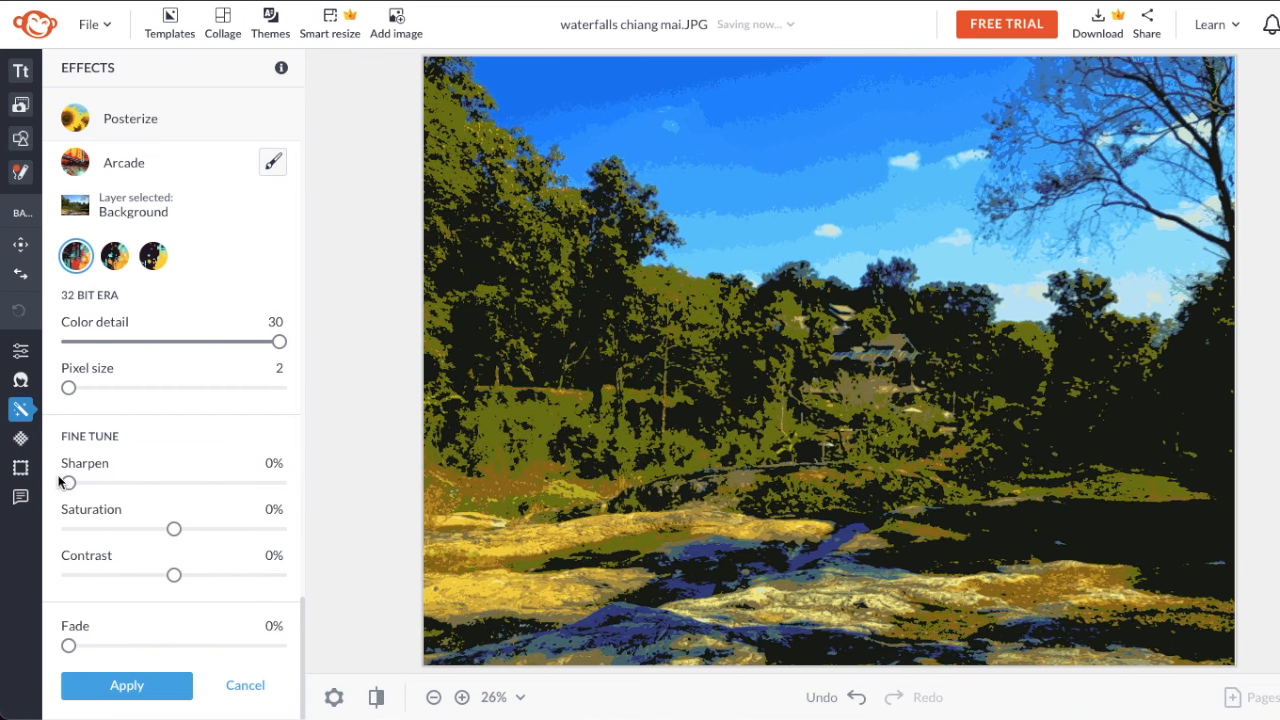
pyautogui.moveTo(174, 529); pyautogui.dragTo(230, 531)
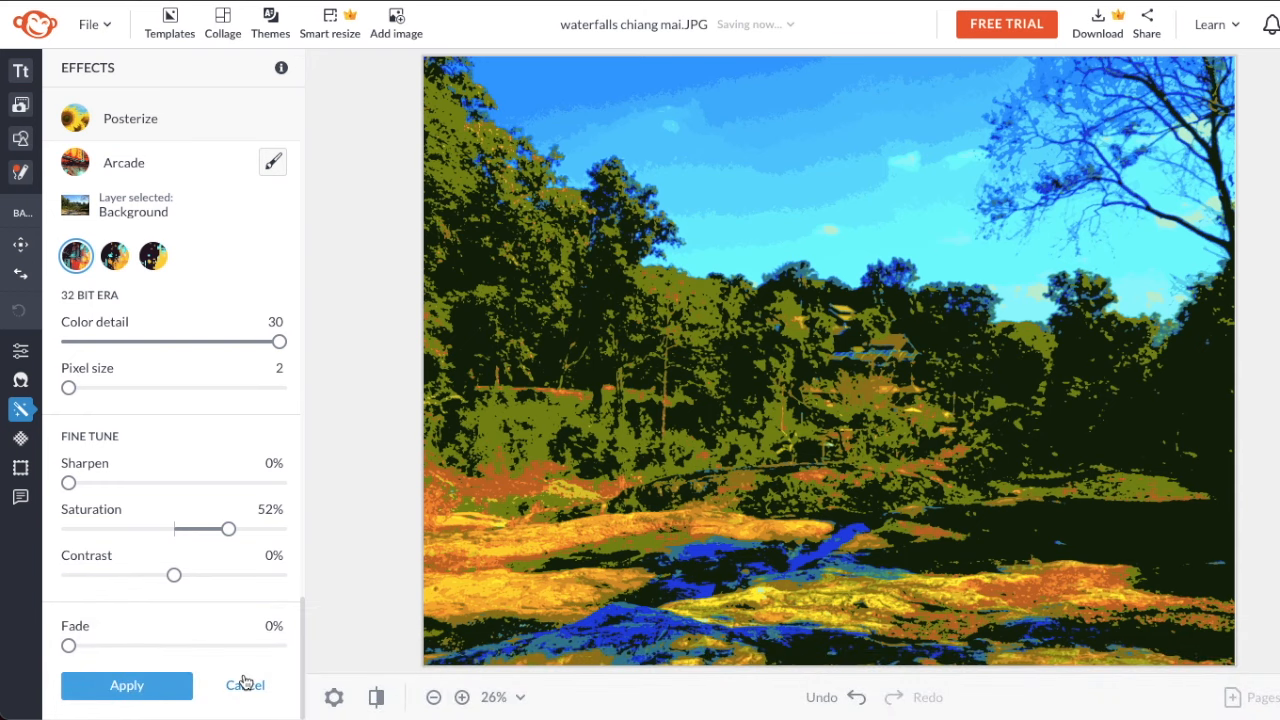
# Switch the Arcade effect to 8 Bit Era with color detail 3 and pixel size 2, and reduce its saturation and contrast.
pyautogui.click(114, 257)
pyautogui.click(153, 257)
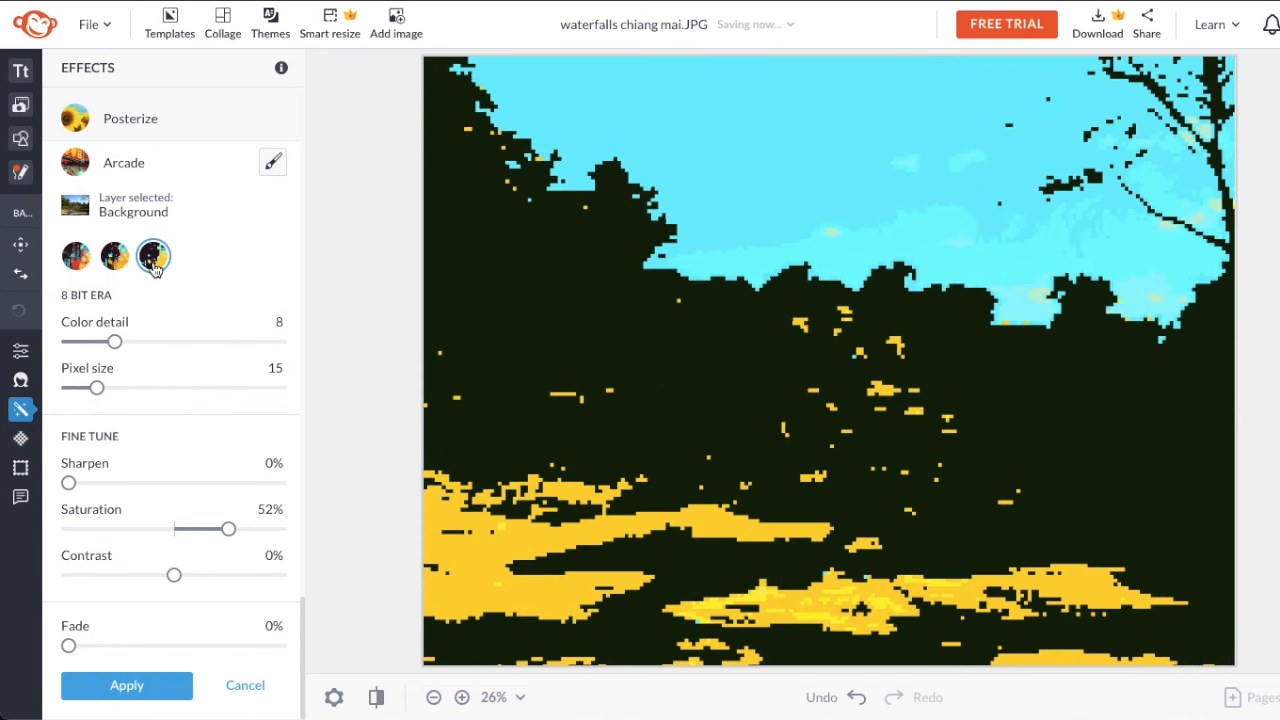
pyautogui.click(66, 343)
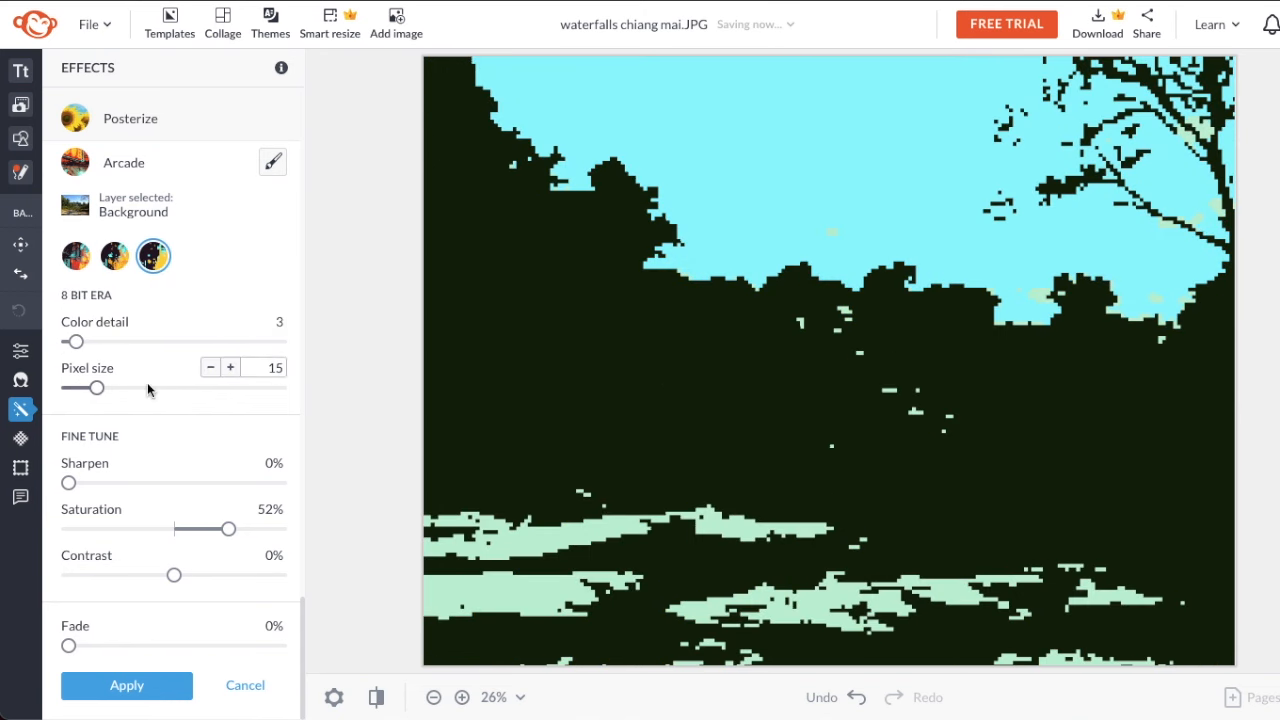
pyautogui.moveTo(93, 393); pyautogui.dragTo(67, 393)
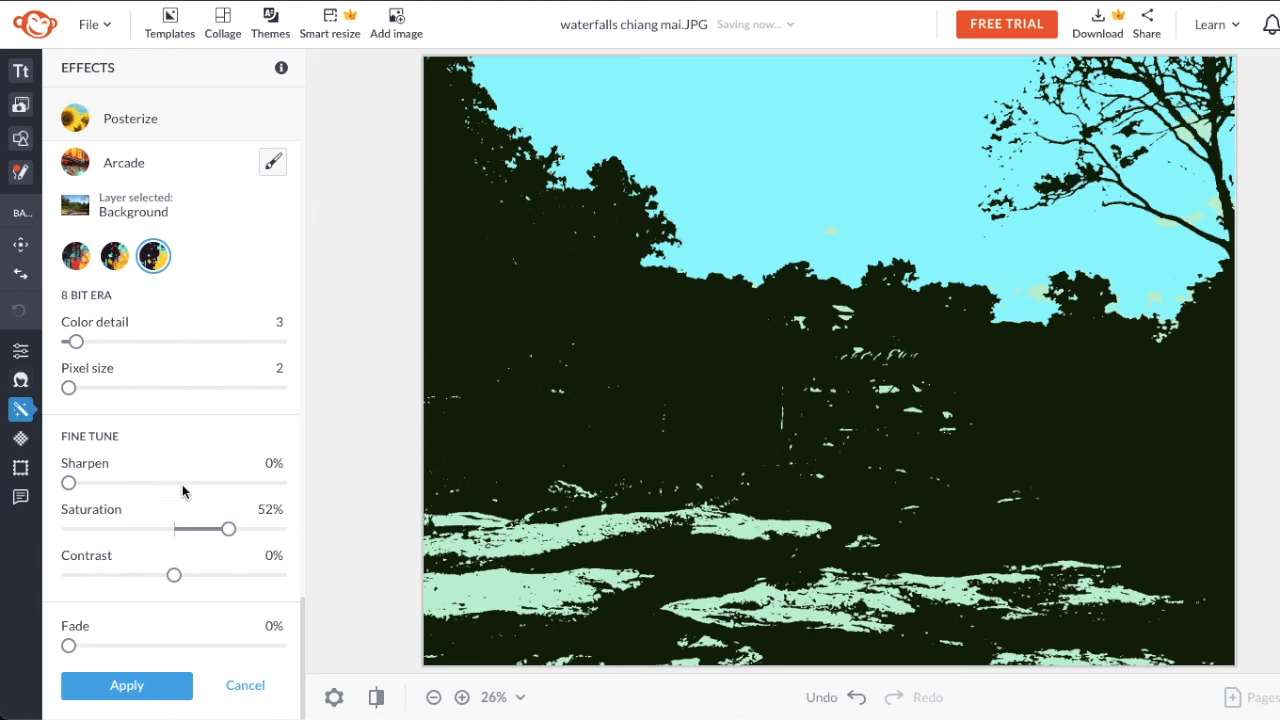
pyautogui.moveTo(235, 534); pyautogui.dragTo(176, 530)
pyautogui.moveTo(178, 576); pyautogui.dragTo(123, 575)
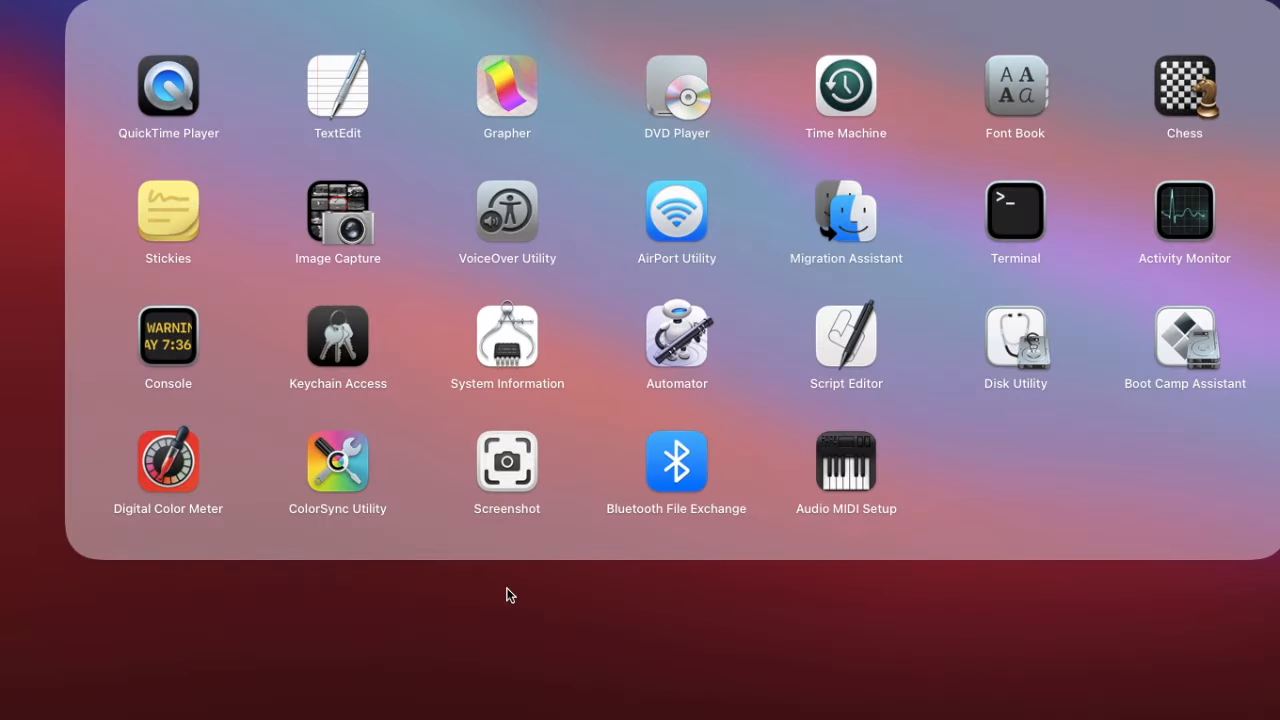
# Close the open utilities folder in Launchpad to return to the full list of applications.
pyautogui.click(508, 595)
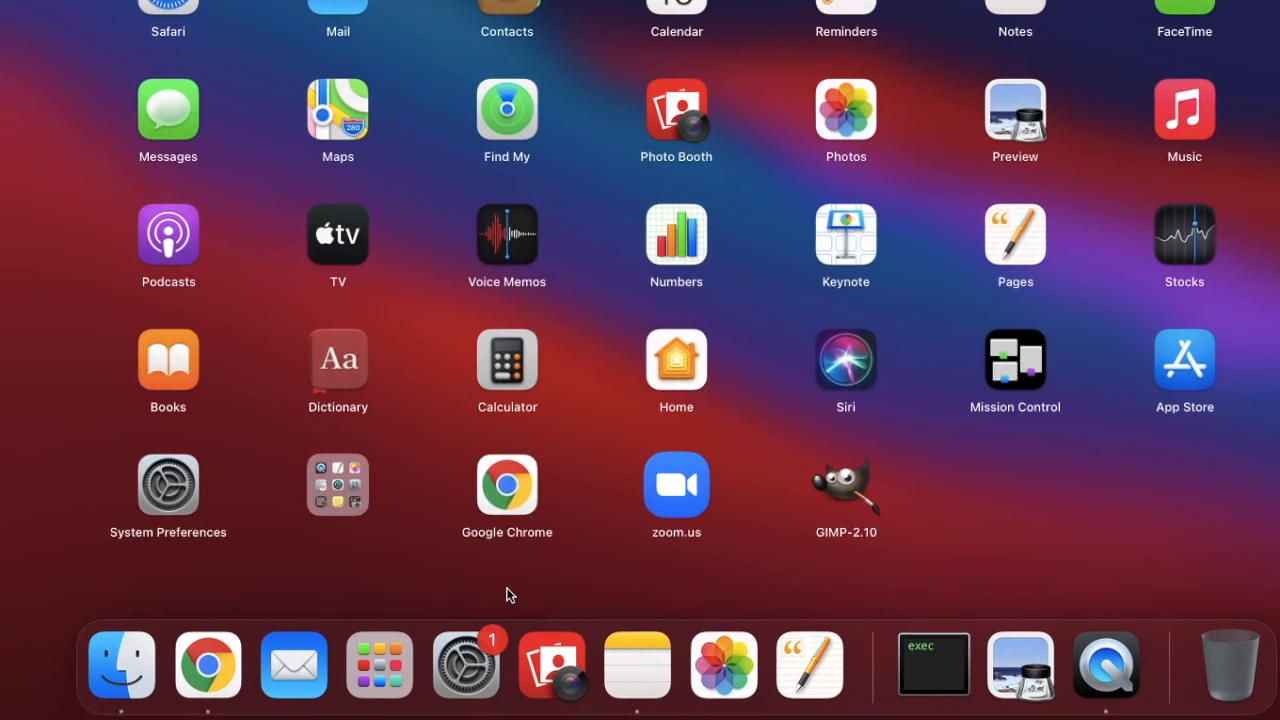
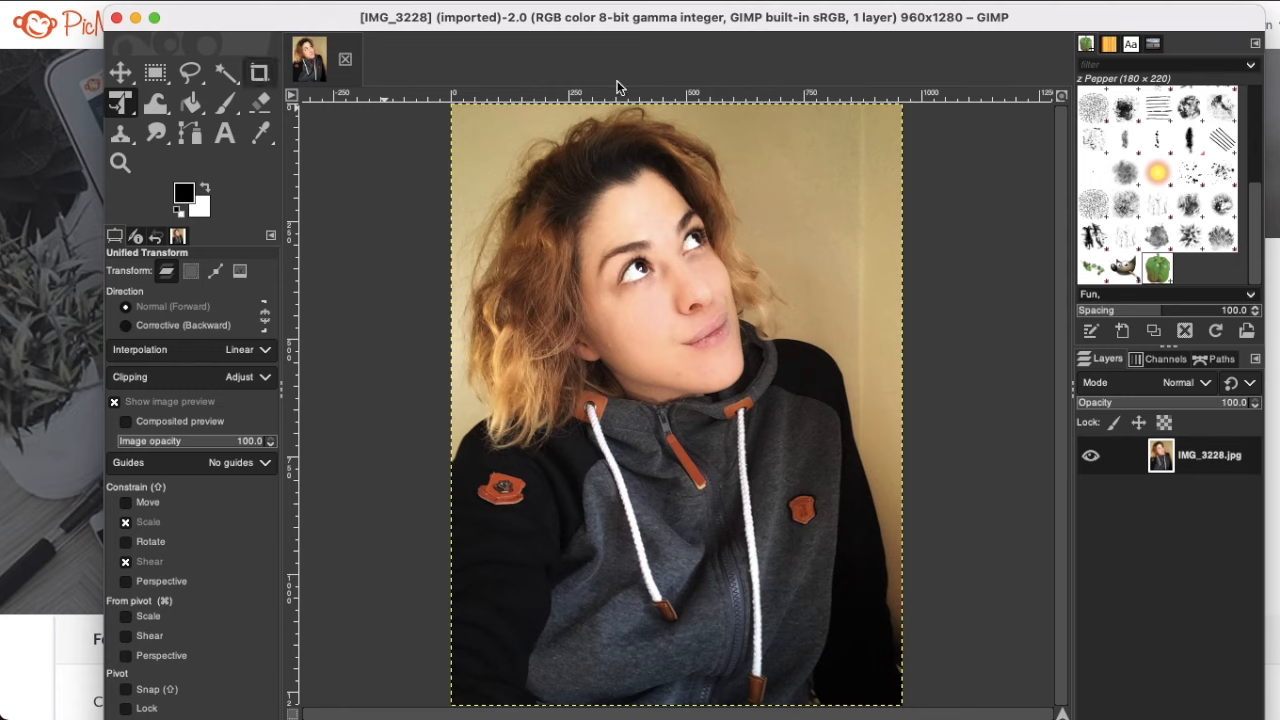
# Try GIMP's Oilify filter on the portrait with mask radius 5, exponent 15 and 212 intensities, then cancel it.
pyautogui.click(541, 1)
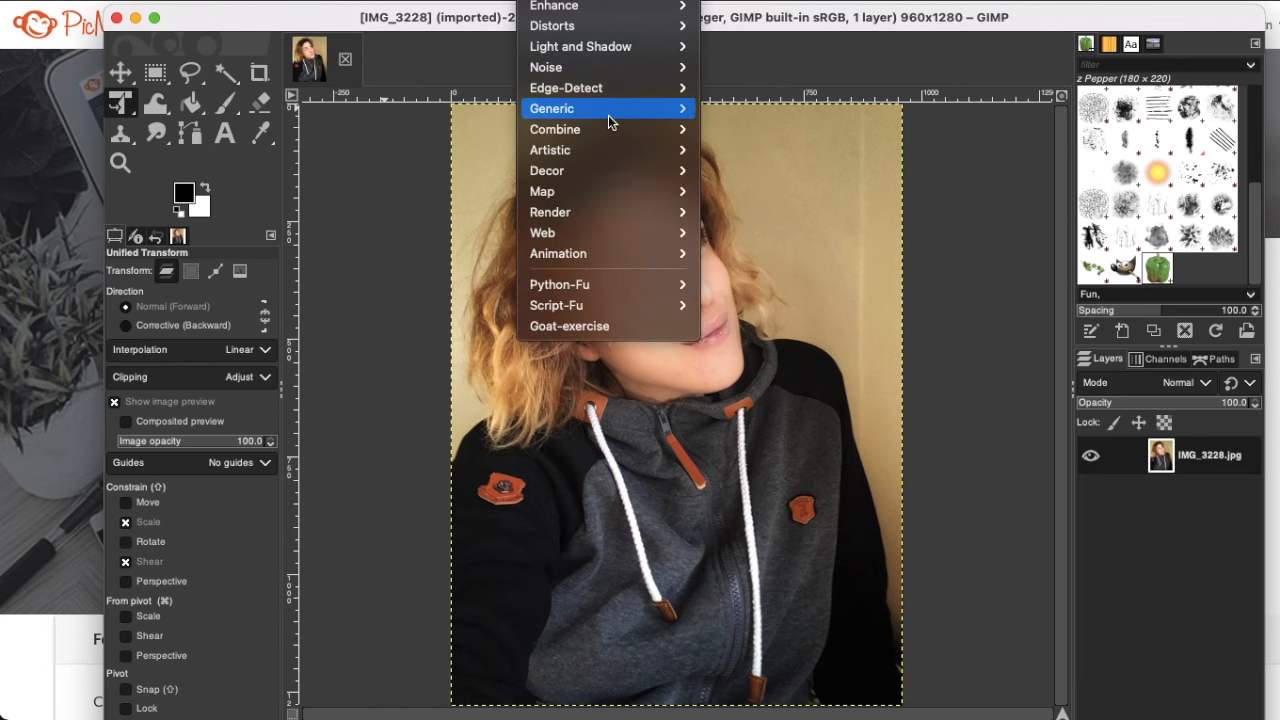
pyautogui.moveTo(576, 152)
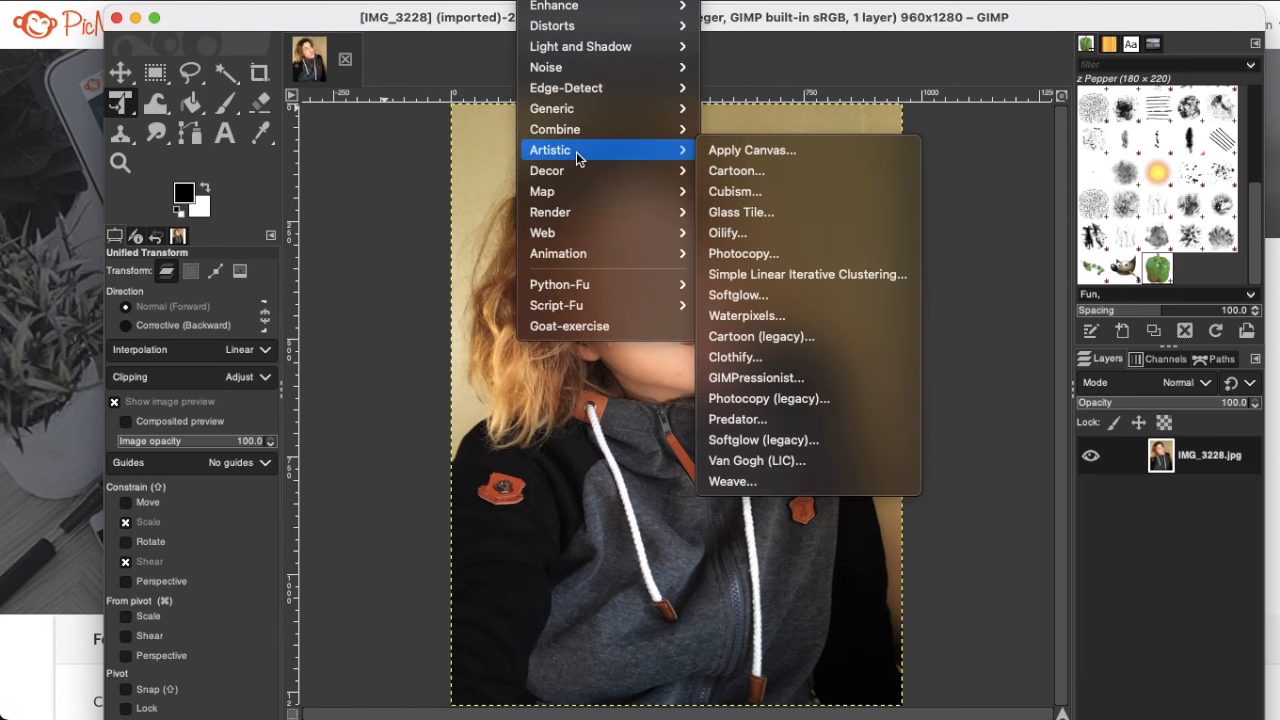
pyautogui.click(752, 233)
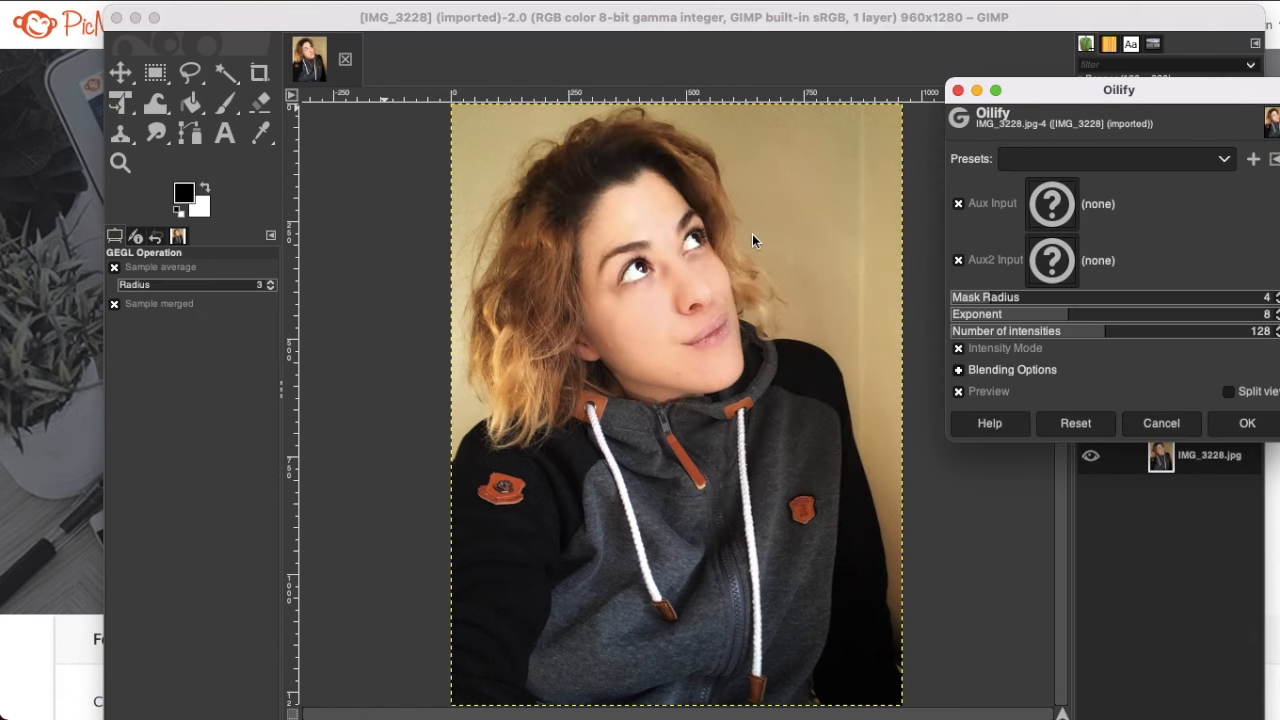
pyautogui.click(1010, 297)
pyautogui.moveTo(1010, 297); pyautogui.dragTo(1056, 296)
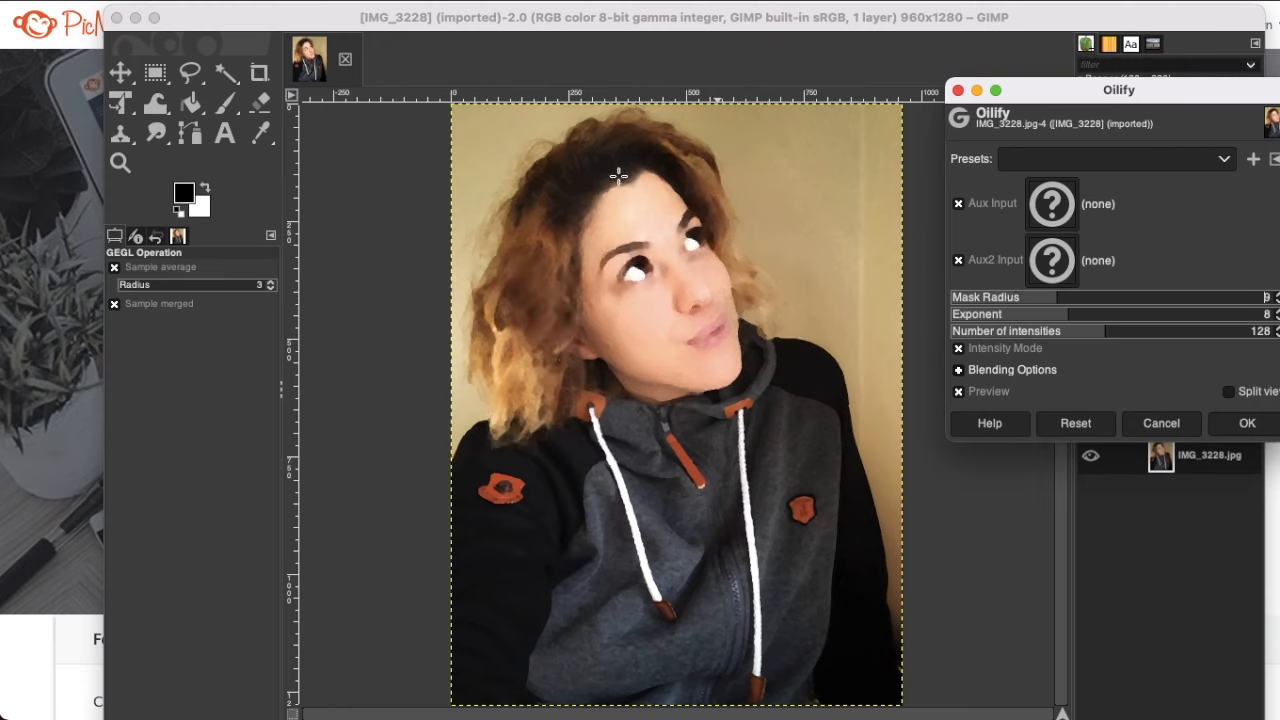
pyautogui.moveTo(1066, 313); pyautogui.dragTo(1188, 312)
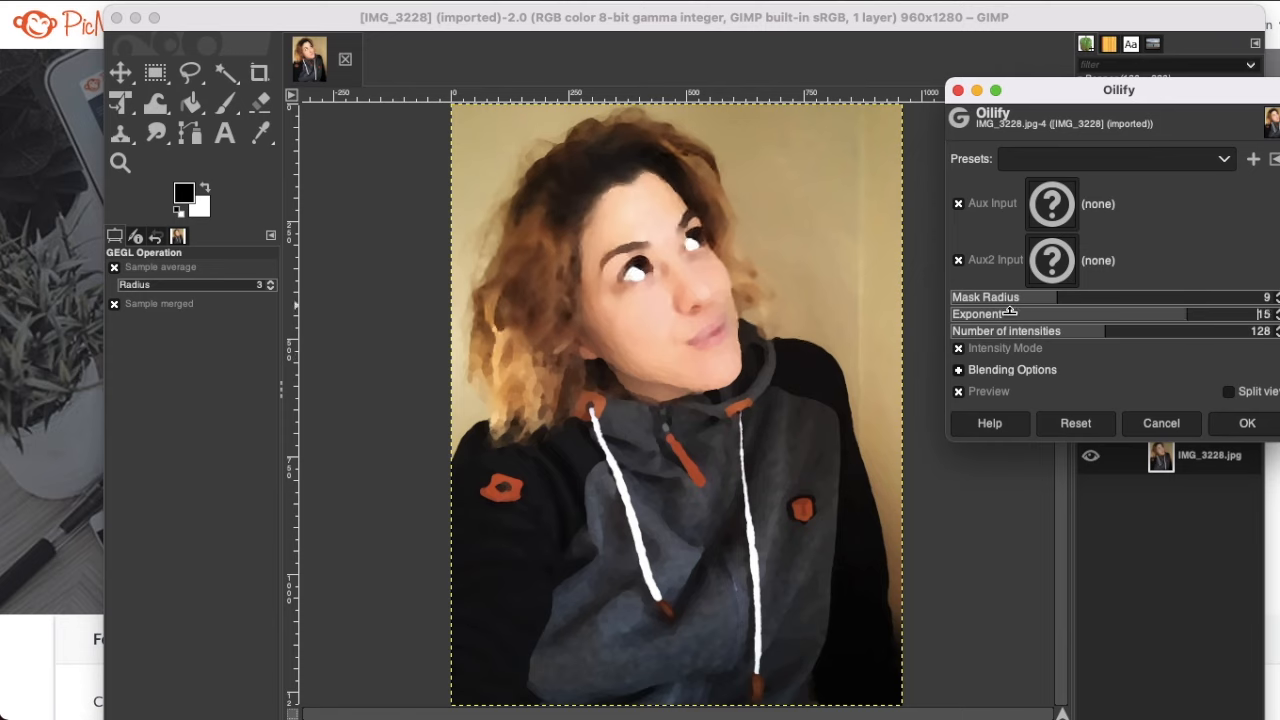
pyautogui.moveTo(1104, 330); pyautogui.dragTo(1215, 330)
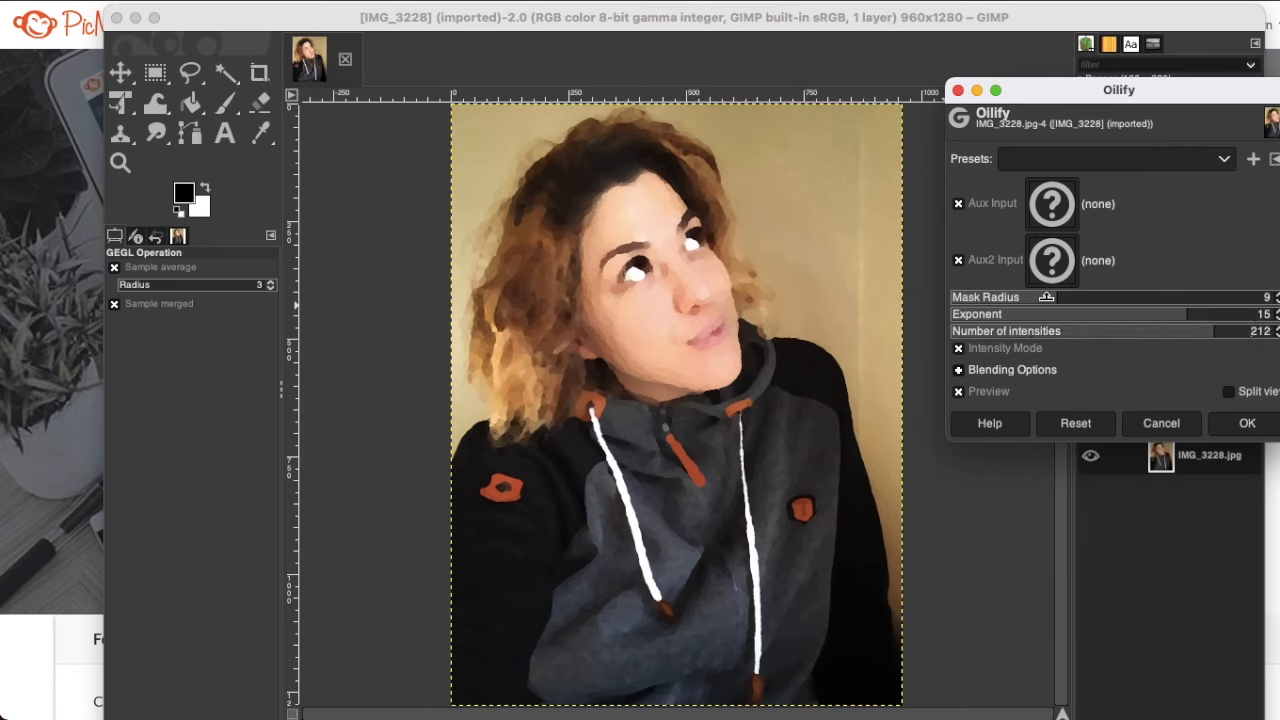
pyautogui.moveTo(1054, 297); pyautogui.dragTo(1000, 297)
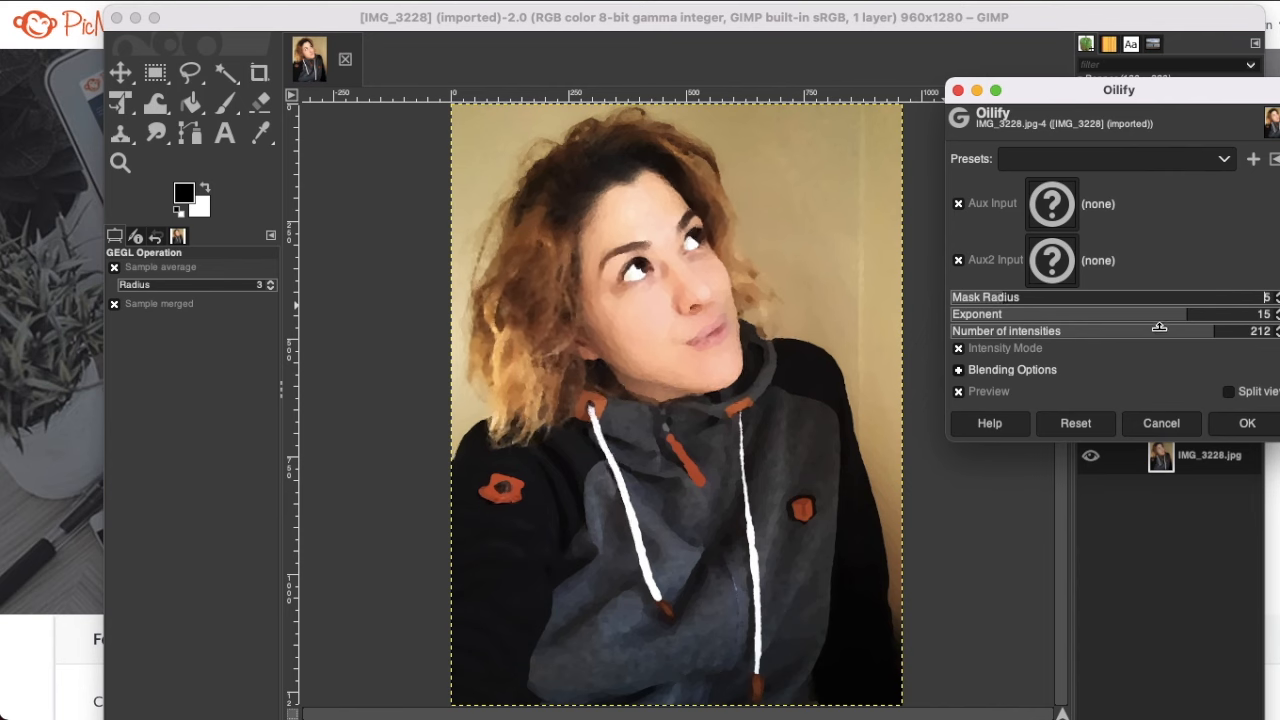
pyautogui.click(1167, 422)
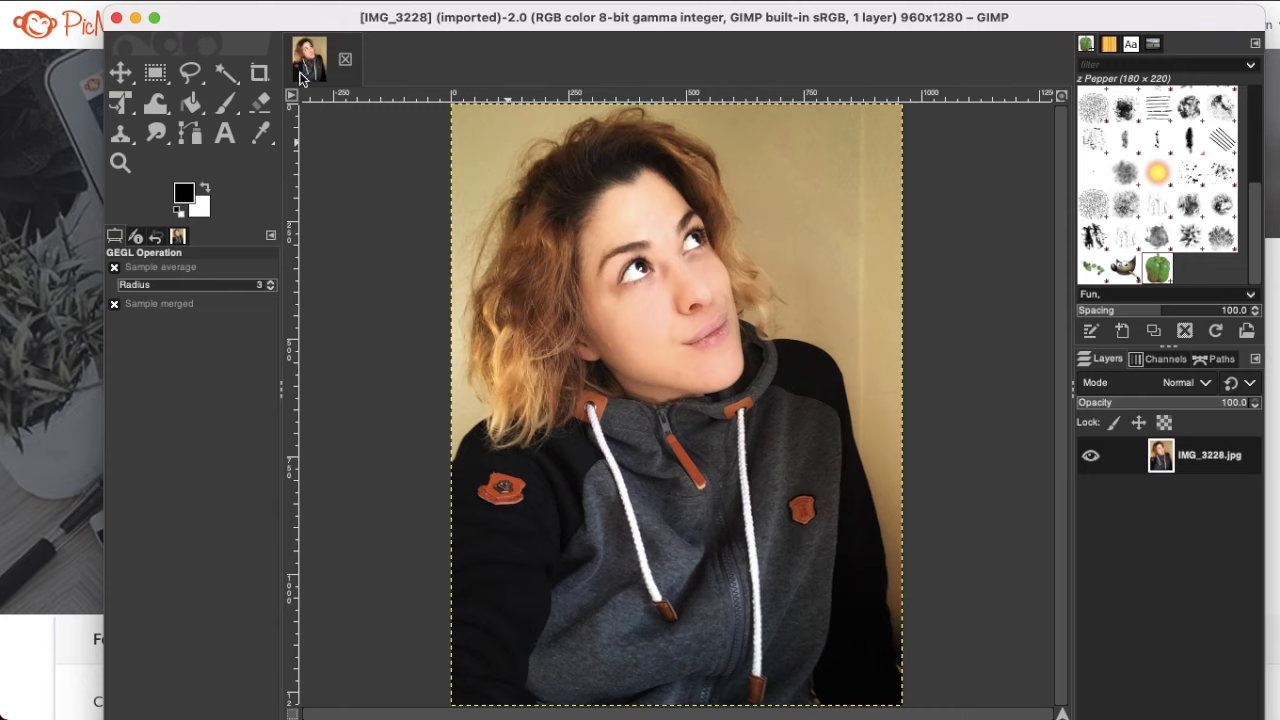
# Preview several landscape photos in the file chooser and open IMG_4646.JPG, the bench photo, for editing.
pyautogui.click(140, 0)
pyautogui.click(140, 0)
pyautogui.click(140, 0)
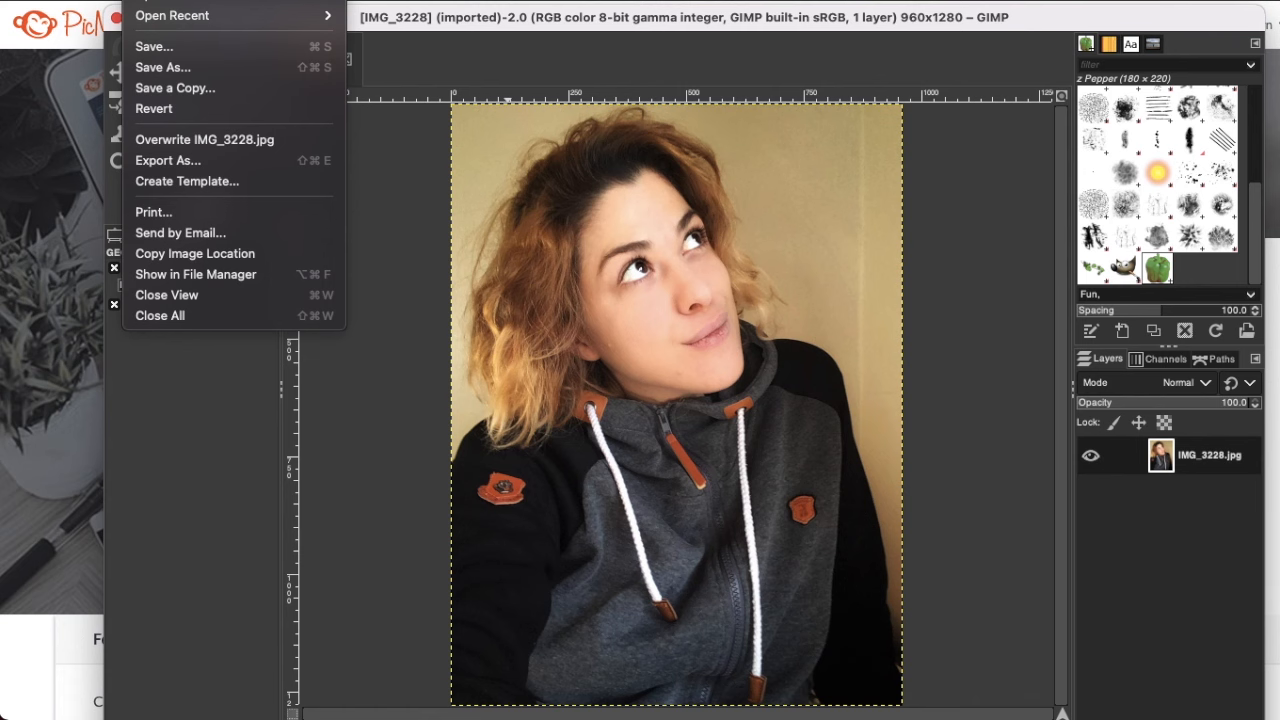
pyautogui.click(172, 0)
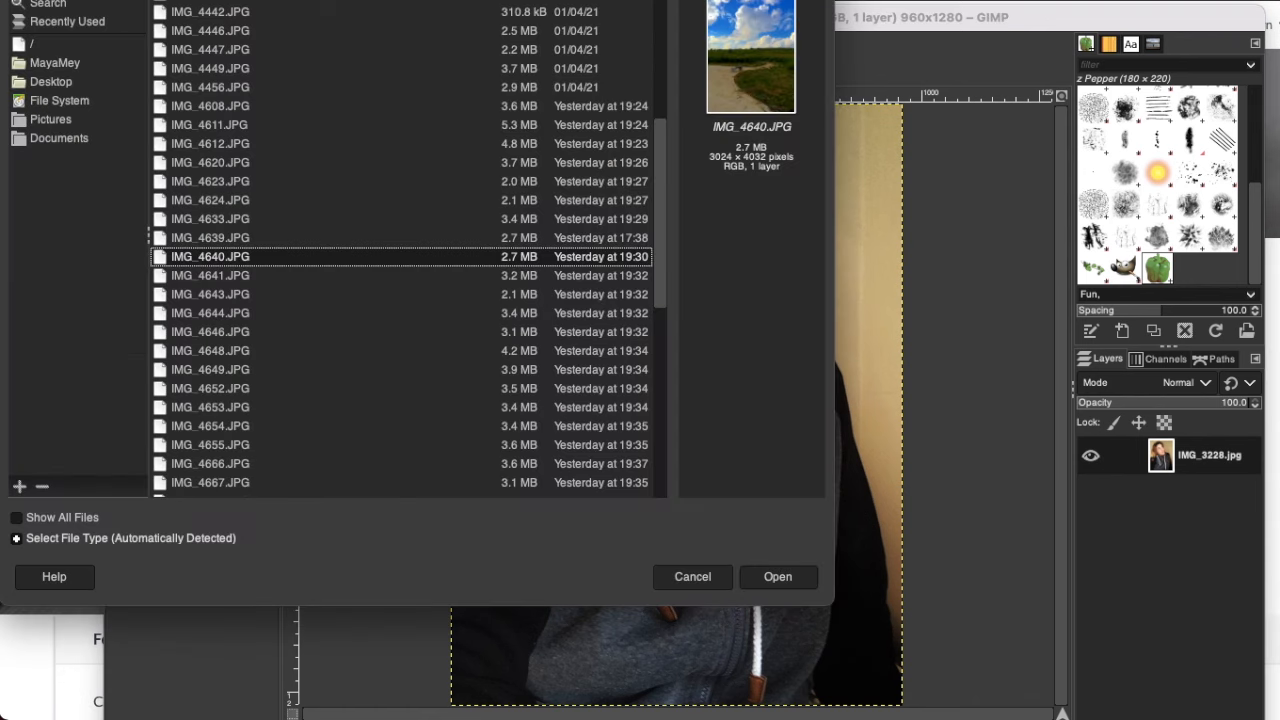
pyautogui.click(243, 275)
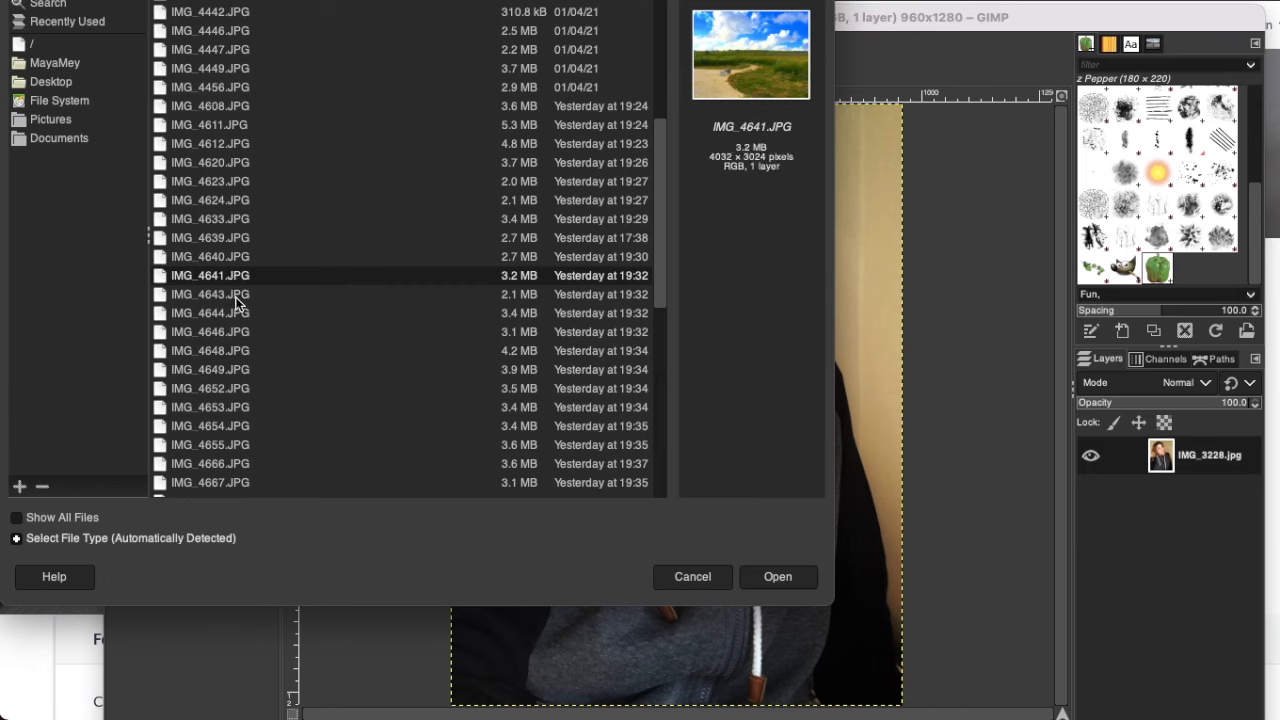
pyautogui.click(236, 295)
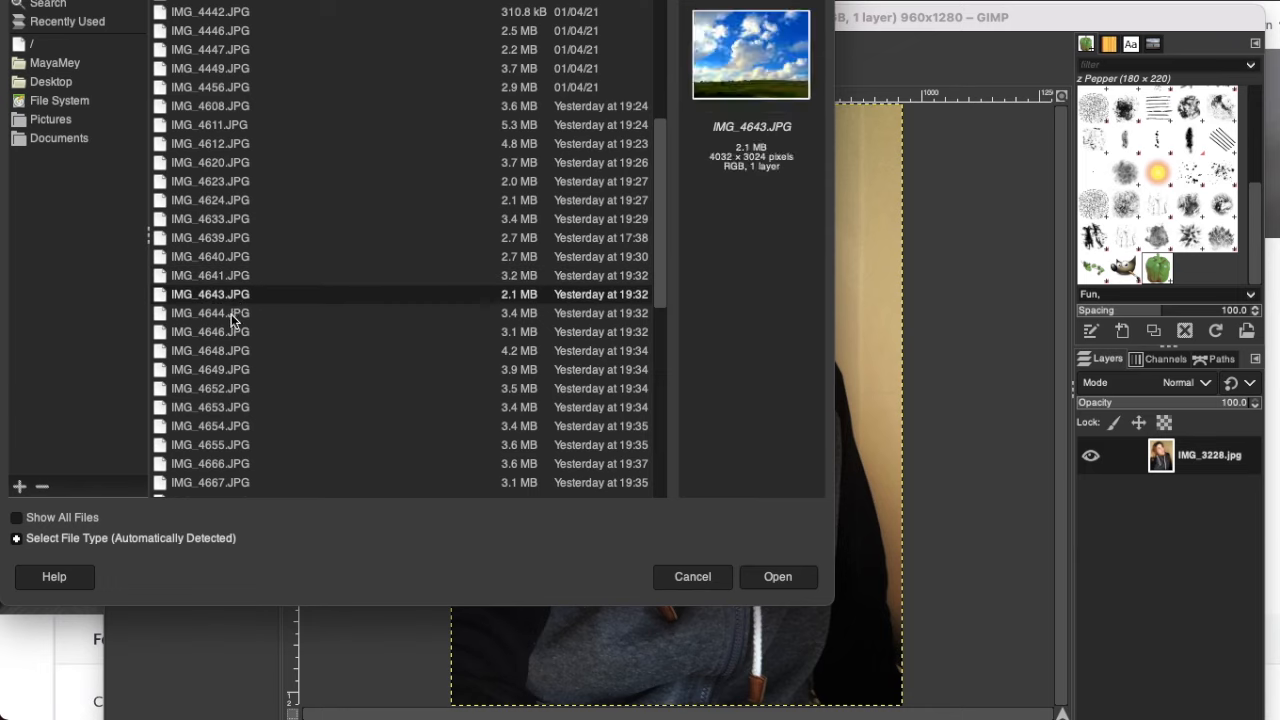
pyautogui.click(233, 315)
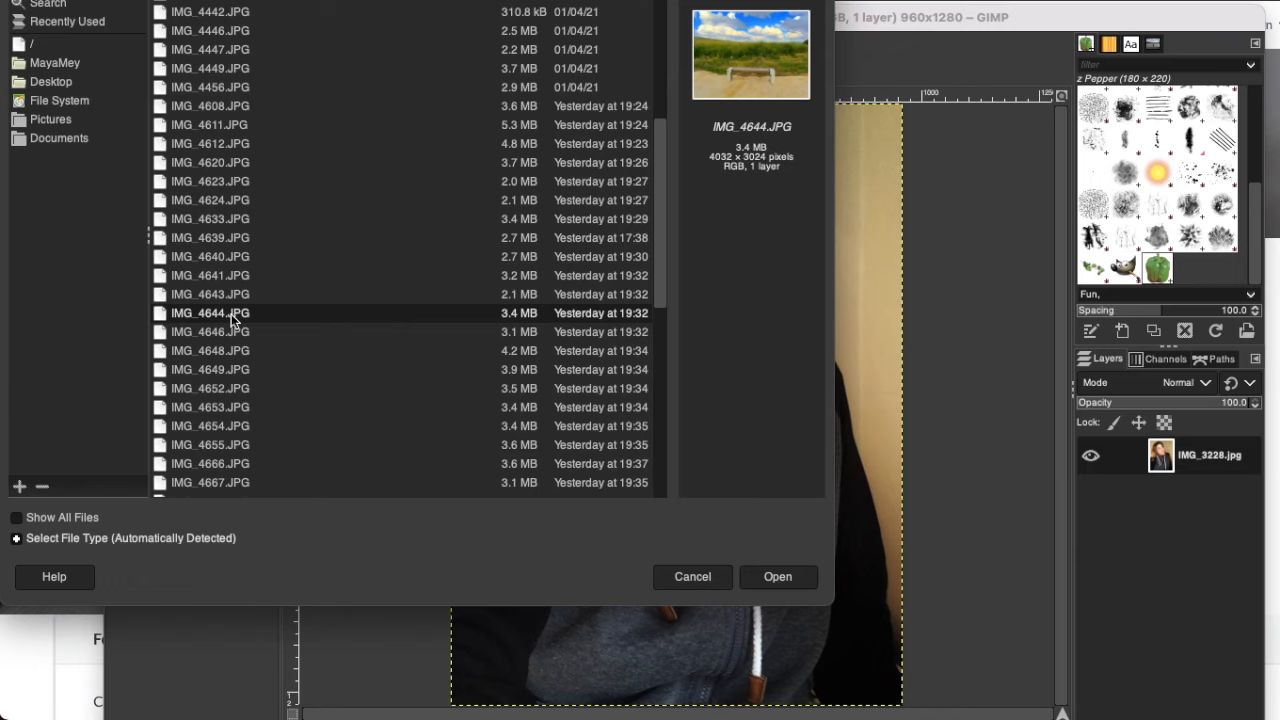
pyautogui.click(229, 333)
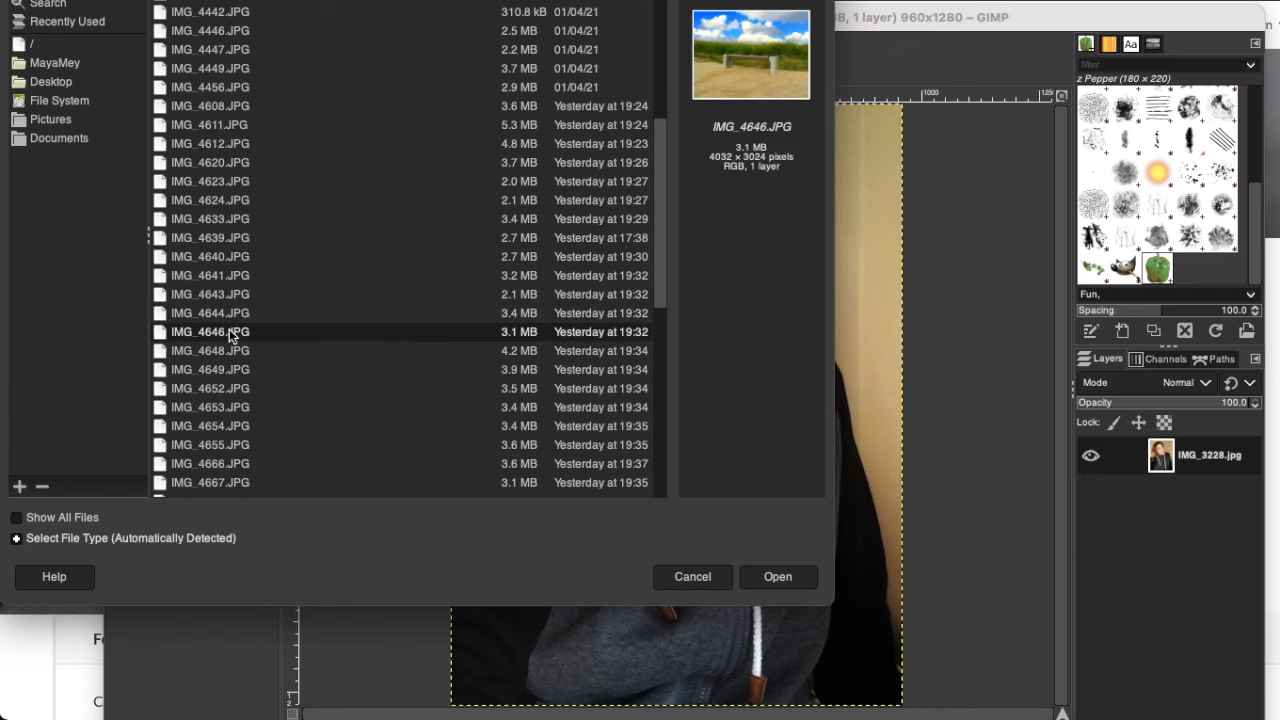
pyautogui.doubleClick(229, 332)
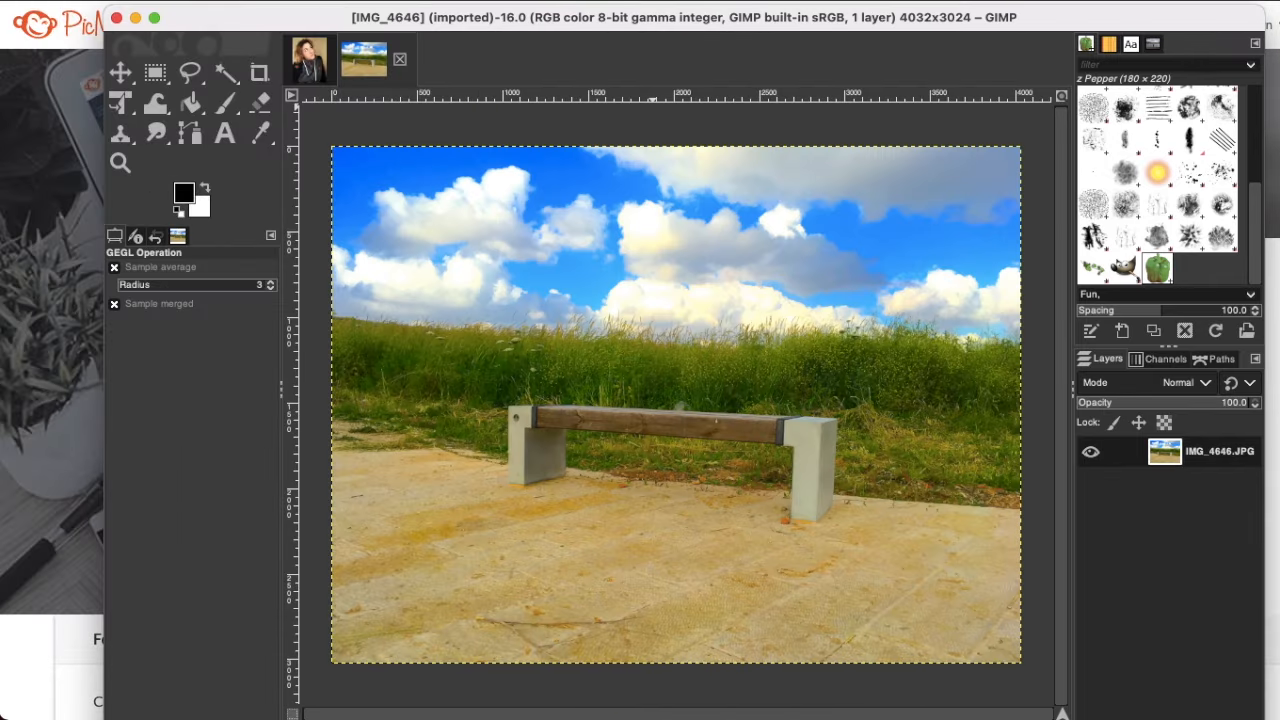
# Try the Oilify filter on the bench photo with mask radius 21, exponent 18 and 225 intensities, then cancel it.
pyautogui.click(543, 1)
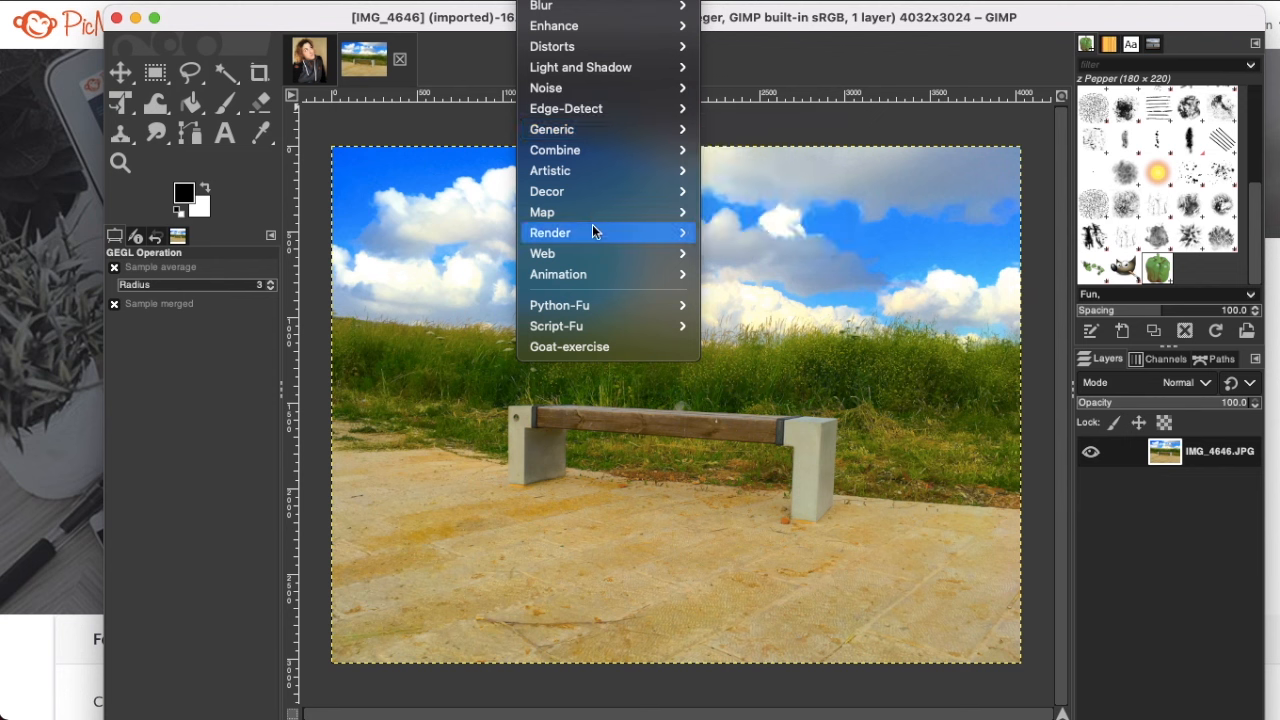
pyautogui.moveTo(586, 170)
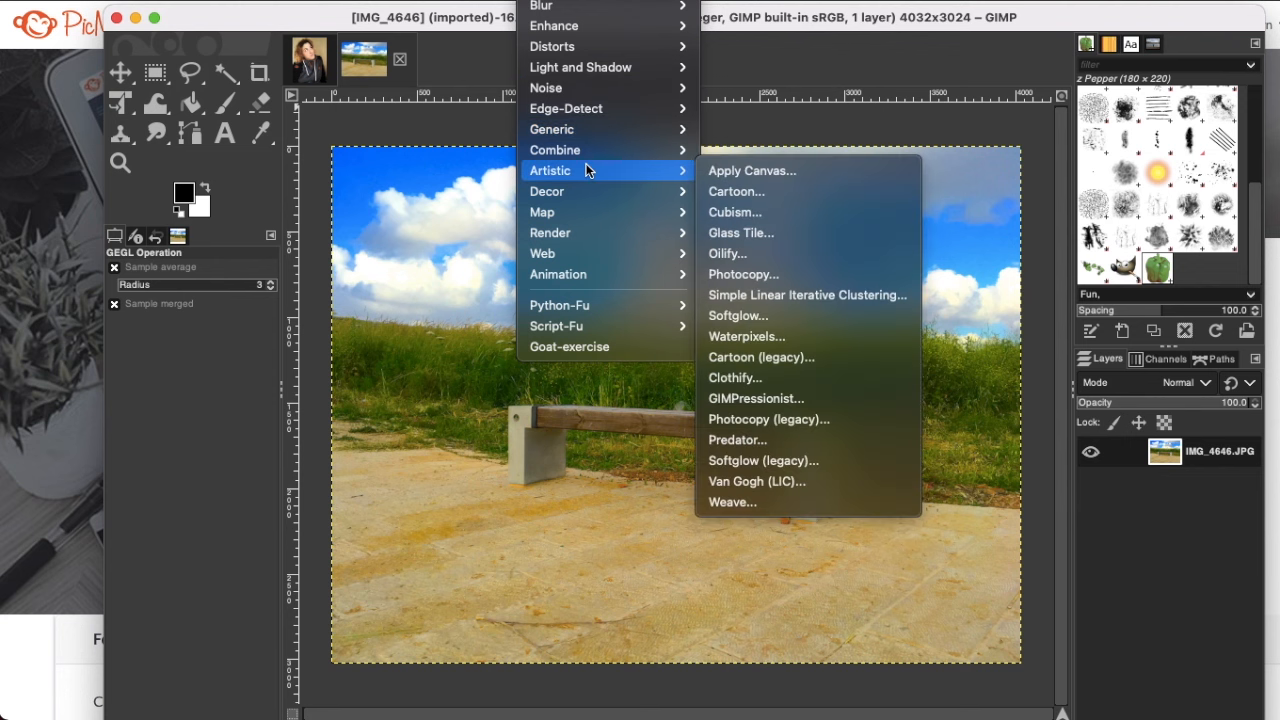
pyautogui.click(753, 251)
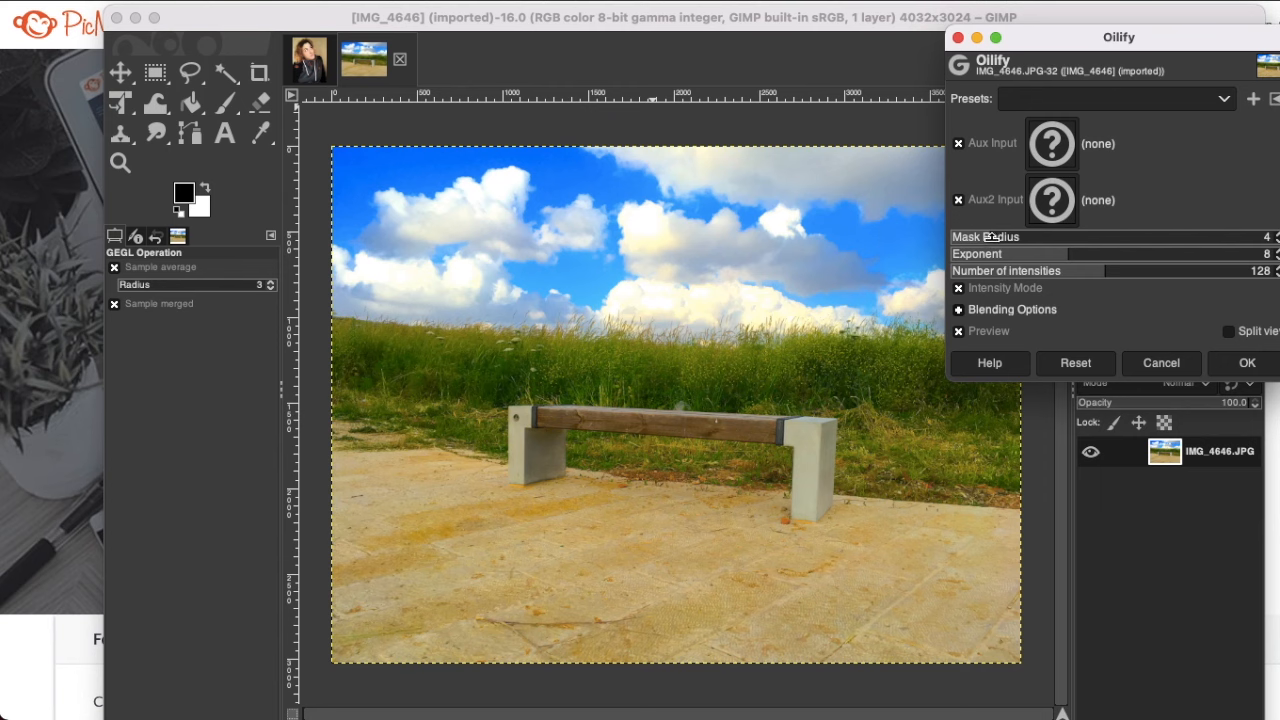
pyautogui.moveTo(991, 238); pyautogui.dragTo(1219, 238)
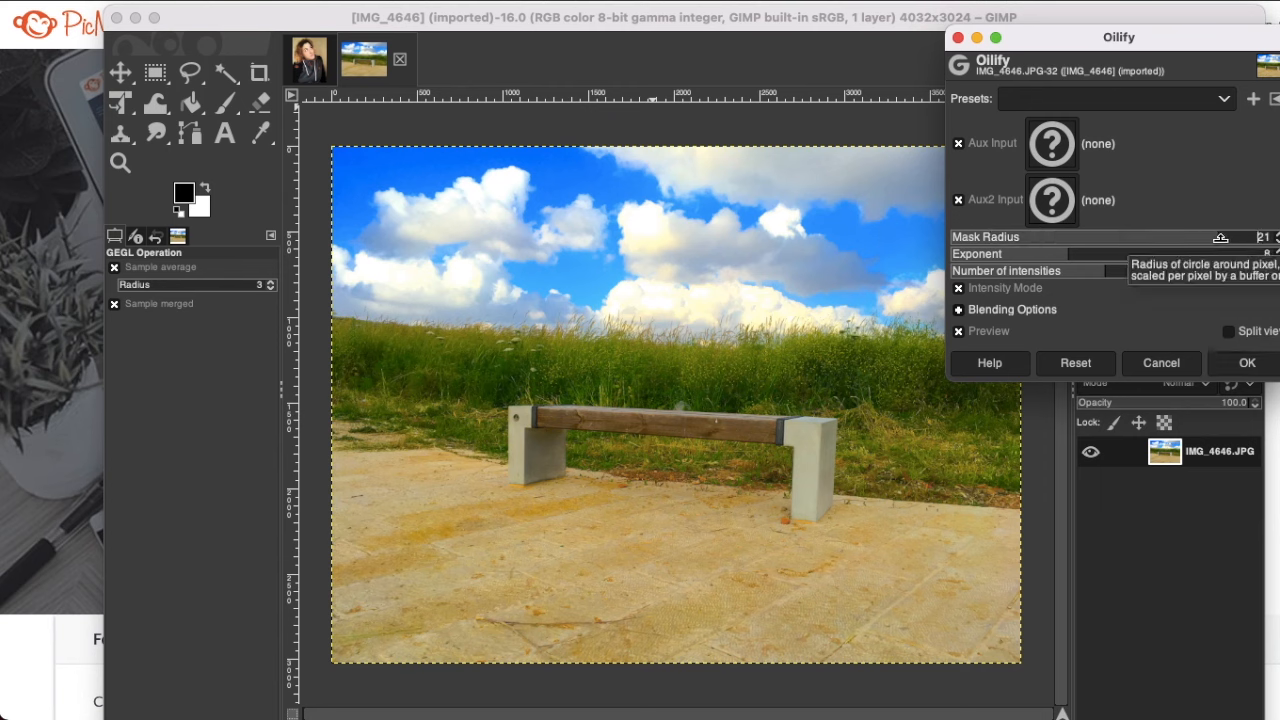
pyautogui.moveTo(1068, 253); pyautogui.dragTo(1240, 250)
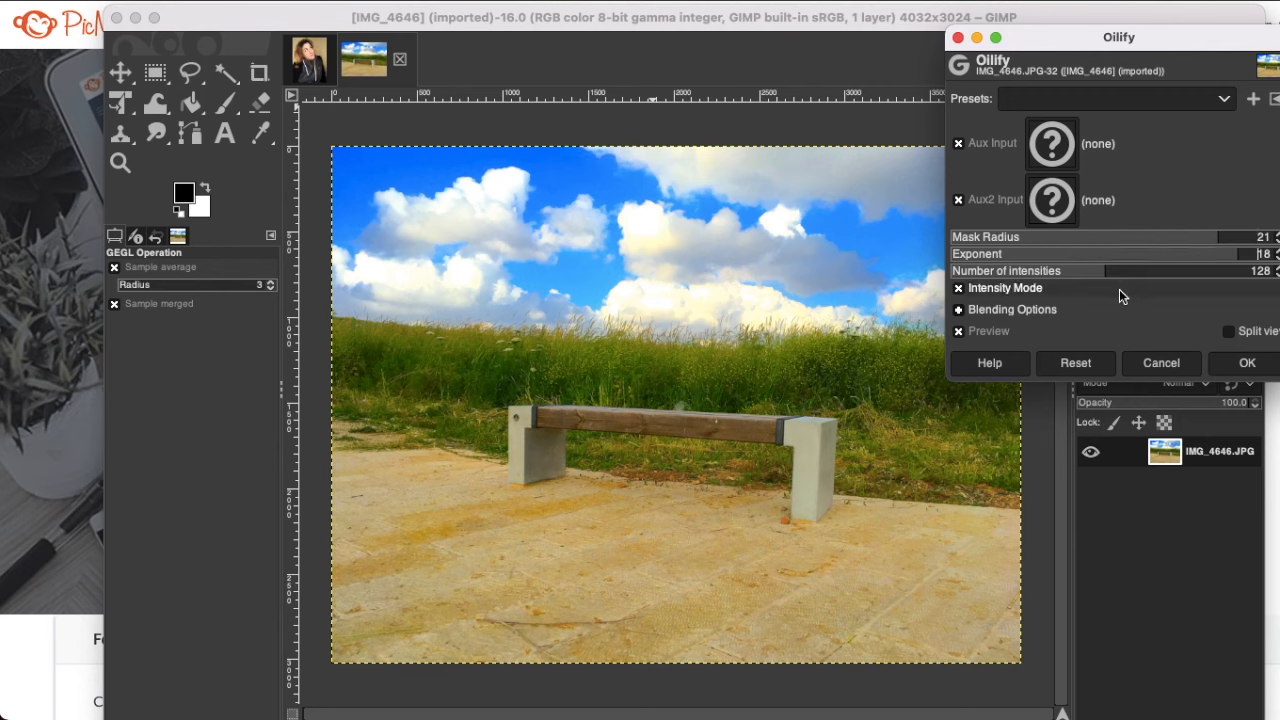
pyautogui.moveTo(1080, 272); pyautogui.dragTo(1233, 271)
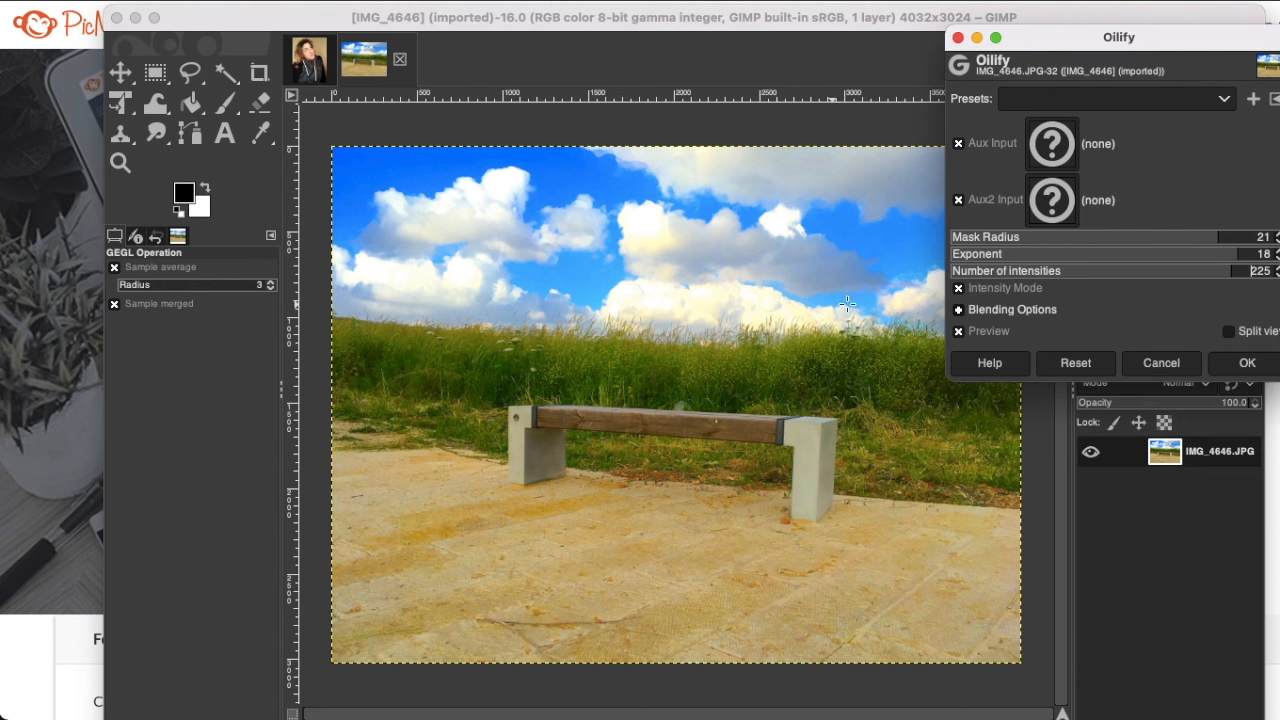
pyautogui.click(1159, 363)
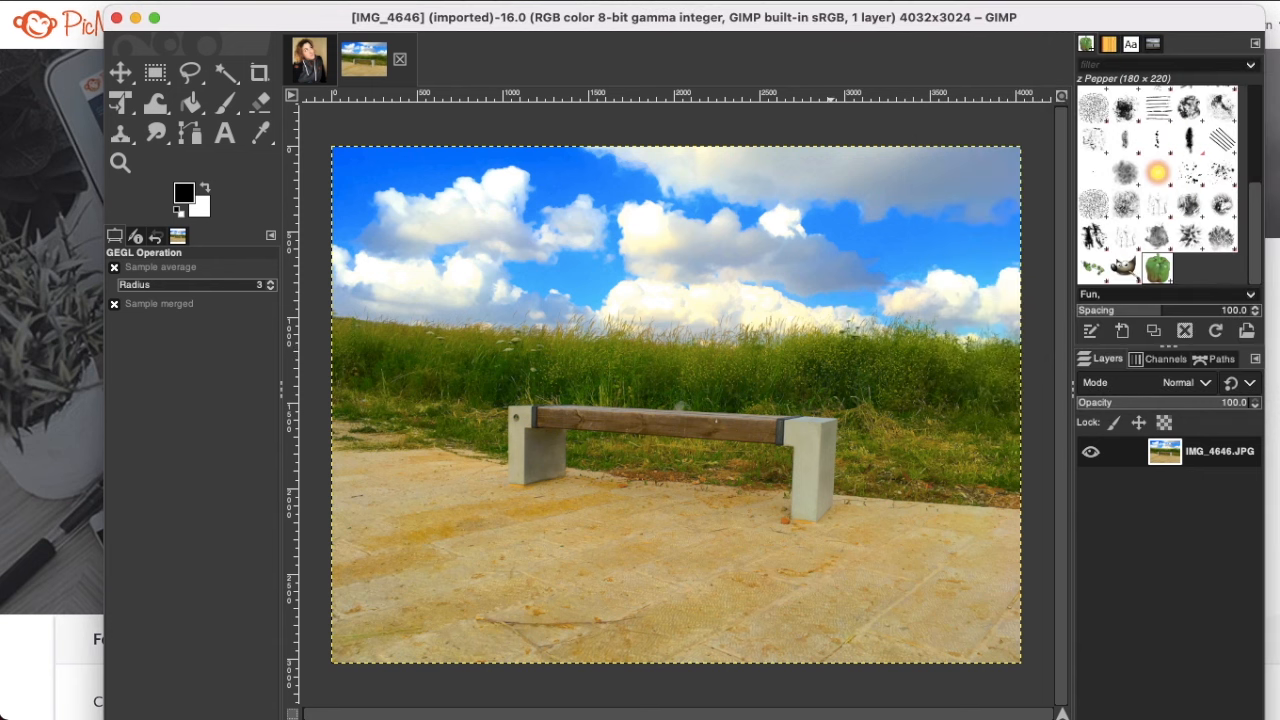
# Try the Cartoon filter on the bench photo, reducing it to mask radius 16.520 and percent black 0.386, then dismiss it.
pyautogui.click(545, 0)
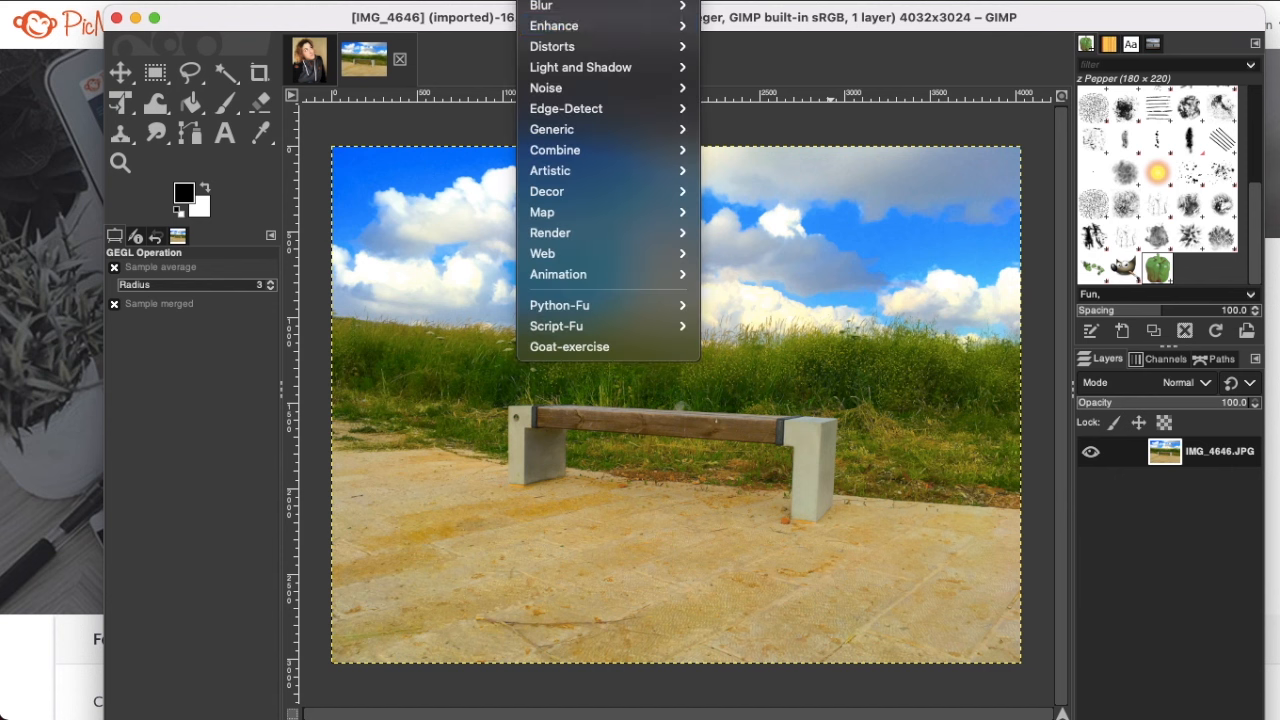
pyautogui.moveTo(597, 47)
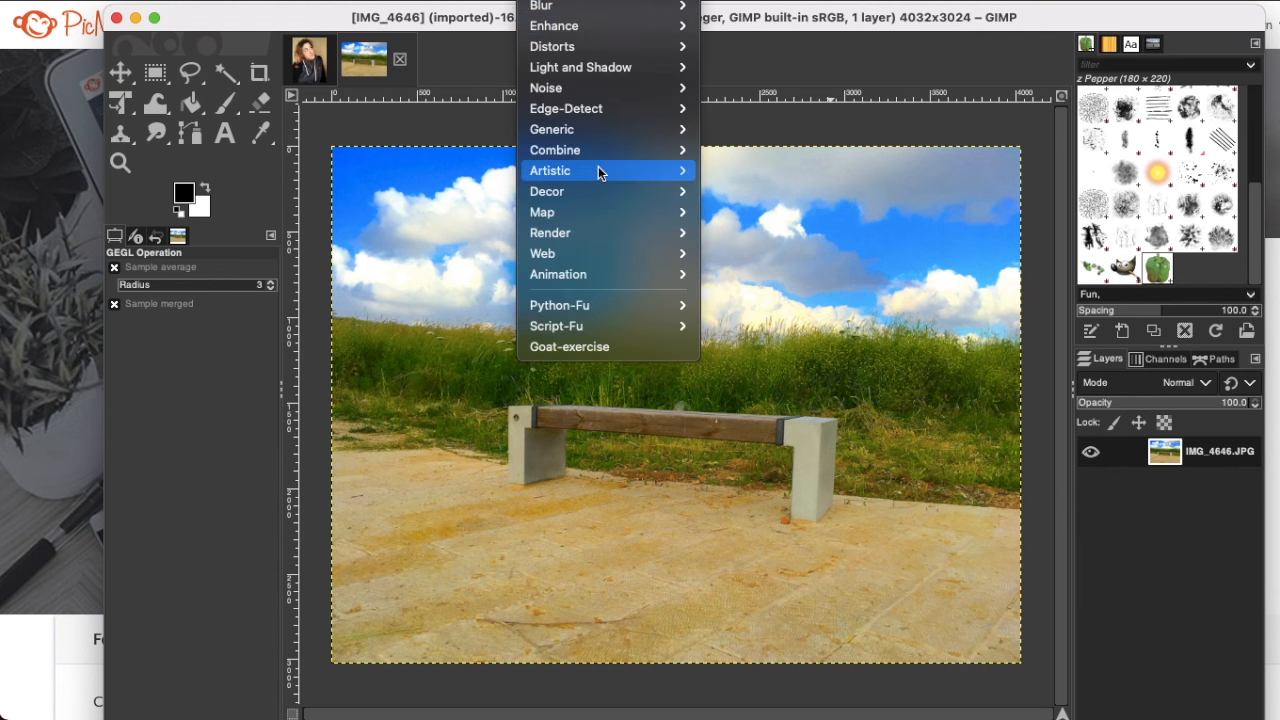
pyautogui.moveTo(616, 170)
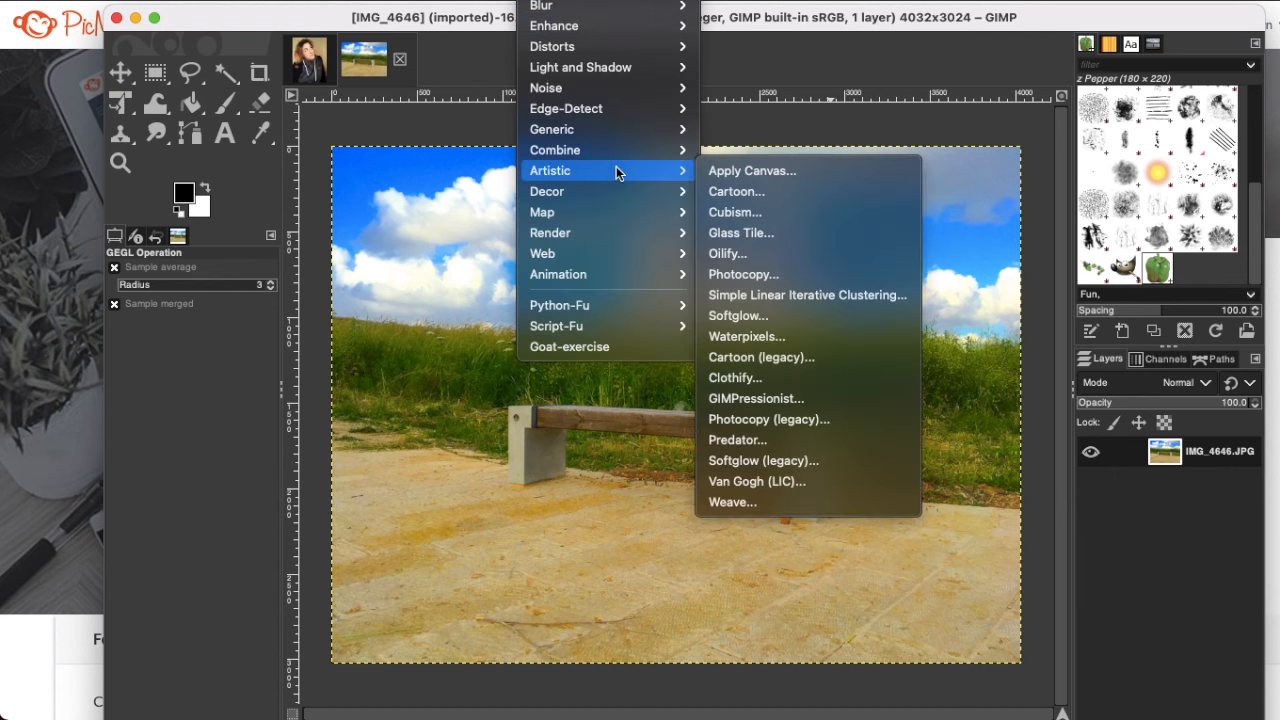
pyautogui.click(756, 187)
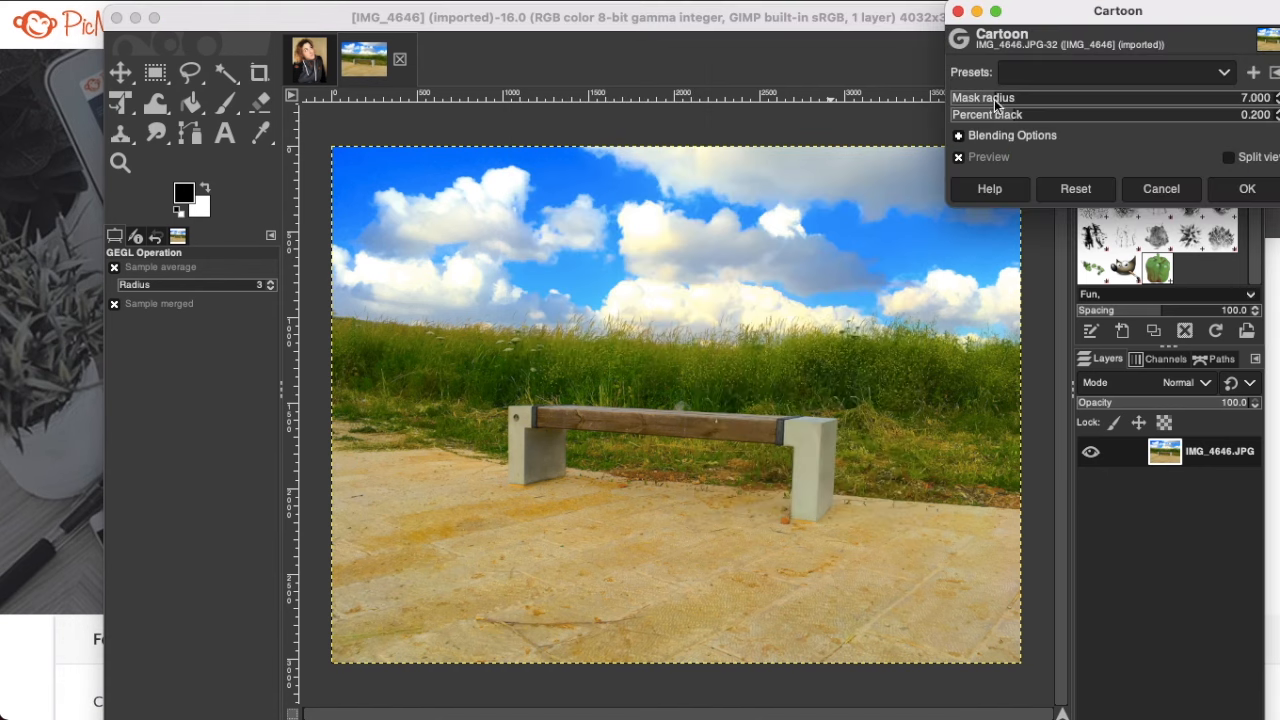
pyautogui.moveTo(994, 99); pyautogui.dragTo(1193, 99)
pyautogui.click(1173, 115)
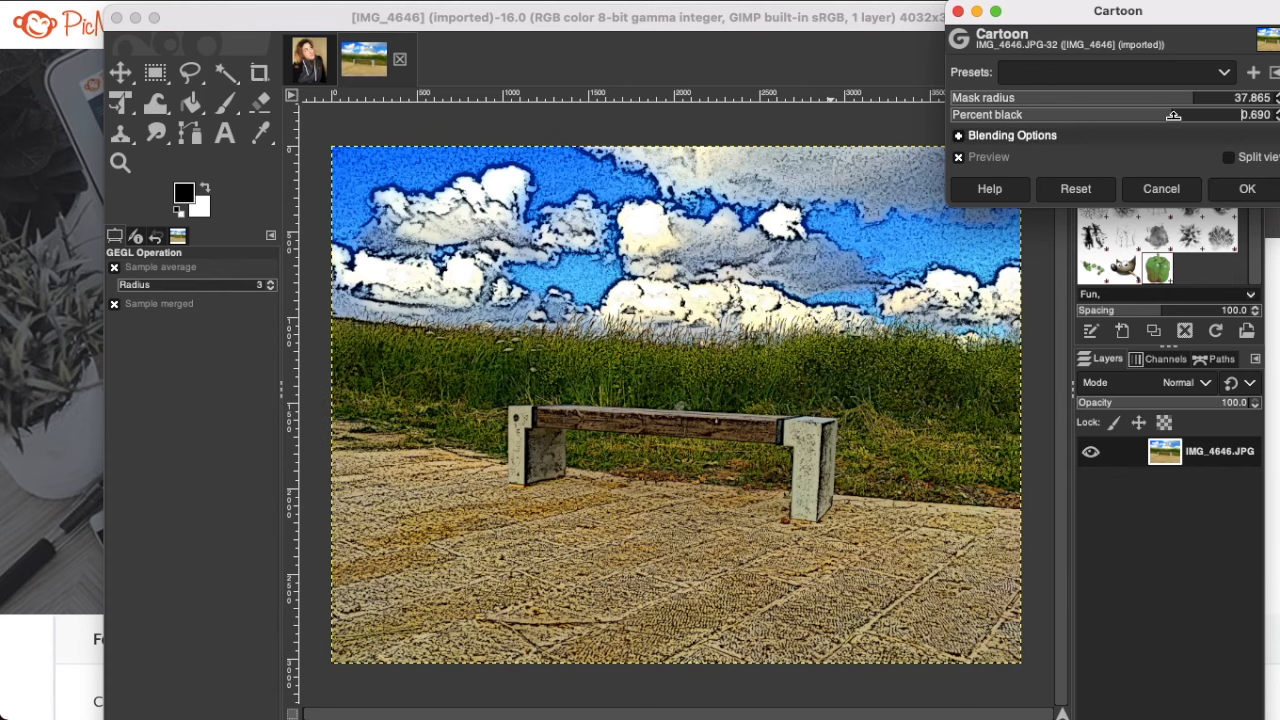
pyautogui.moveTo(1173, 115); pyautogui.dragTo(1110, 116)
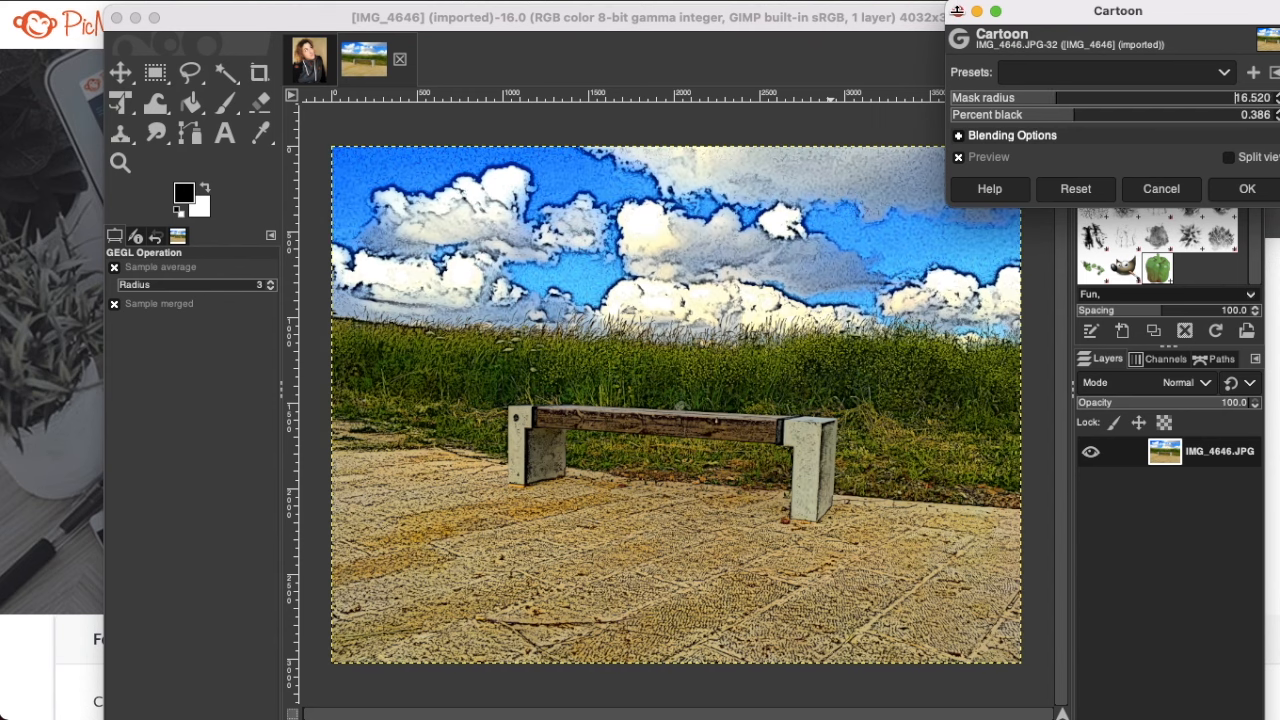
pyautogui.click(957, 11)
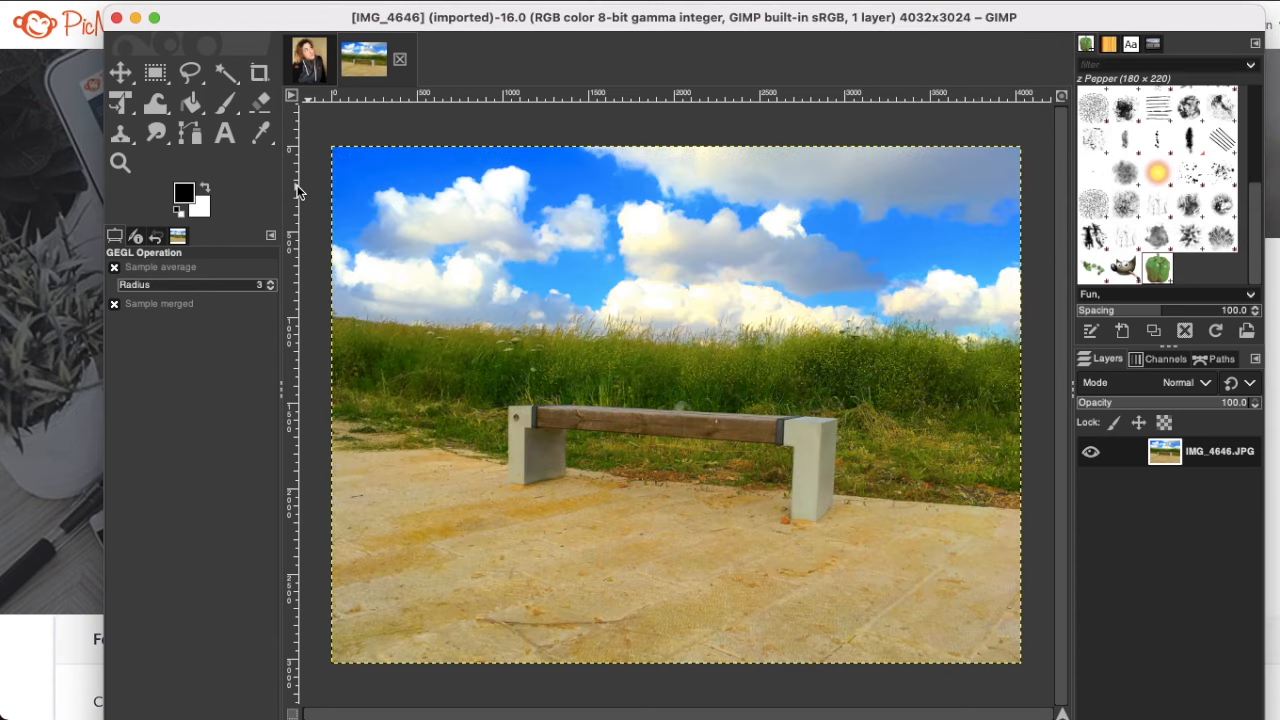
# Close the bench photo and open autumn in romania.jpg for editing.
pyautogui.click(399, 59)
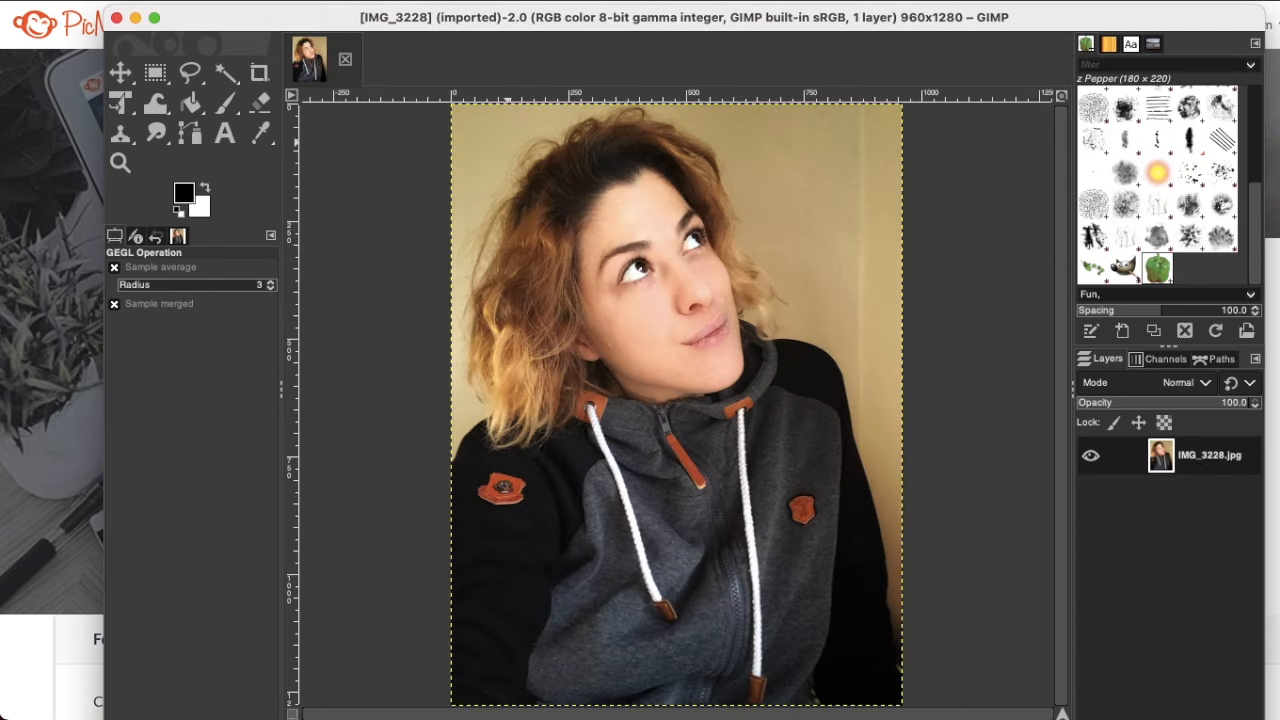
pyautogui.click(142, 0)
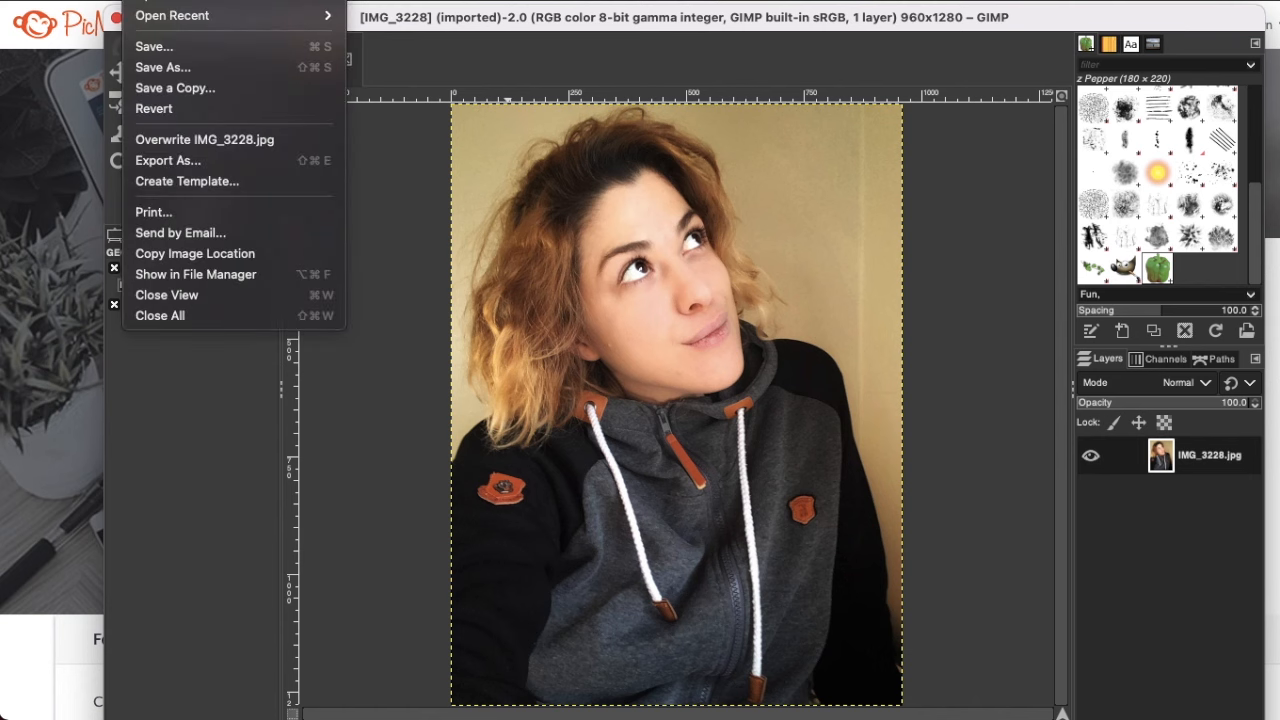
pyautogui.click(200, 0)
pyautogui.click(228, 114)
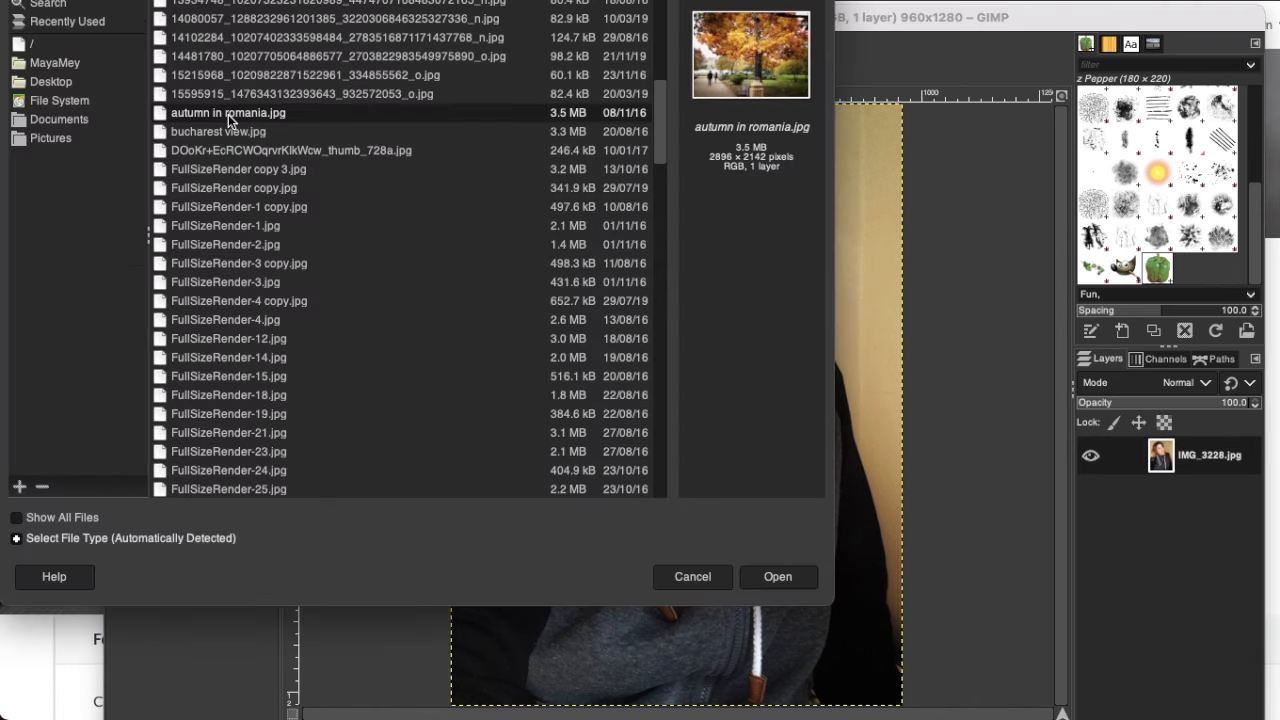
pyautogui.doubleClick(228, 114)
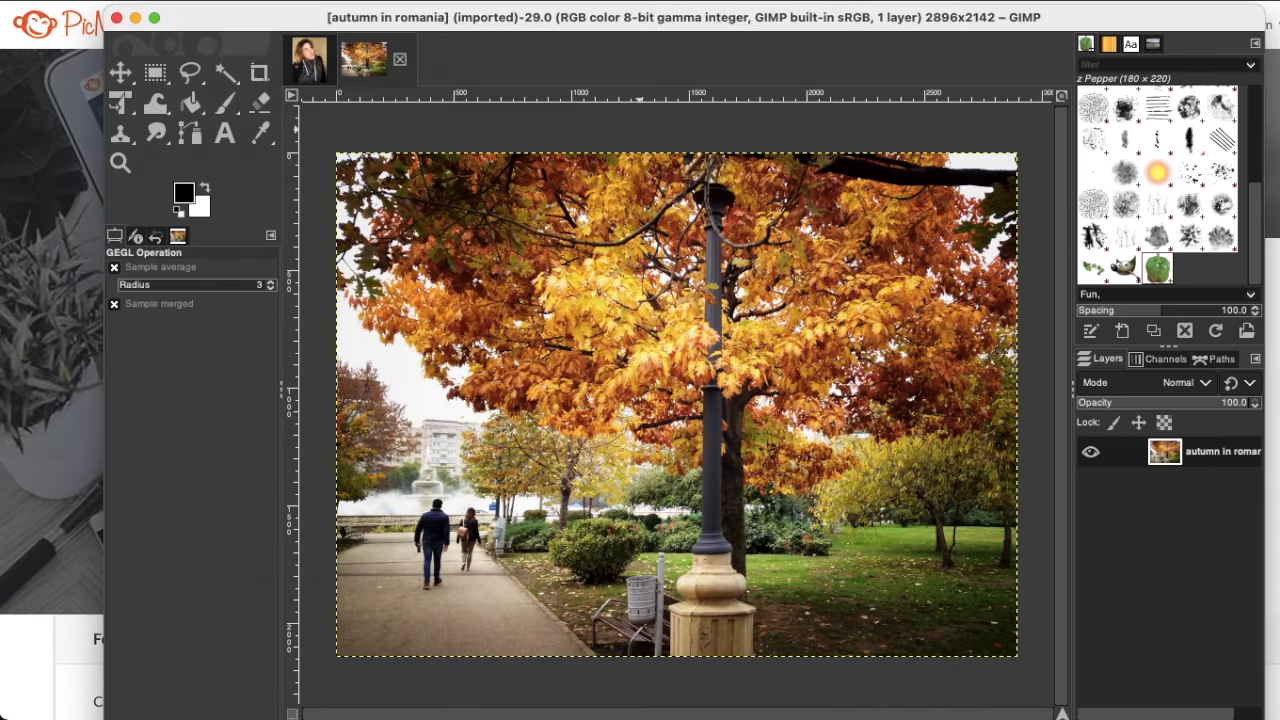
# Apply the Oilify filter to the autumn park photo with a mask radius of 12.
pyautogui.click(540, 0)
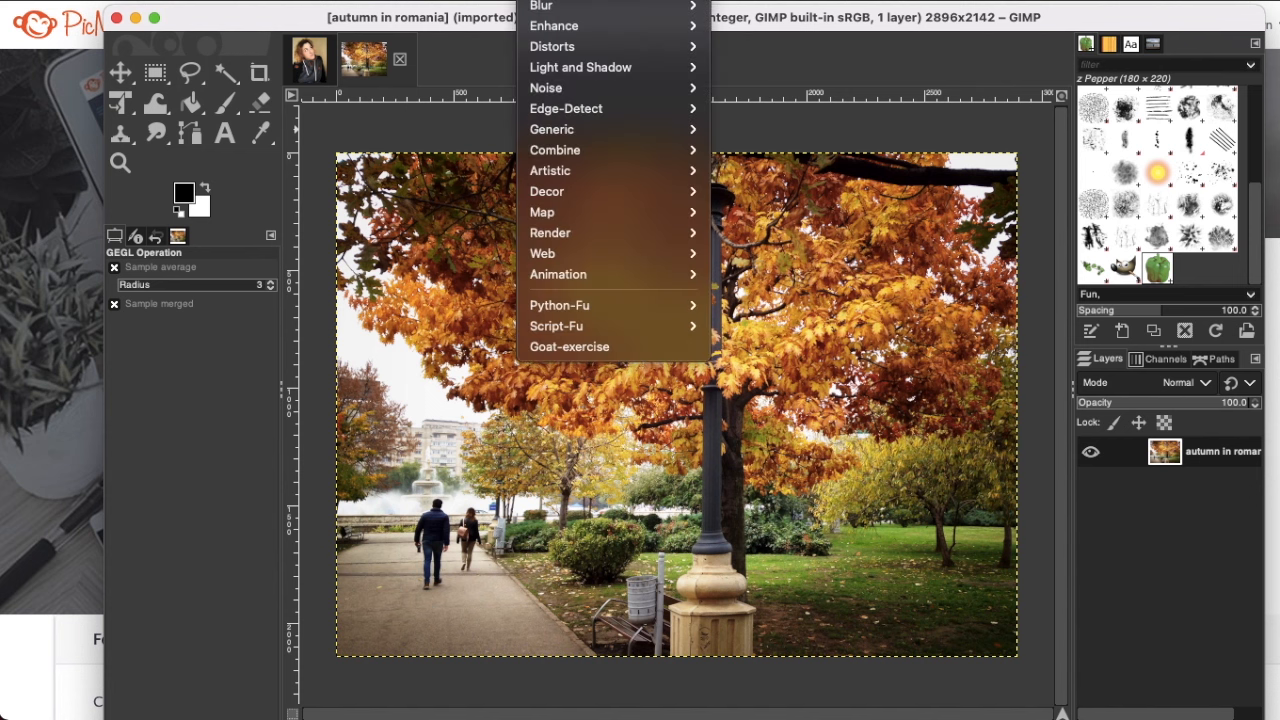
pyautogui.moveTo(575, 171)
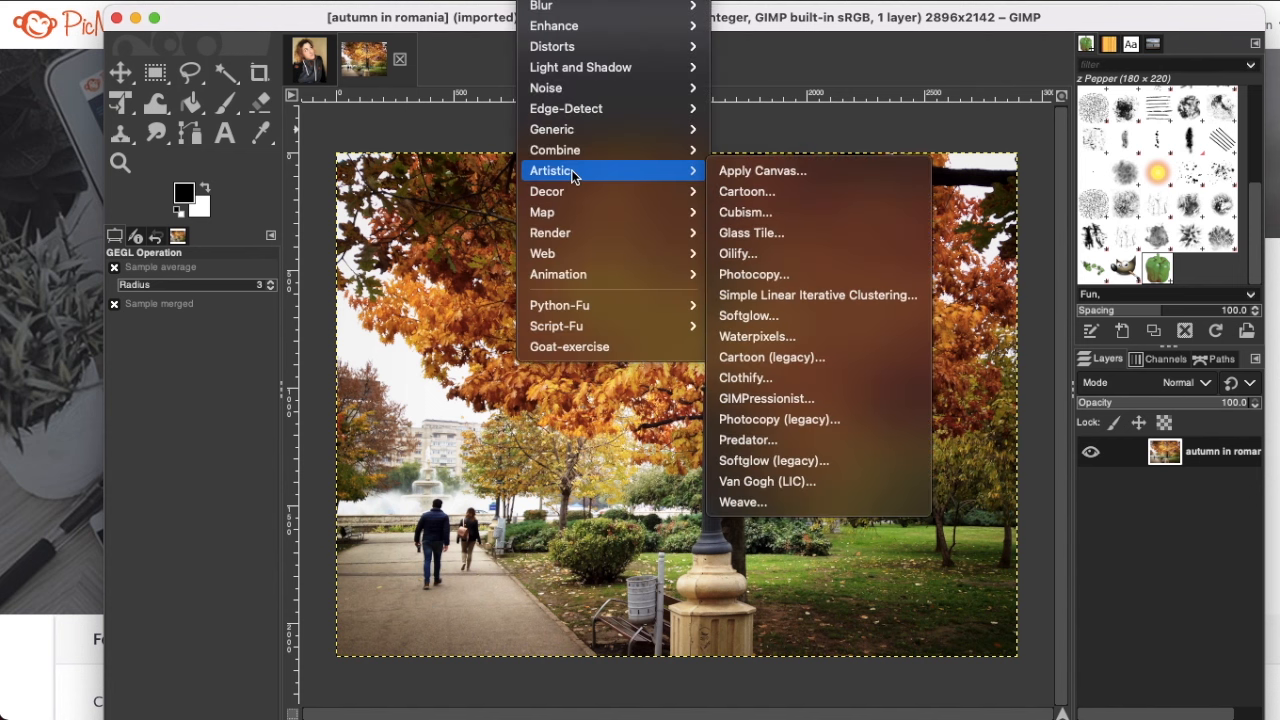
pyautogui.click(767, 254)
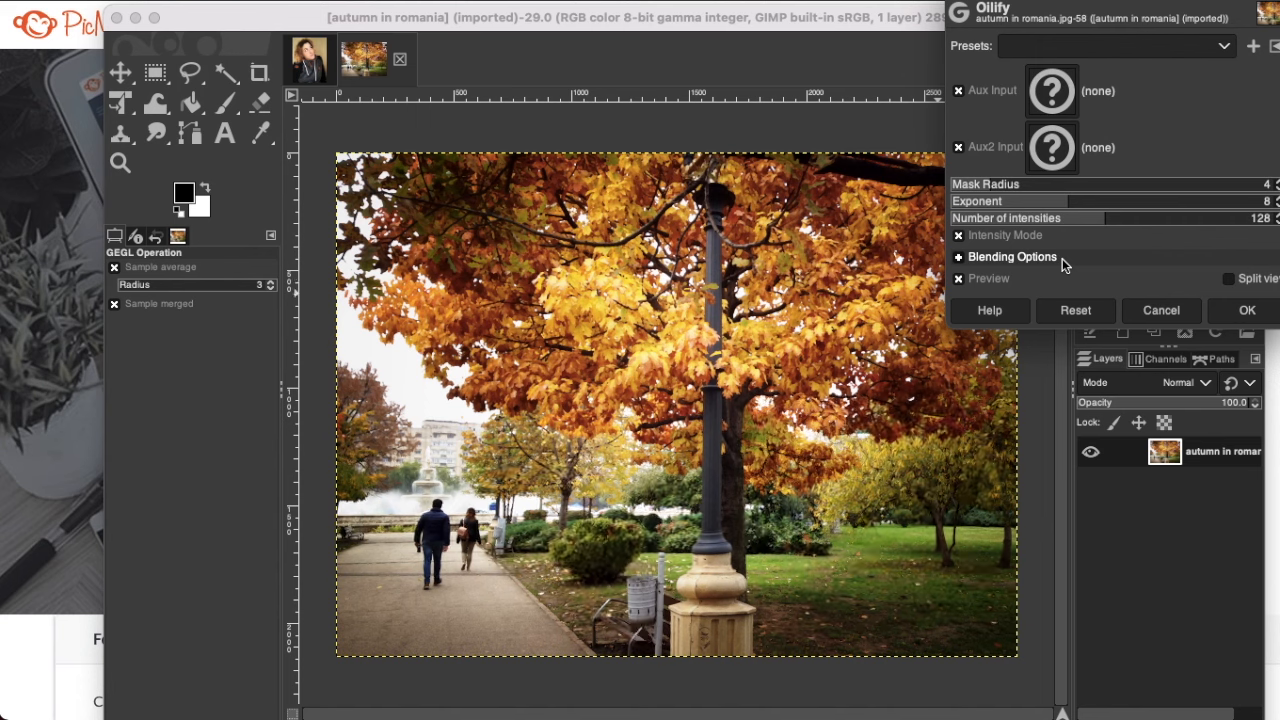
pyautogui.moveTo(996, 185); pyautogui.dragTo(1098, 187)
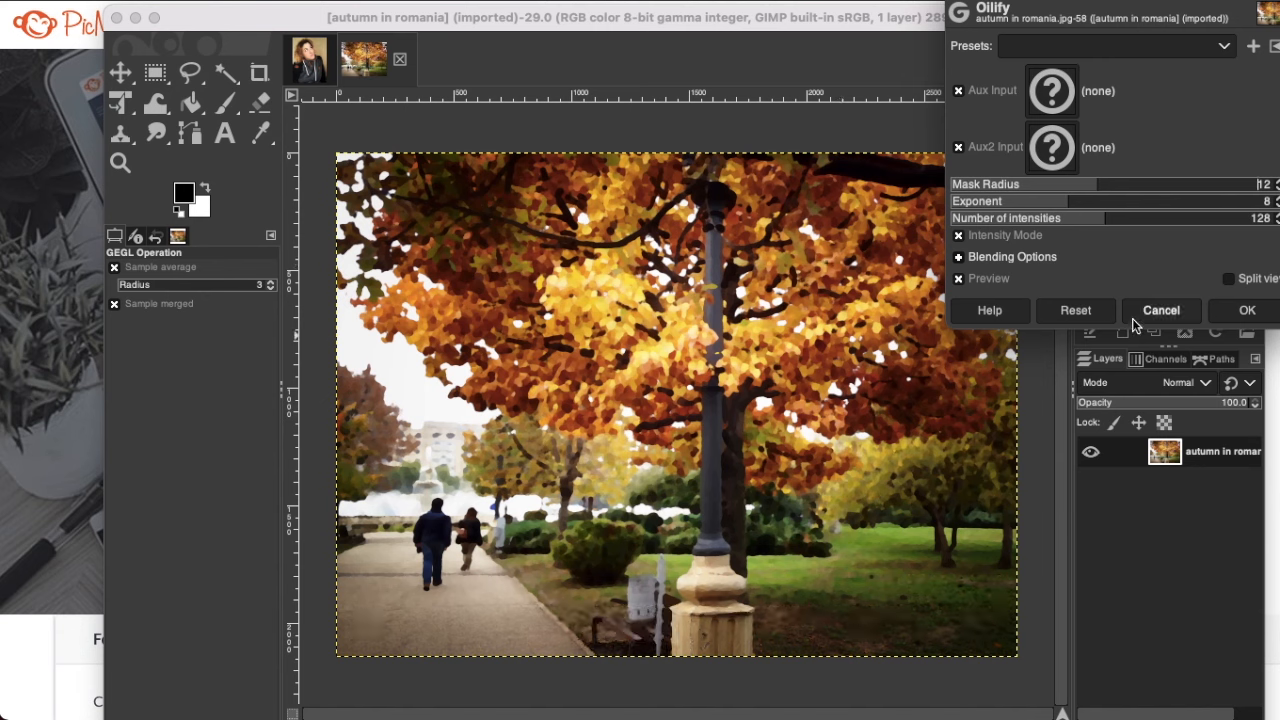
pyautogui.click(1238, 313)
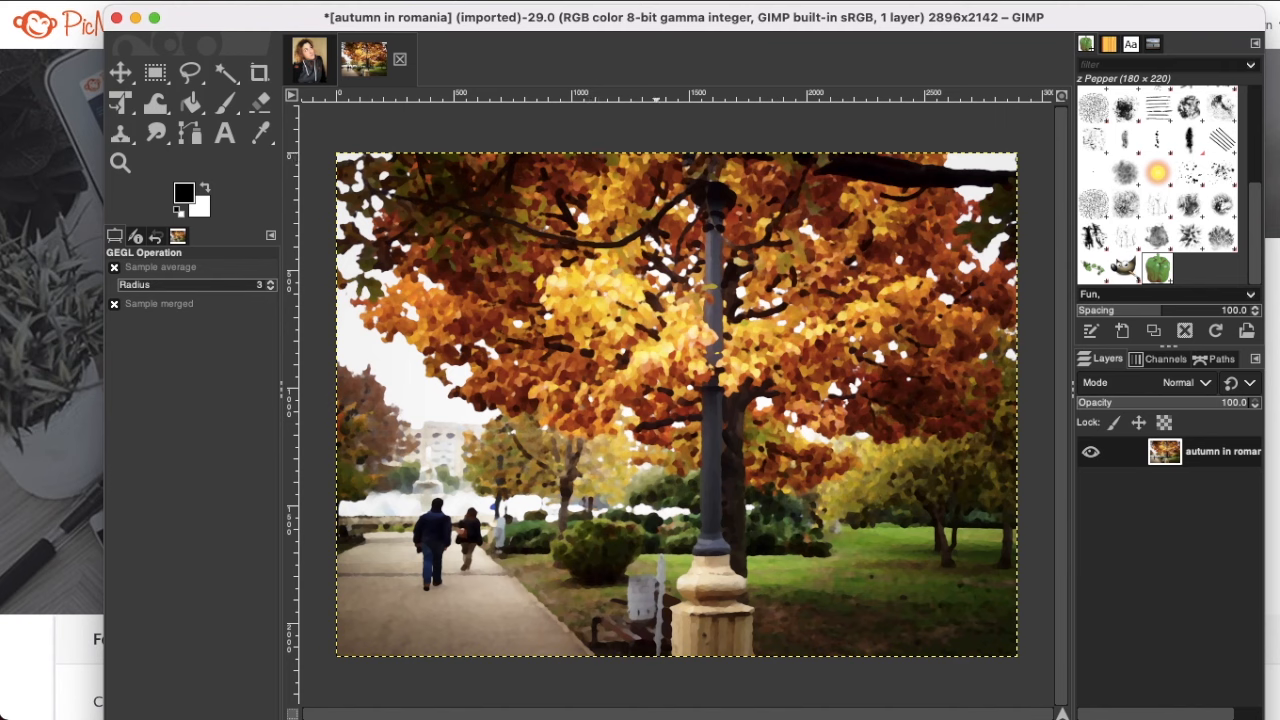
# Export the oilified autumn photo to the Desktop folder as "autumn in romania a.jpg".
pyautogui.click(143, 0)
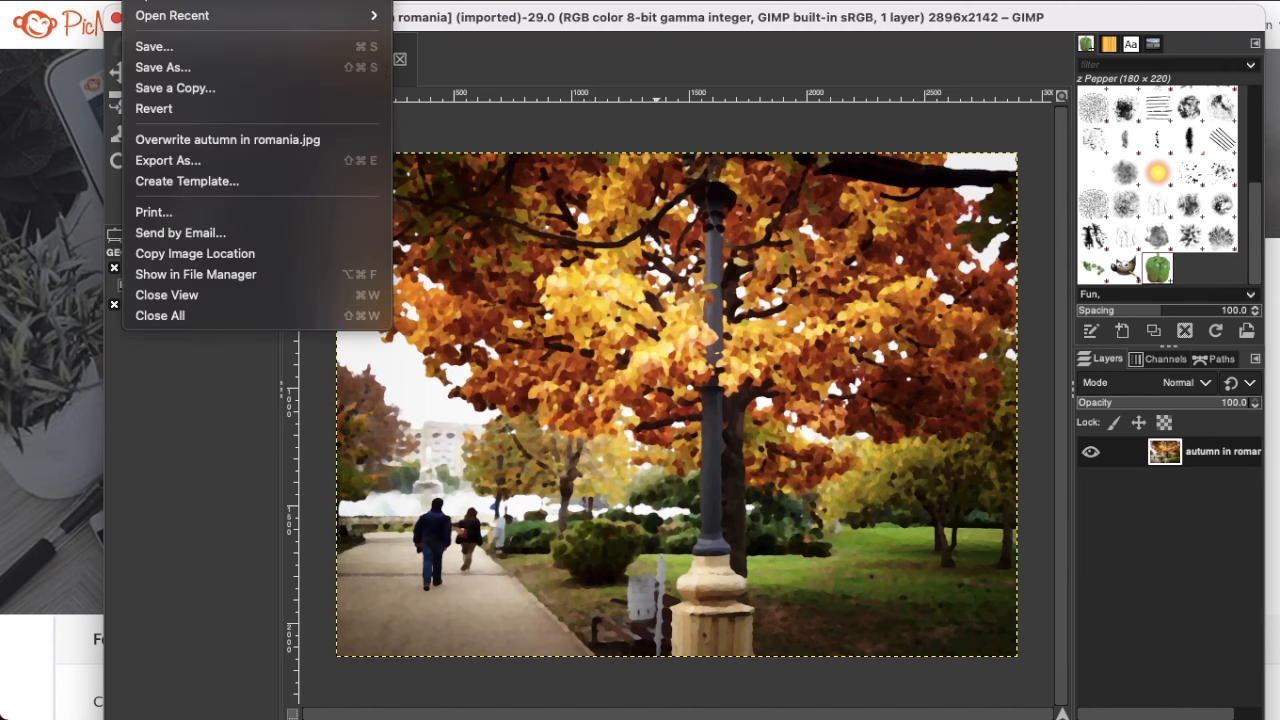
pyautogui.click(192, 160)
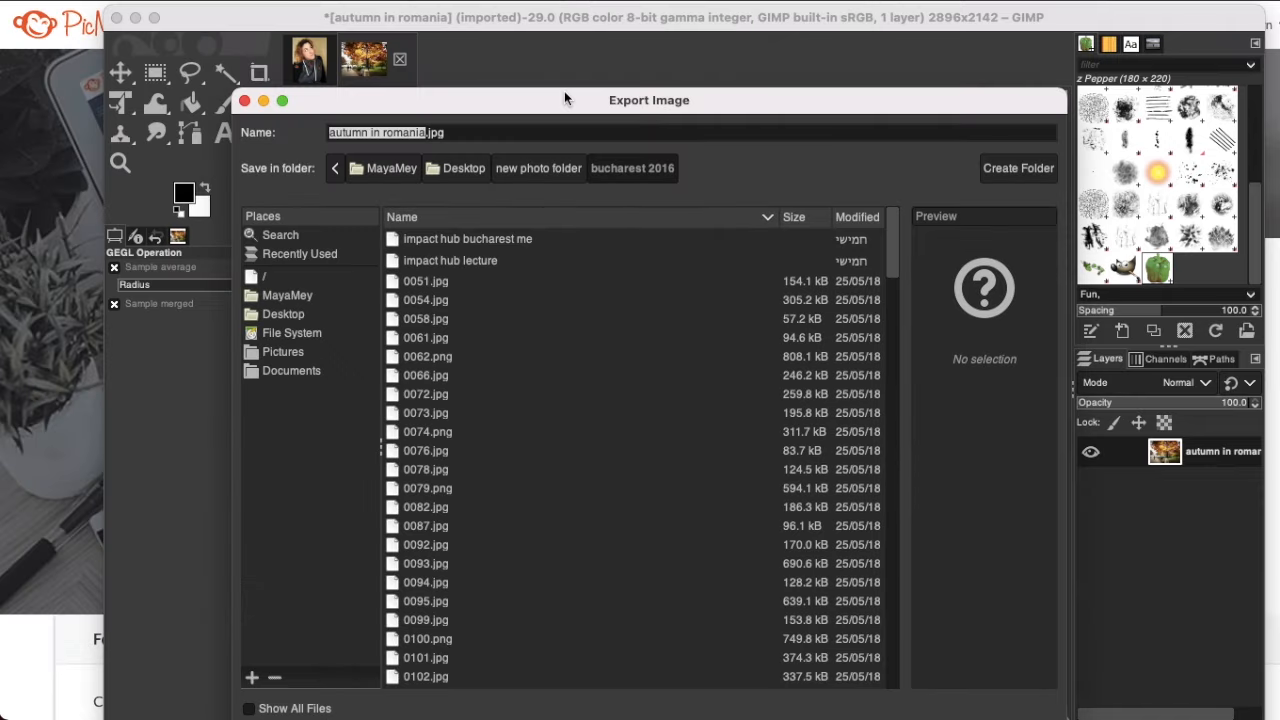
pyautogui.moveTo(564, 91); pyautogui.dragTo(474, 50)
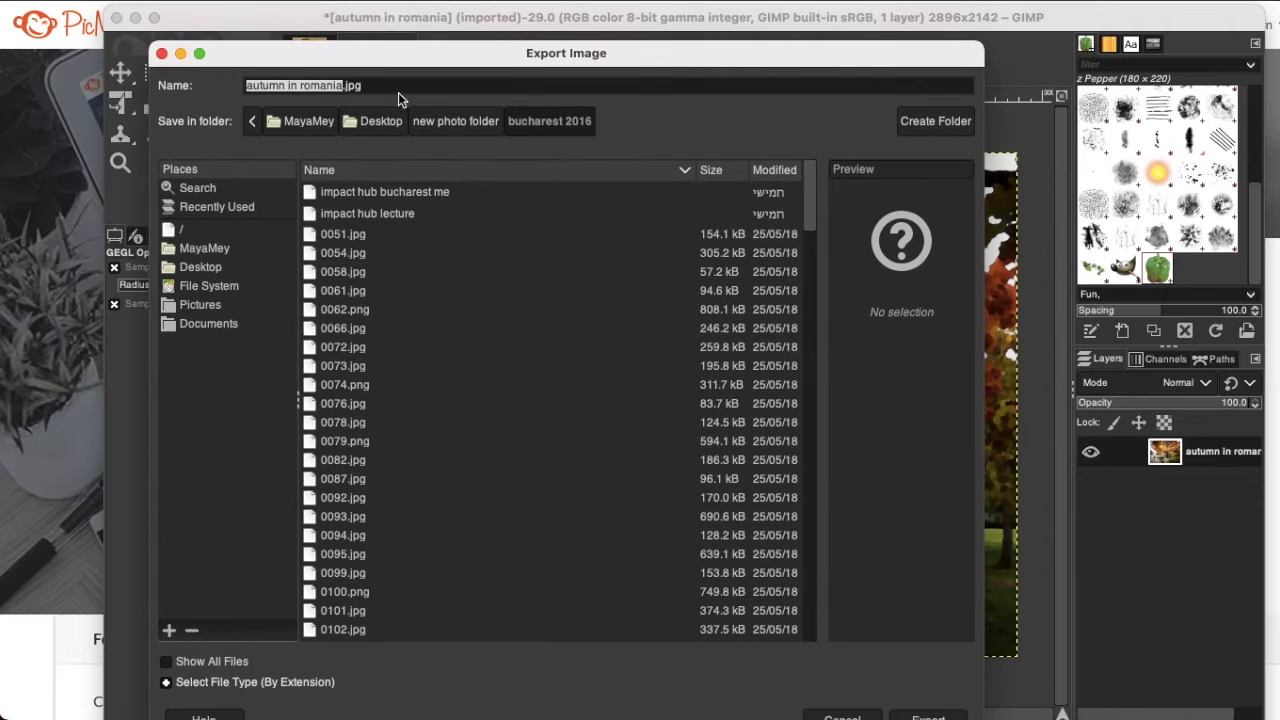
pyautogui.click(342, 86)
pyautogui.write('a')
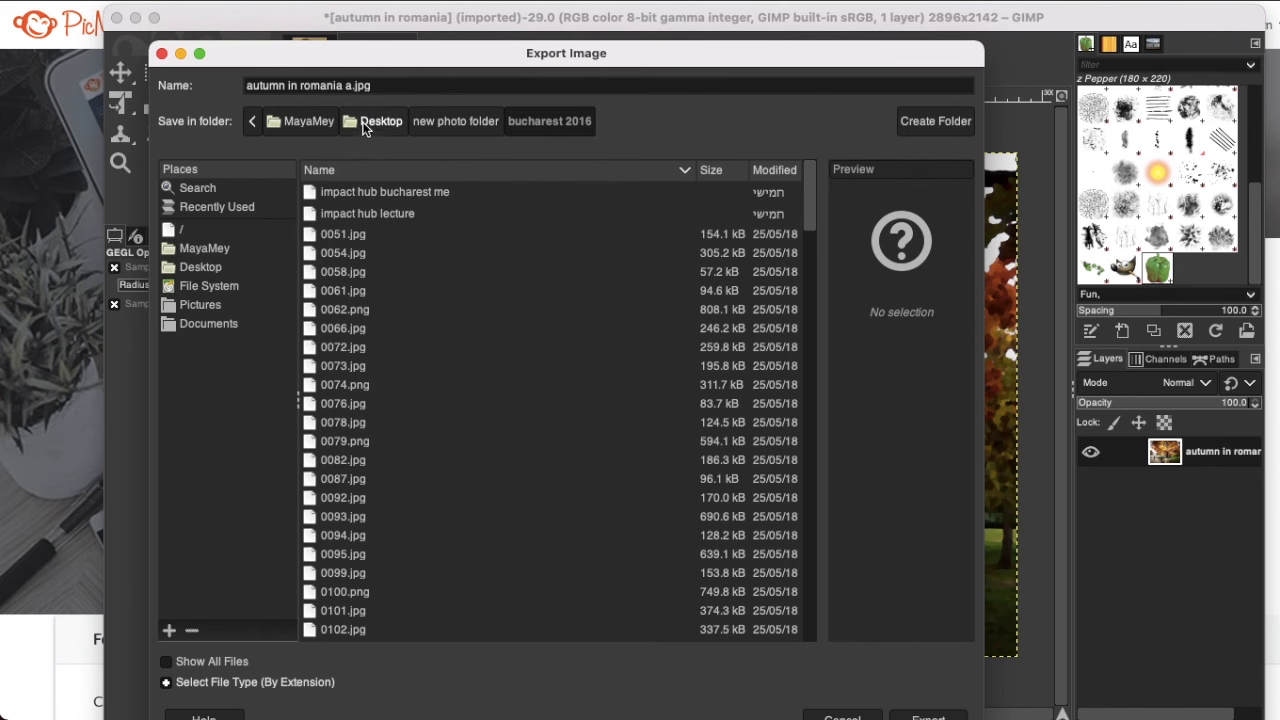
pyautogui.click(370, 122)
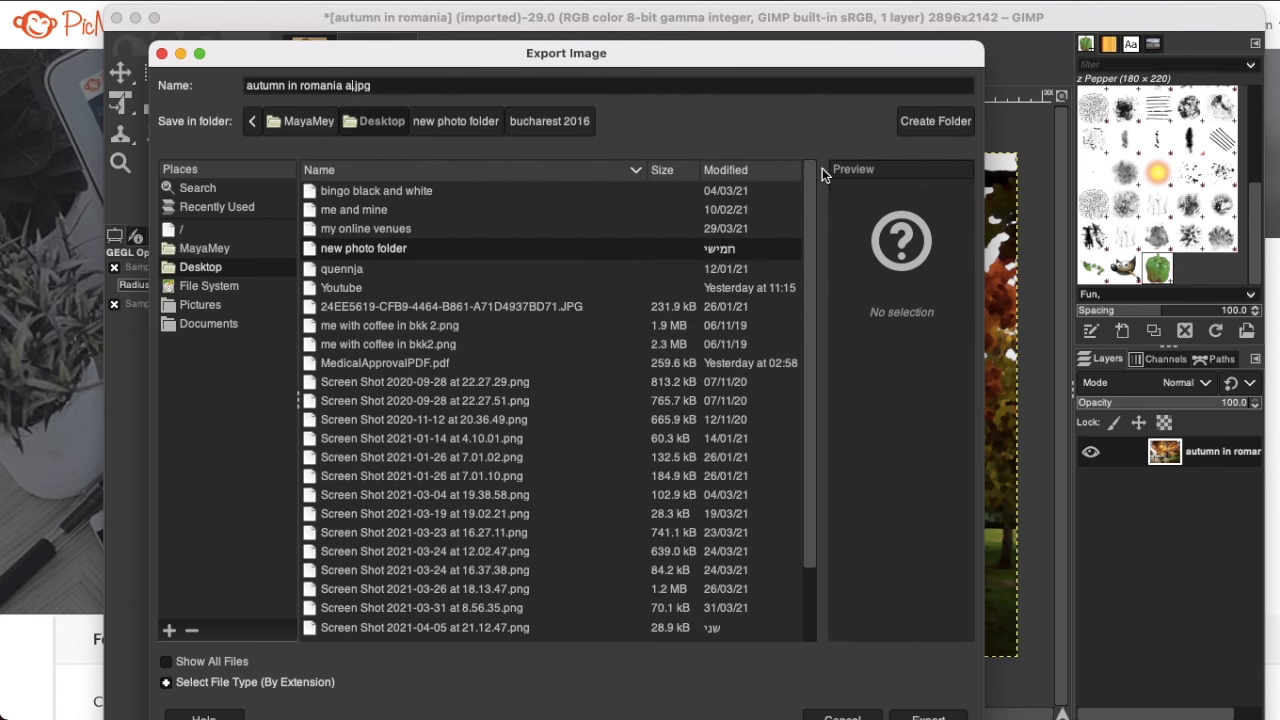
pyautogui.moveTo(802, 66); pyautogui.dragTo(795, 13)
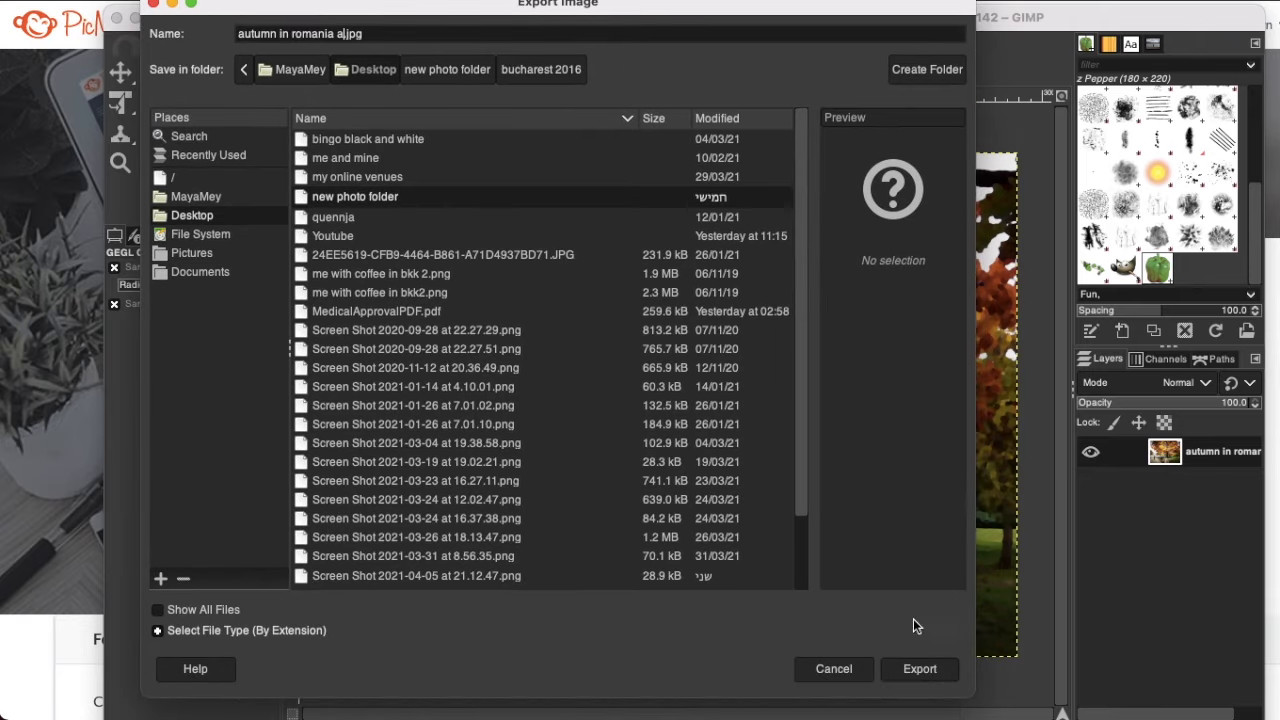
pyautogui.click(926, 674)
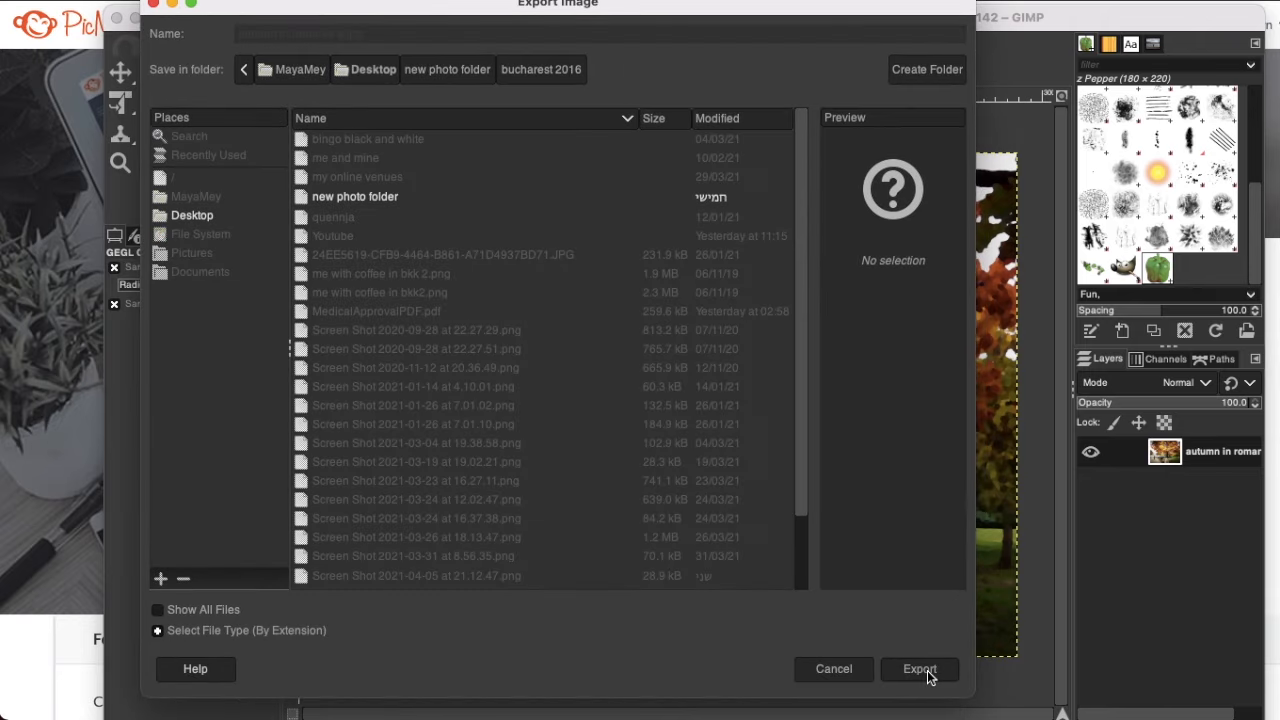
pyautogui.click(920, 670)
pyautogui.click(768, 480)
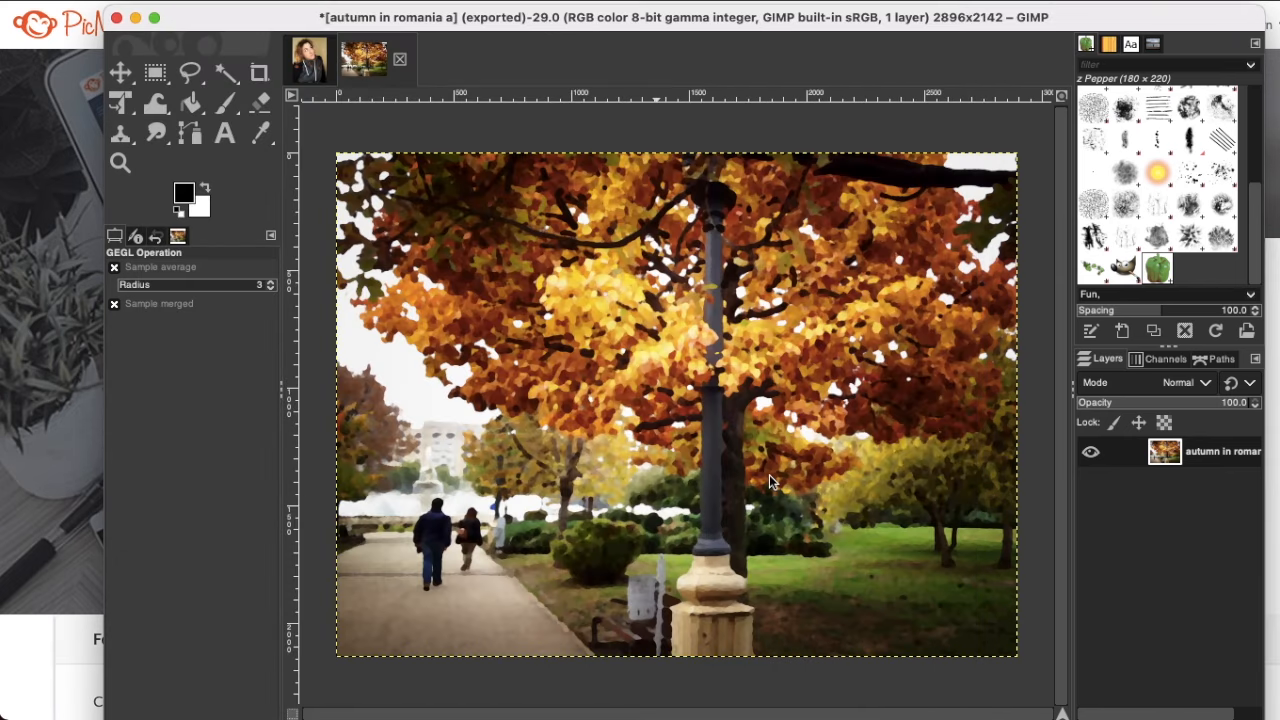
# Switch to Finder and view the exported autumn in romania a.jpg and Snapseed 2 copy.jpg from the Desktop folder.
pyautogui.moveTo(120, 717)
pyautogui.click(120, 678)
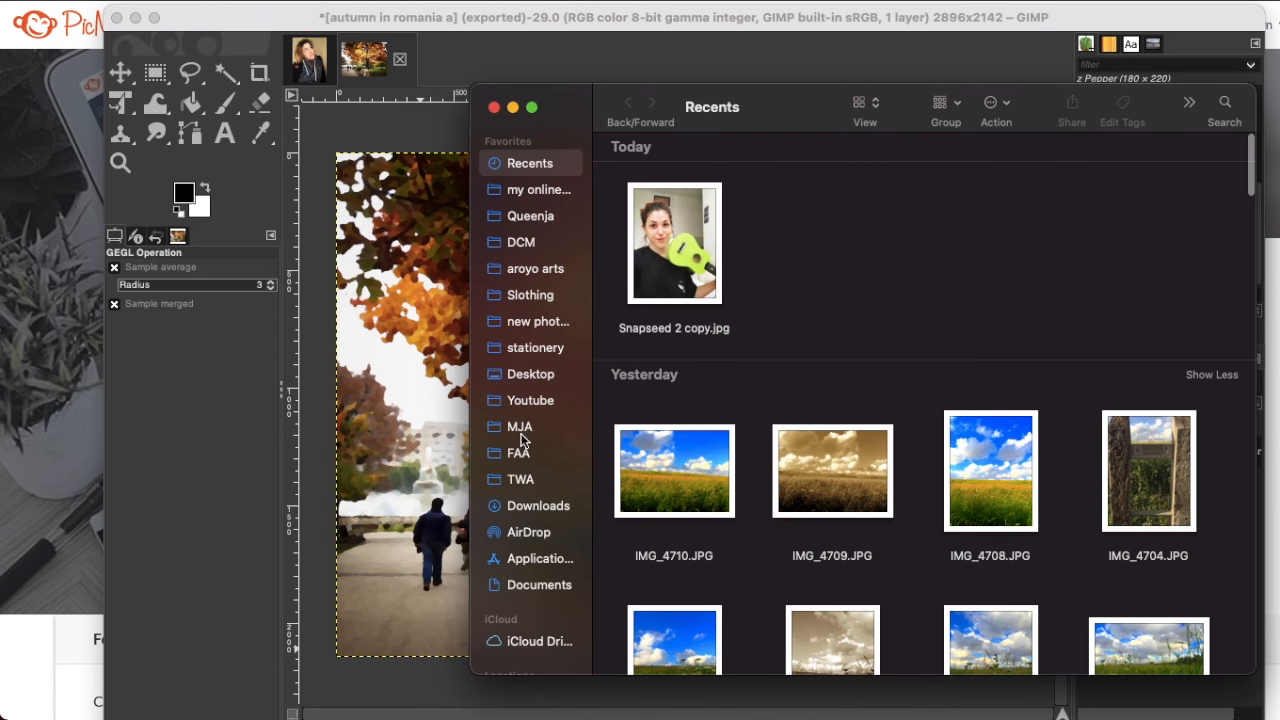
pyautogui.click(515, 375)
pyautogui.click(659, 207)
pyautogui.doubleClick(659, 209)
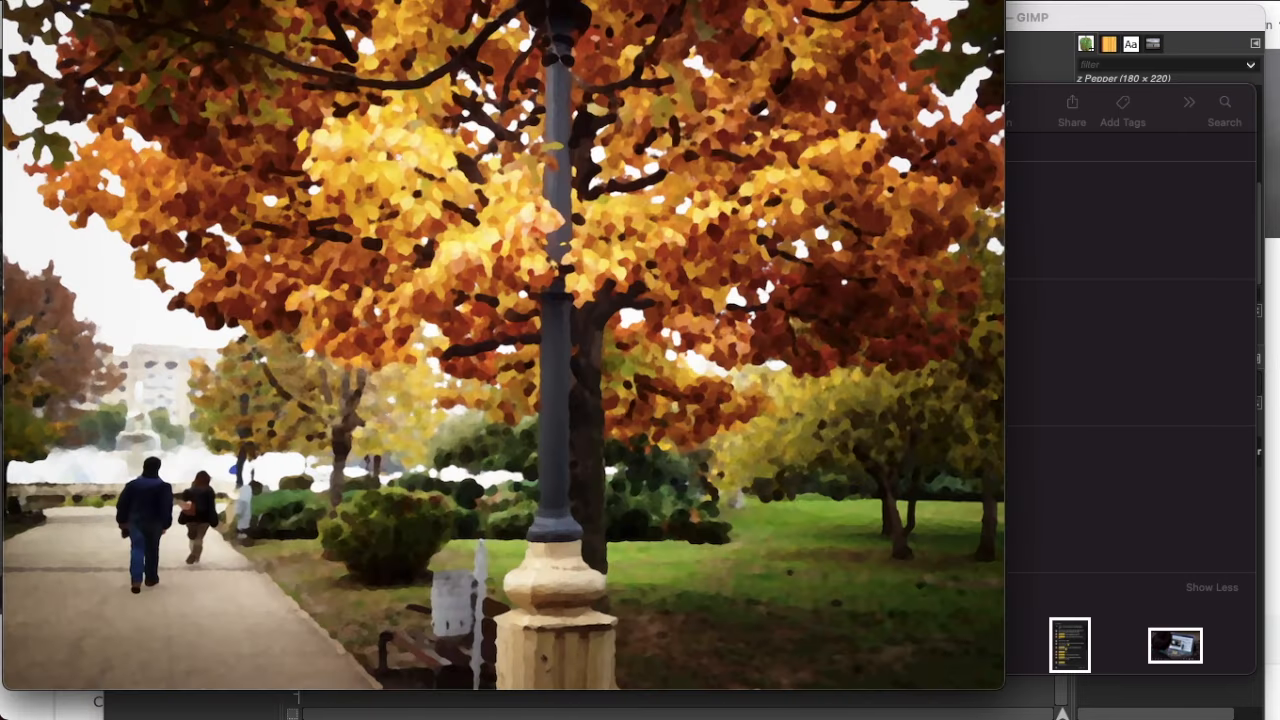
pyautogui.moveTo(343, 0); pyautogui.dragTo(515, 15)
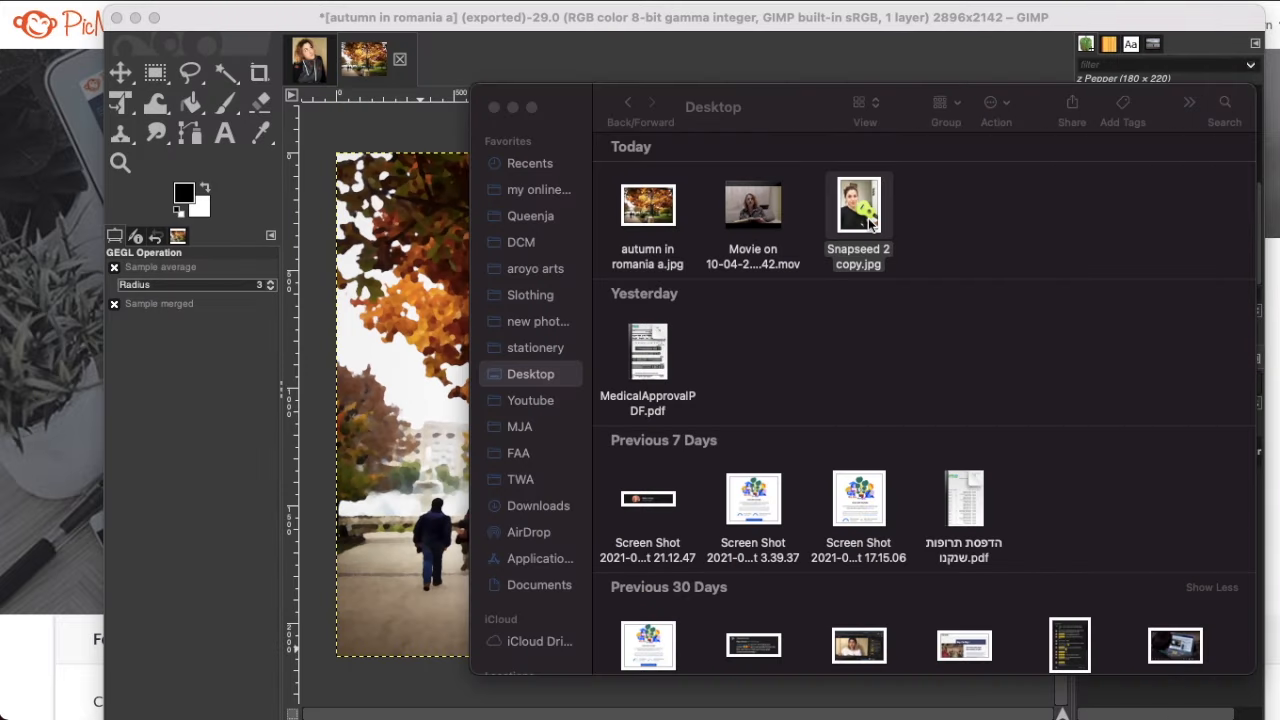
pyautogui.doubleClick(858, 210)
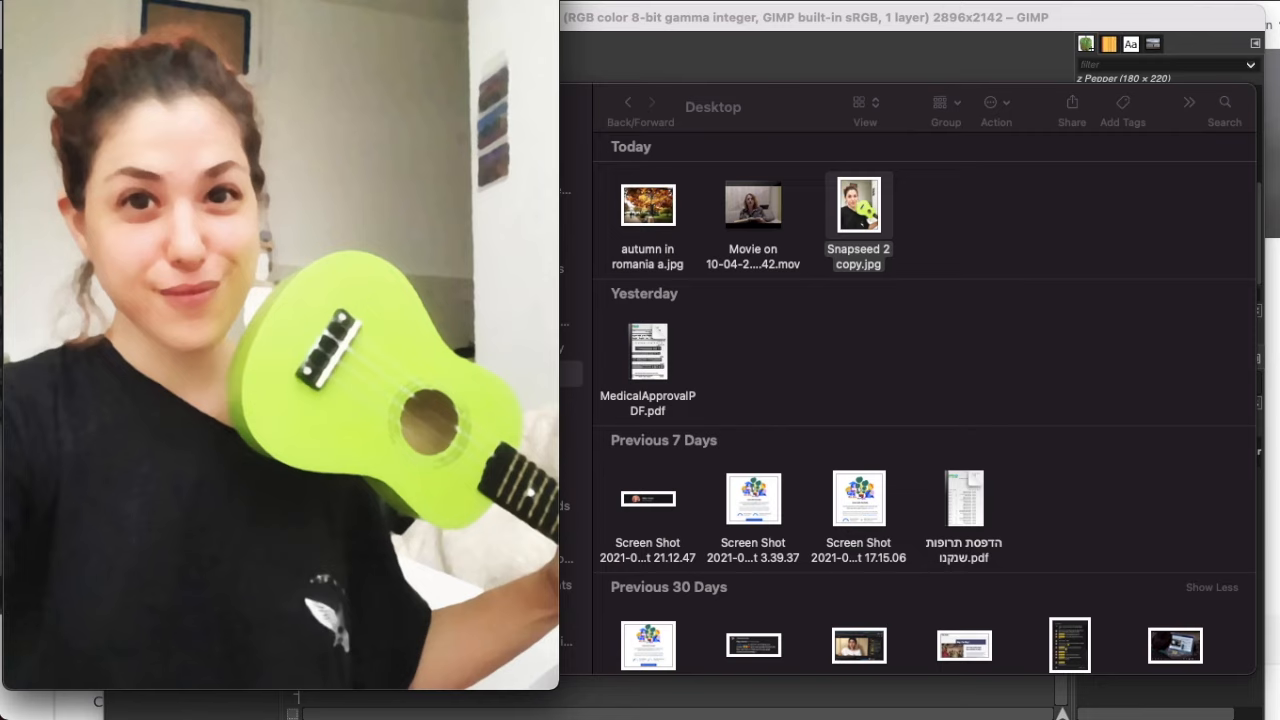
# Zoom out the Snapseed portrait preview, then close it and the Desktop folder window.
pyautogui.moveTo(466, 0); pyautogui.dragTo(538, 1)
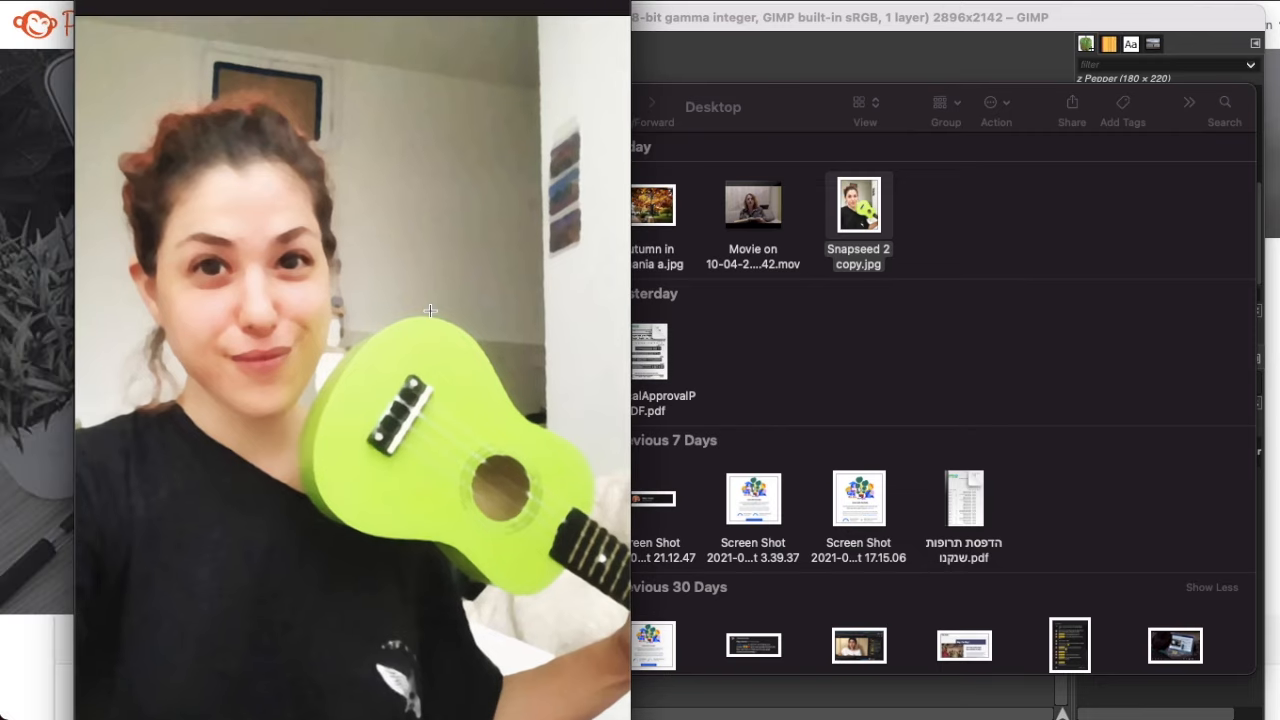
pyautogui.press('-')
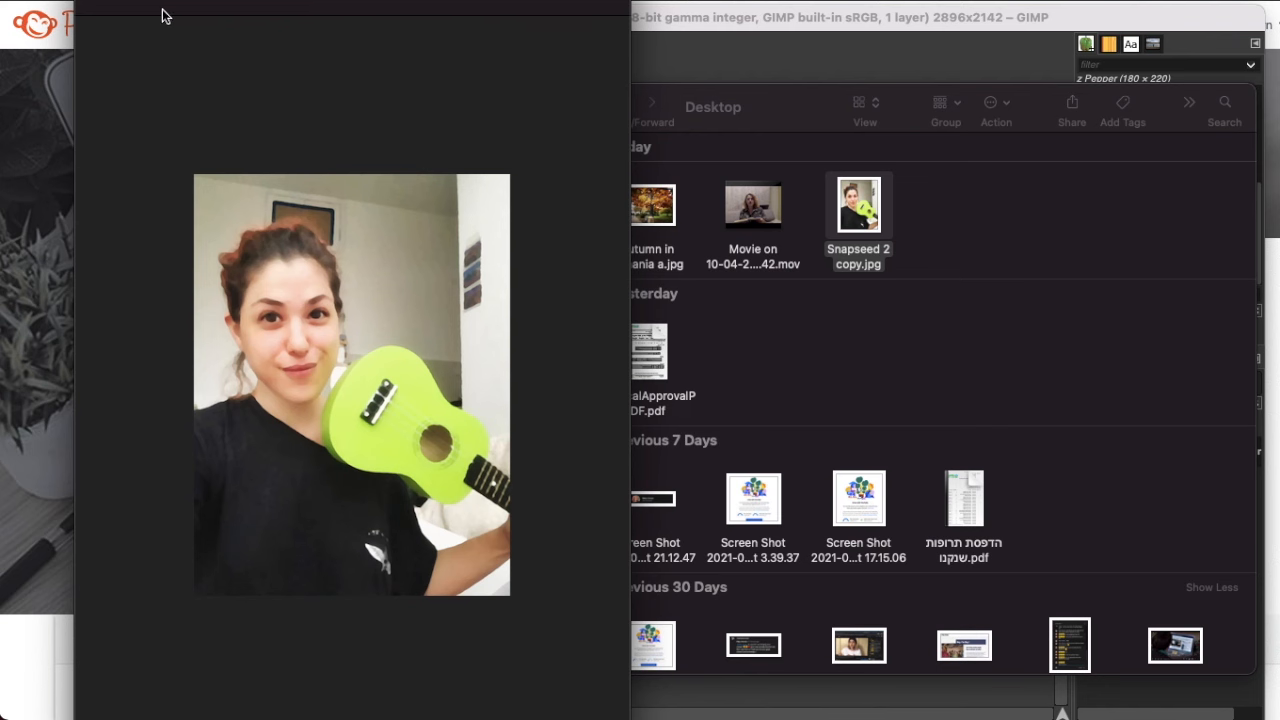
pyautogui.click(99, 1)
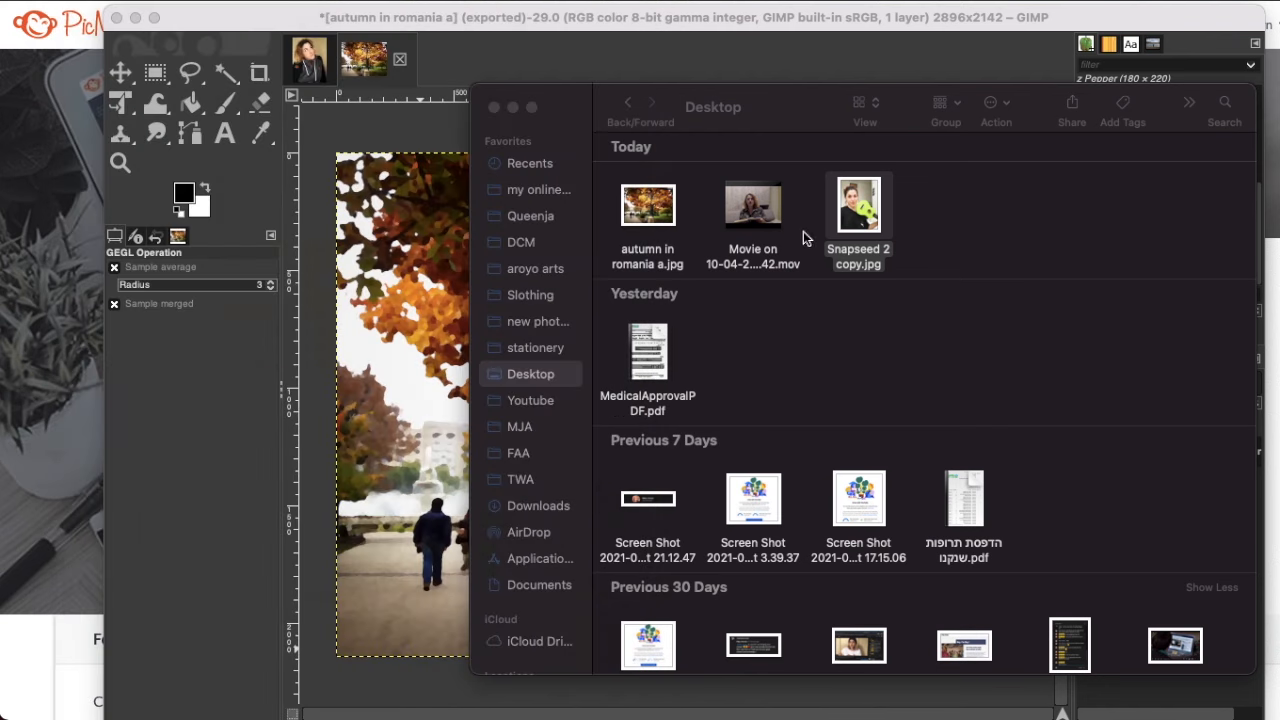
pyautogui.click(493, 108)
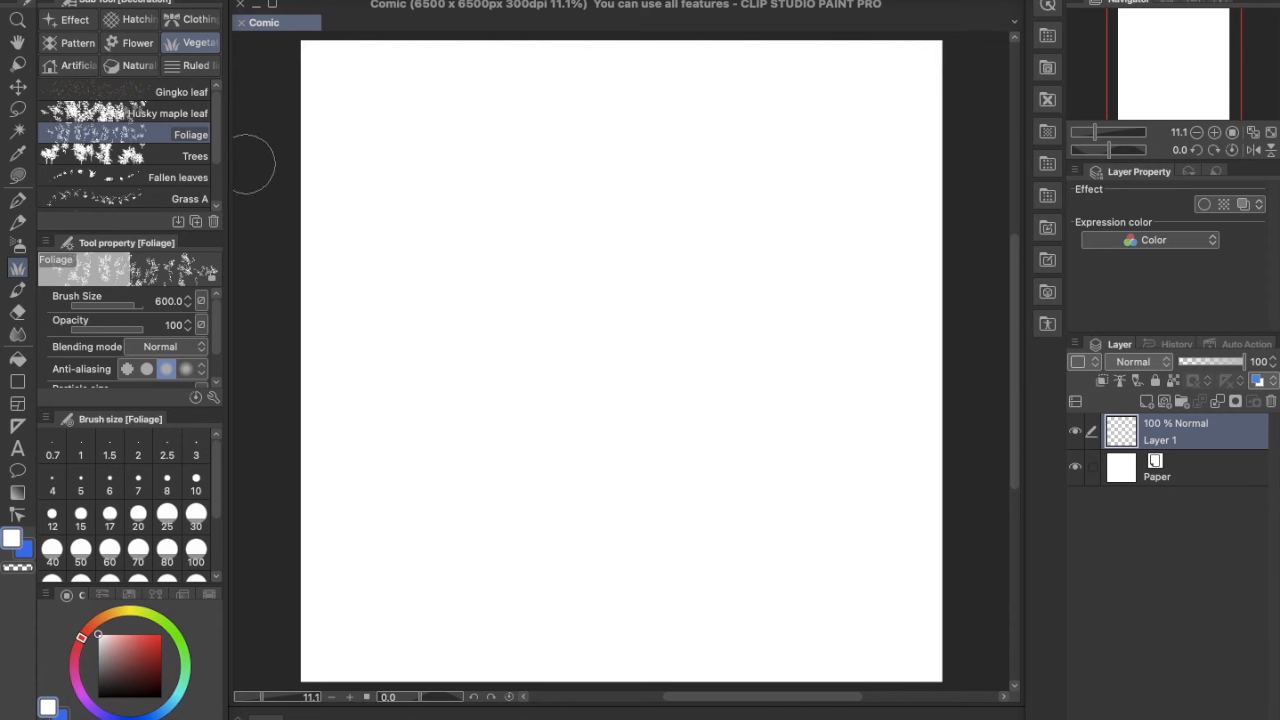
# Draw a thin dark red swirl on the blank canvas with the Lighter pencil.
pyautogui.click(17, 222)
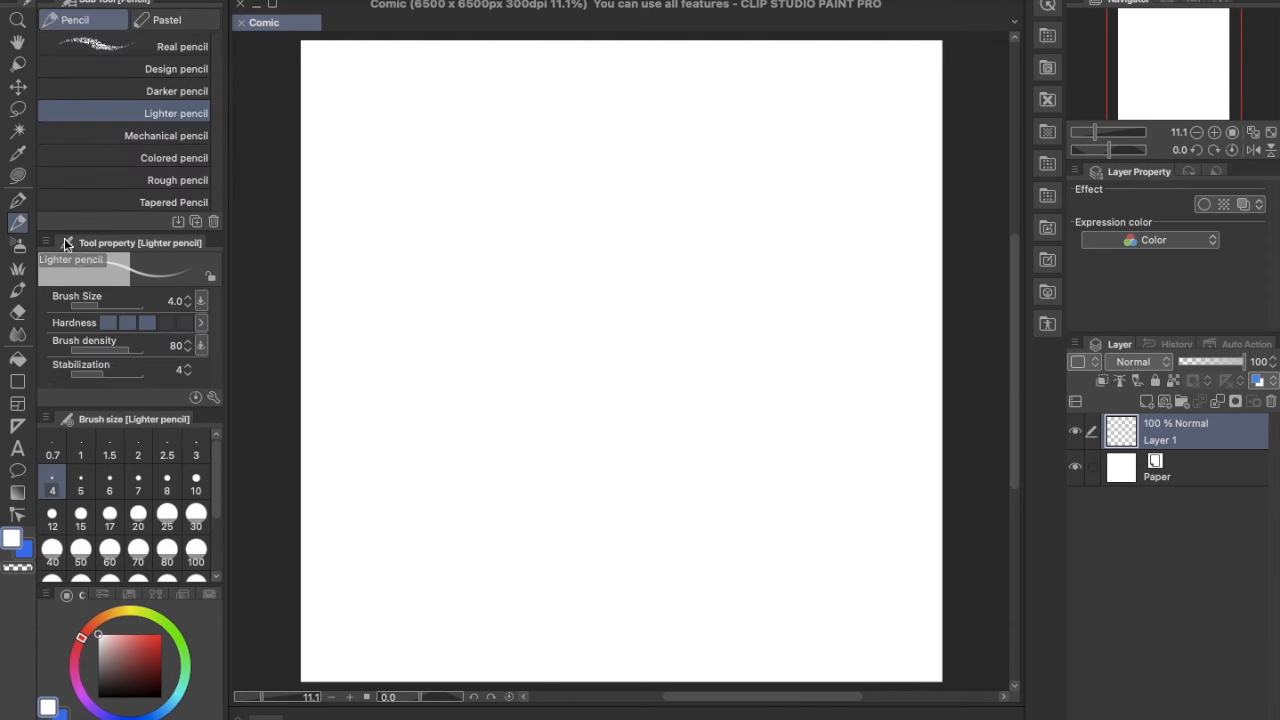
pyautogui.click(143, 655)
pyautogui.moveTo(394, 357)
pyautogui.mouseDown()
pyautogui.moveTo(454, 306)
pyautogui.moveTo(422, 336)
pyautogui.moveTo(432, 292)
pyautogui.mouseUp()
# Draw test curves with the Rough pencil at sizes 10 and 80, and fill the surrounding canvas with dark red.
pyautogui.click(120, 182)
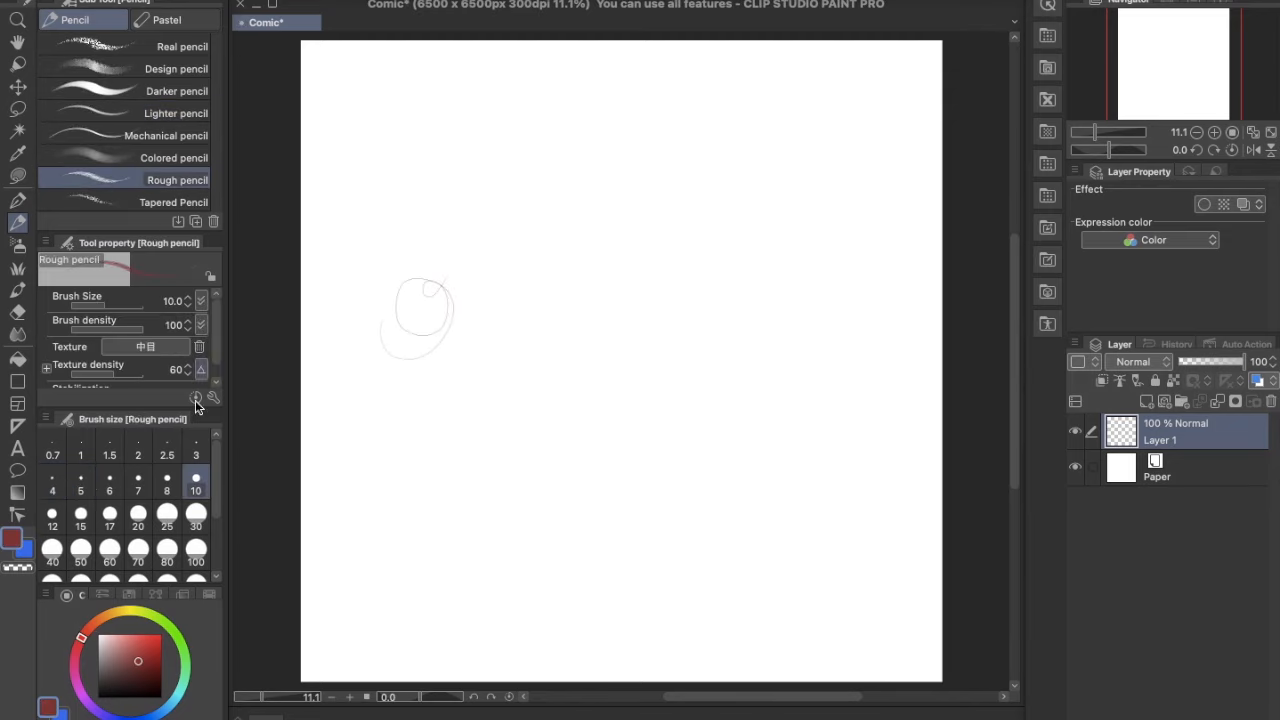
pyautogui.moveTo(497, 268)
pyautogui.mouseDown()
pyautogui.moveTo(544, 285)
pyautogui.moveTo(522, 238)
pyautogui.mouseUp()
pyautogui.click(167, 548)
pyautogui.moveTo(428, 480); pyautogui.dragTo(683, 353)
pyautogui.moveTo(671, 269)
pyautogui.mouseDown()
pyautogui.moveTo(626, 297)
pyautogui.moveTo(707, 305)
pyautogui.moveTo(670, 268)
pyautogui.mouseUp()
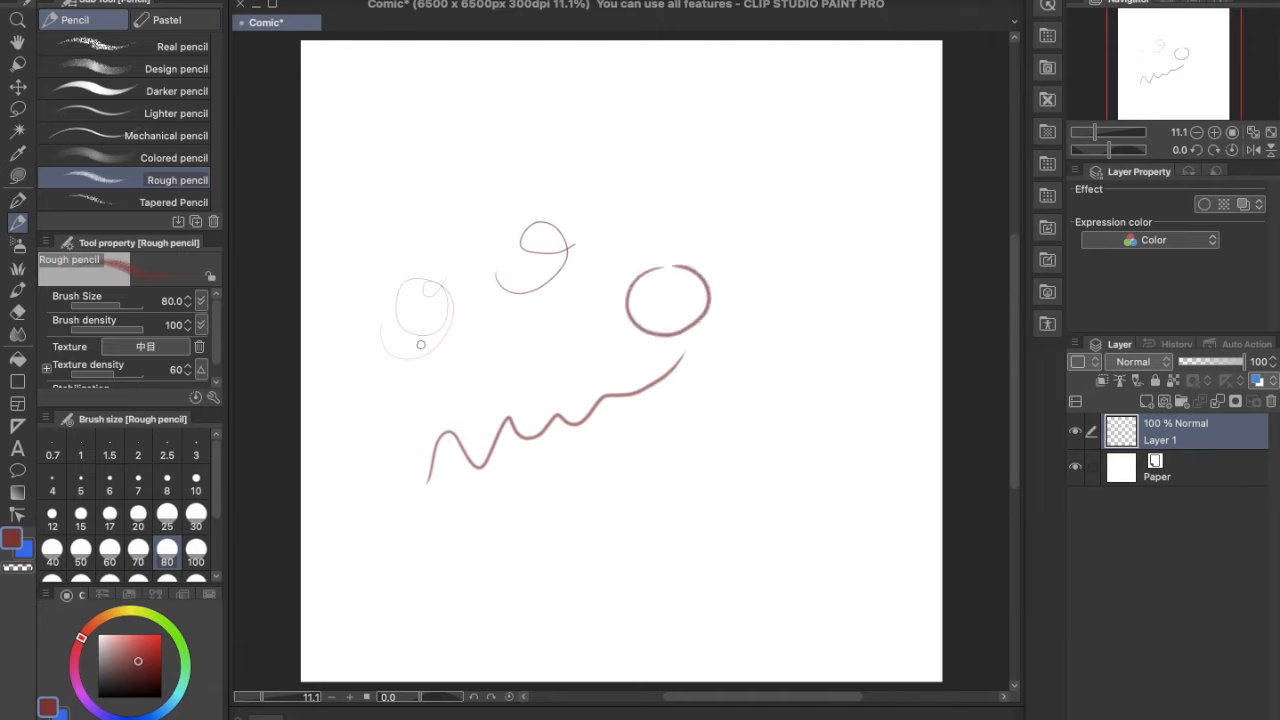
pyautogui.click(17, 360)
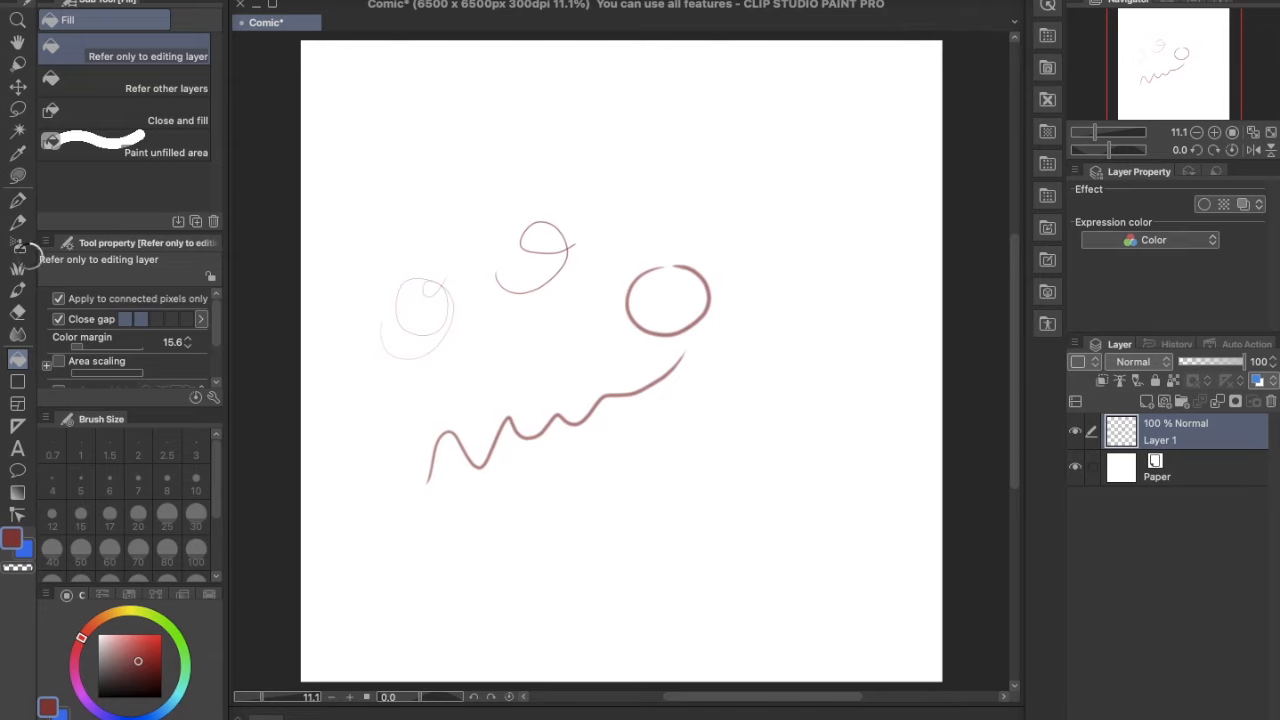
pyautogui.click(502, 198)
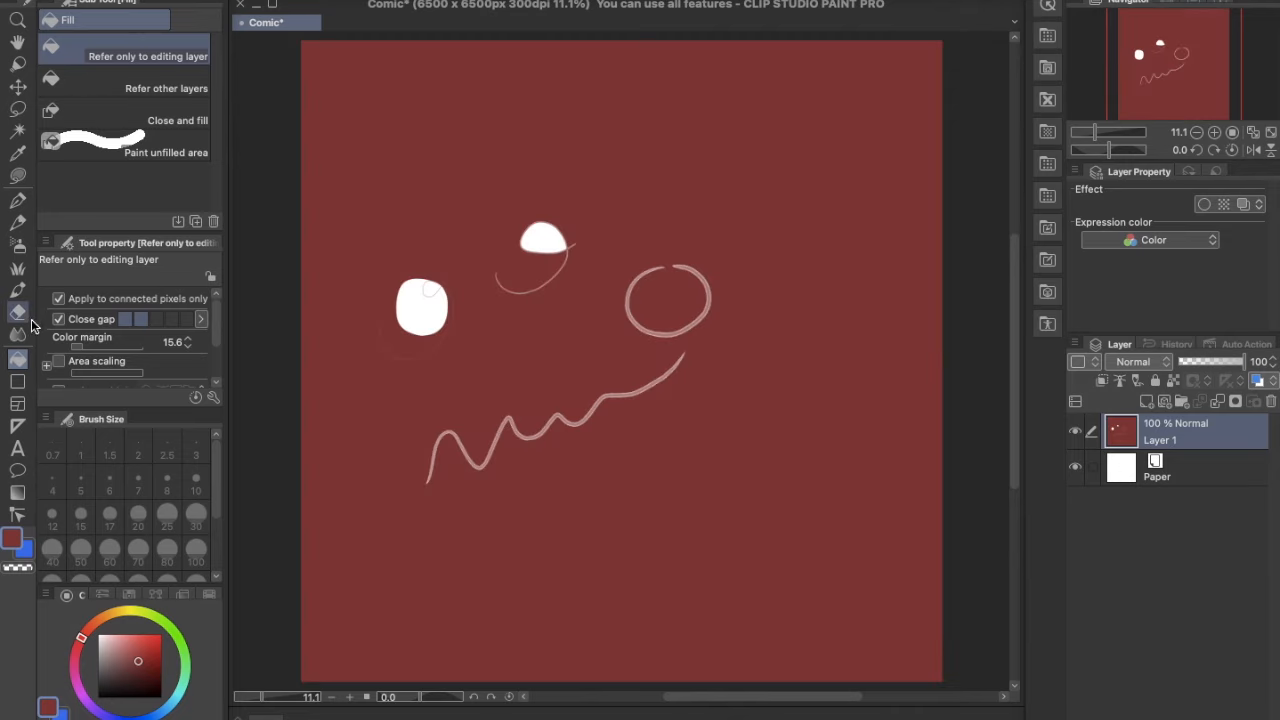
# Paint two white strokes with the Foliage decoration brush, one across the upper canvas and one curving around the lower right.
pyautogui.click(18, 290)
pyautogui.click(18, 267)
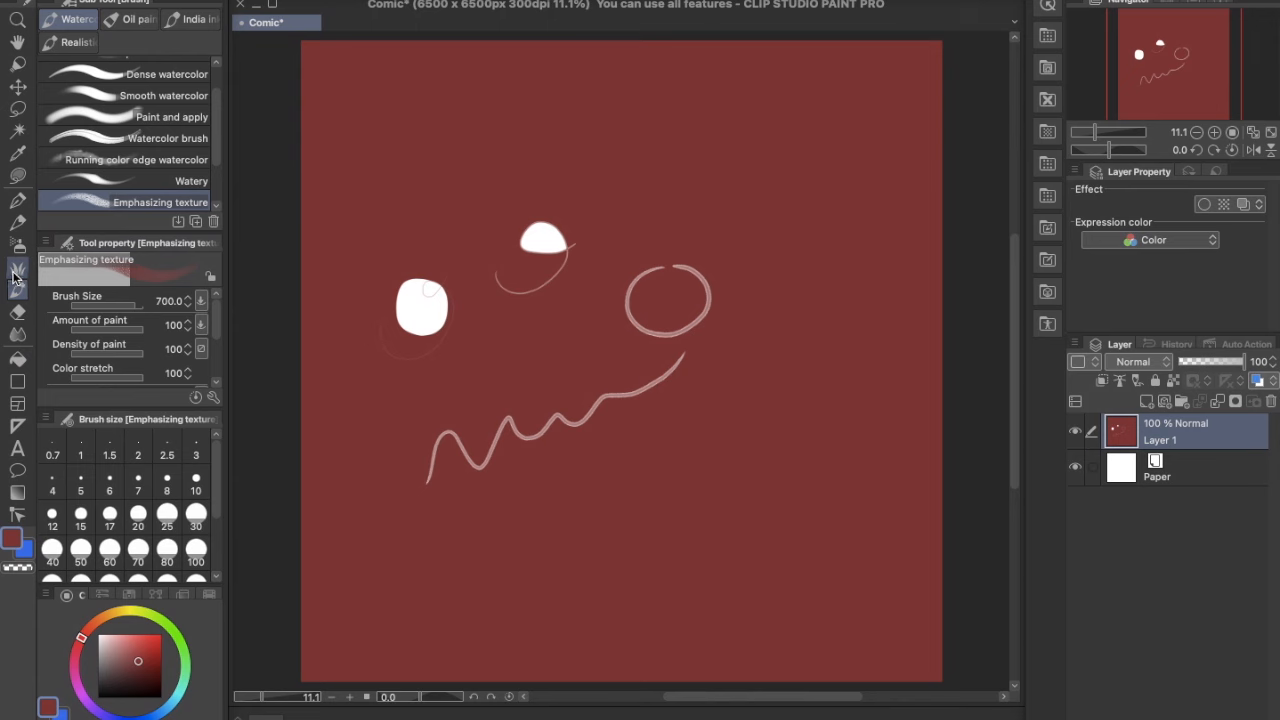
pyautogui.click(100, 636)
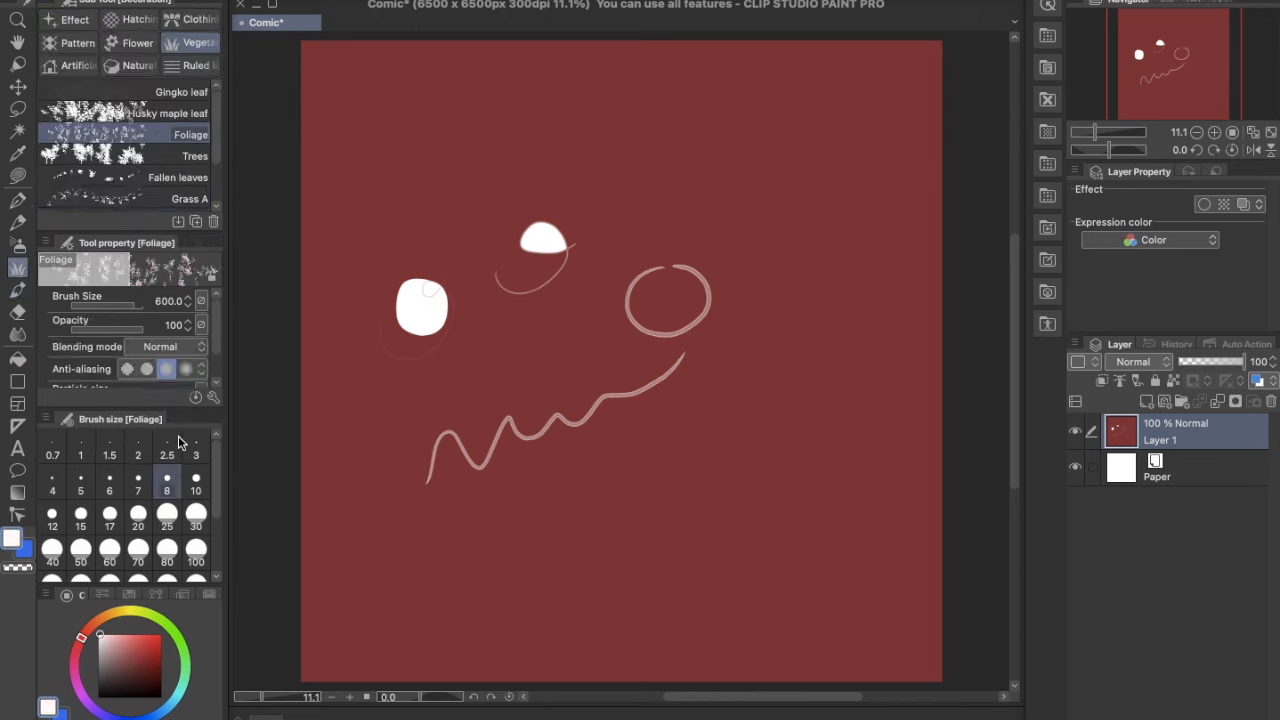
pyautogui.moveTo(579, 157); pyautogui.dragTo(797, 149)
pyautogui.moveTo(758, 295)
pyautogui.mouseDown()
pyautogui.moveTo(761, 433)
pyautogui.moveTo(540, 515)
pyautogui.mouseUp()
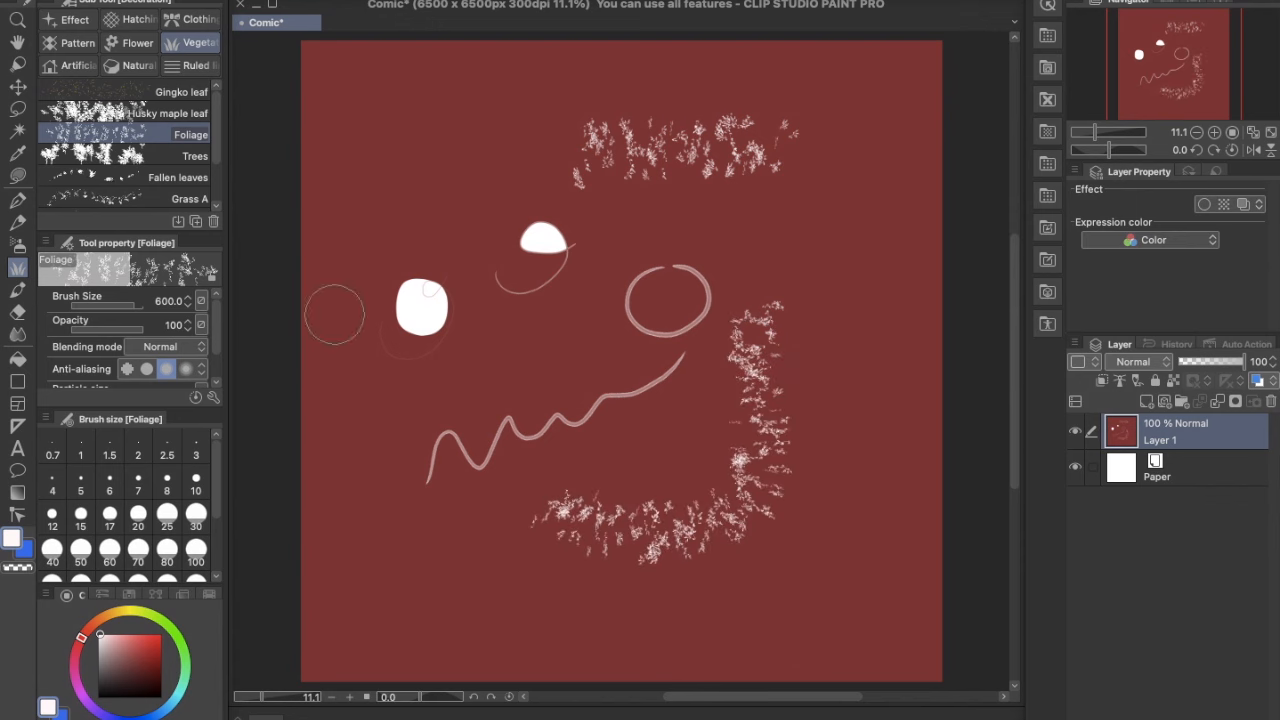
# Stamp two white trees with the Trees decoration brush, near the upper left and right sides of the canvas.
pyautogui.click(187, 160)
pyautogui.click(437, 130)
pyautogui.click(828, 262)
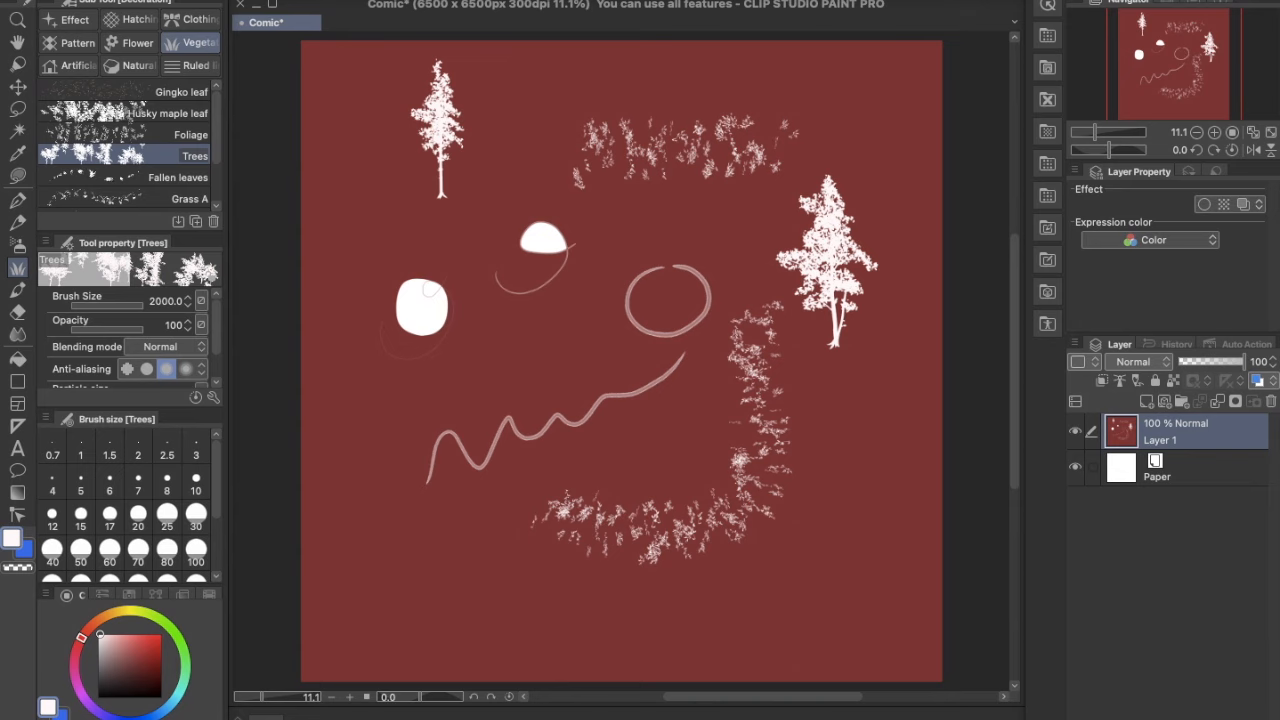
# Switch to Chrome, look through Pixabay's woman photos and open the portrait of the long-haired girl wearing an earring.
pyautogui.moveTo(195, 712)
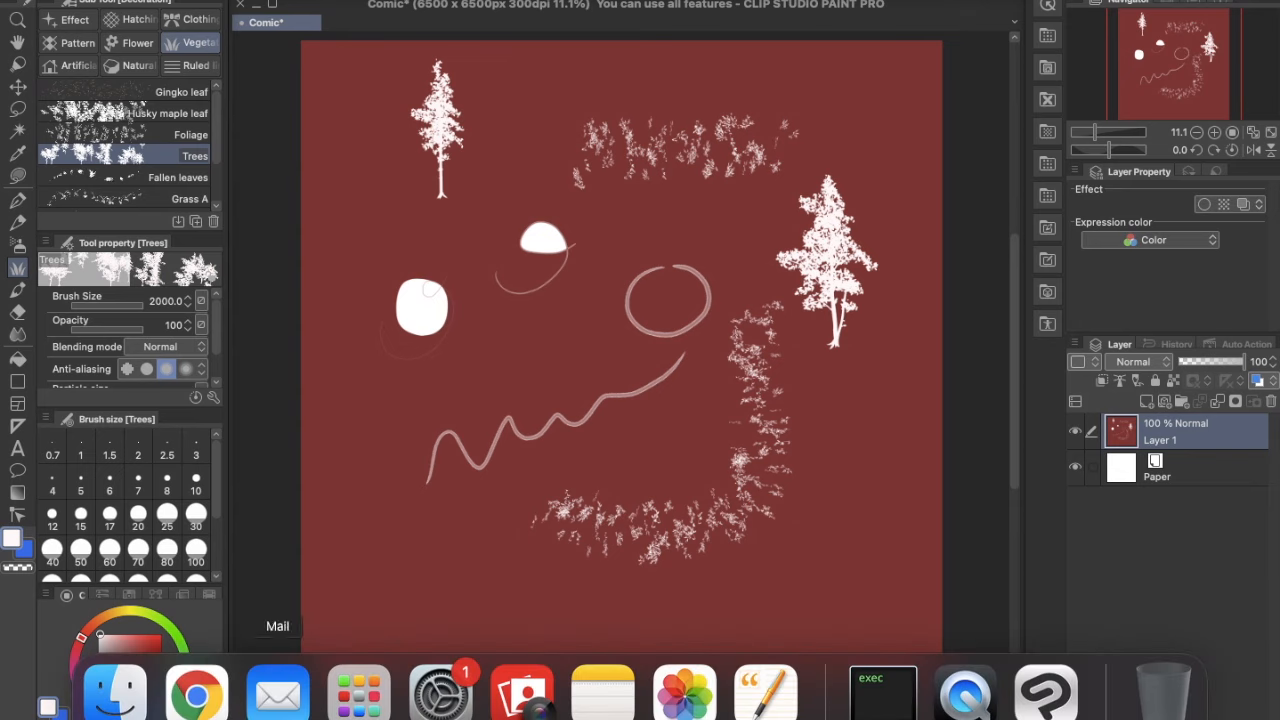
pyautogui.click(200, 708)
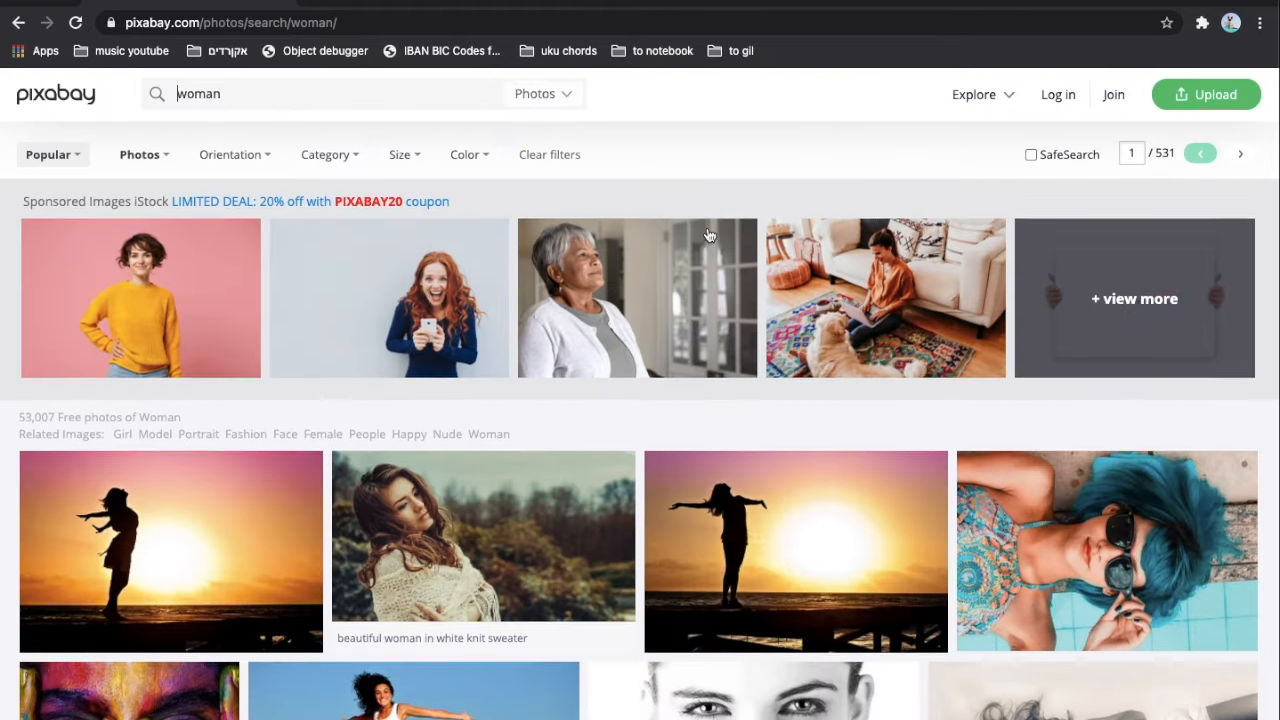
pyautogui.scroll(-5, 708, 235)
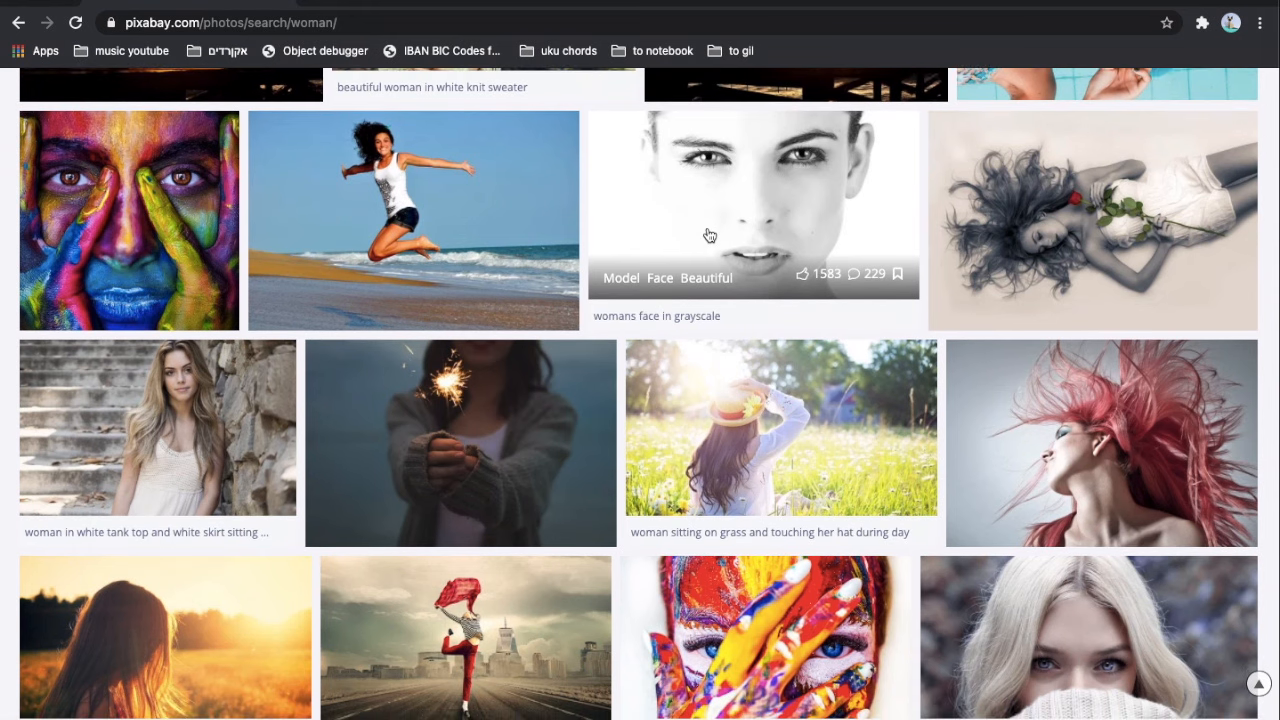
pyautogui.scroll(-1, 708, 235)
pyautogui.scroll(-5, 708, 235)
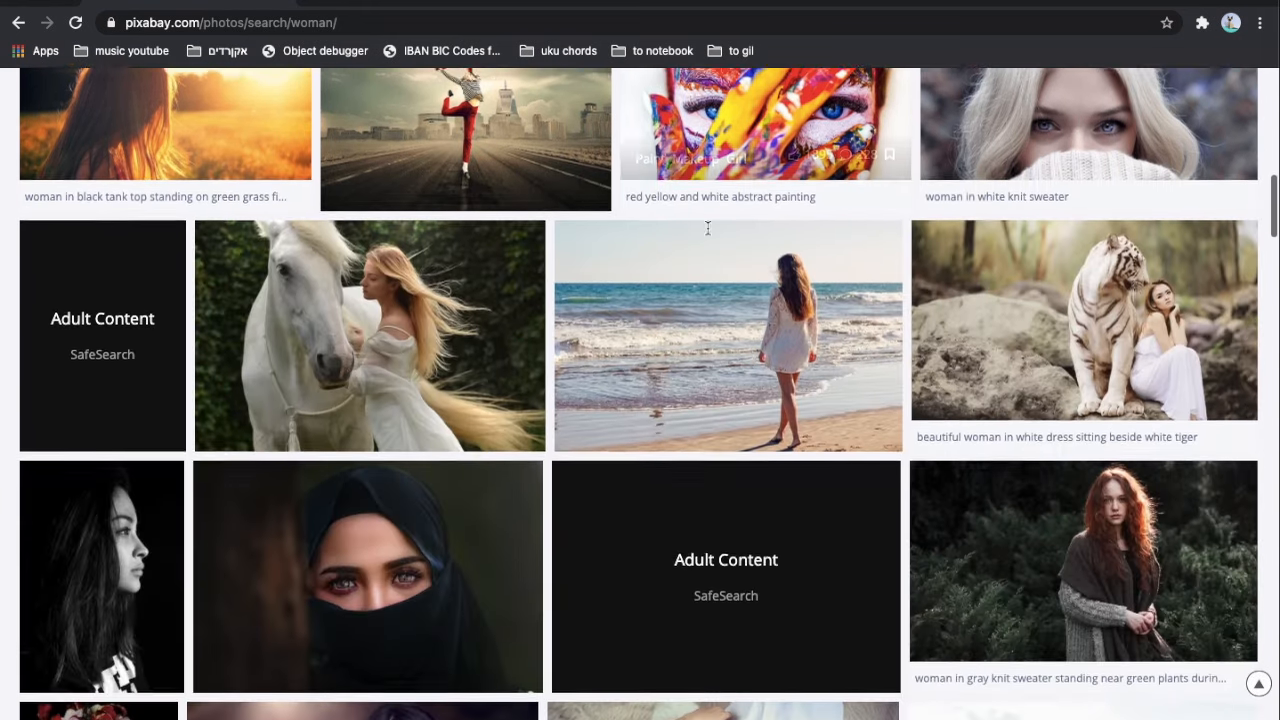
pyautogui.scroll(-3, 708, 235)
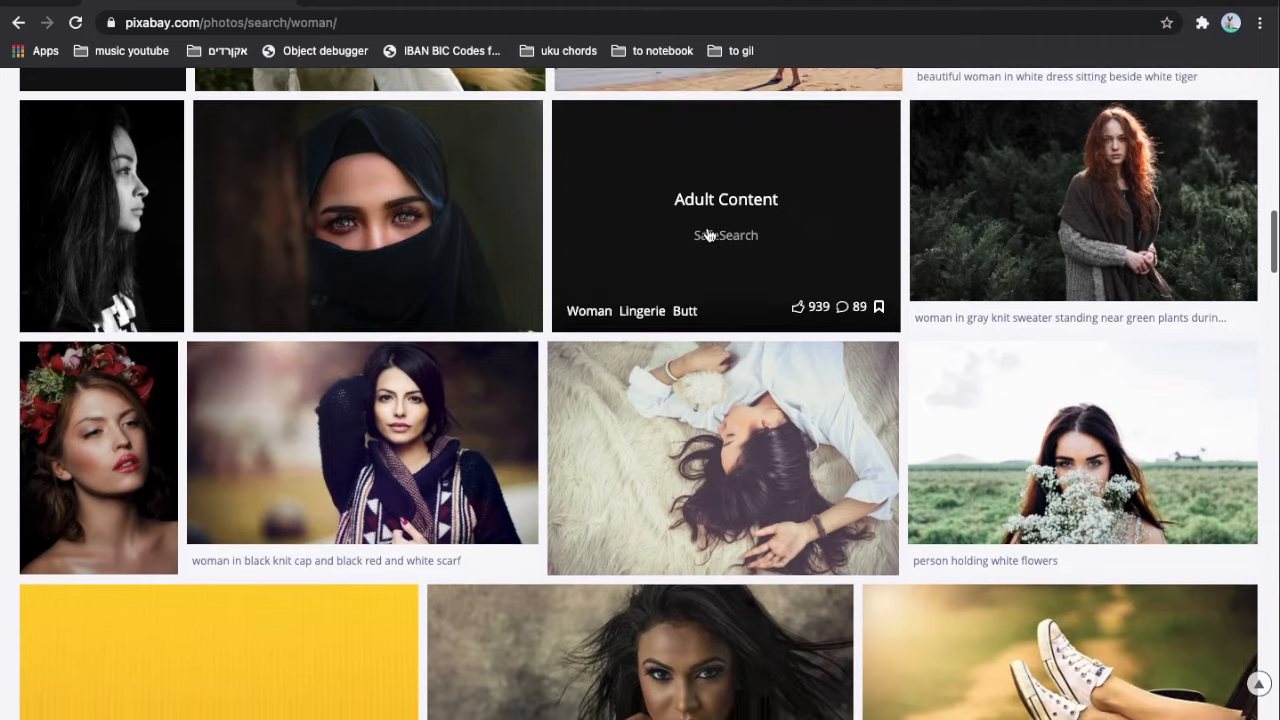
pyautogui.scroll(-4, 708, 235)
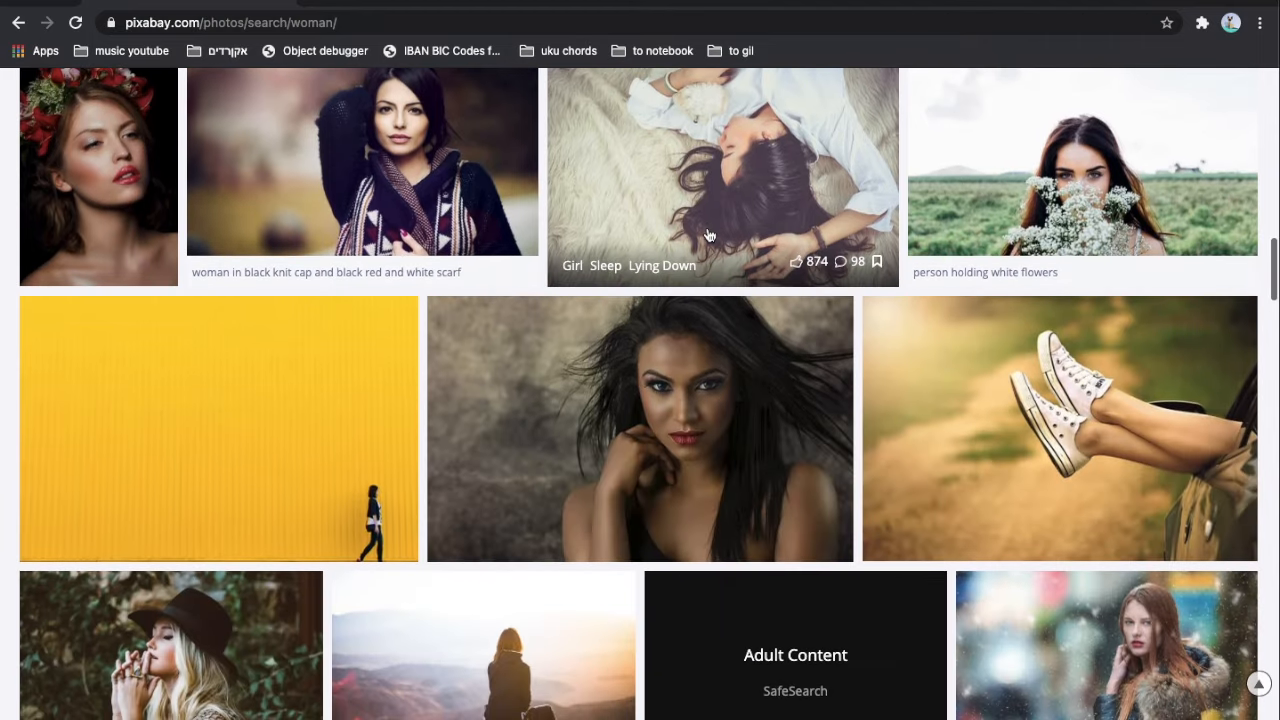
pyautogui.scroll(-6, 708, 235)
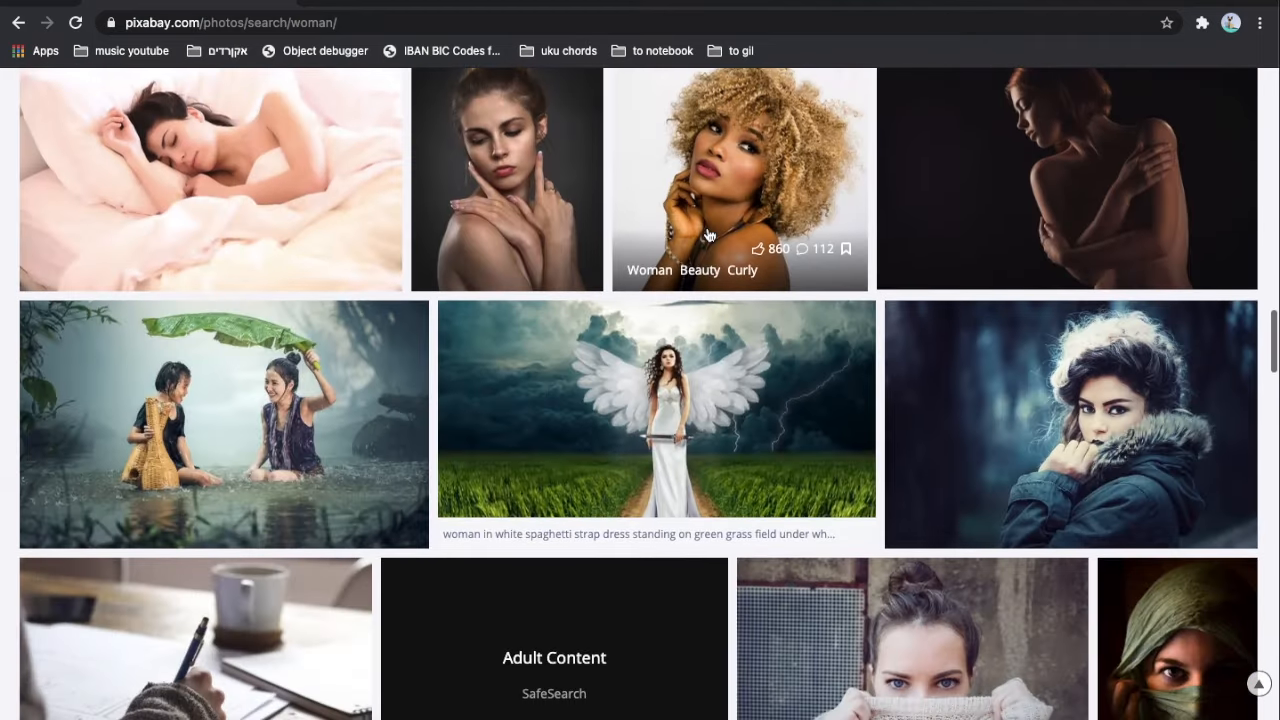
pyautogui.scroll(-4, 708, 235)
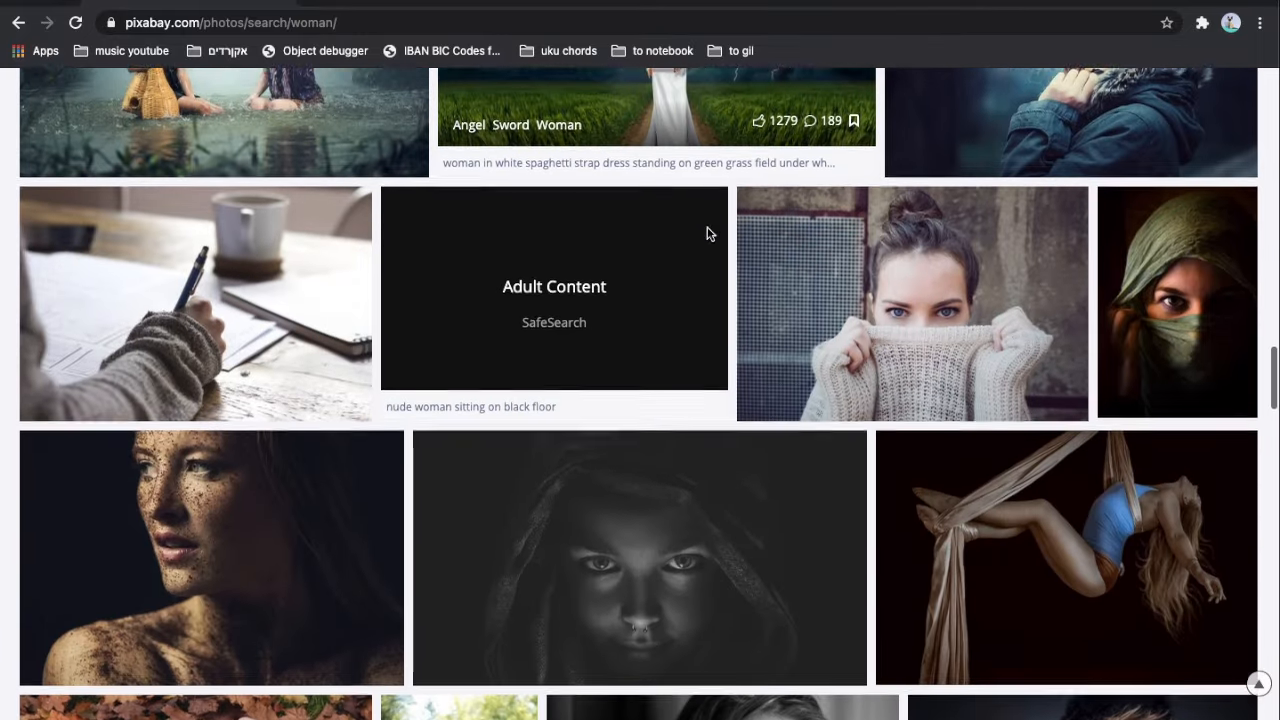
pyautogui.scroll(-4, 708, 235)
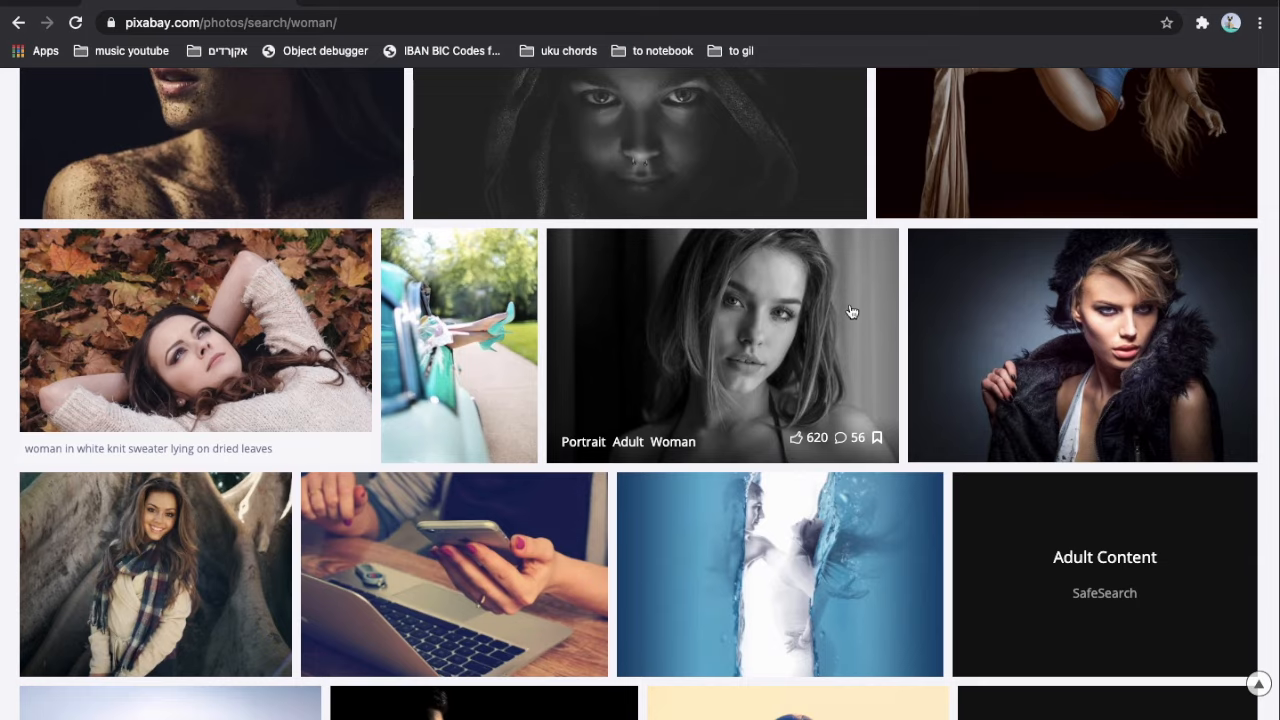
pyautogui.scroll(-3, 849, 310)
pyautogui.scroll(-2, 849, 303)
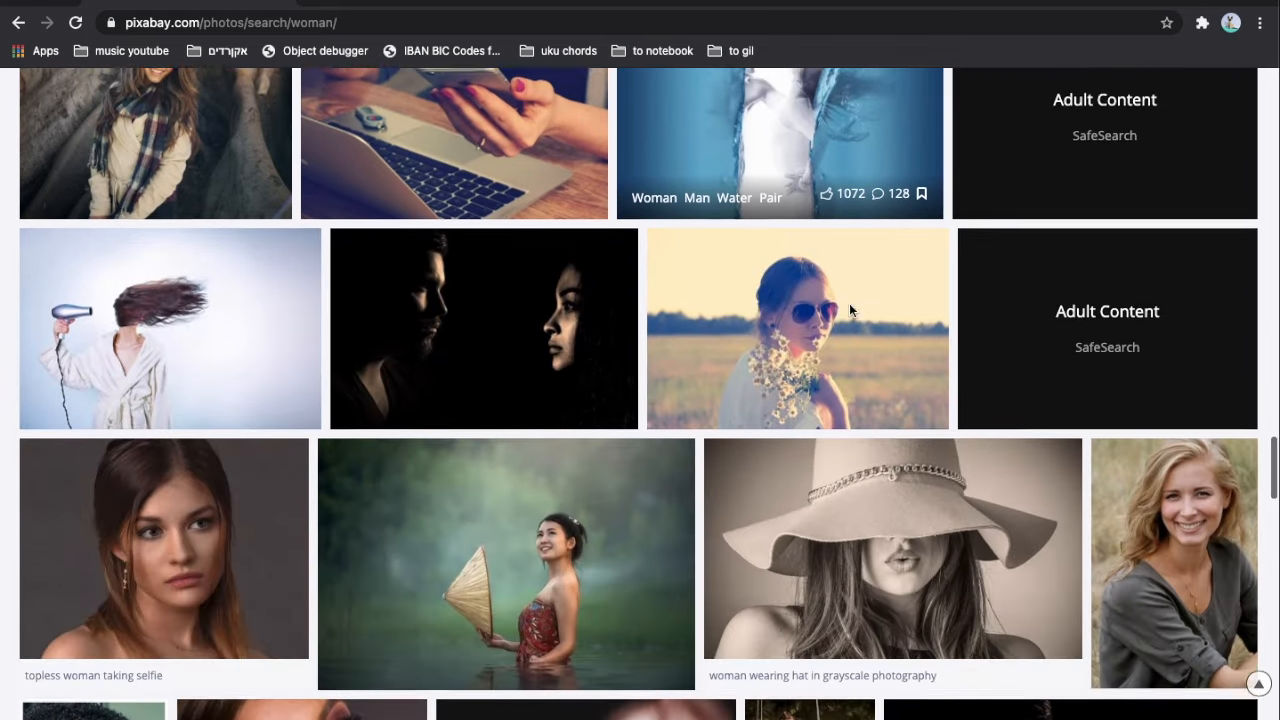
pyautogui.scroll(-2, 849, 303)
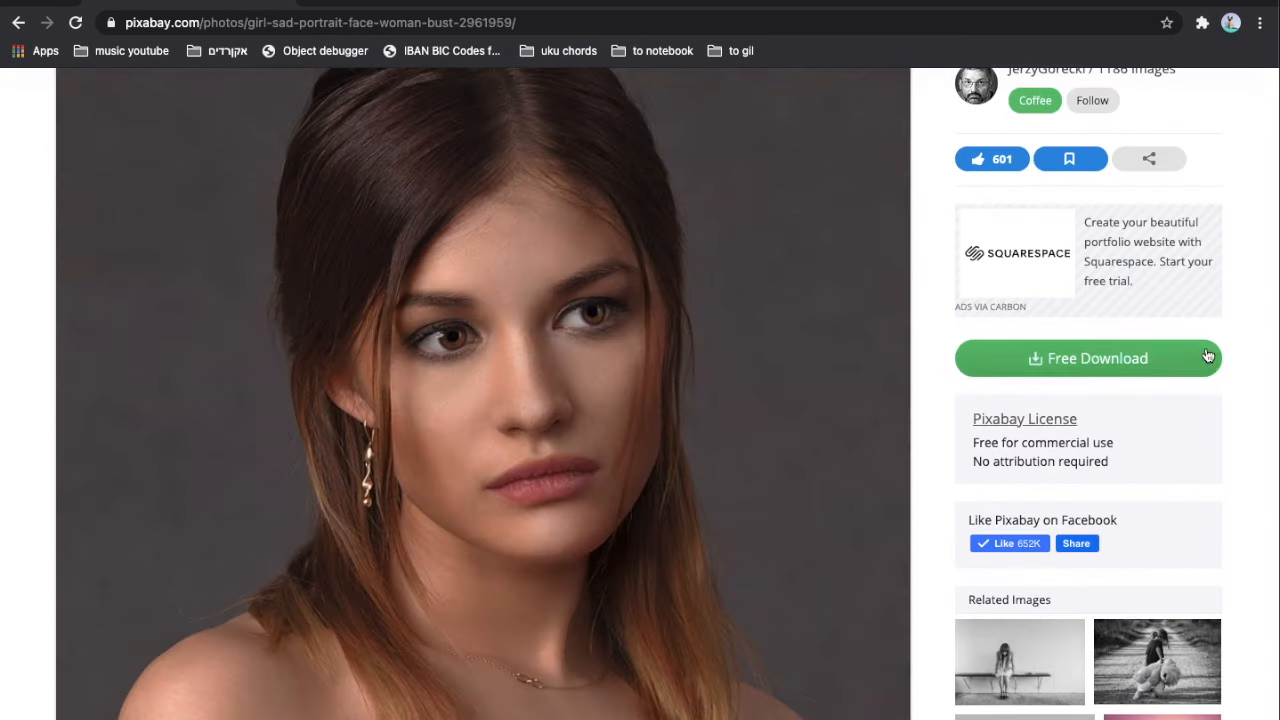
pyautogui.scroll(1, 875, 333)
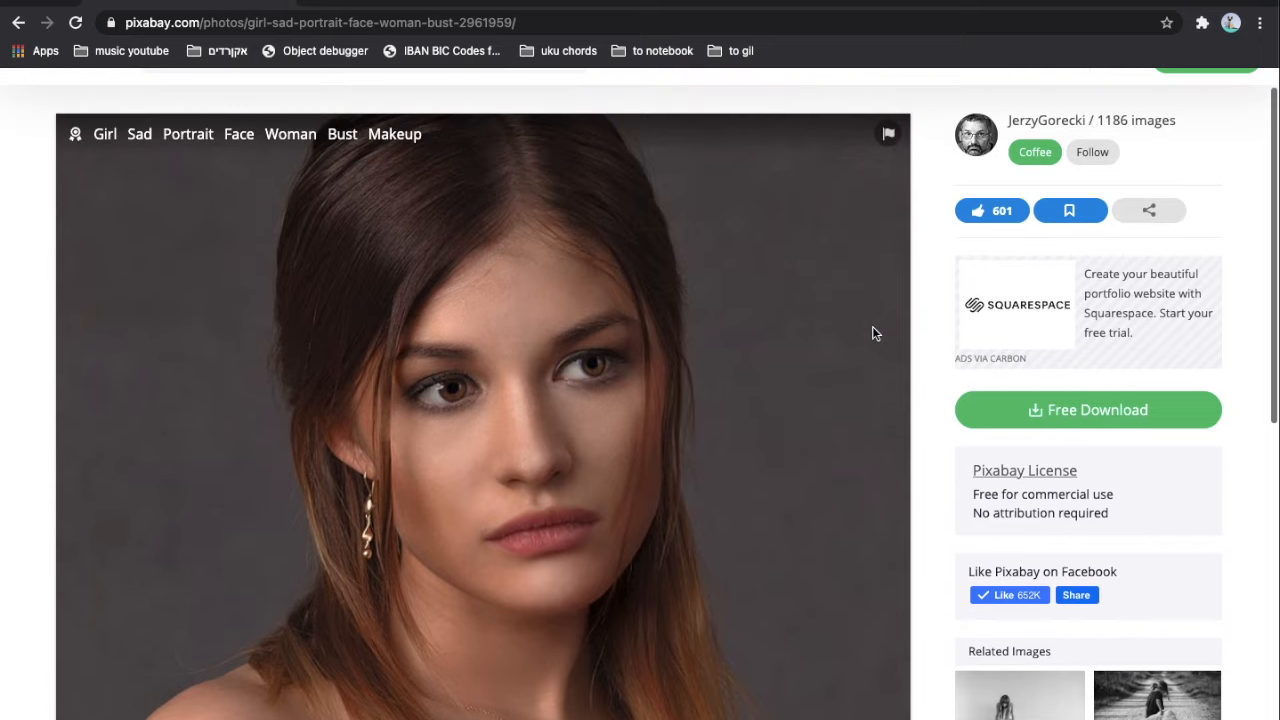
# Download the girl portrait as a 1920×1674 JPG, completing the captcha check.
pyautogui.click(1030, 412)
pyautogui.click(1028, 574)
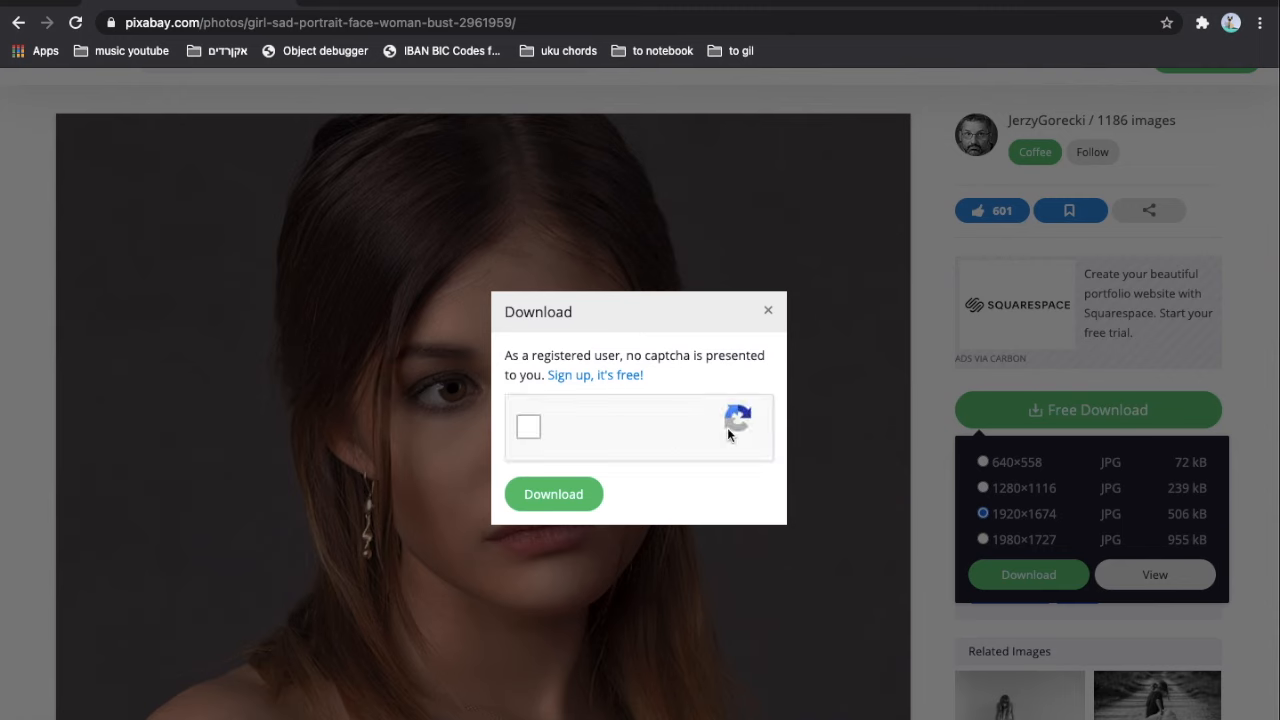
pyautogui.click(530, 431)
pyautogui.click(573, 496)
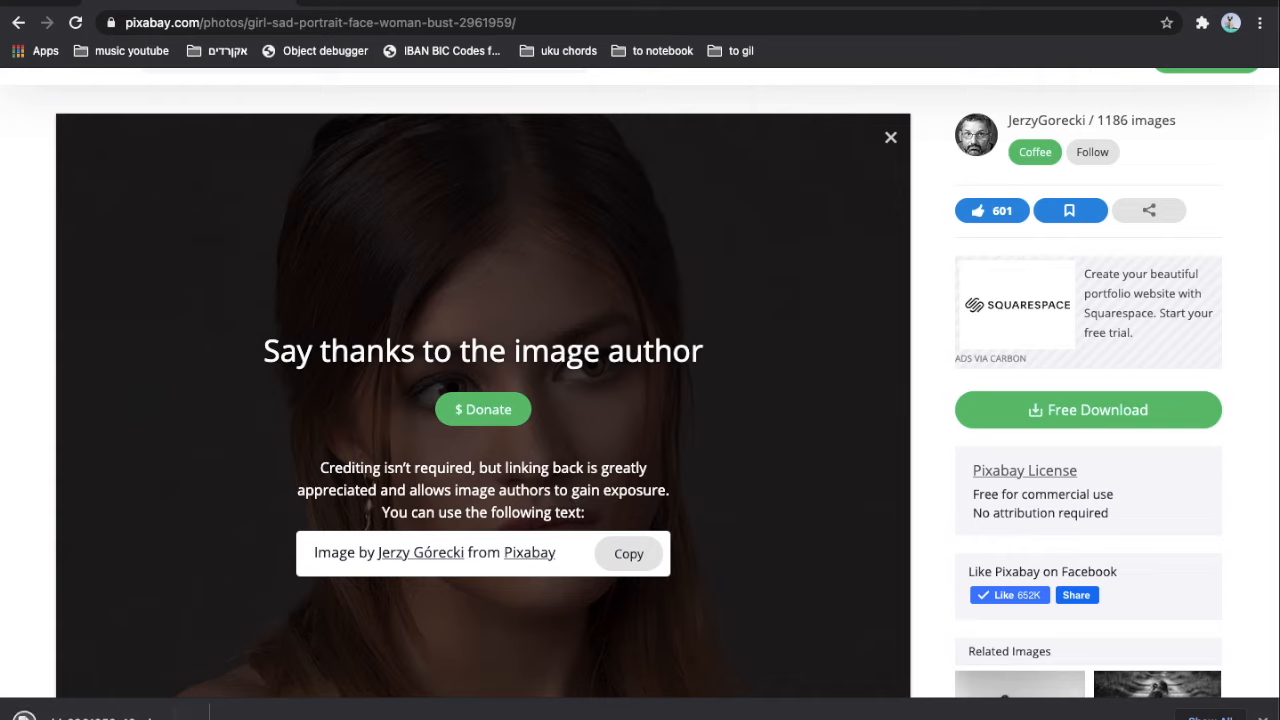
# Show the downloaded girl-2961959_1920.jpg in Finder and open it with CLIP STUDIO PAINT.
pyautogui.click(182, 712)
pyautogui.click(240, 702)
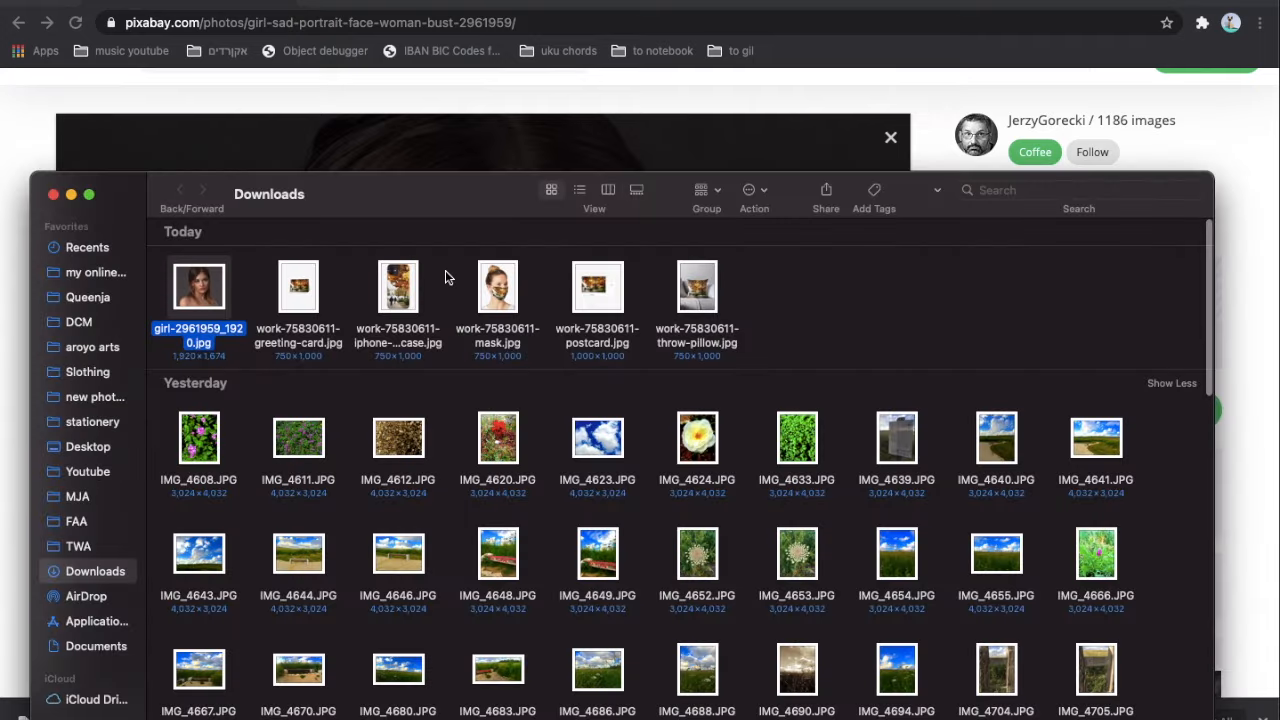
pyautogui.rightClick(210, 289)
pyautogui.moveTo(224, 318)
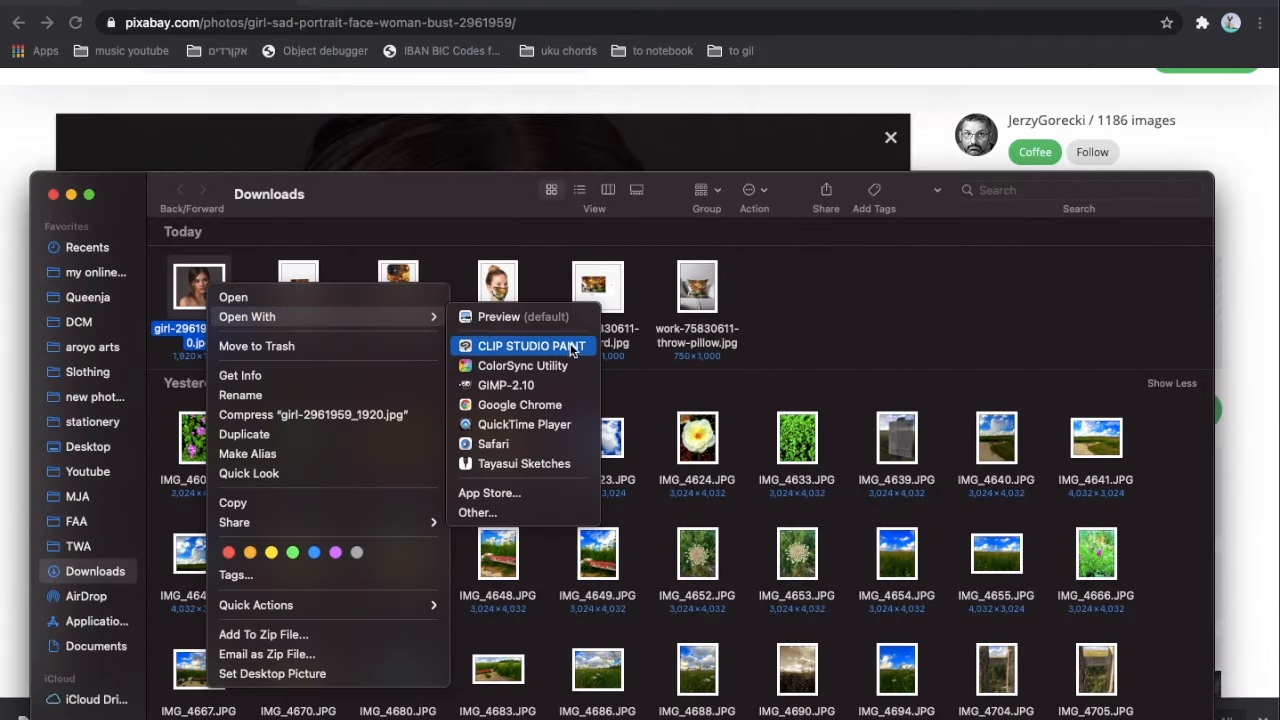
pyautogui.click(571, 349)
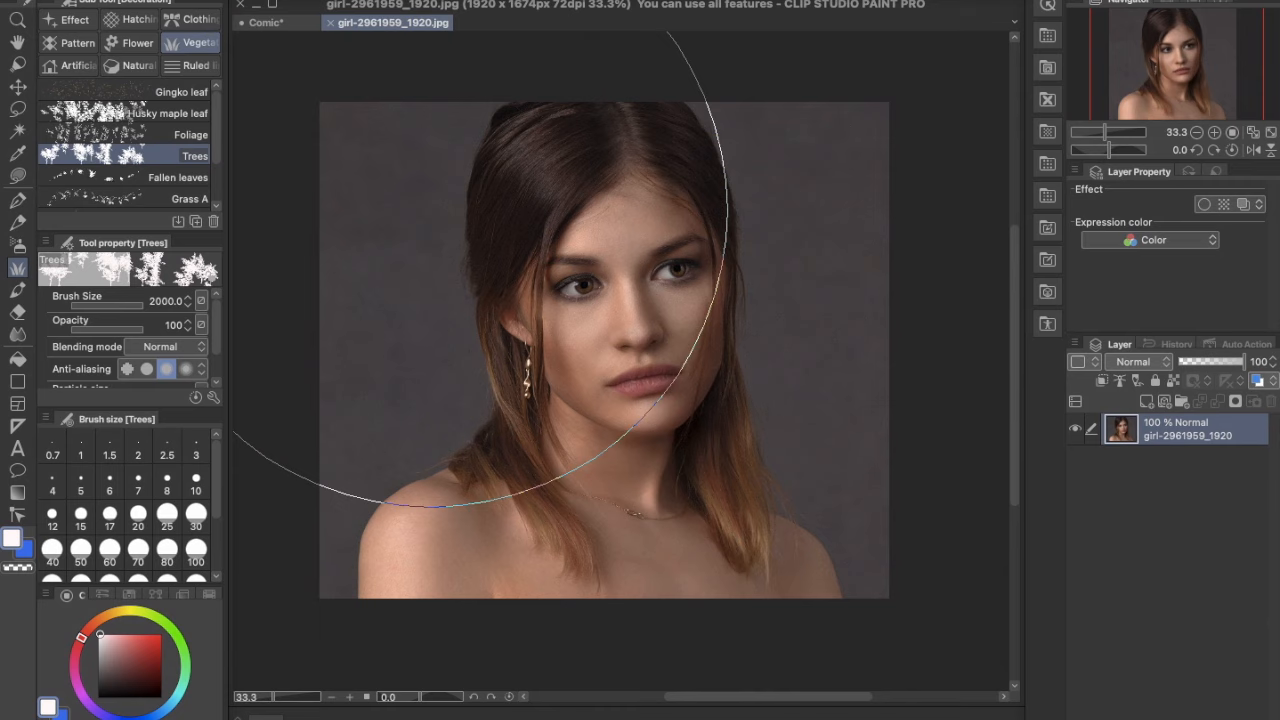
# Set the Soothing watercolor blend brush to size 45.2 and smooth the dark hair beside the forehead.
pyautogui.click(20, 338)
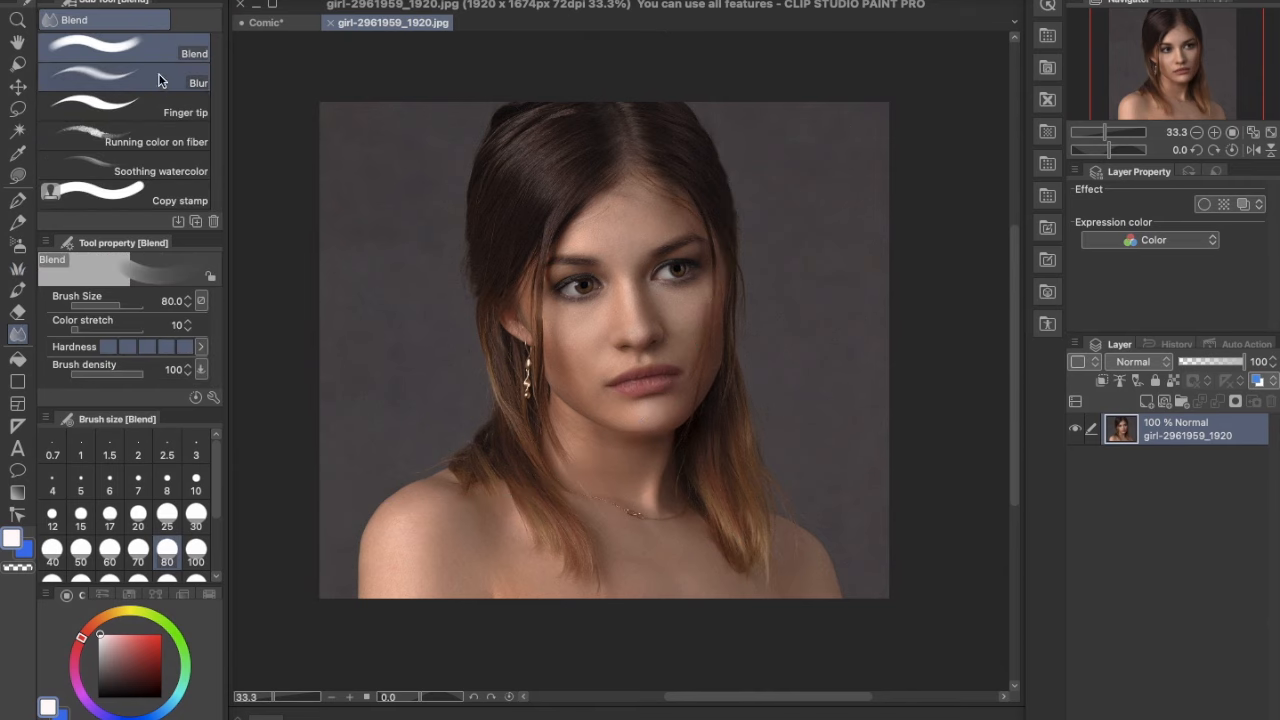
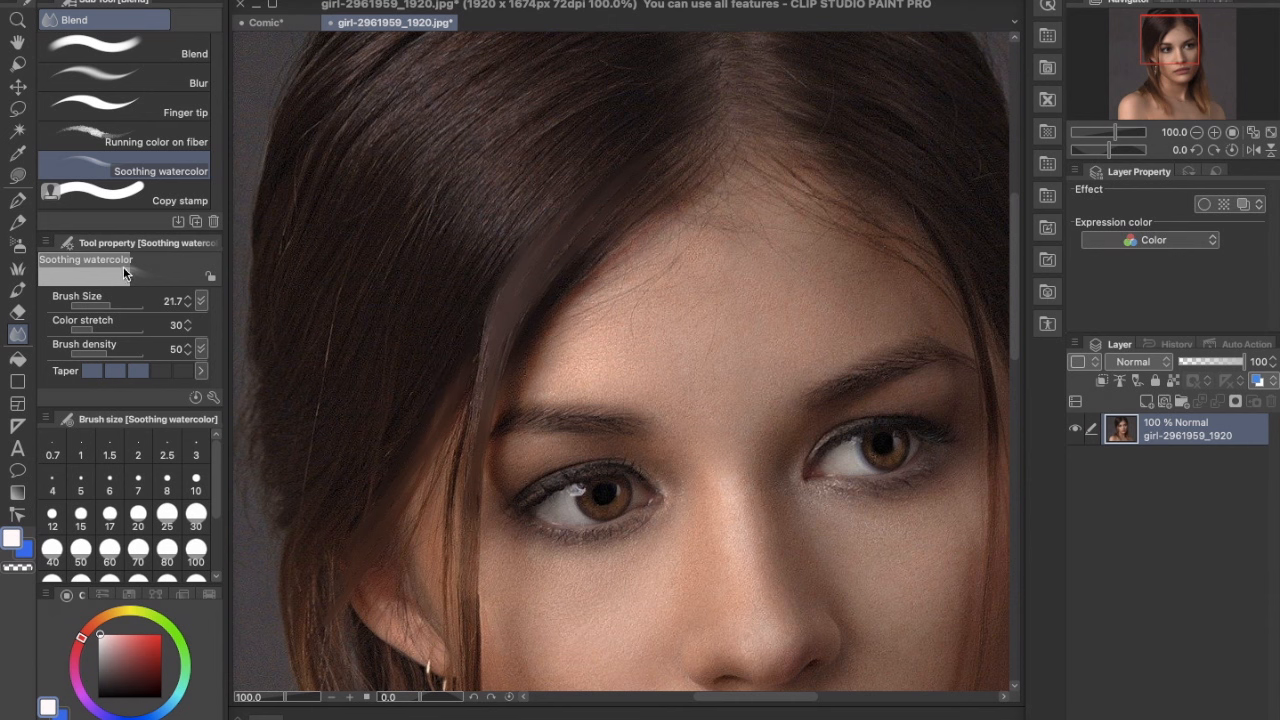
pyautogui.moveTo(110, 306); pyautogui.dragTo(115, 307)
pyautogui.moveTo(661, 134)
pyautogui.mouseDown()
pyautogui.moveTo(508, 241)
pyautogui.moveTo(561, 180)
pyautogui.moveTo(433, 418)
pyautogui.moveTo(507, 254)
pyautogui.moveTo(432, 386)
pyautogui.moveTo(653, 94)
pyautogui.moveTo(459, 280)
pyautogui.moveTo(581, 100)
pyautogui.moveTo(533, 155)
pyautogui.moveTo(454, 186)
pyautogui.moveTo(652, 44)
pyautogui.moveTo(491, 154)
pyautogui.moveTo(569, 54)
pyautogui.moveTo(355, 209)
pyautogui.moveTo(340, 198)
pyautogui.moveTo(425, 79)
pyautogui.moveTo(318, 174)
pyautogui.moveTo(290, 180)
pyautogui.moveTo(257, 337)
pyautogui.moveTo(338, 163)
pyautogui.moveTo(338, 238)
pyautogui.moveTo(368, 208)
pyautogui.moveTo(380, 250)
pyautogui.moveTo(421, 262)
pyautogui.moveTo(415, 294)
pyautogui.moveTo(329, 424)
pyautogui.moveTo(383, 258)
pyautogui.moveTo(375, 250)
pyautogui.moveTo(328, 290)
pyautogui.moveTo(292, 377)
pyautogui.moveTo(263, 518)
pyautogui.moveTo(289, 515)
pyautogui.moveTo(322, 470)
pyautogui.moveTo(351, 383)
pyautogui.mouseUp()
# Blend the hair beside the cheek, the ear and the earring with the Soothing watercolor brush.
pyautogui.scroll(-3, 609, 379)
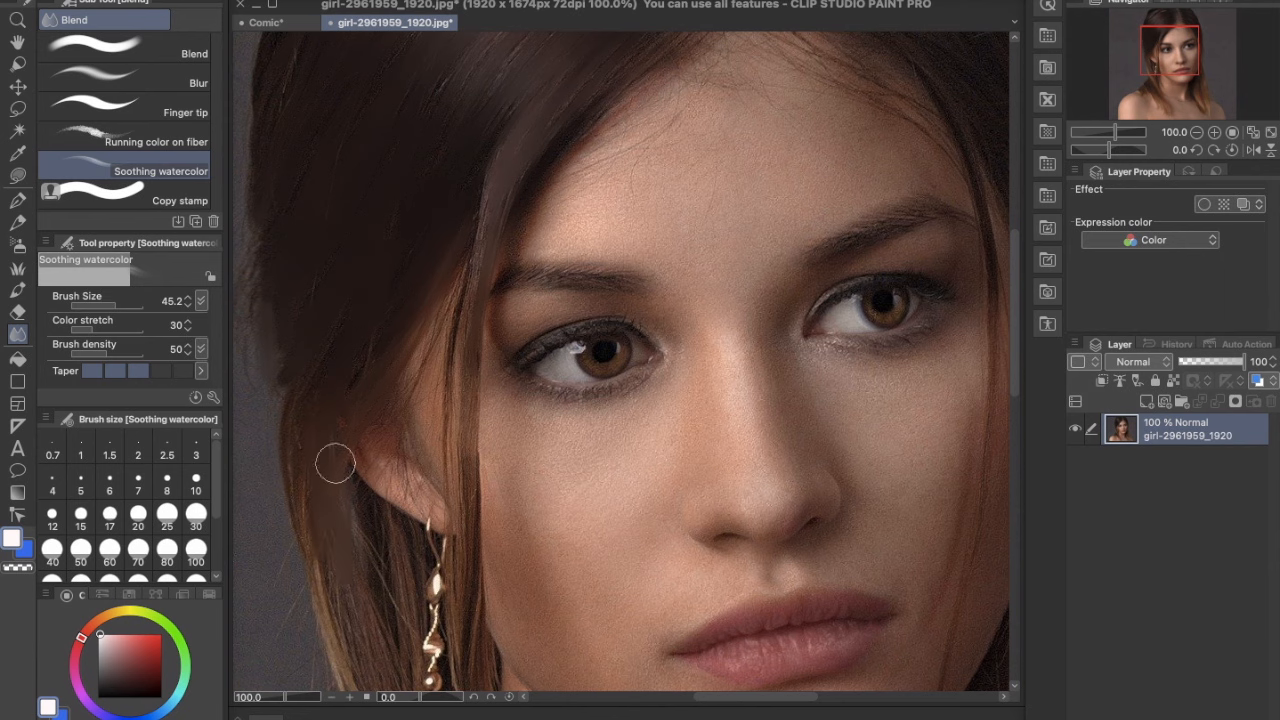
pyautogui.moveTo(550, 530); pyautogui.dragTo(552, 333)
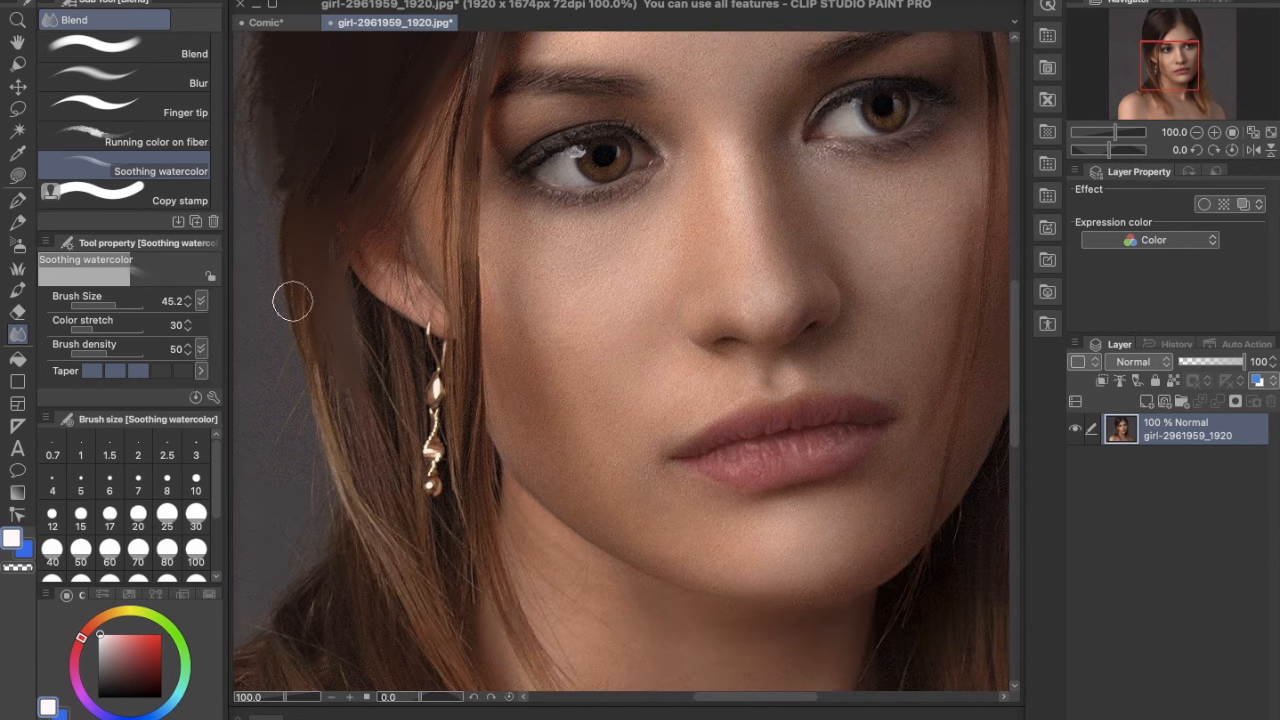
pyautogui.moveTo(346, 490)
pyautogui.mouseDown()
pyautogui.moveTo(363, 553)
pyautogui.moveTo(393, 585)
pyautogui.moveTo(357, 414)
pyautogui.moveTo(363, 397)
pyautogui.moveTo(401, 541)
pyautogui.moveTo(384, 412)
pyautogui.mouseUp()
pyautogui.moveTo(373, 273)
pyautogui.mouseDown()
pyautogui.moveTo(391, 254)
pyautogui.moveTo(366, 254)
pyautogui.moveTo(400, 251)
pyautogui.moveTo(437, 309)
pyautogui.moveTo(431, 220)
pyautogui.moveTo(430, 306)
pyautogui.moveTo(409, 257)
pyautogui.moveTo(429, 209)
pyautogui.moveTo(409, 194)
pyautogui.mouseUp()
pyautogui.moveTo(388, 265)
pyautogui.mouseDown()
pyautogui.moveTo(418, 238)
pyautogui.moveTo(393, 232)
pyautogui.moveTo(406, 182)
pyautogui.moveTo(361, 274)
pyautogui.moveTo(365, 247)
pyautogui.moveTo(330, 237)
pyautogui.moveTo(328, 257)
pyautogui.moveTo(350, 183)
pyautogui.moveTo(340, 188)
pyautogui.moveTo(333, 134)
pyautogui.mouseUp()
pyautogui.moveTo(369, 354)
pyautogui.mouseDown()
pyautogui.moveTo(366, 320)
pyautogui.moveTo(397, 352)
pyautogui.moveTo(381, 316)
pyautogui.moveTo(423, 346)
pyautogui.moveTo(398, 388)
pyautogui.moveTo(403, 437)
pyautogui.moveTo(432, 392)
pyautogui.moveTo(432, 410)
pyautogui.moveTo(437, 371)
pyautogui.moveTo(432, 500)
pyautogui.moveTo(432, 455)
pyautogui.moveTo(471, 363)
pyautogui.moveTo(436, 376)
pyautogui.moveTo(452, 360)
pyautogui.mouseUp()
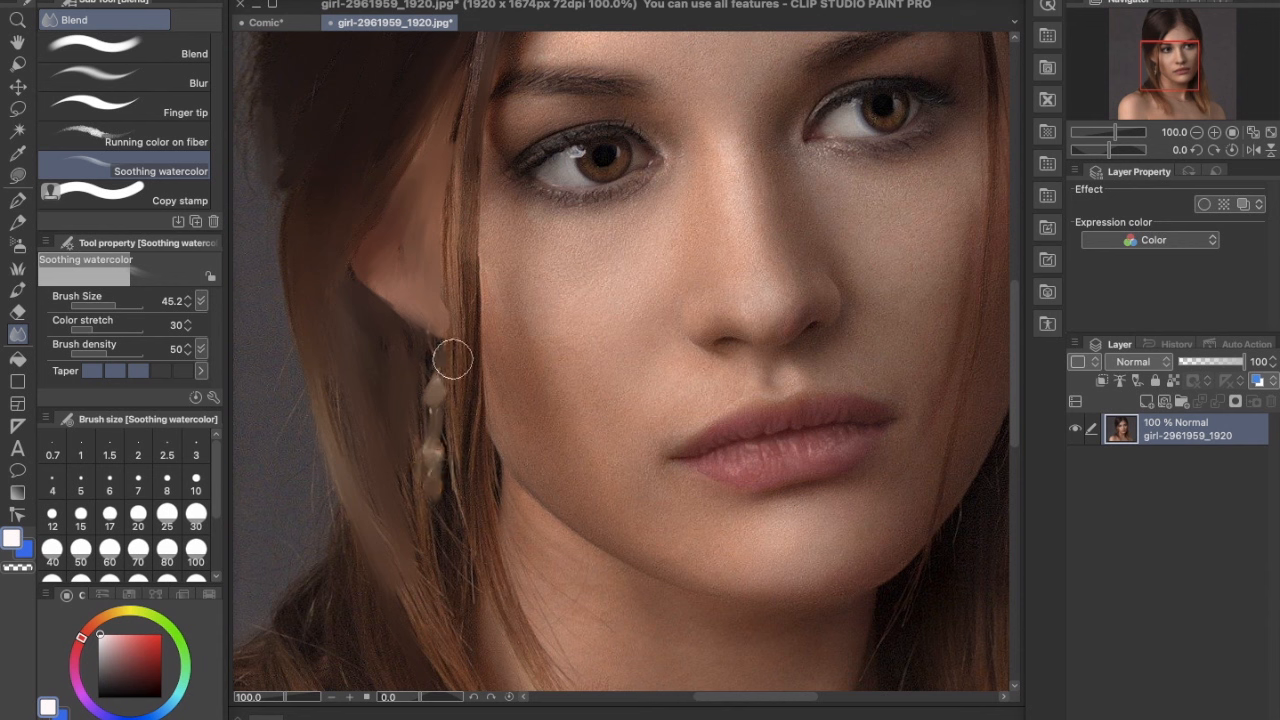
# Blend the hair strands beside the cheek and the jawline with the Soothing watercolor brush.
pyautogui.moveTo(480, 82)
pyautogui.mouseDown()
pyautogui.moveTo(456, 189)
pyautogui.moveTo(457, 264)
pyautogui.moveTo(473, 157)
pyautogui.moveTo(460, 292)
pyautogui.moveTo(468, 109)
pyautogui.moveTo(452, 333)
pyautogui.moveTo(462, 188)
pyautogui.moveTo(448, 316)
pyautogui.moveTo(464, 323)
pyautogui.moveTo(472, 240)
pyautogui.moveTo(473, 503)
pyautogui.moveTo(456, 425)
pyautogui.moveTo(477, 442)
pyautogui.moveTo(494, 535)
pyautogui.mouseUp()
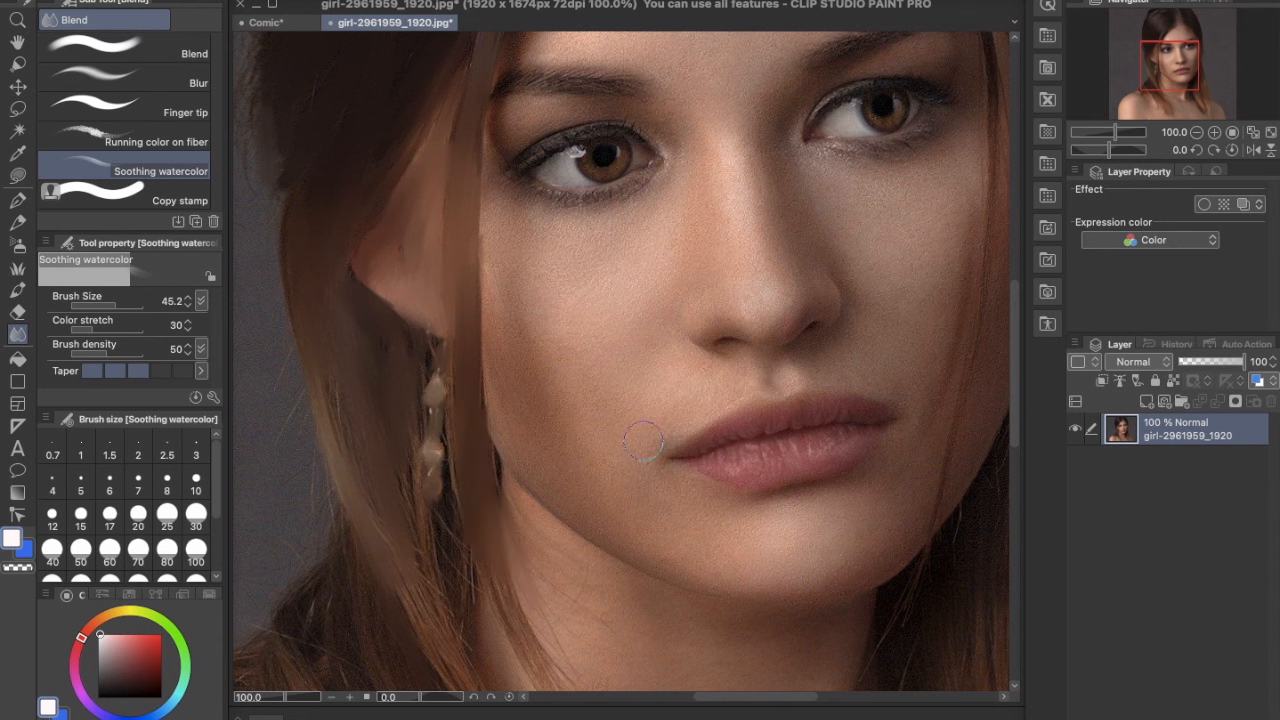
pyautogui.scroll(-5, 654, 480)
pyautogui.moveTo(497, 390)
pyautogui.mouseDown()
pyautogui.moveTo(557, 529)
pyautogui.moveTo(477, 431)
pyautogui.moveTo(438, 449)
pyautogui.moveTo(400, 246)
pyautogui.moveTo(420, 289)
pyautogui.moveTo(423, 194)
pyautogui.moveTo(430, 285)
pyautogui.moveTo(423, 149)
pyautogui.moveTo(337, 86)
pyautogui.moveTo(394, 206)
pyautogui.moveTo(379, 245)
pyautogui.moveTo(334, 206)
pyautogui.moveTo(437, 349)
pyautogui.moveTo(450, 248)
pyautogui.moveTo(426, 249)
pyautogui.moveTo(440, 194)
pyautogui.moveTo(500, 320)
pyautogui.moveTo(560, 331)
pyautogui.moveTo(517, 274)
pyautogui.moveTo(602, 344)
pyautogui.moveTo(710, 400)
pyautogui.mouseUp()
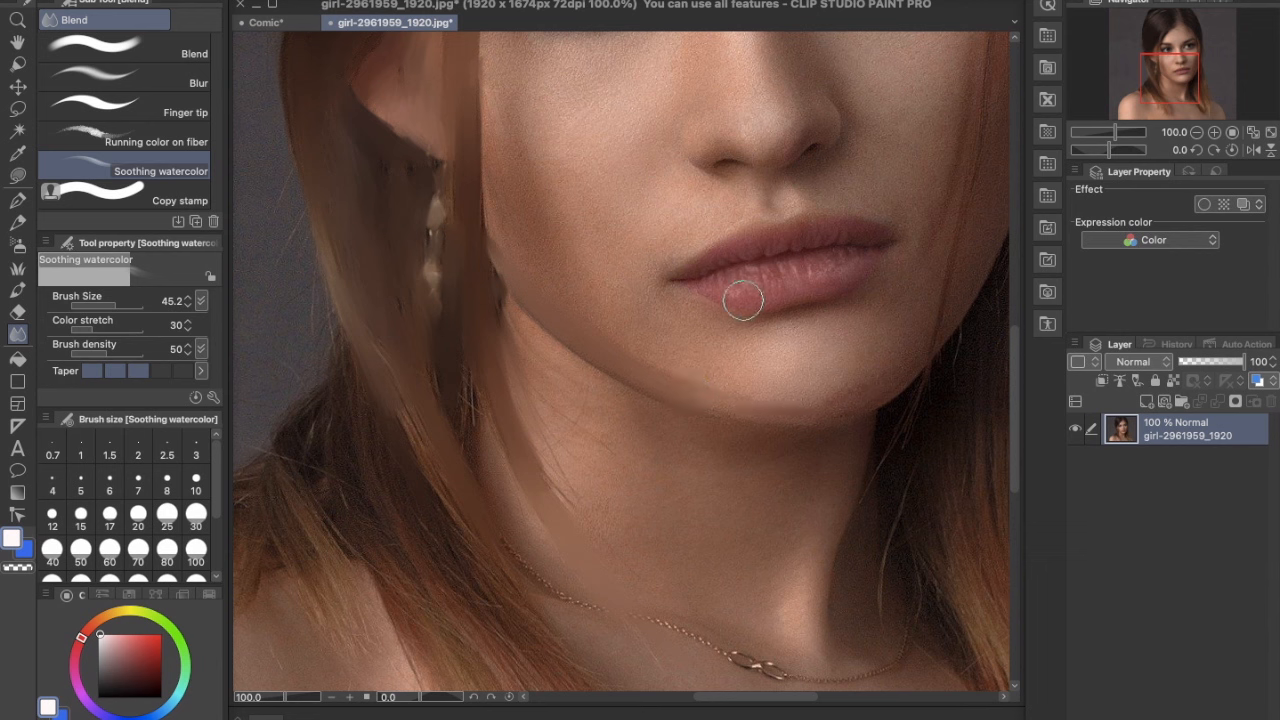
# Smooth the lips and the skin around the base of the nose with the Soothing watercolor brush.
pyautogui.moveTo(713, 287)
pyautogui.mouseDown()
pyautogui.moveTo(785, 260)
pyautogui.moveTo(744, 273)
pyautogui.moveTo(854, 264)
pyautogui.moveTo(817, 239)
pyautogui.moveTo(755, 237)
pyautogui.moveTo(691, 271)
pyautogui.moveTo(816, 236)
pyautogui.moveTo(798, 234)
pyautogui.moveTo(811, 218)
pyautogui.moveTo(830, 224)
pyautogui.moveTo(800, 245)
pyautogui.moveTo(758, 227)
pyautogui.moveTo(676, 287)
pyautogui.moveTo(898, 244)
pyautogui.mouseUp()
pyautogui.moveTo(845, 154); pyautogui.dragTo(739, 291)
pyautogui.moveTo(664, 344)
pyautogui.mouseDown()
pyautogui.moveTo(677, 343)
pyautogui.moveTo(629, 318)
pyautogui.mouseUp()
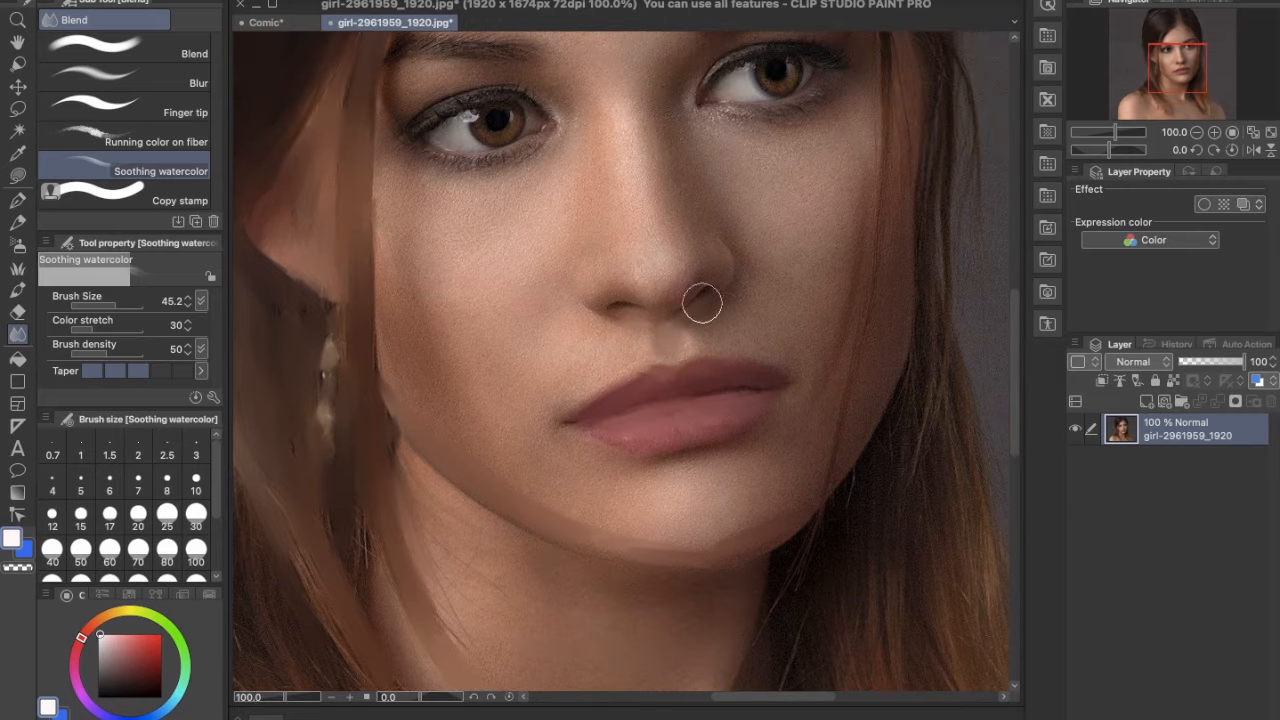
pyautogui.hotkey('ctrl', '-')
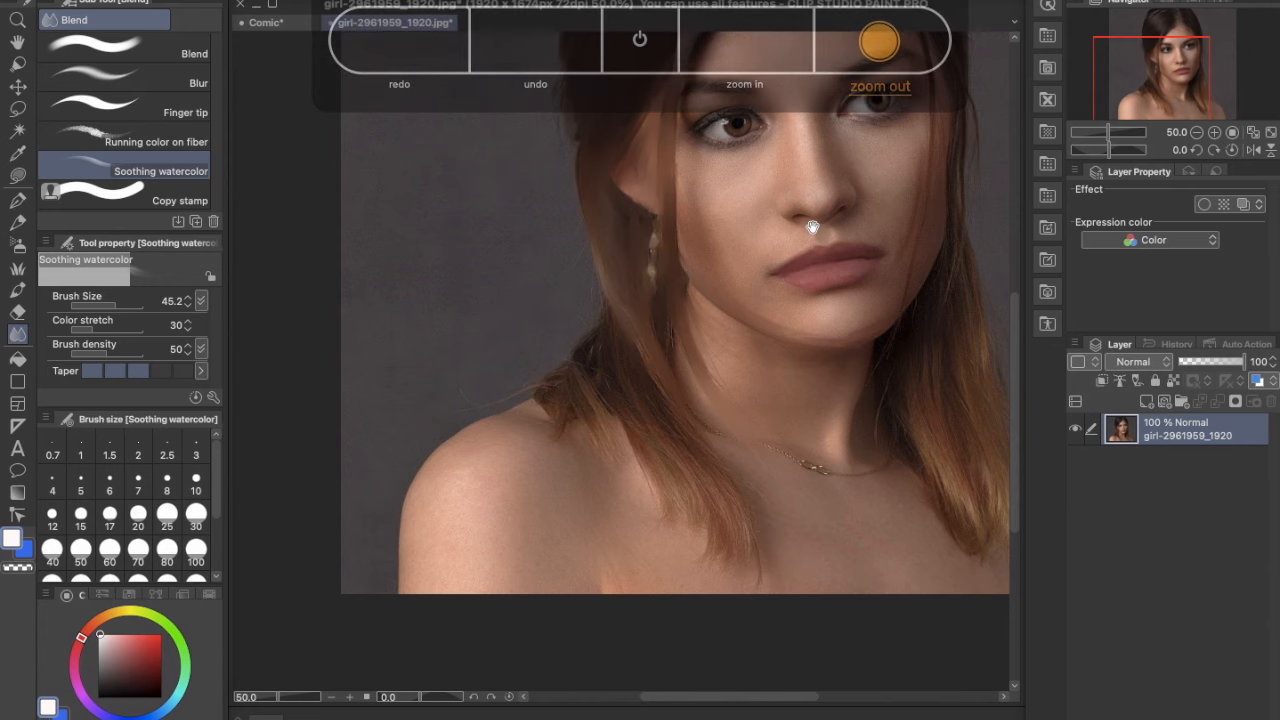
pyautogui.hscroll(2, 812, 227)
pyautogui.scroll(4, 812, 227)
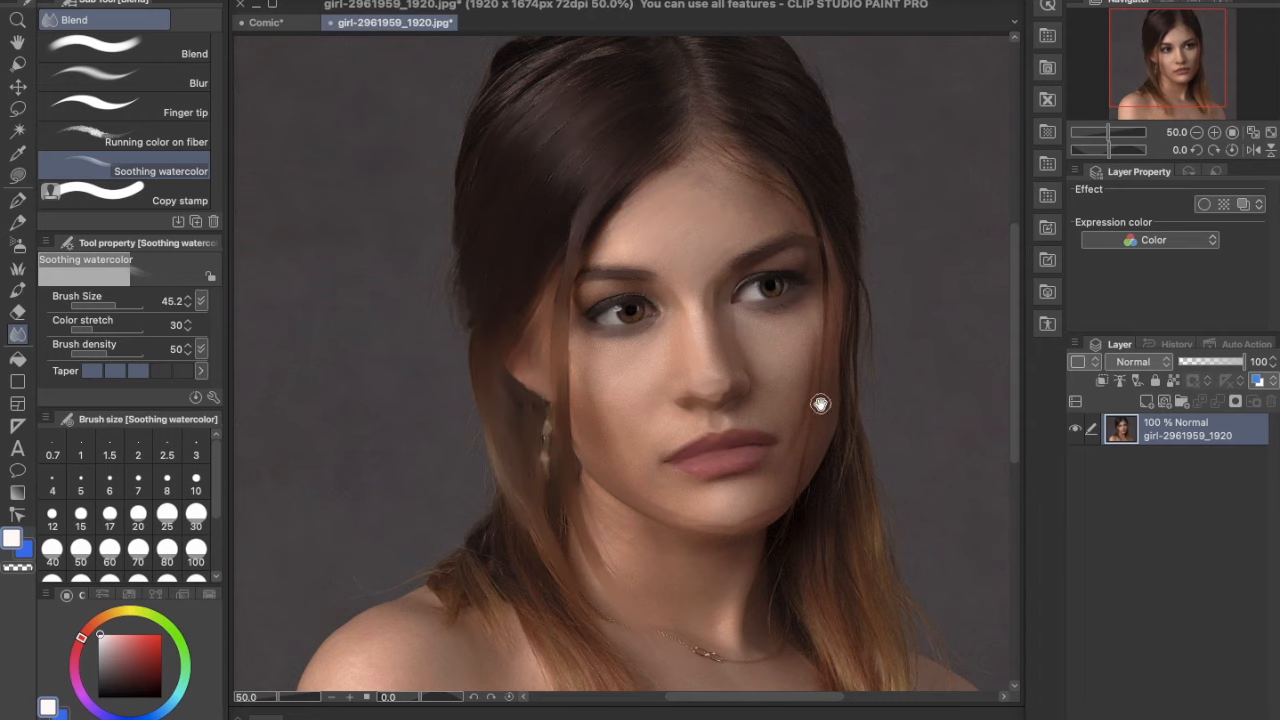
# Blend the forehead and cheek with the Running color on fiber brush at size 200, undoing the last stroke.
pyautogui.moveTo(820, 403); pyautogui.dragTo(846, 203)
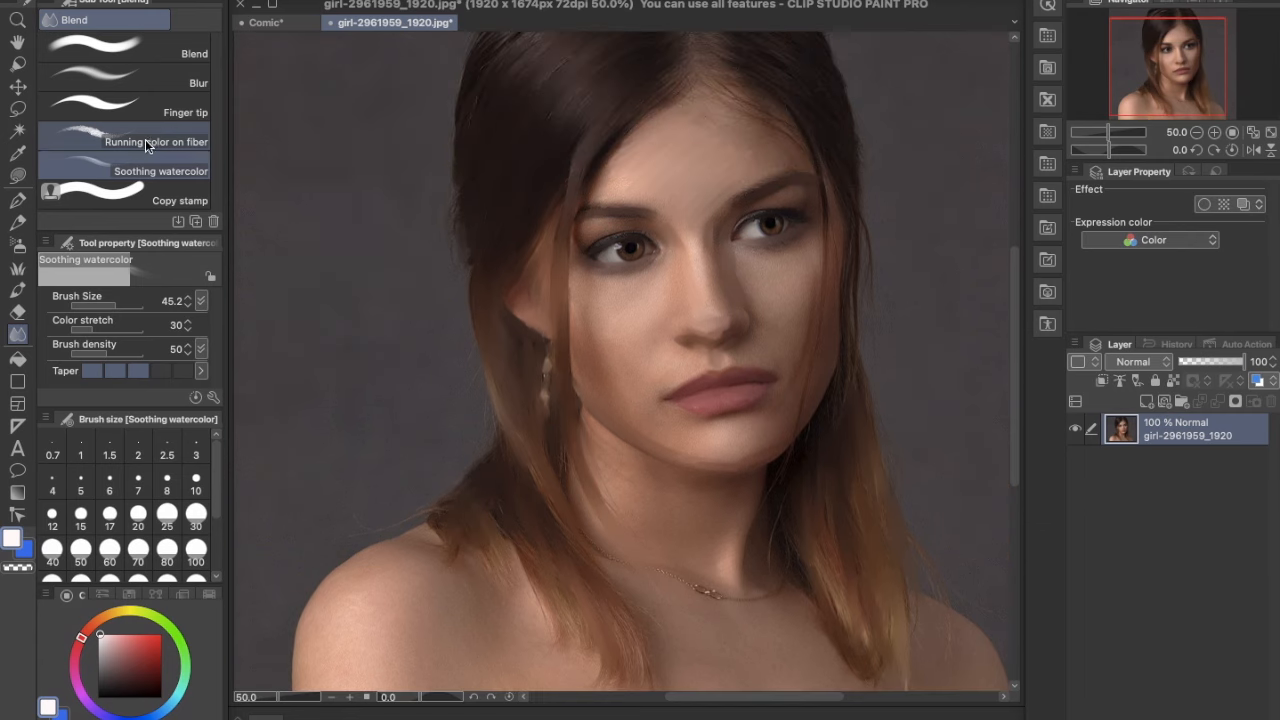
pyautogui.moveTo(662, 166); pyautogui.dragTo(721, 143)
pyautogui.moveTo(755, 333); pyautogui.dragTo(779, 283)
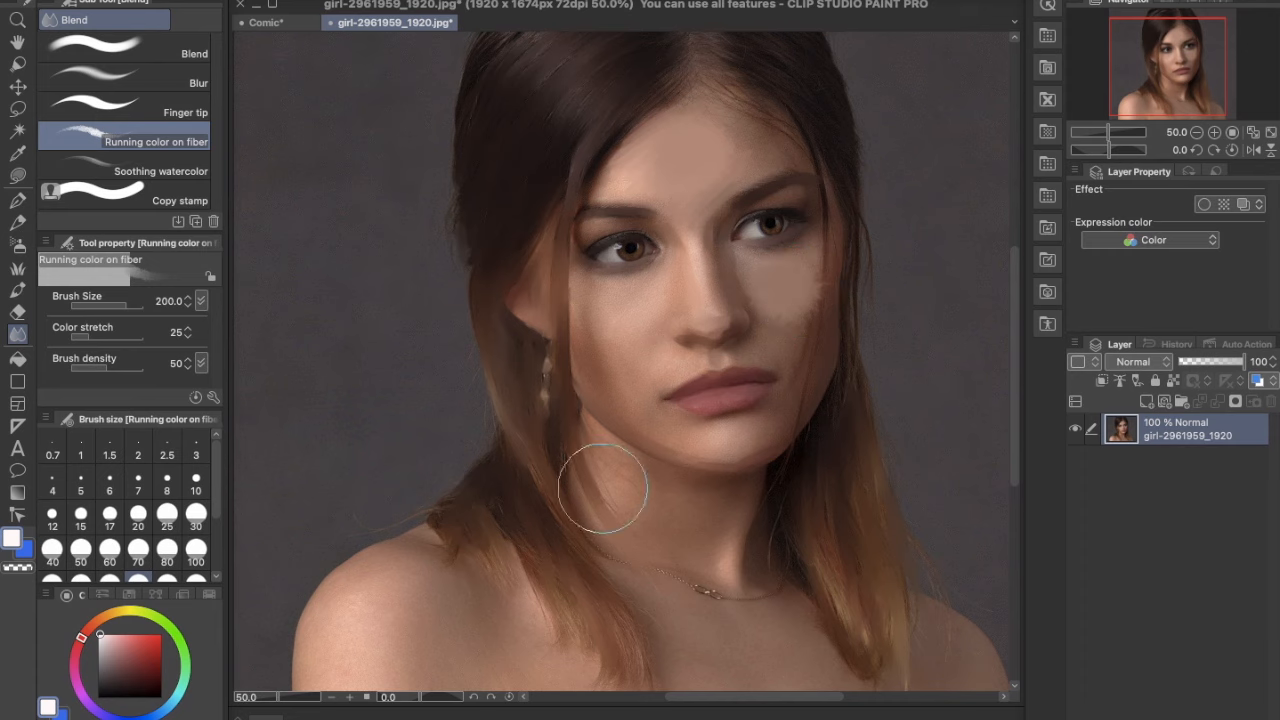
pyautogui.hotkey('ctrl', 'z')
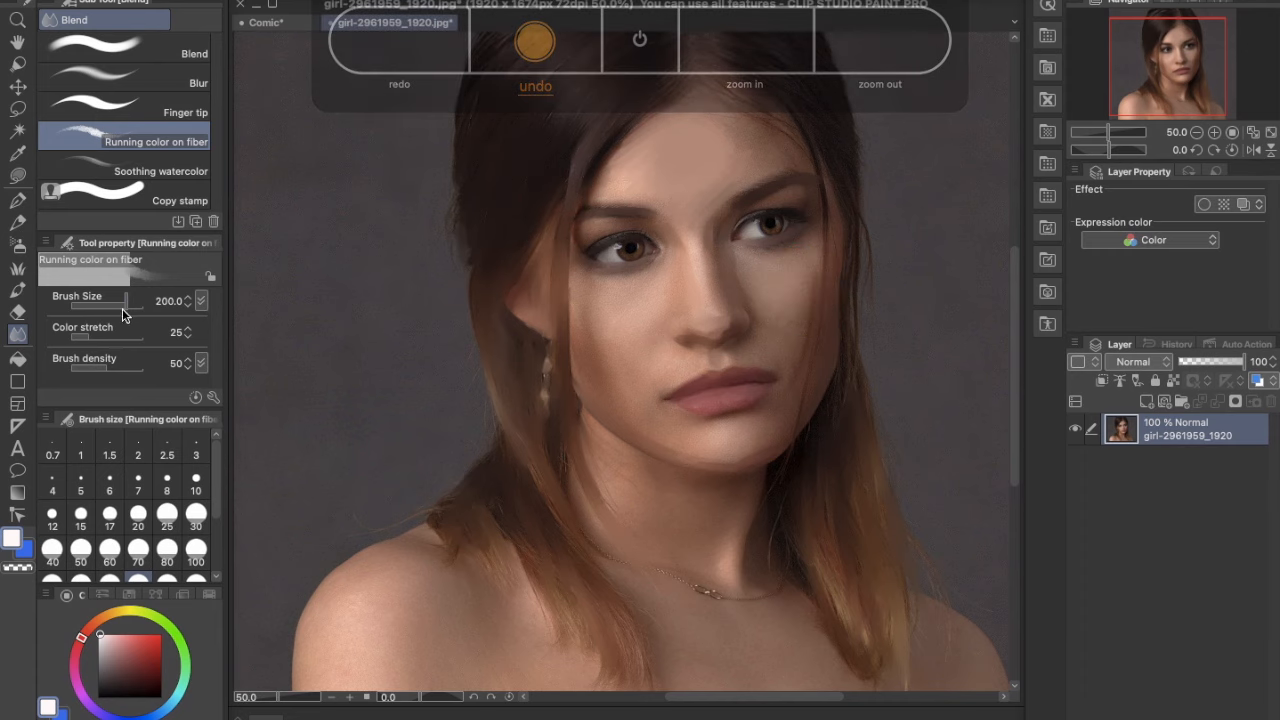
# Set the Running color on fiber brush to size 21.7 and blend the hair ends resting on the shoulder.
pyautogui.moveTo(126, 306); pyautogui.dragTo(113, 311)
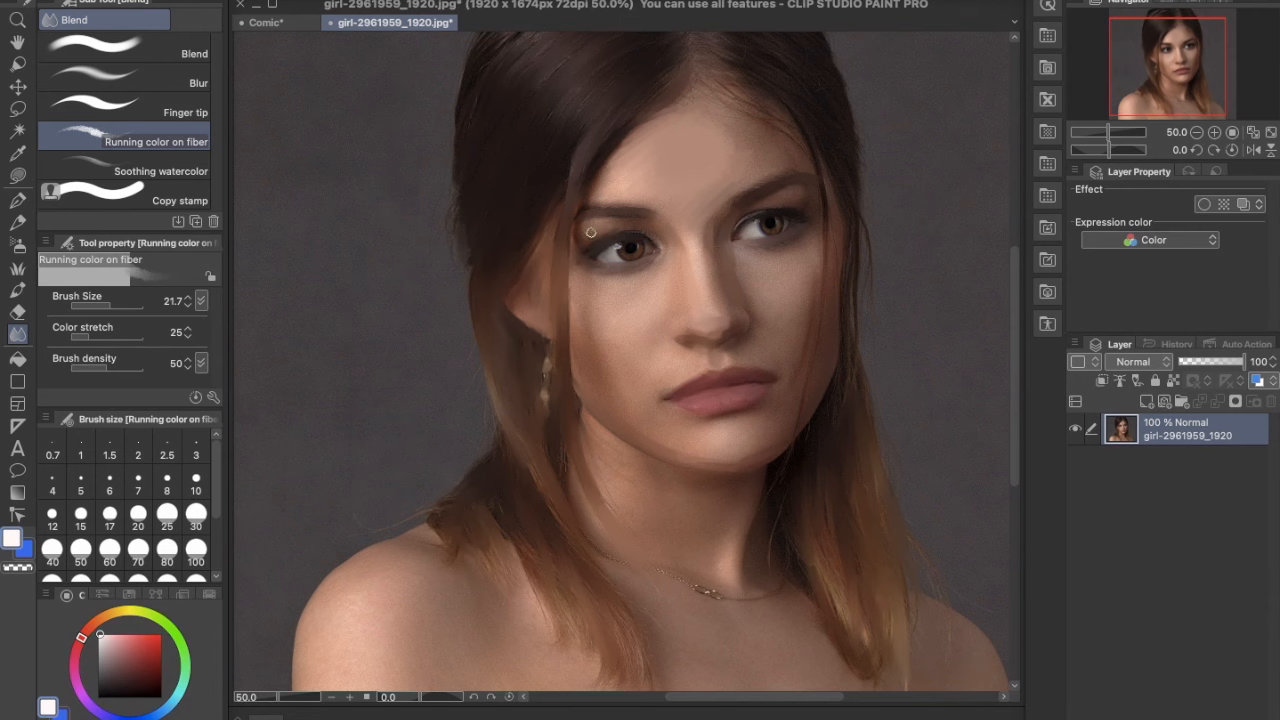
pyautogui.press('super+plus')
pyautogui.press('super+plus')
pyautogui.press('super+plus')
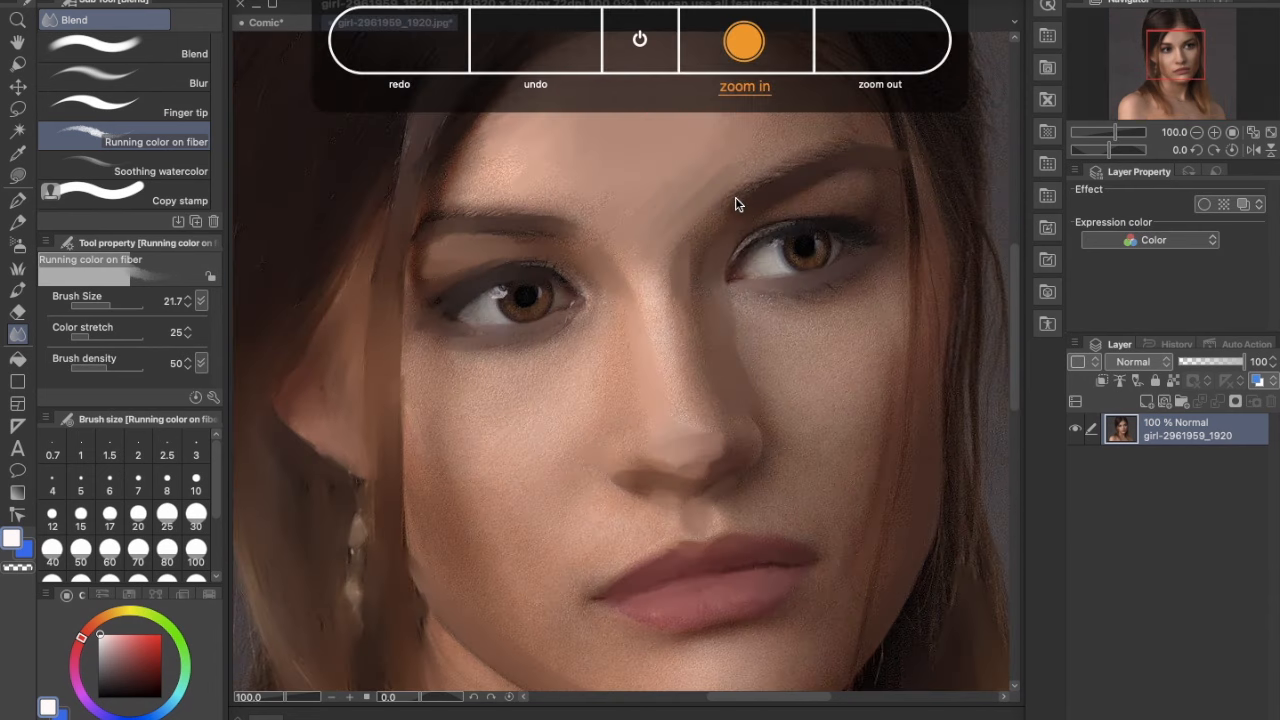
pyautogui.moveTo(698, 493); pyautogui.dragTo(698, 145)
pyautogui.scroll(-10, 660, 474)
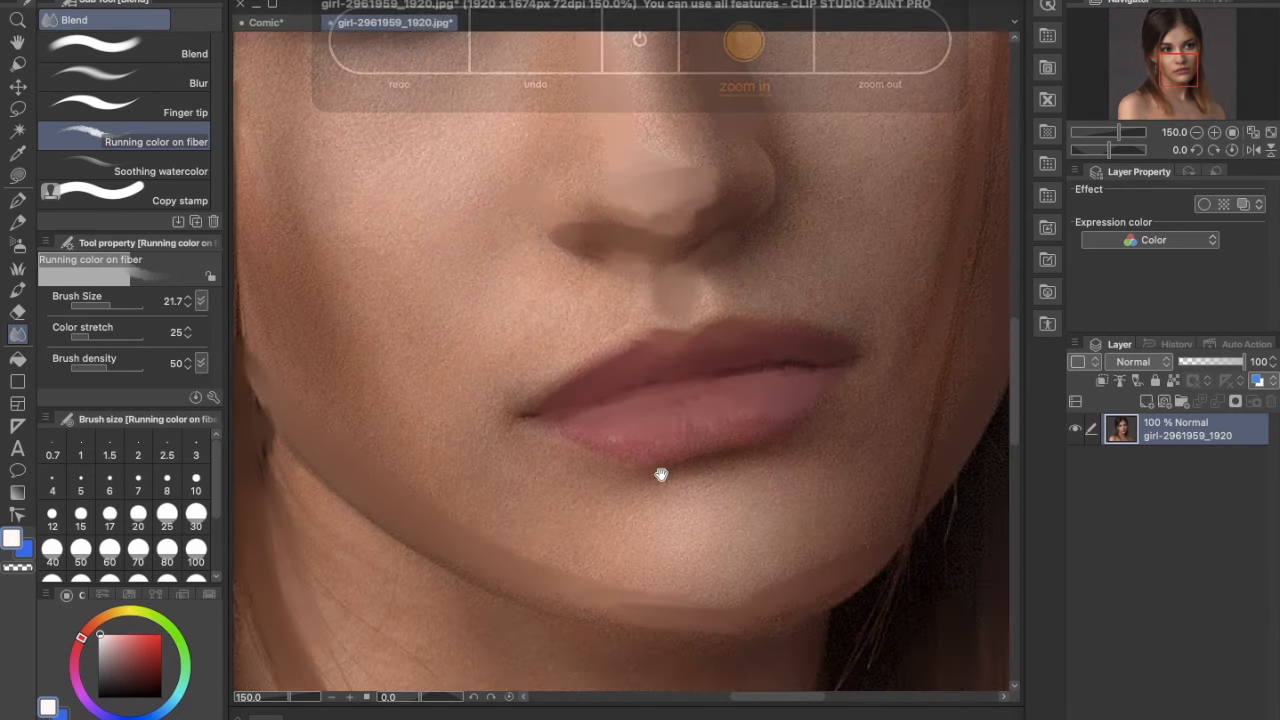
pyautogui.hscroll(-10, 583, 335)
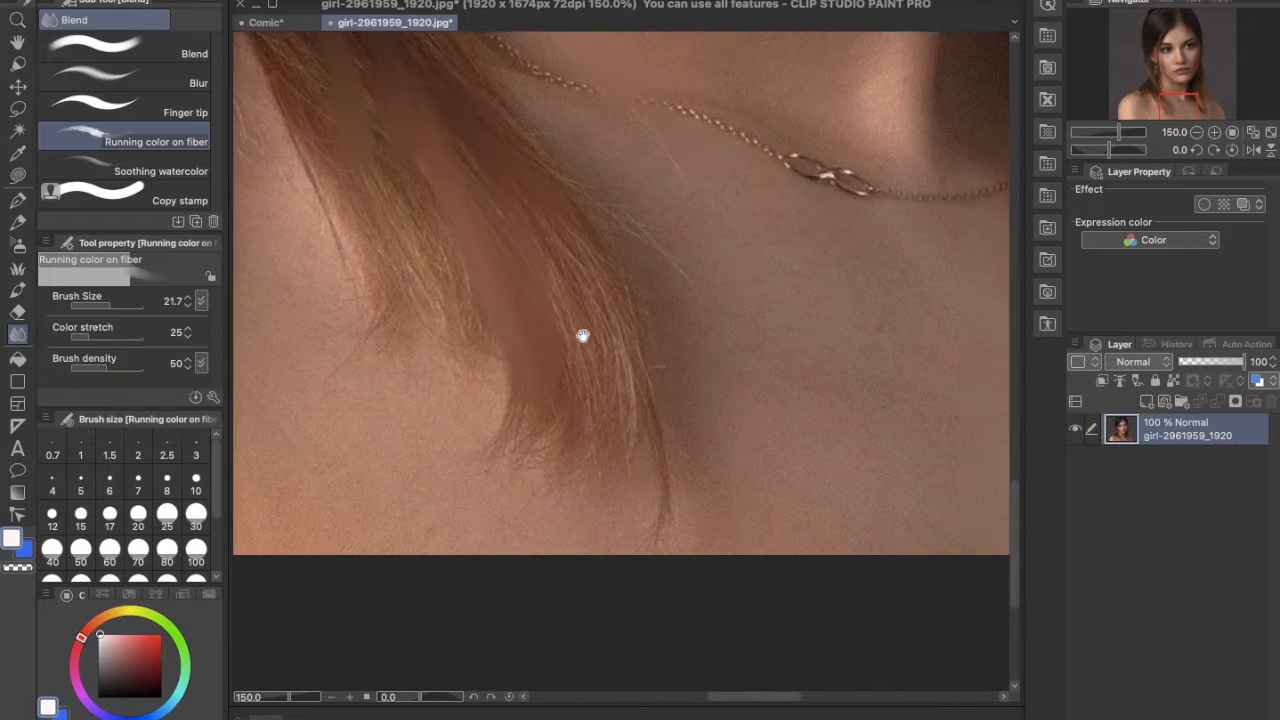
pyautogui.scroll(5, 571, 194)
pyautogui.hscroll(-5, 571, 194)
pyautogui.scroll(3, 571, 194)
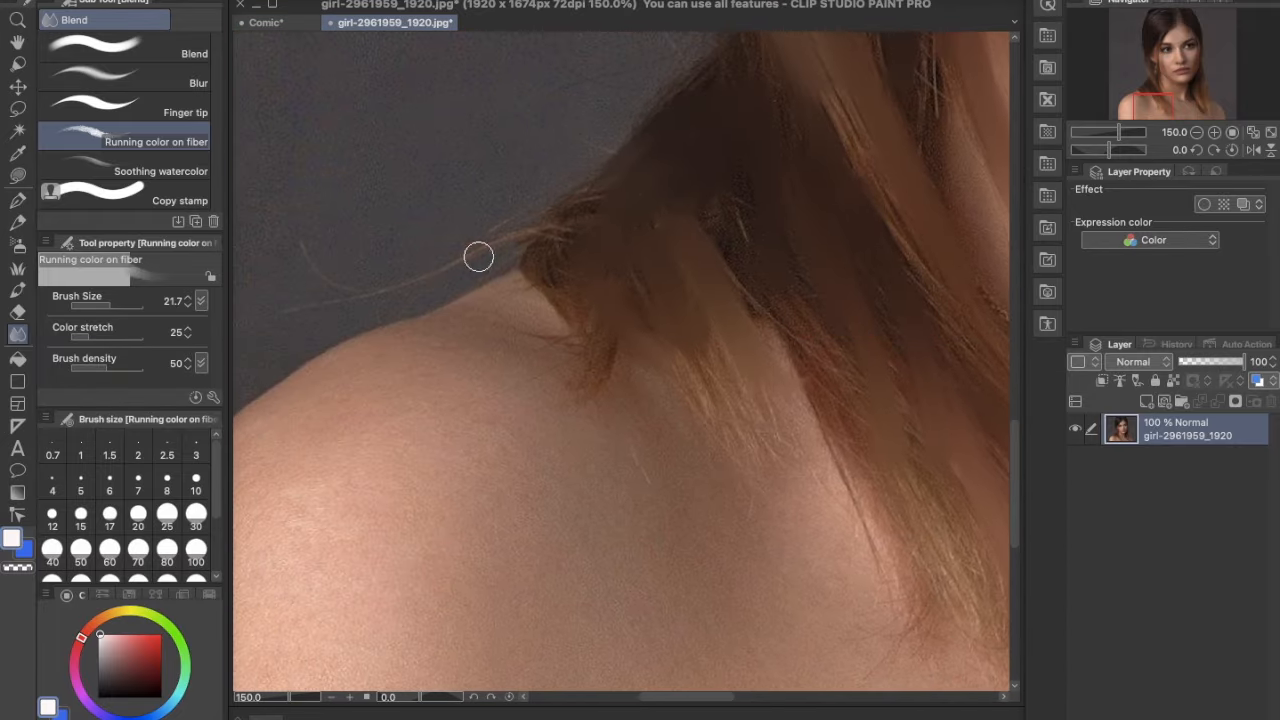
pyautogui.moveTo(570, 274)
pyautogui.mouseDown()
pyautogui.moveTo(583, 377)
pyautogui.moveTo(574, 343)
pyautogui.mouseUp()
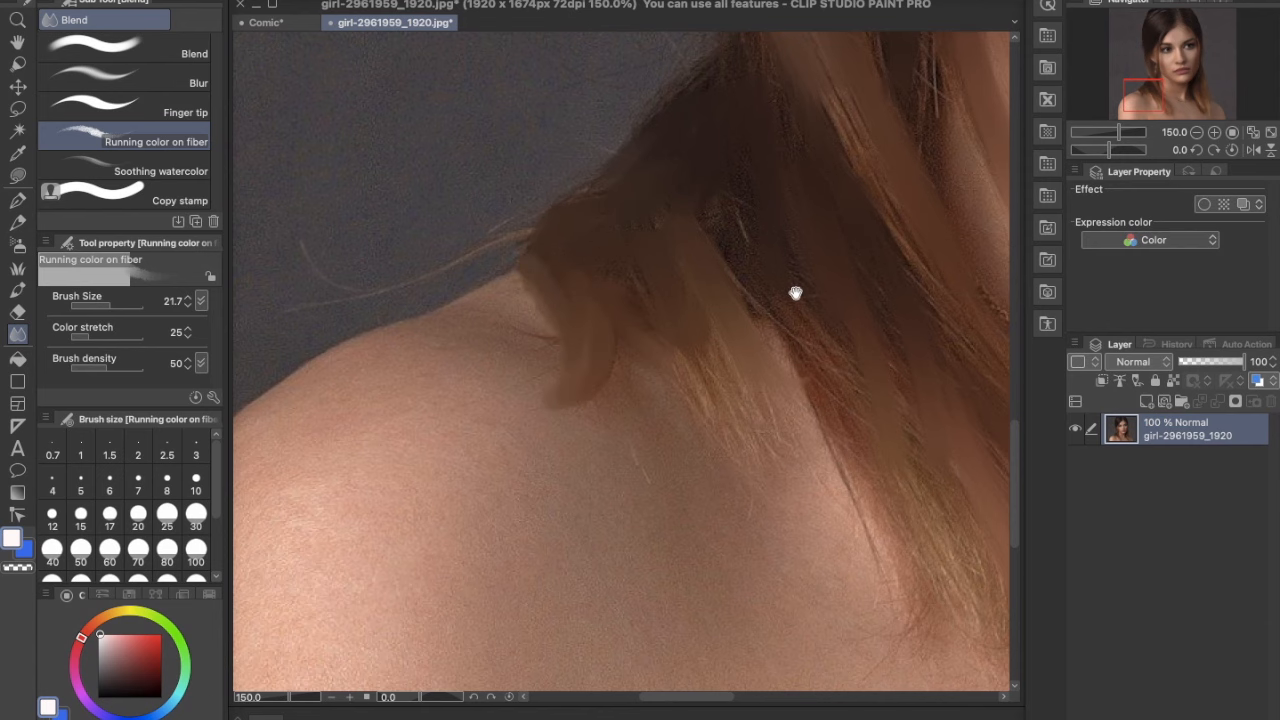
# Blend away the reflections in the irises of both eyes with the Running color on fiber brush.
pyautogui.moveTo(795, 292); pyautogui.dragTo(635, 285)
pyautogui.press('super+minus')
pyautogui.press('super+minus')
pyautogui.press('super+minus')
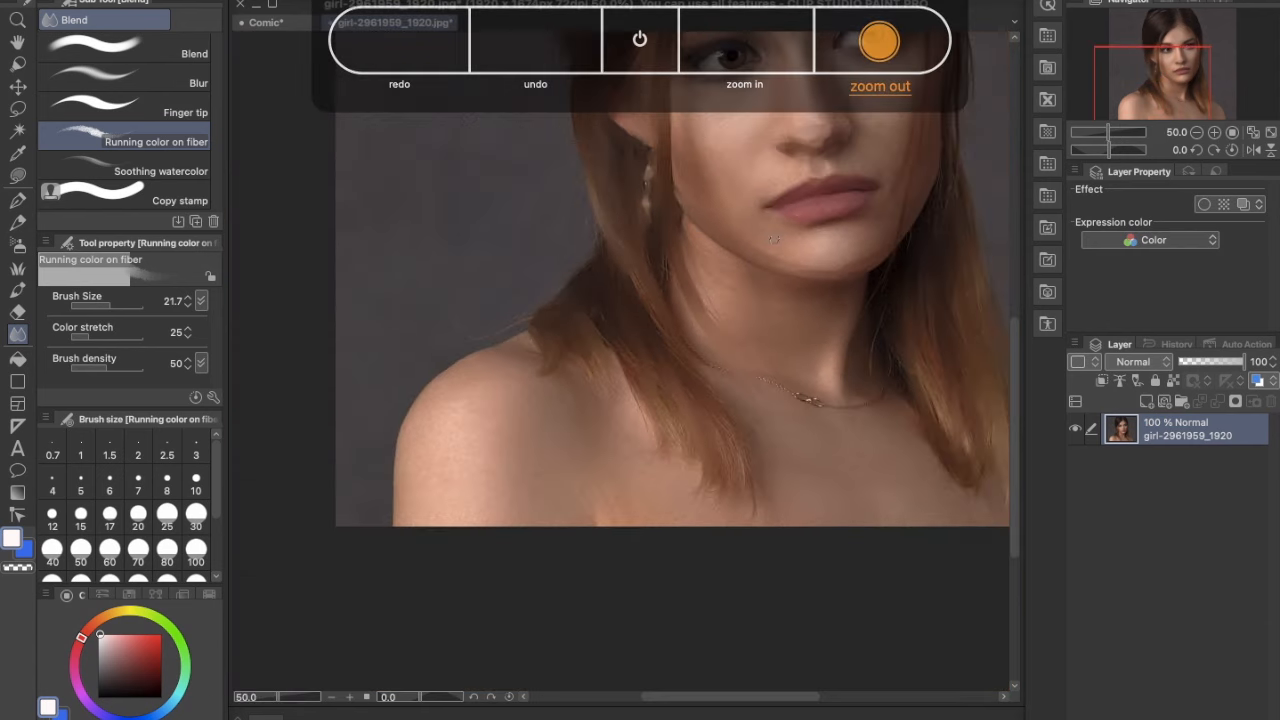
pyautogui.hscroll(4, 778, 242)
pyautogui.scroll(4, 778, 242)
pyautogui.press('super+plus')
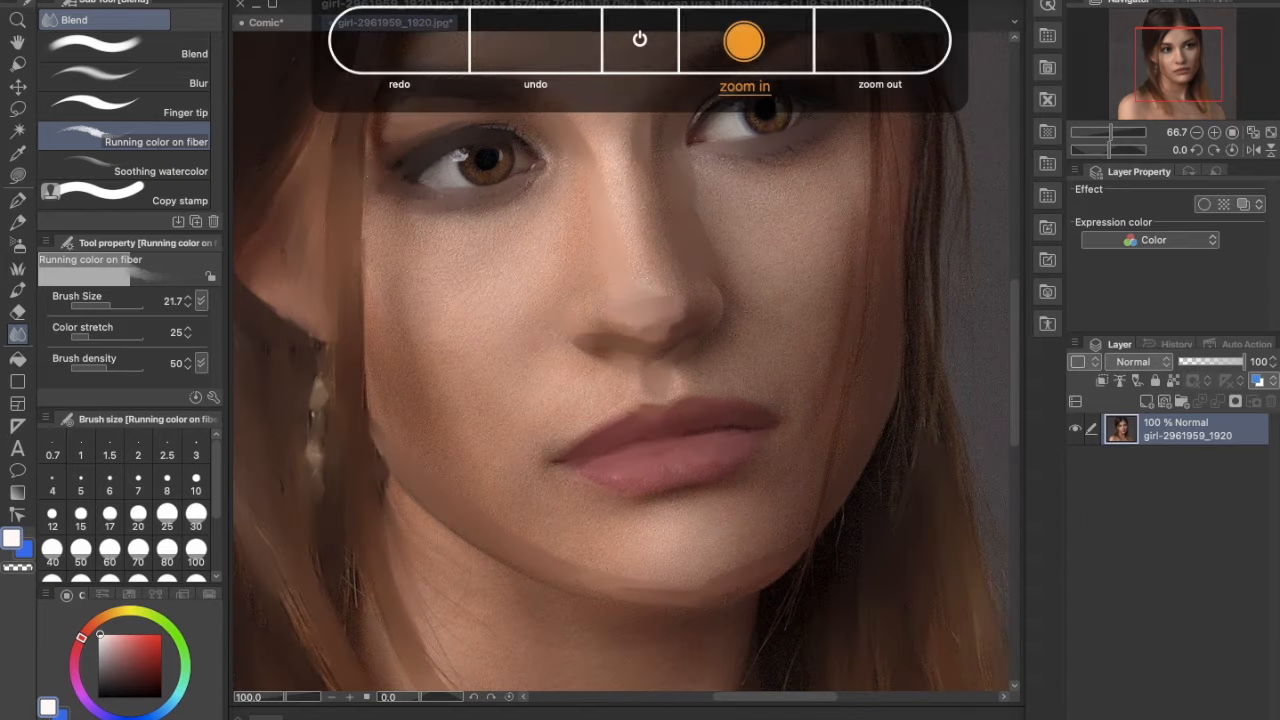
pyautogui.press('super+plus')
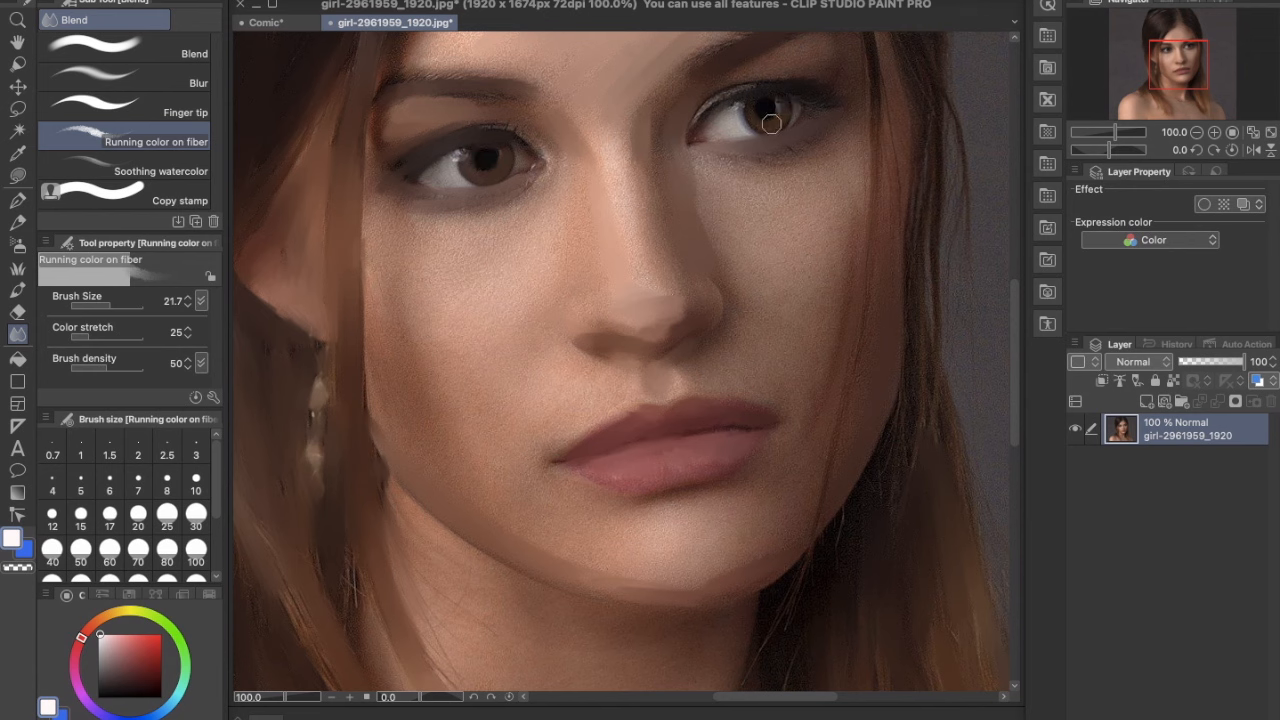
# Smudge the hair around the neck and shoulders with the Finger tip brush at size 24.5.
pyautogui.press('super+minus')
pyautogui.press('super+minus')
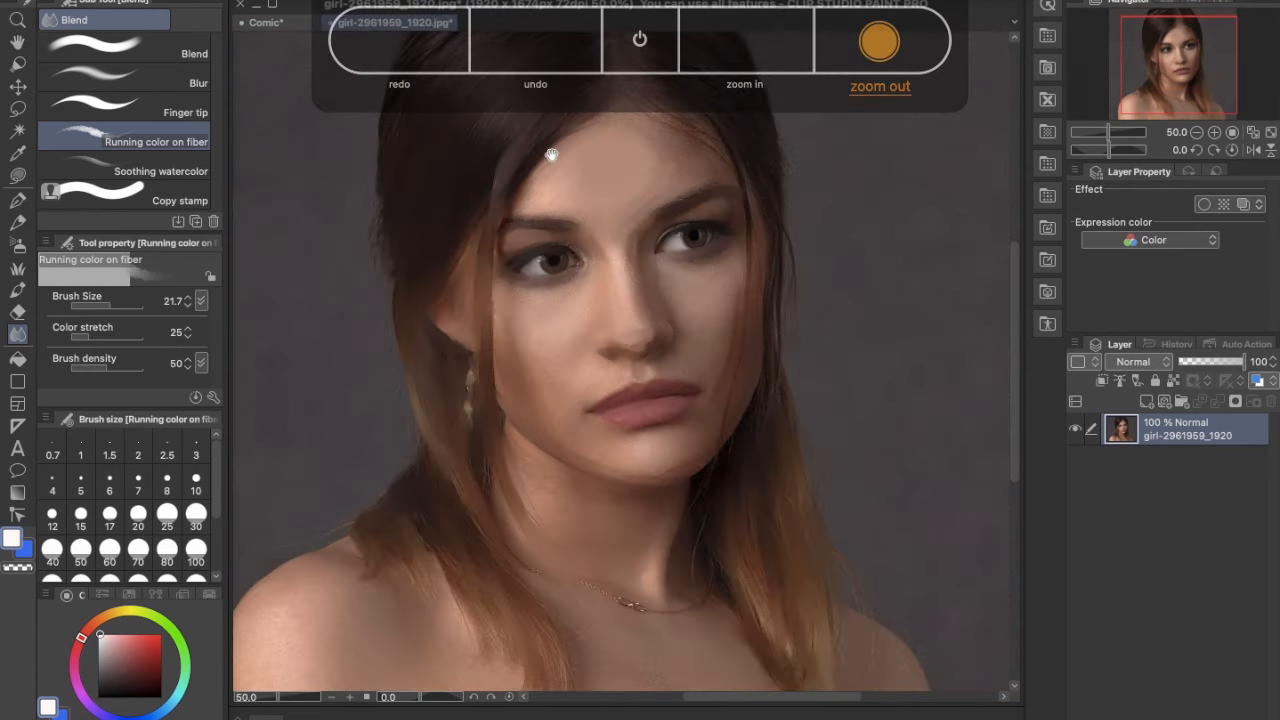
pyautogui.scroll(2, 500, 311)
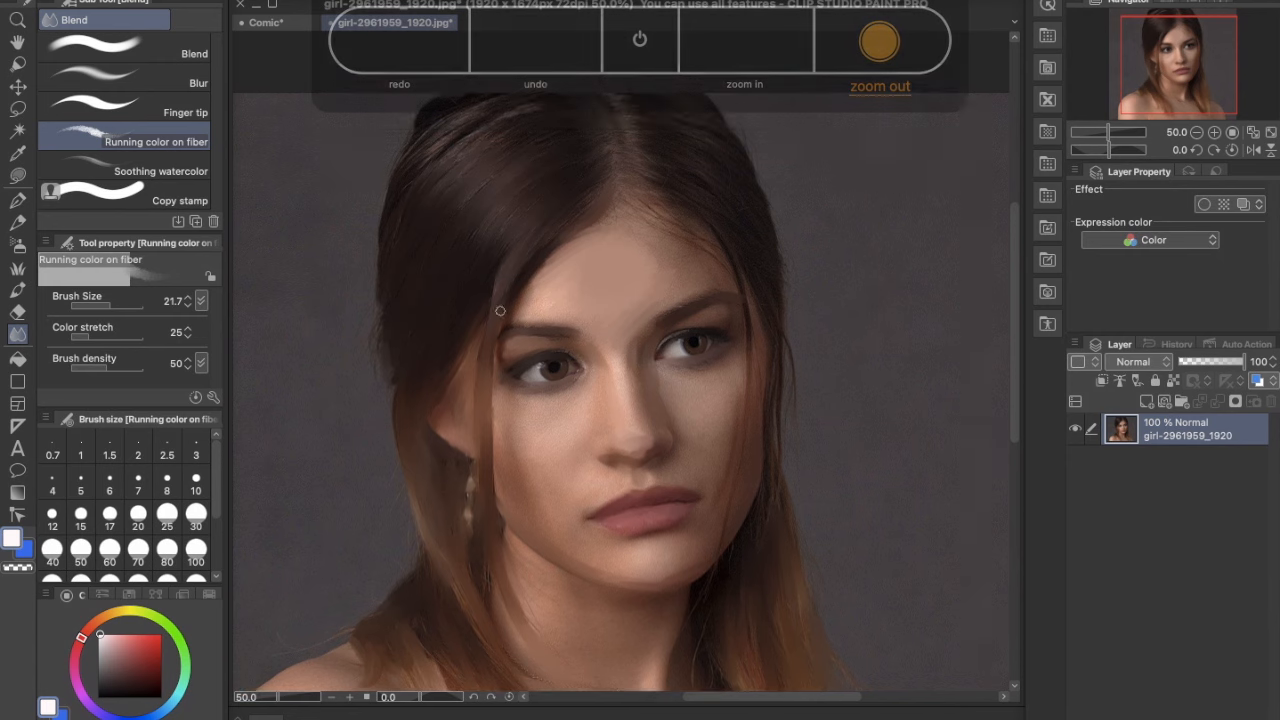
pyautogui.click(150, 104)
pyautogui.moveTo(133, 312)
pyautogui.mouseDown()
pyautogui.moveTo(97, 309)
pyautogui.moveTo(110, 309)
pyautogui.mouseUp()
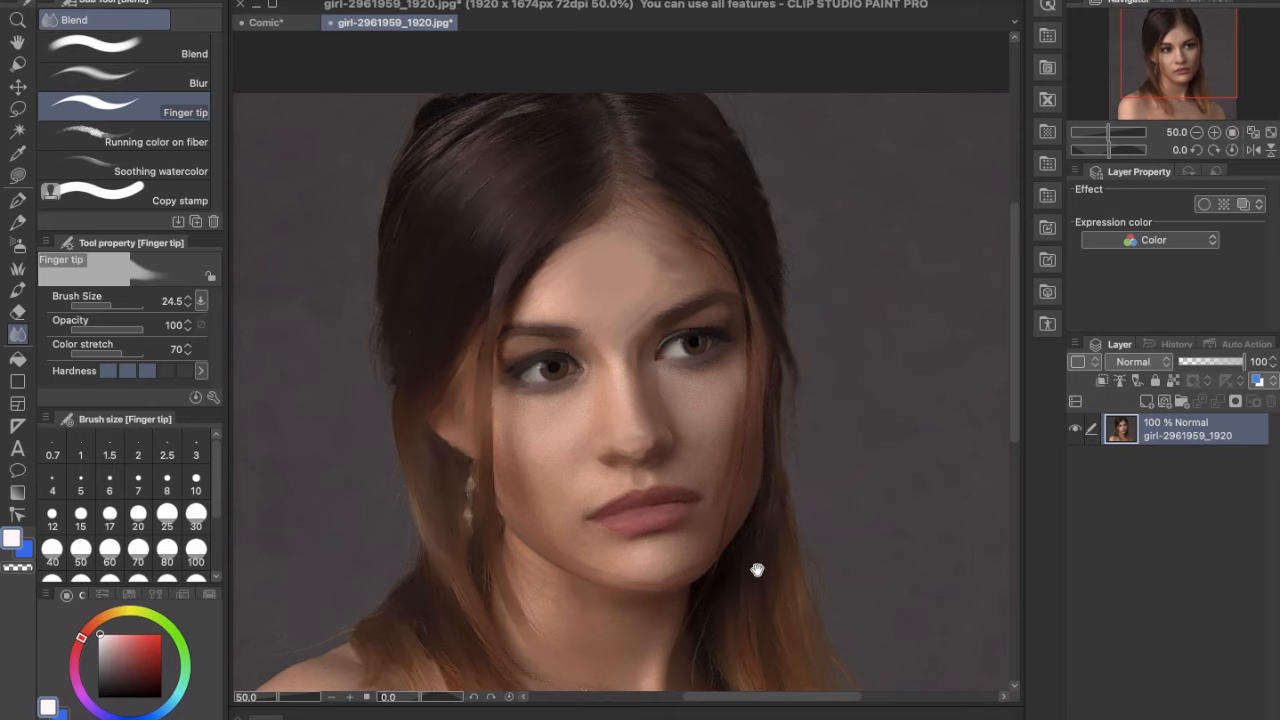
pyautogui.moveTo(757, 570); pyautogui.dragTo(756, 444)
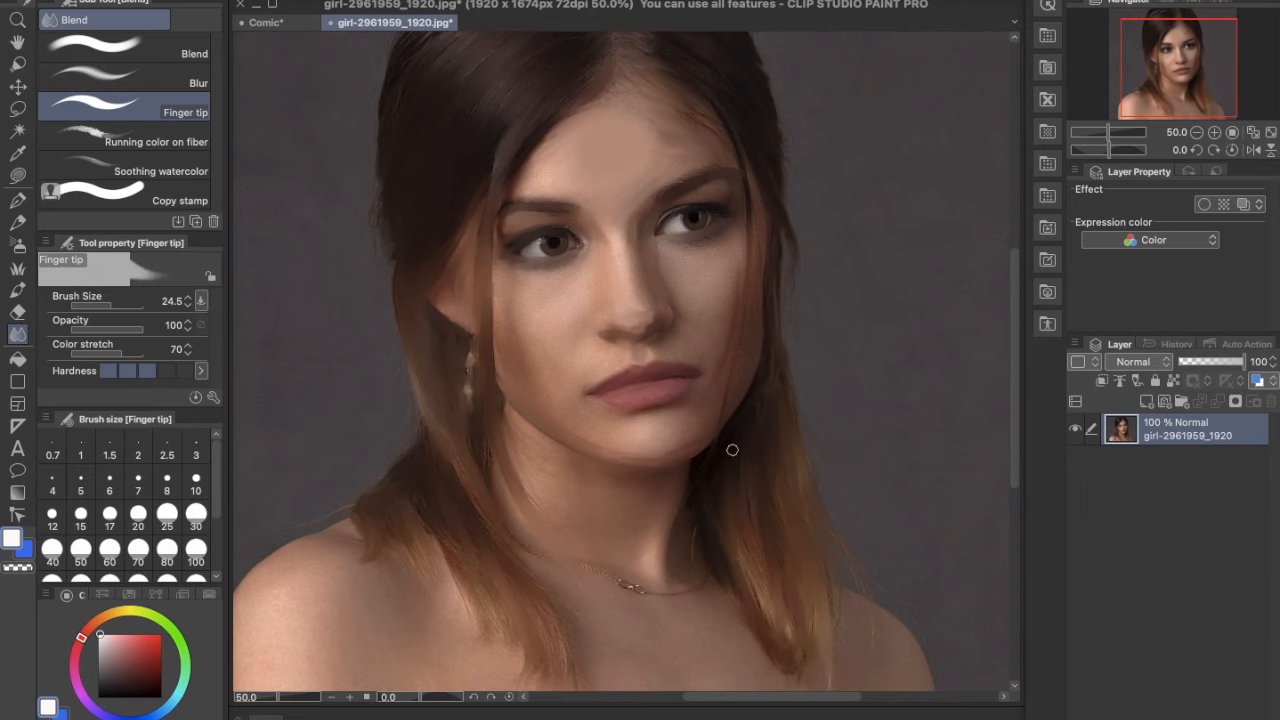
pyautogui.scroll(-1, 680, 300)
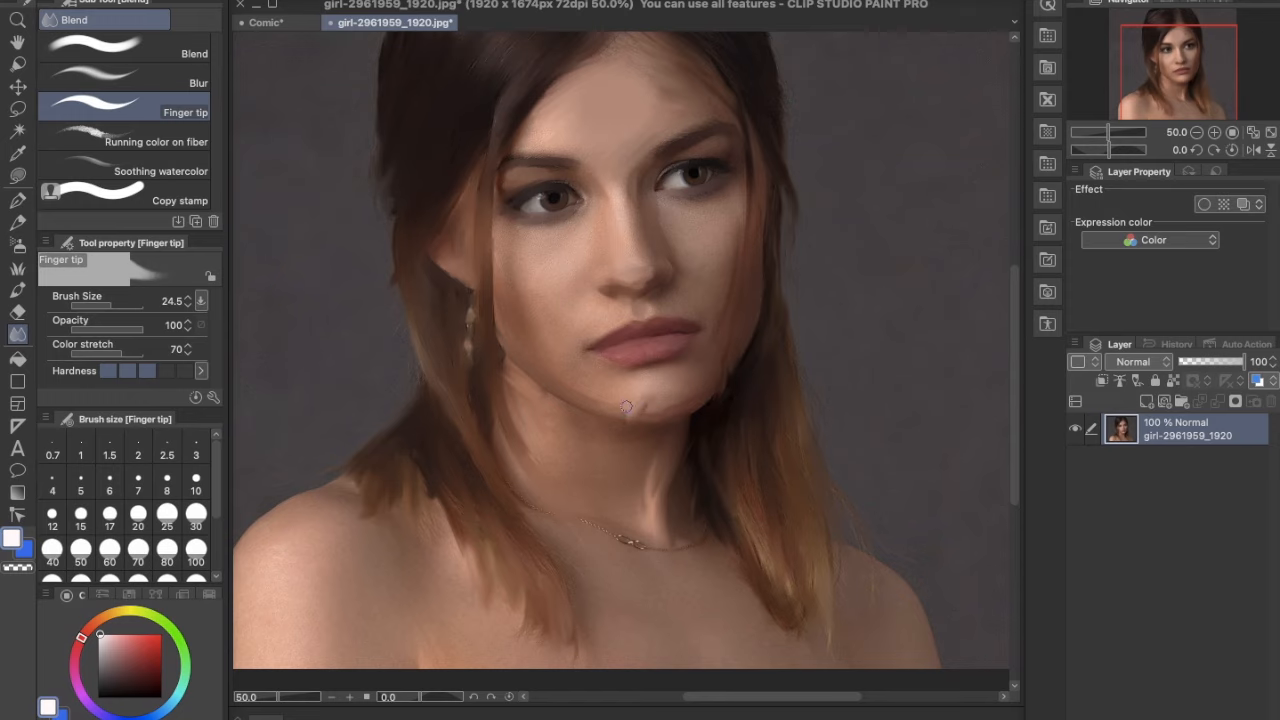
# Undo the last chin smudge and smear the chin and cheek outward with the Finger tip brush, enlarging it to size 135.8.
pyautogui.hotkey('ctrl', 'z')
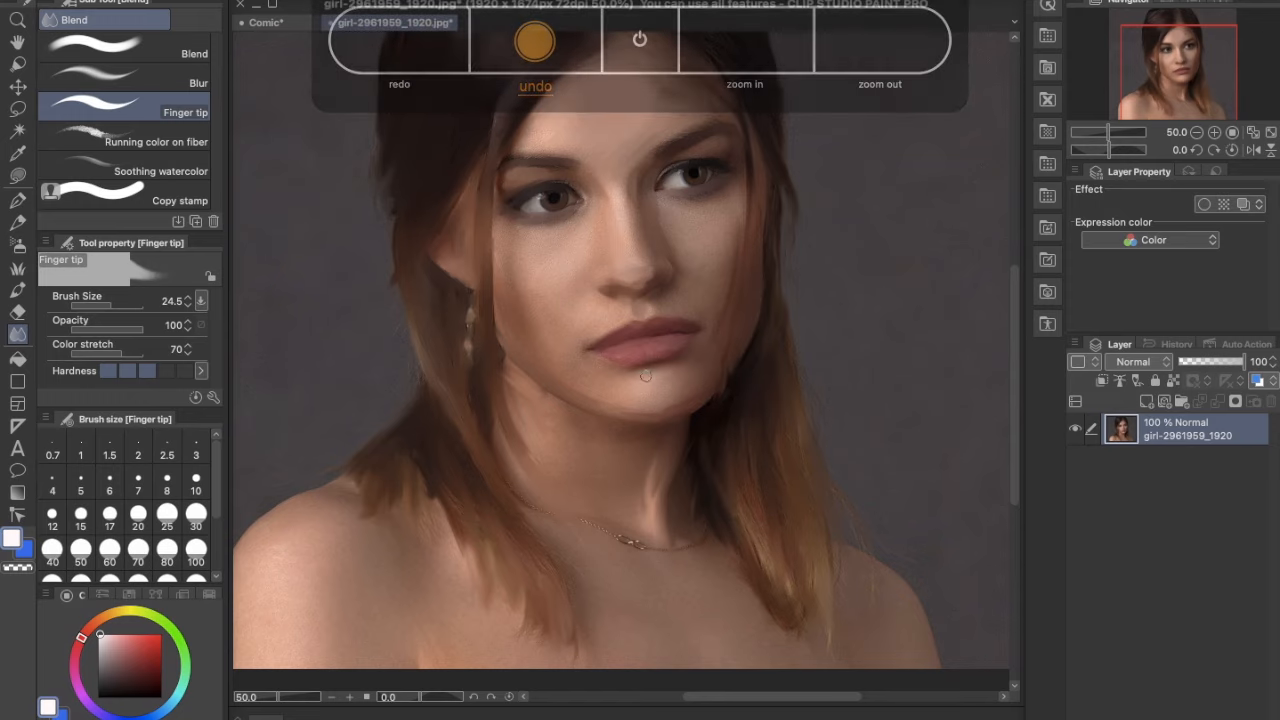
pyautogui.moveTo(627, 399)
pyautogui.mouseDown()
pyautogui.moveTo(688, 387)
pyautogui.moveTo(640, 393)
pyautogui.moveTo(728, 371)
pyautogui.mouseUp()
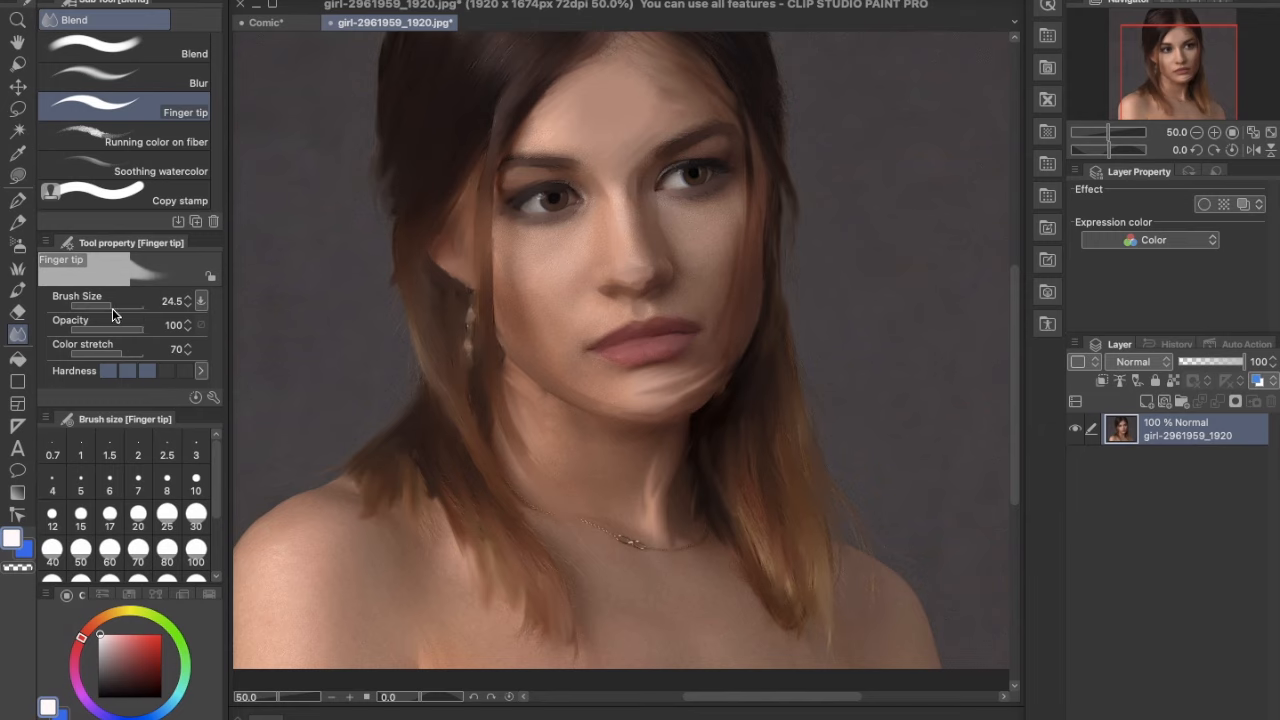
pyautogui.moveTo(112, 315); pyautogui.dragTo(211, 317)
pyautogui.moveTo(640, 372)
pyautogui.mouseDown()
pyautogui.moveTo(695, 400)
pyautogui.moveTo(643, 390)
pyautogui.moveTo(689, 374)
pyautogui.moveTo(755, 305)
pyautogui.moveTo(706, 357)
pyautogui.mouseUp()
pyautogui.moveTo(703, 246)
pyautogui.mouseDown()
pyautogui.moveTo(667, 211)
pyautogui.moveTo(715, 226)
pyautogui.moveTo(795, 215)
pyautogui.mouseUp()
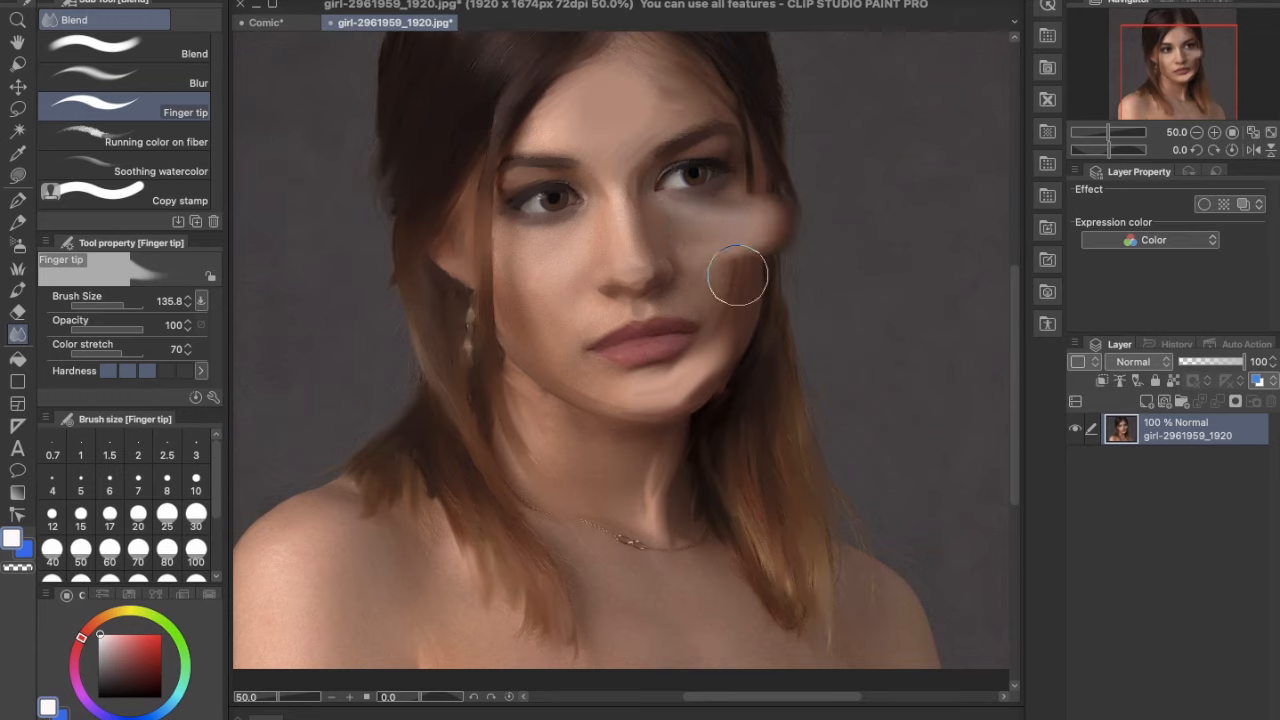
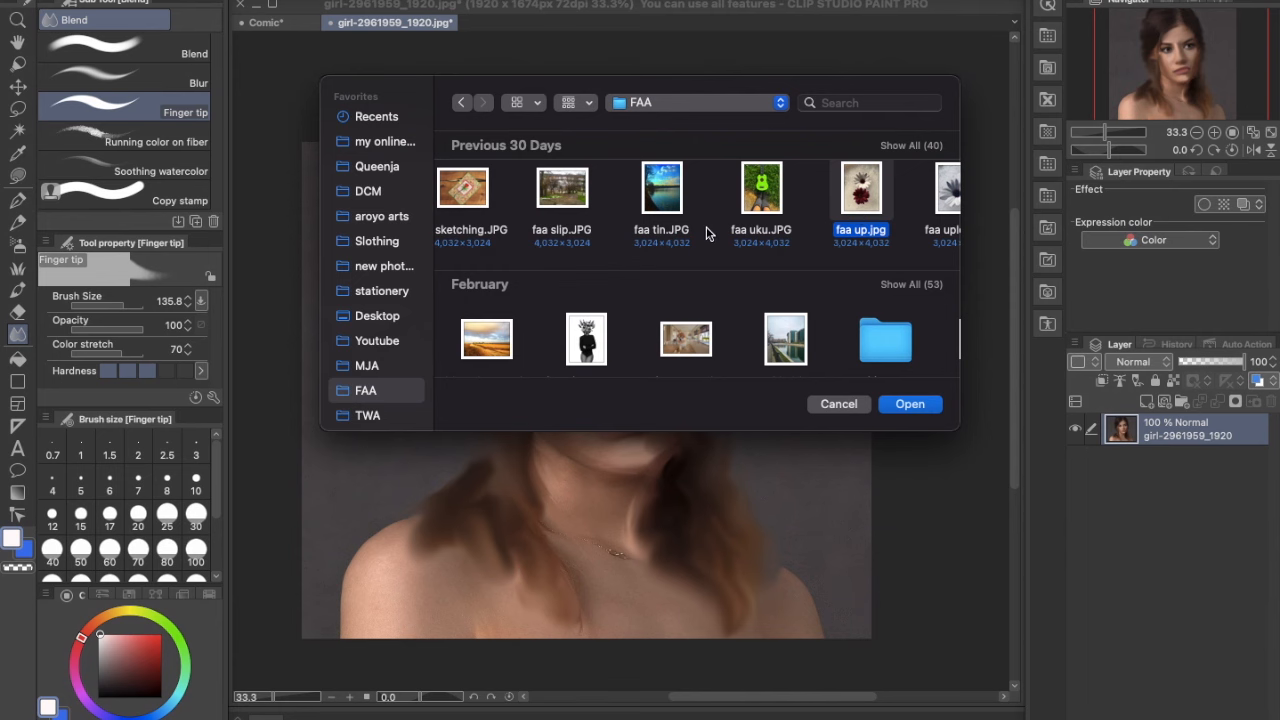
# Open the landscape photo faa slip.JPG from the FAA folder.
pyautogui.click(583, 187)
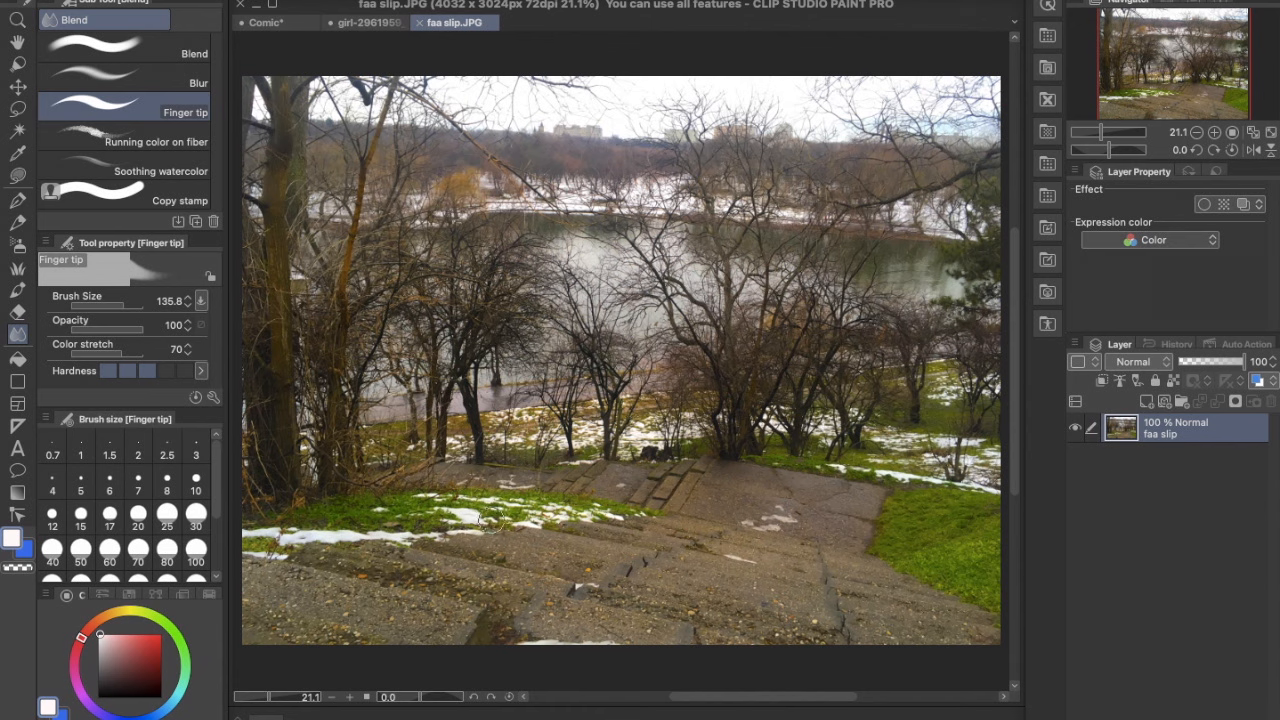
# Try smudging the bare trees beside the lake with the Finger tip brush at size 135.8, and undo all the strokes.
pyautogui.moveTo(445, 367); pyautogui.dragTo(380, 262)
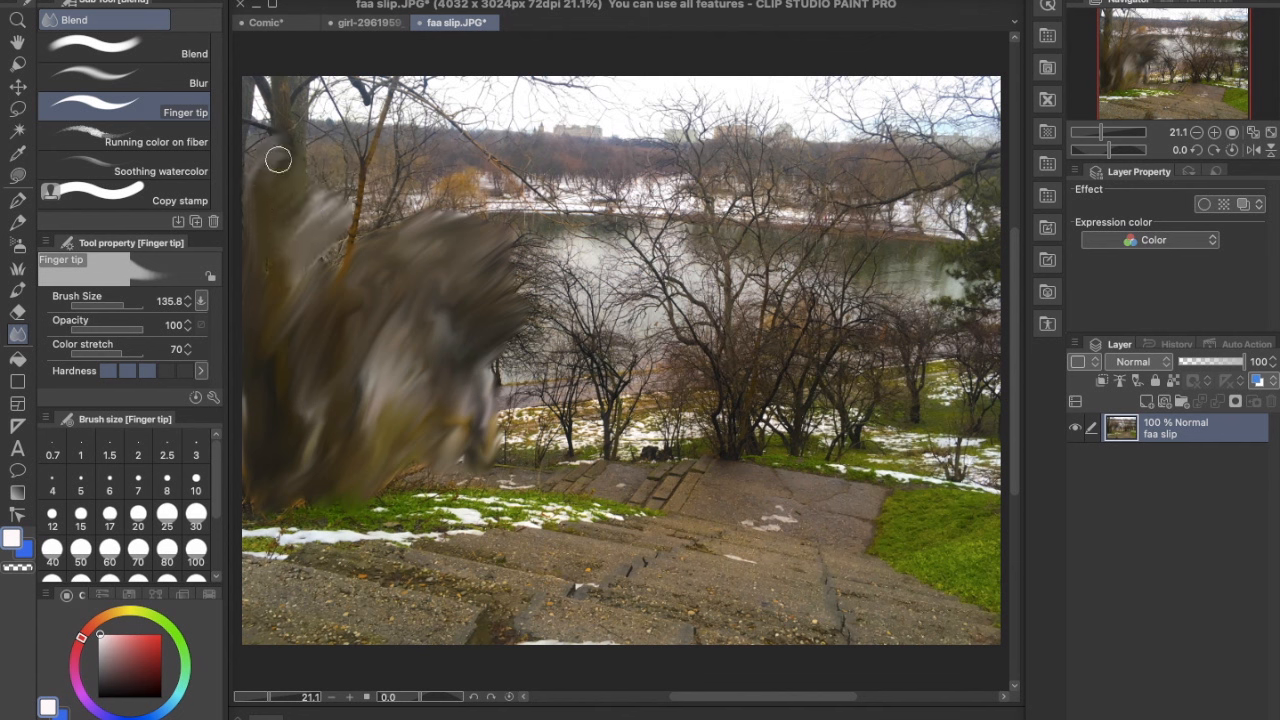
pyautogui.moveTo(261, 98)
pyautogui.mouseDown()
pyautogui.moveTo(360, 110)
pyautogui.moveTo(320, 172)
pyautogui.moveTo(376, 146)
pyautogui.mouseUp()
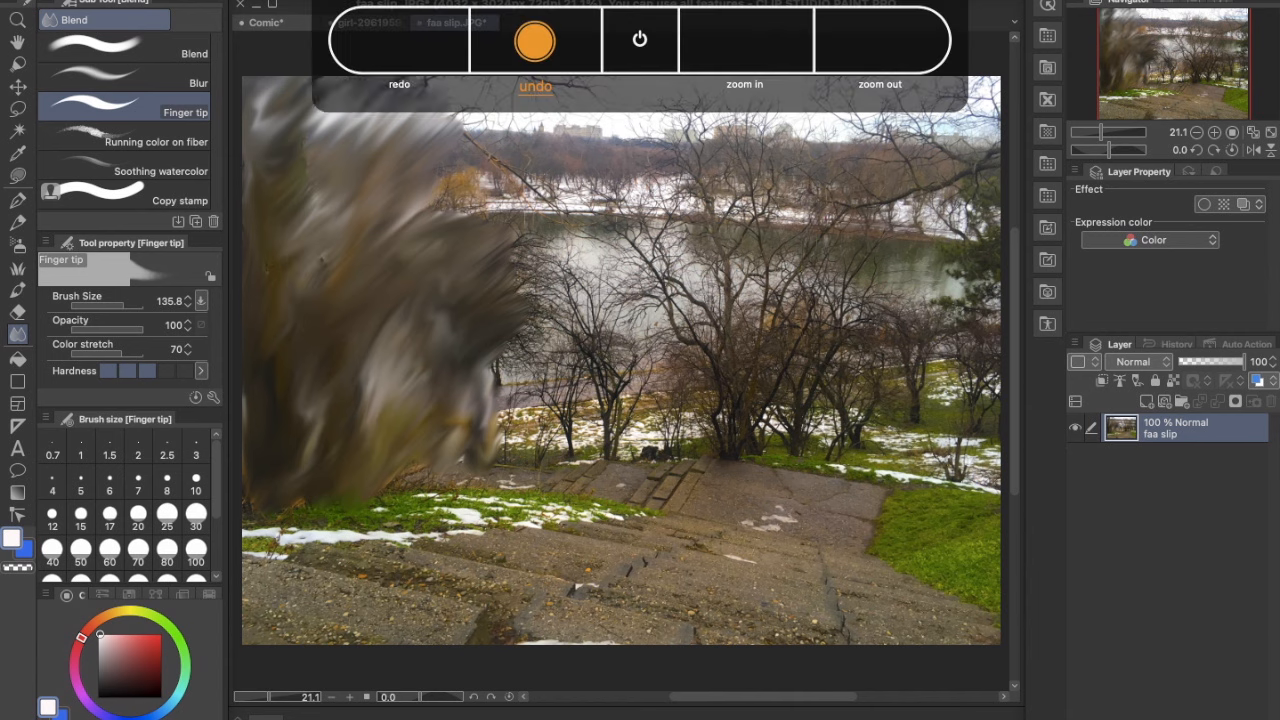
pyautogui.press('super+z')
pyautogui.press('super+z')
pyautogui.press('super+z')
pyautogui.press('super+z')
pyautogui.press('super+z')
pyautogui.press('super+z')
pyautogui.press('super+z')
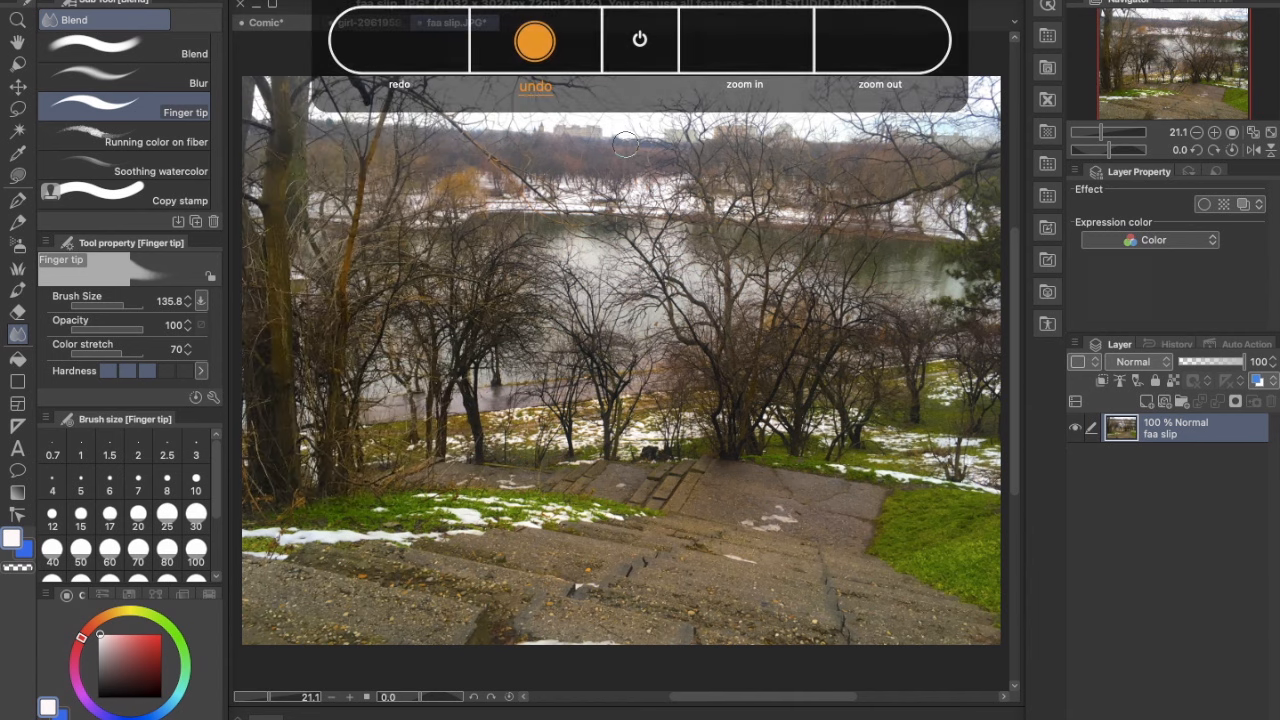
# Try smearing the landscape photo with the Finger tip brush enlarged to size 1769.8.
pyautogui.moveTo(125, 304); pyautogui.dragTo(145, 310)
pyautogui.press('super+minus')
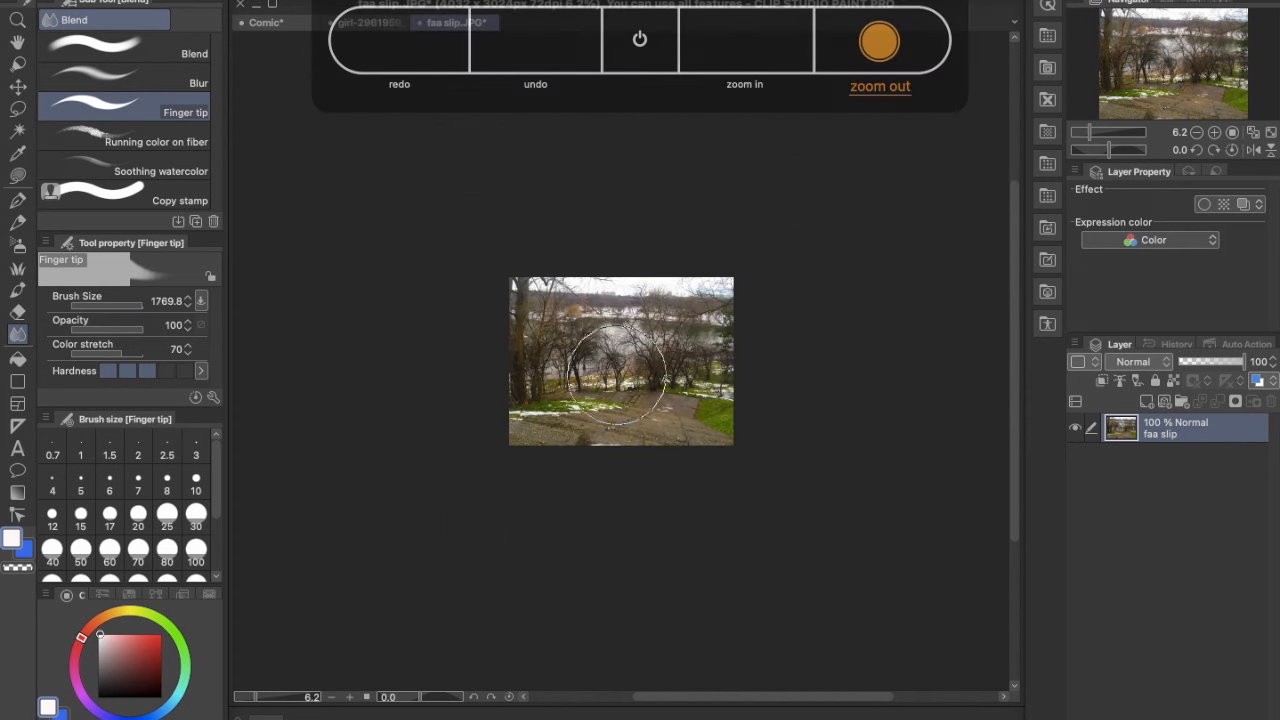
pyautogui.moveTo(610, 362)
pyautogui.mouseDown()
pyautogui.moveTo(601, 371)
pyautogui.moveTo(613, 380)
pyautogui.moveTo(640, 370)
pyautogui.moveTo(683, 325)
pyautogui.moveTo(675, 283)
pyautogui.moveTo(609, 257)
pyautogui.moveTo(563, 297)
pyautogui.moveTo(569, 357)
pyautogui.moveTo(449, 352)
pyautogui.moveTo(542, 374)
pyautogui.mouseUp()
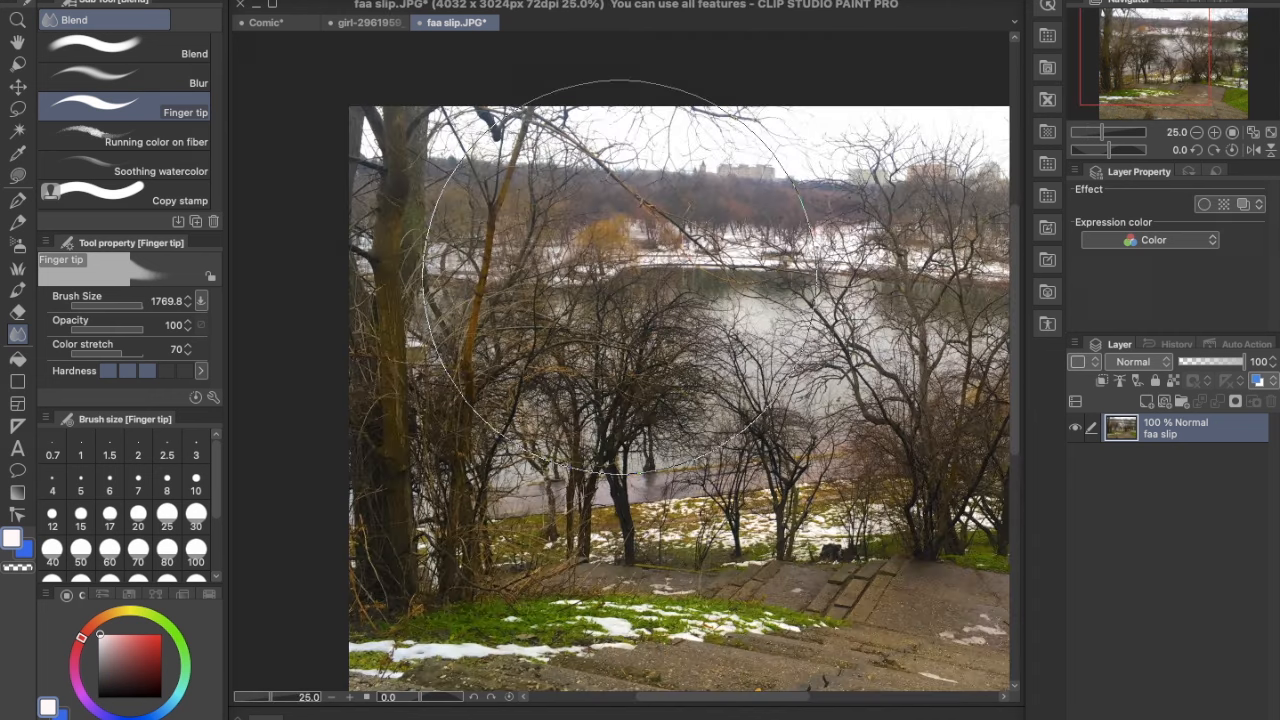
# Switch to Chrome and search Pixabay for wedding photos.
pyautogui.moveTo(684, 692)
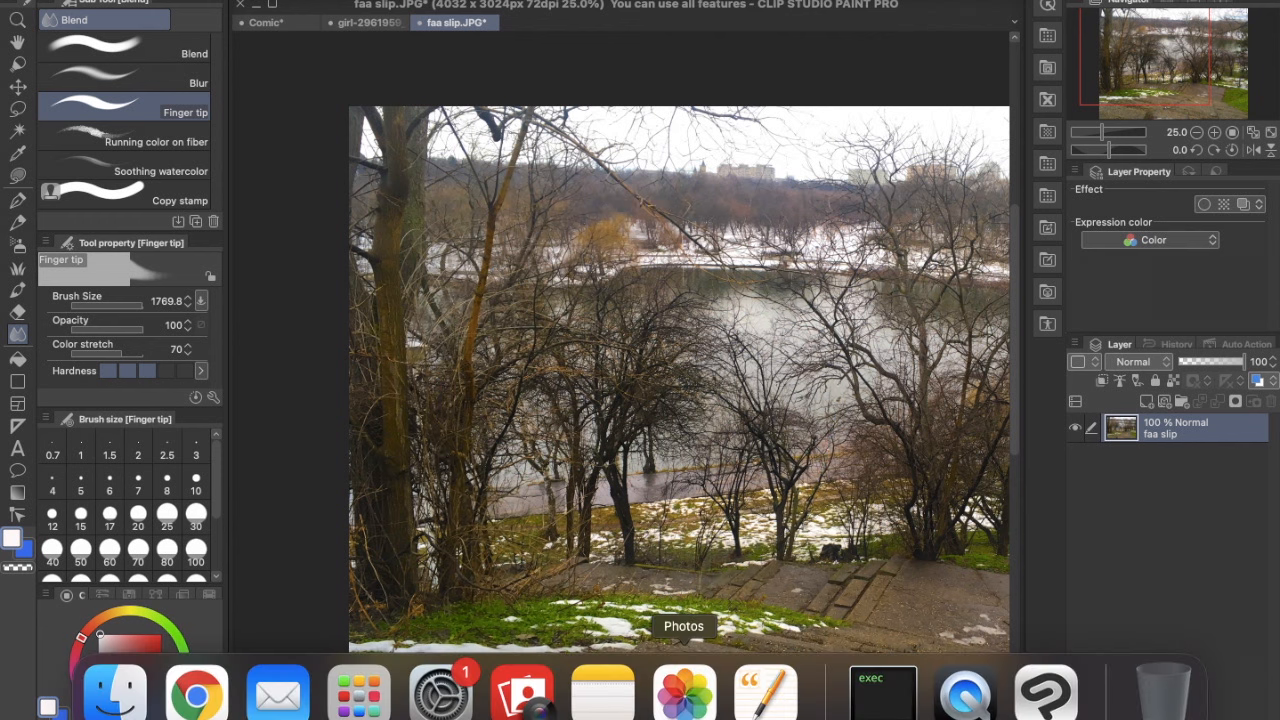
pyautogui.click(196, 692)
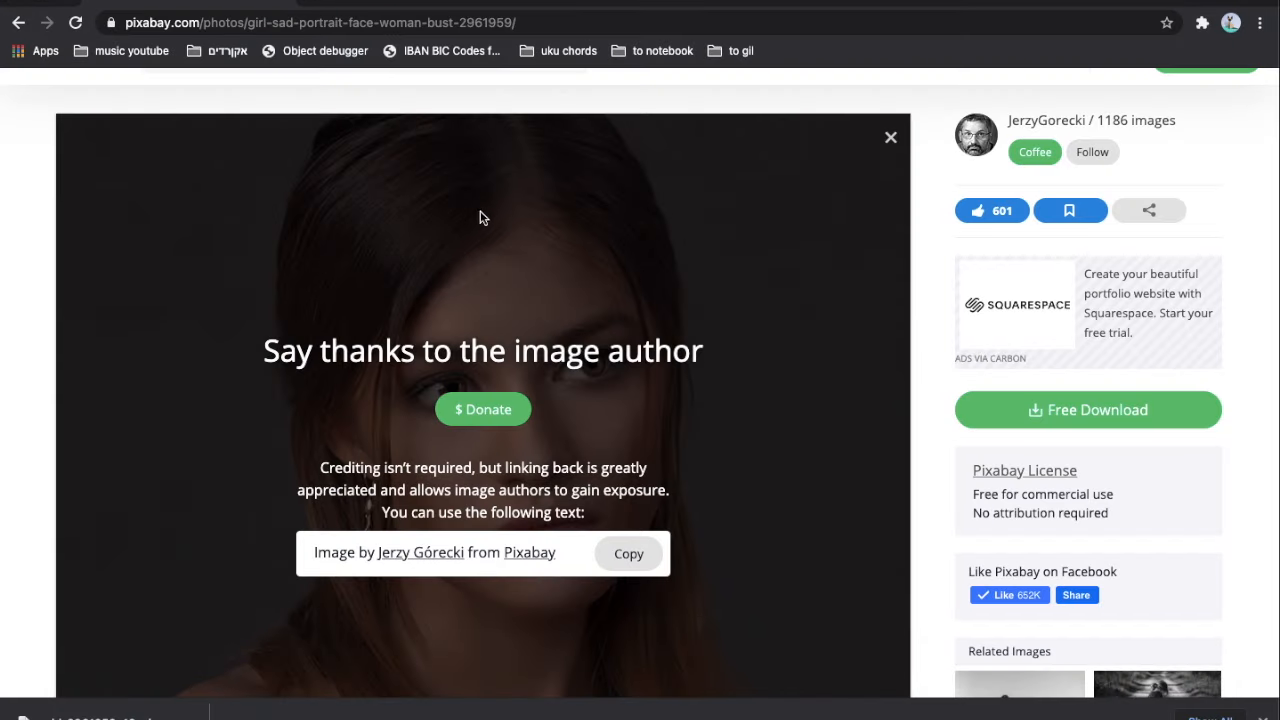
pyautogui.scroll(1, 516, 88)
pyautogui.click(270, 94)
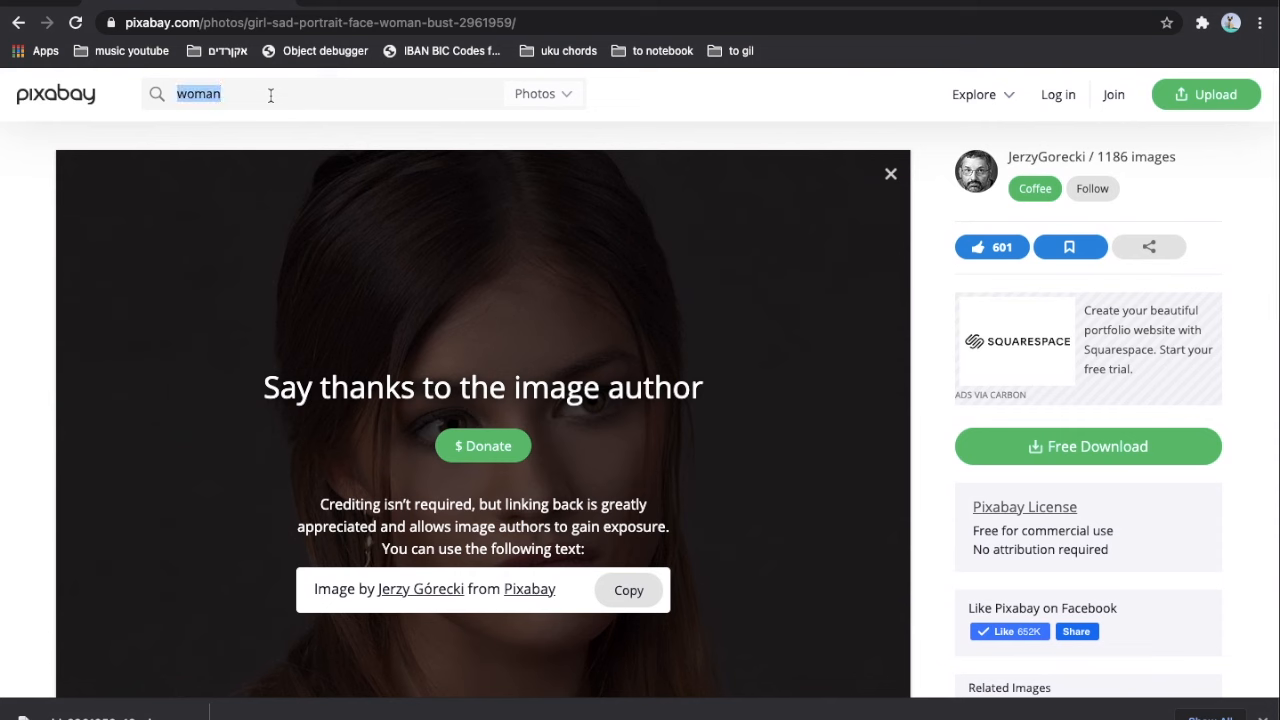
pyautogui.press('Return')
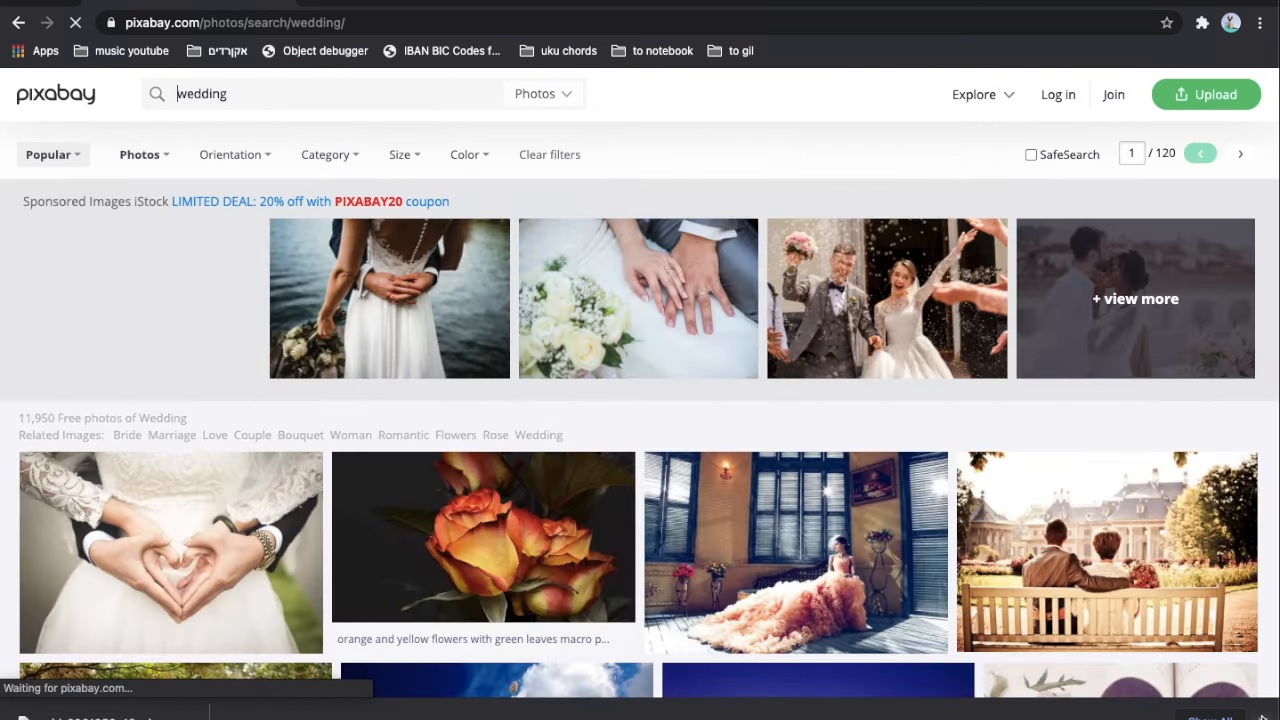
# Find the photo of the couple in white standing on the beach and download it at 1920×1280.
pyautogui.scroll(-6, 685, 384)
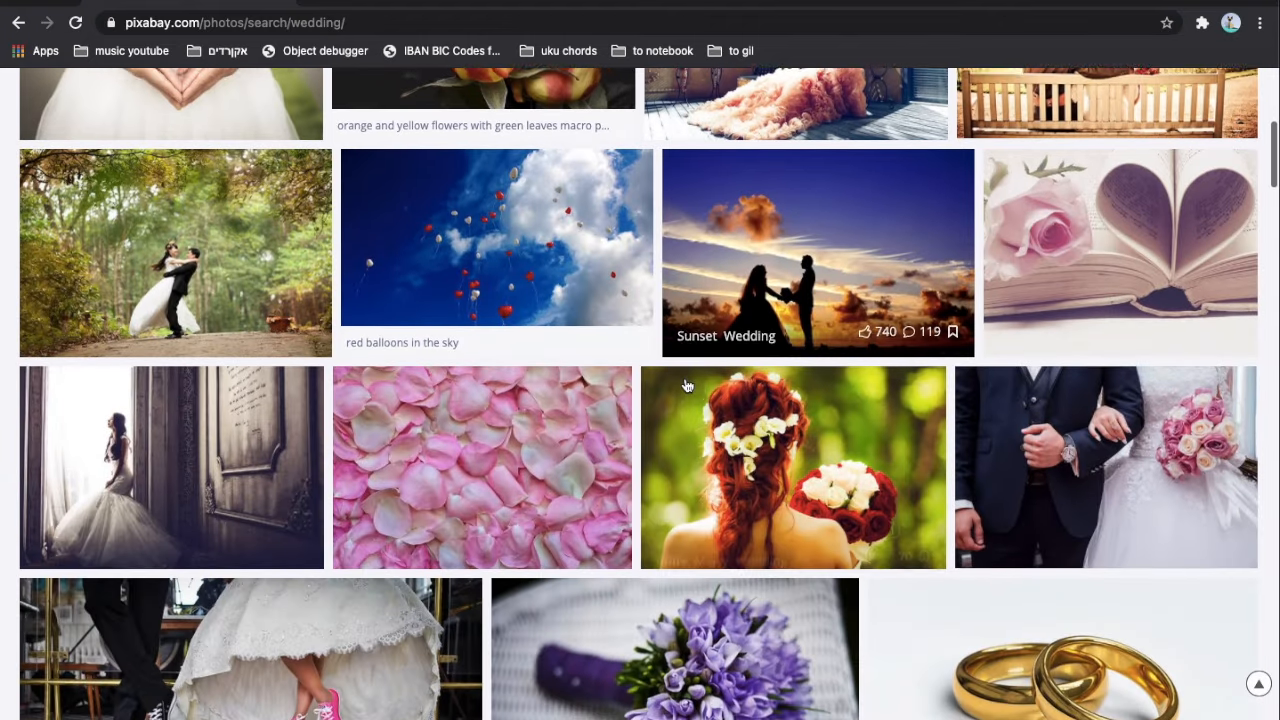
pyautogui.scroll(-6, 686, 385)
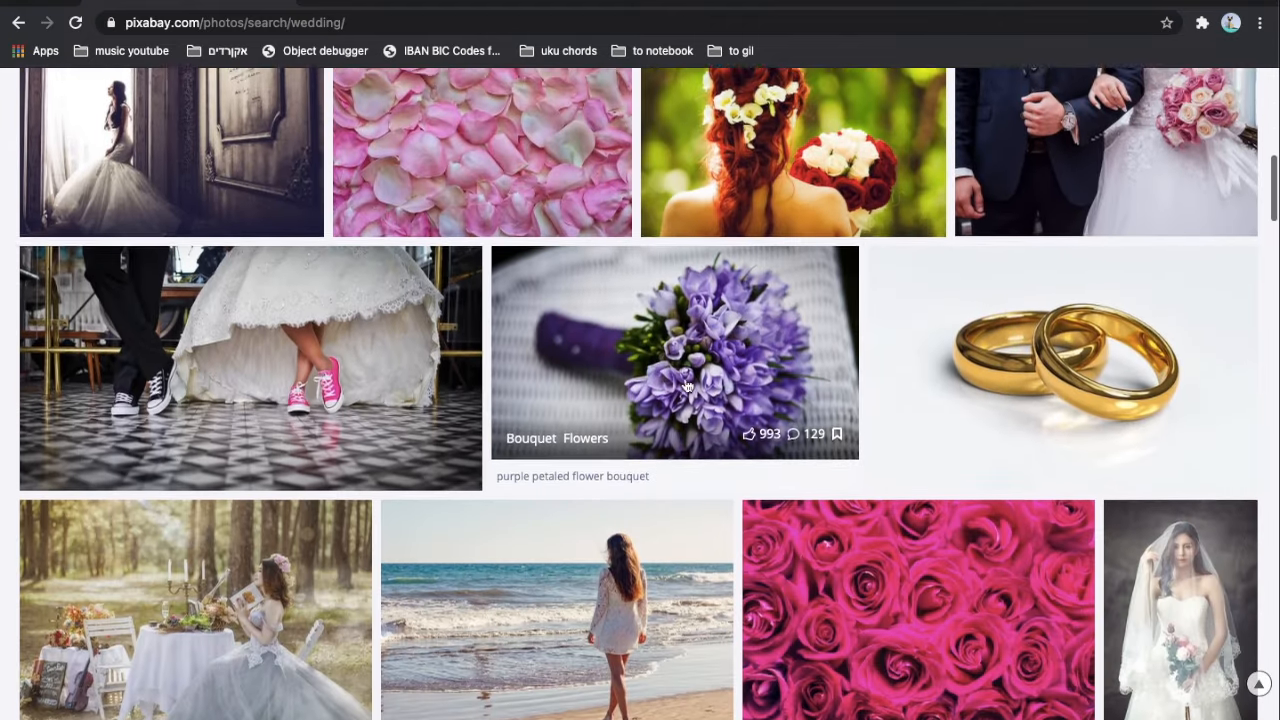
pyautogui.scroll(-6, 685, 384)
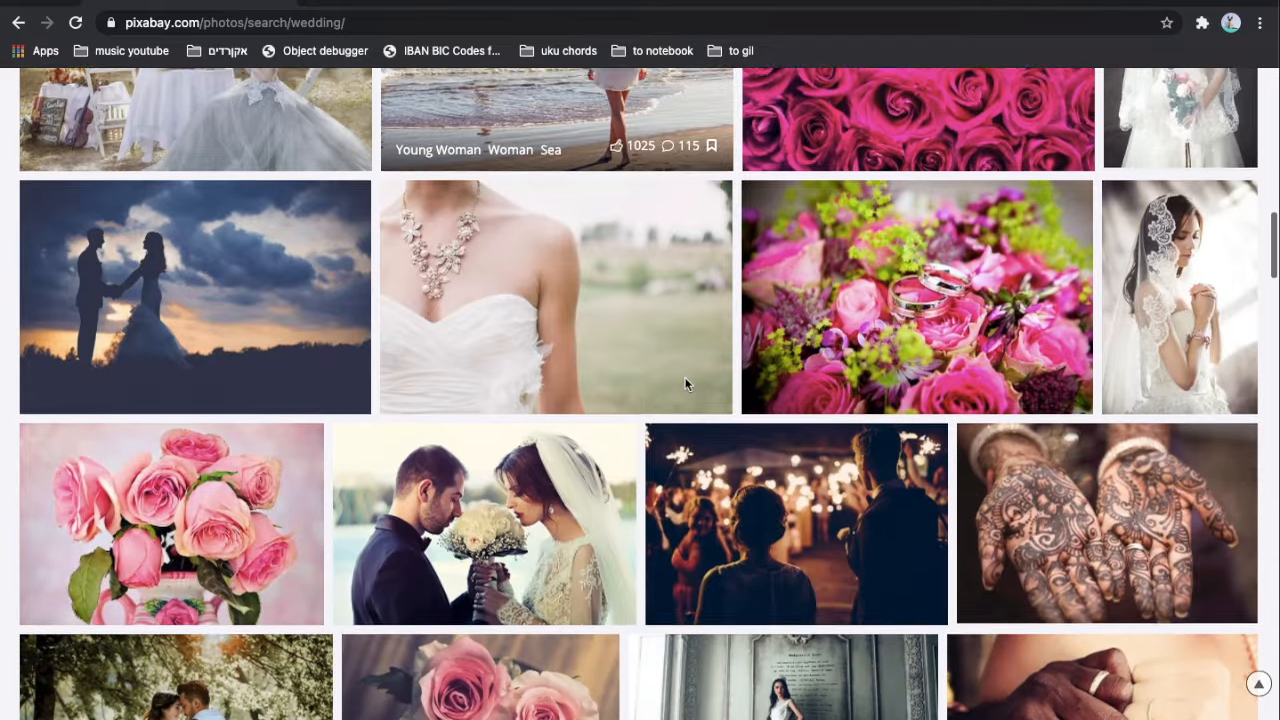
pyautogui.scroll(-6, 686, 385)
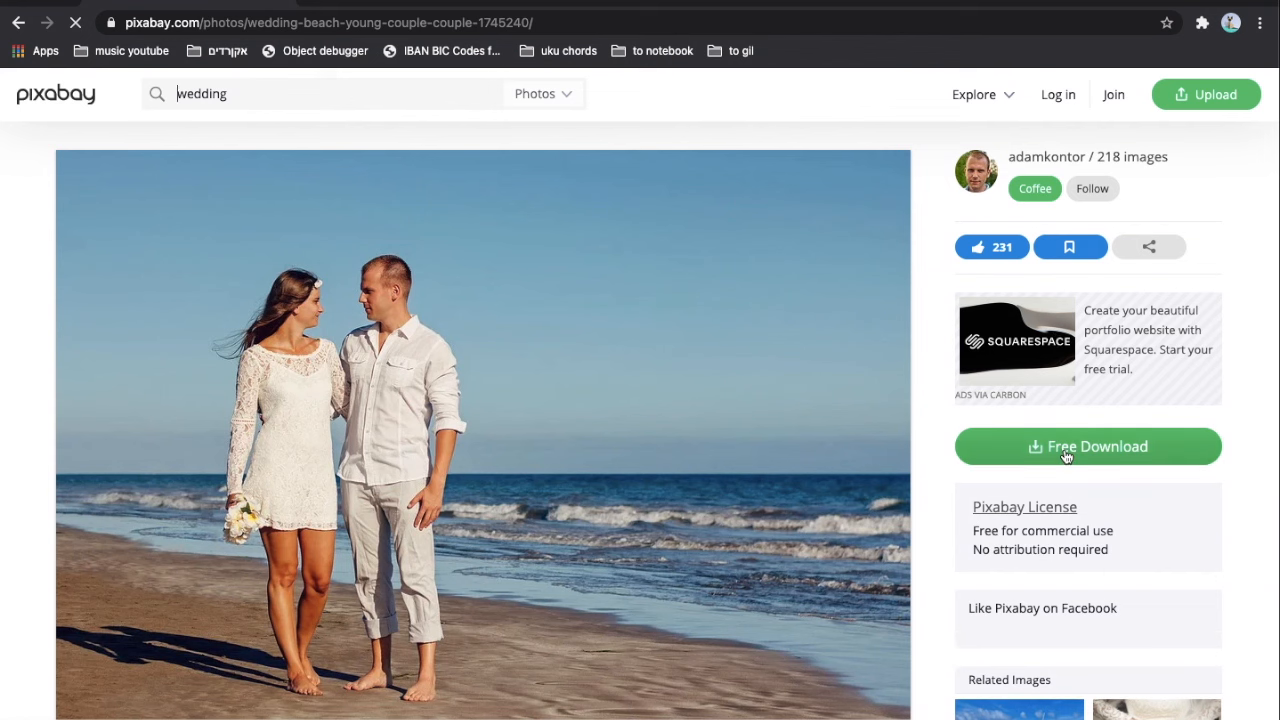
pyautogui.click(1066, 455)
pyautogui.click(1040, 612)
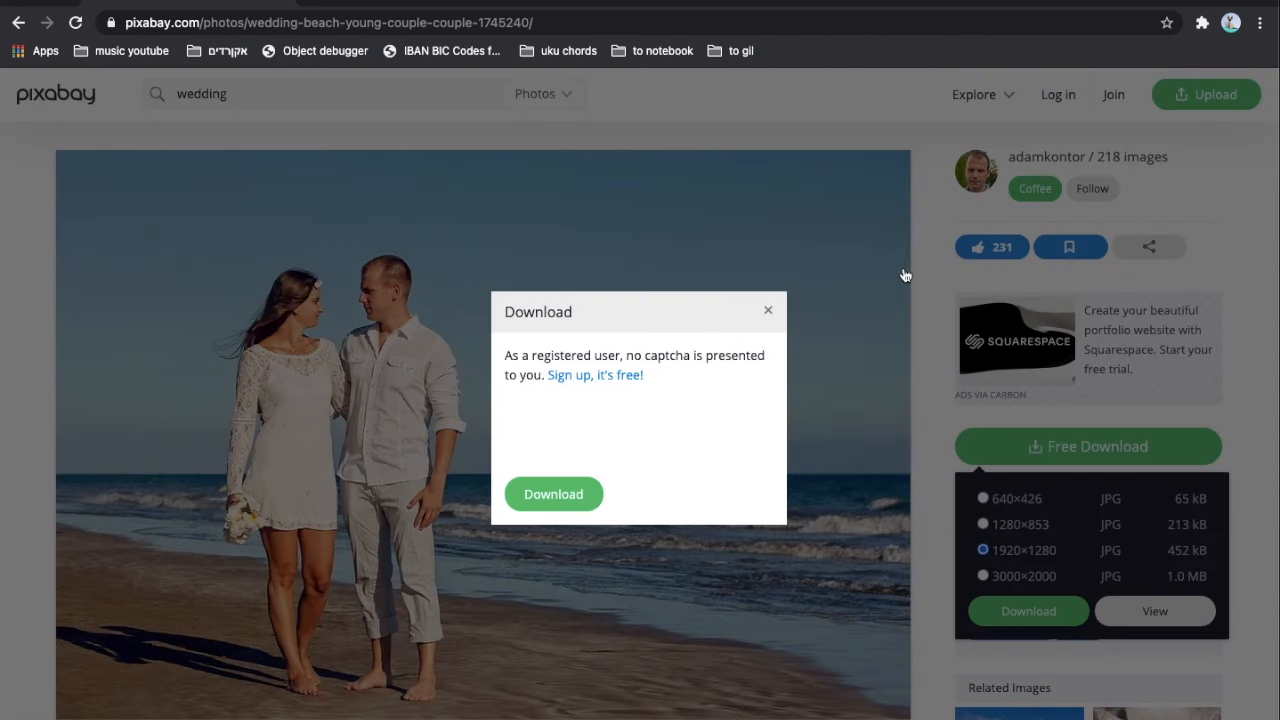
pyautogui.click(560, 494)
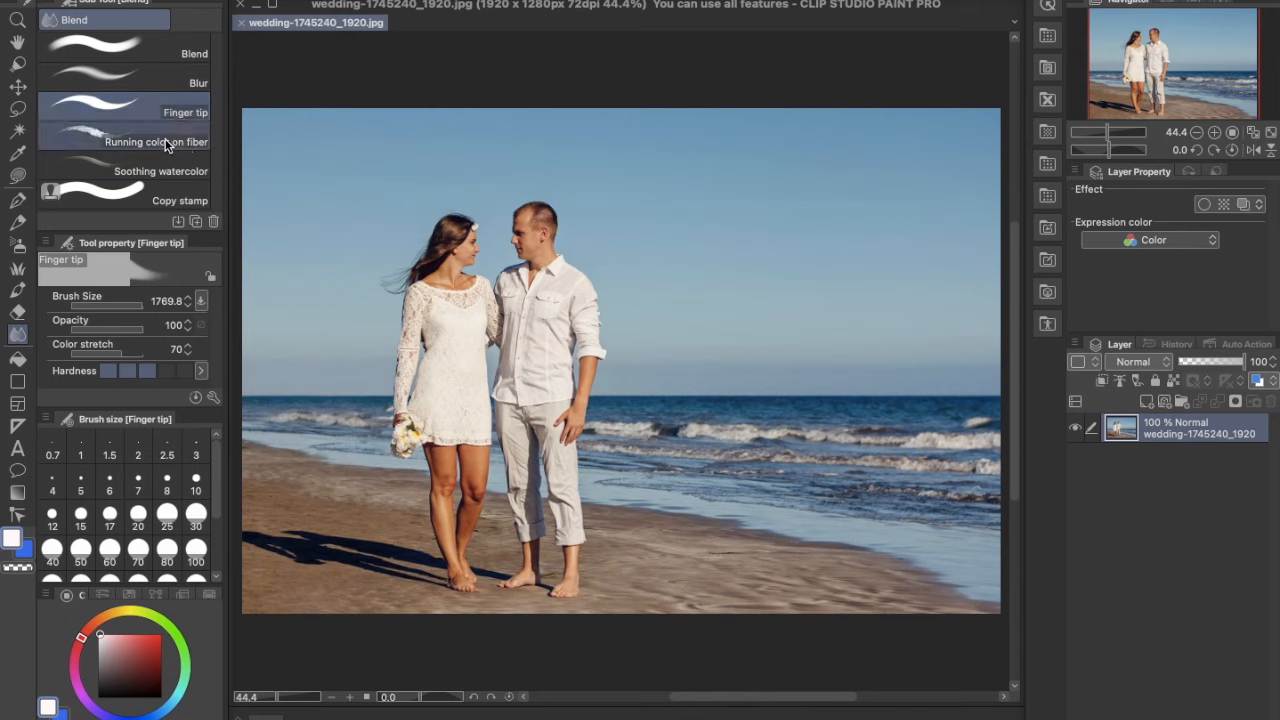
# In Clip Studio Paint, smear the woman's hair in wedding-1745240_1920.jpg along its strands with the Finger tip brush at size 9.2.
pyautogui.click(166, 144)
pyautogui.click(160, 171)
pyautogui.click(160, 112)
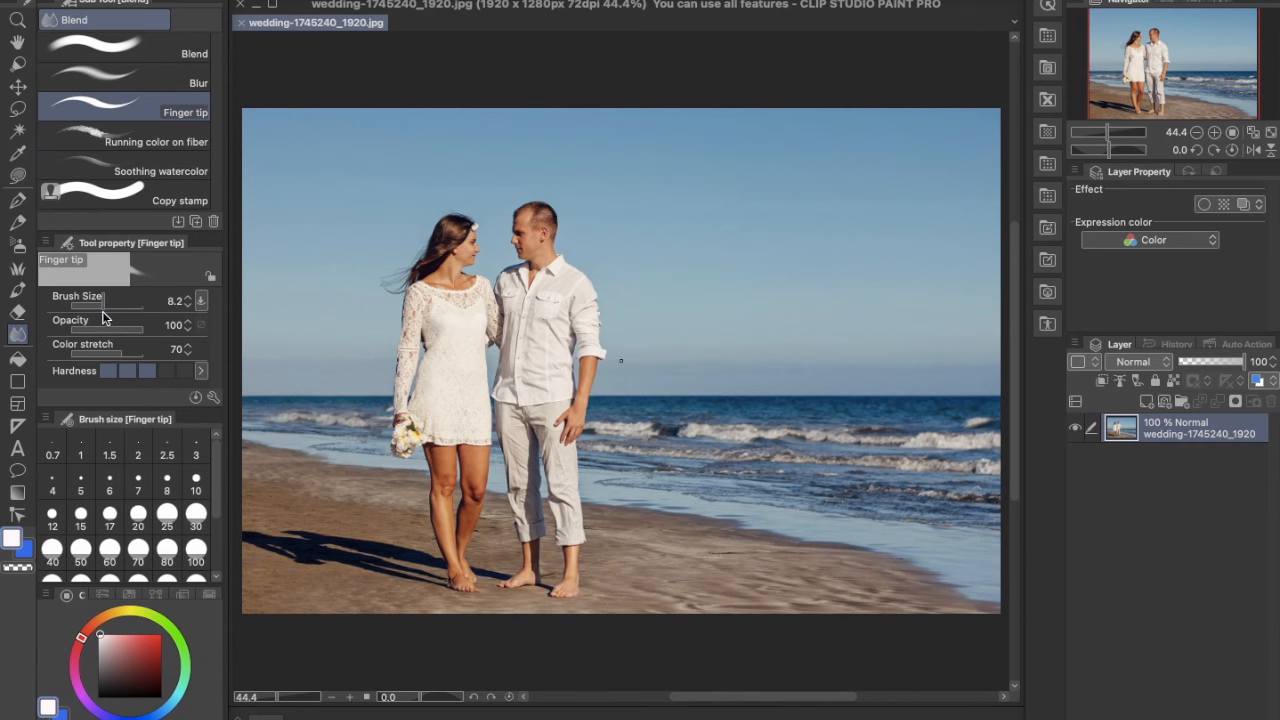
pyautogui.hotkey('ctrl', '+')
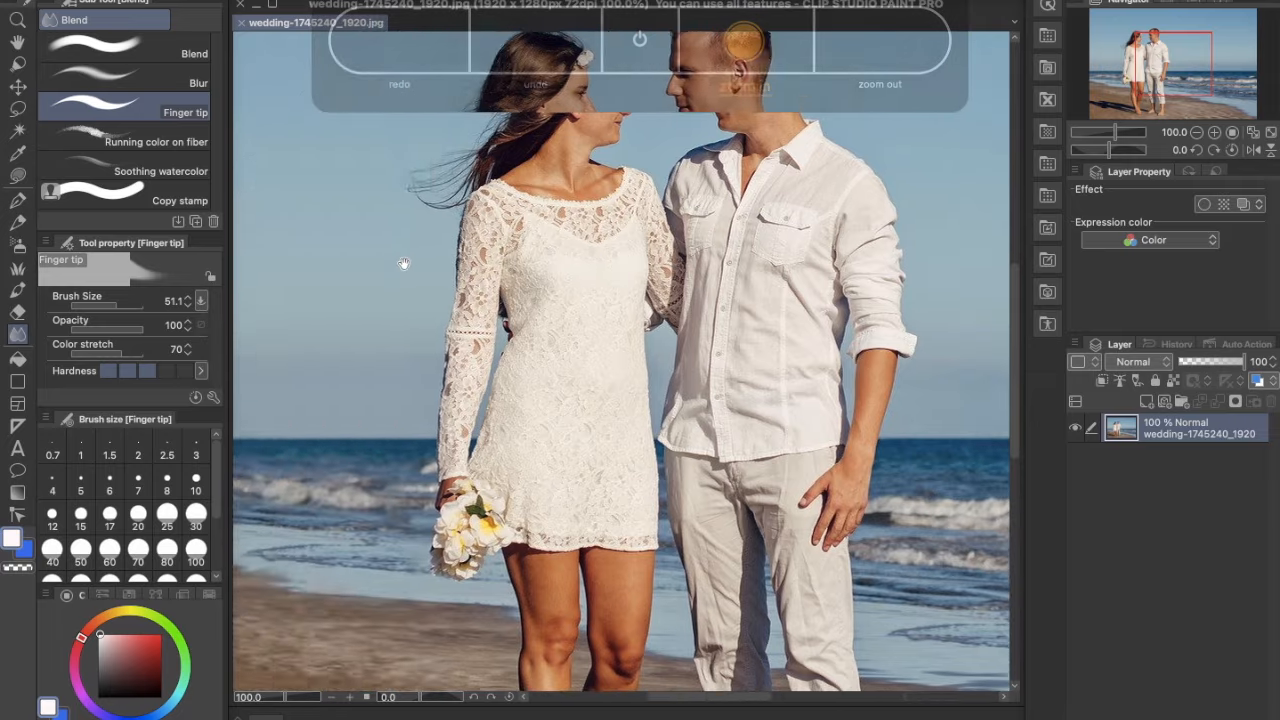
pyautogui.moveTo(404, 263); pyautogui.dragTo(449, 317)
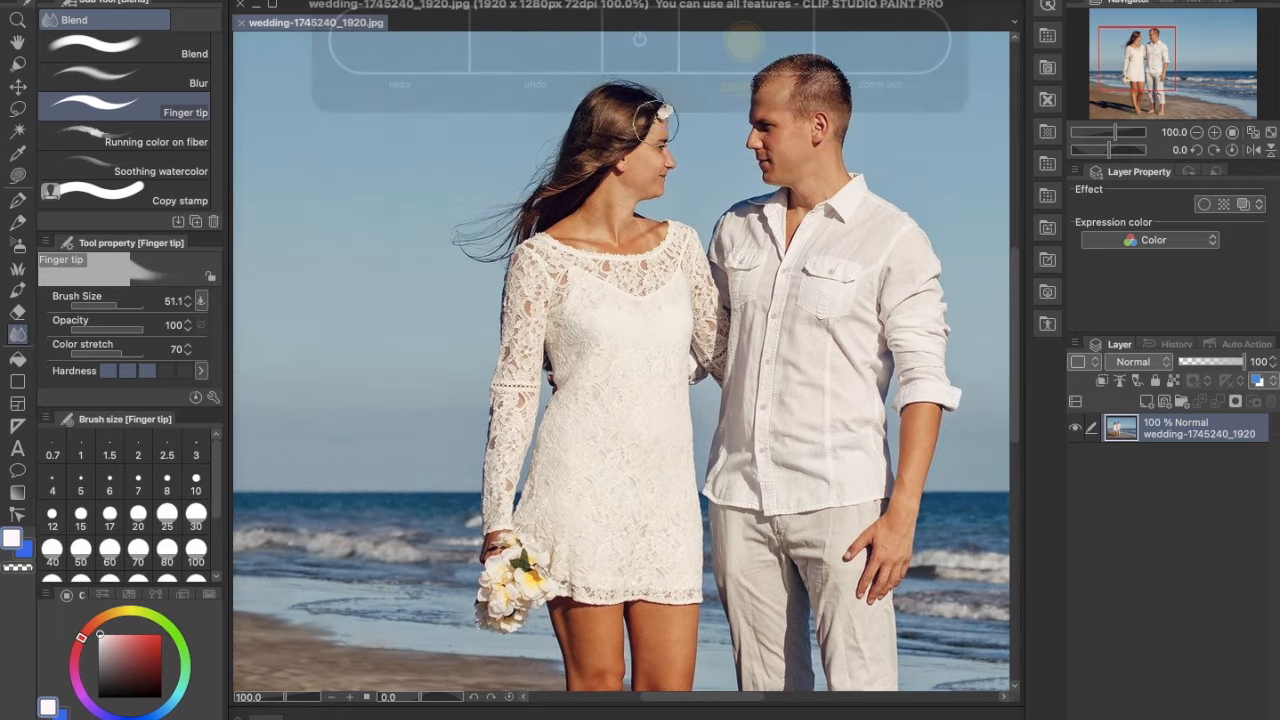
pyautogui.moveTo(606, 230); pyautogui.dragTo(602, 310)
pyautogui.hotkey('ctrl', '+')
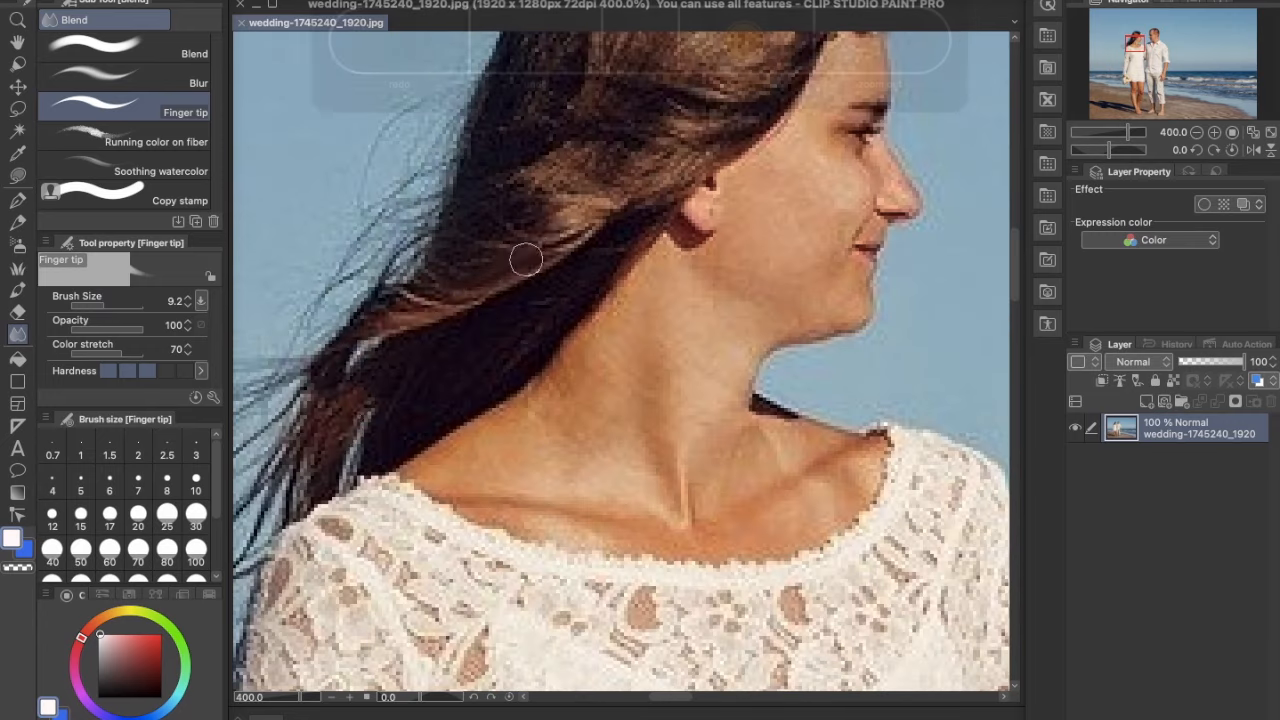
pyautogui.moveTo(526, 260)
pyautogui.mouseDown()
pyautogui.moveTo(326, 477)
pyautogui.moveTo(620, 211)
pyautogui.mouseUp()
pyautogui.moveTo(690, 158); pyautogui.dragTo(429, 297)
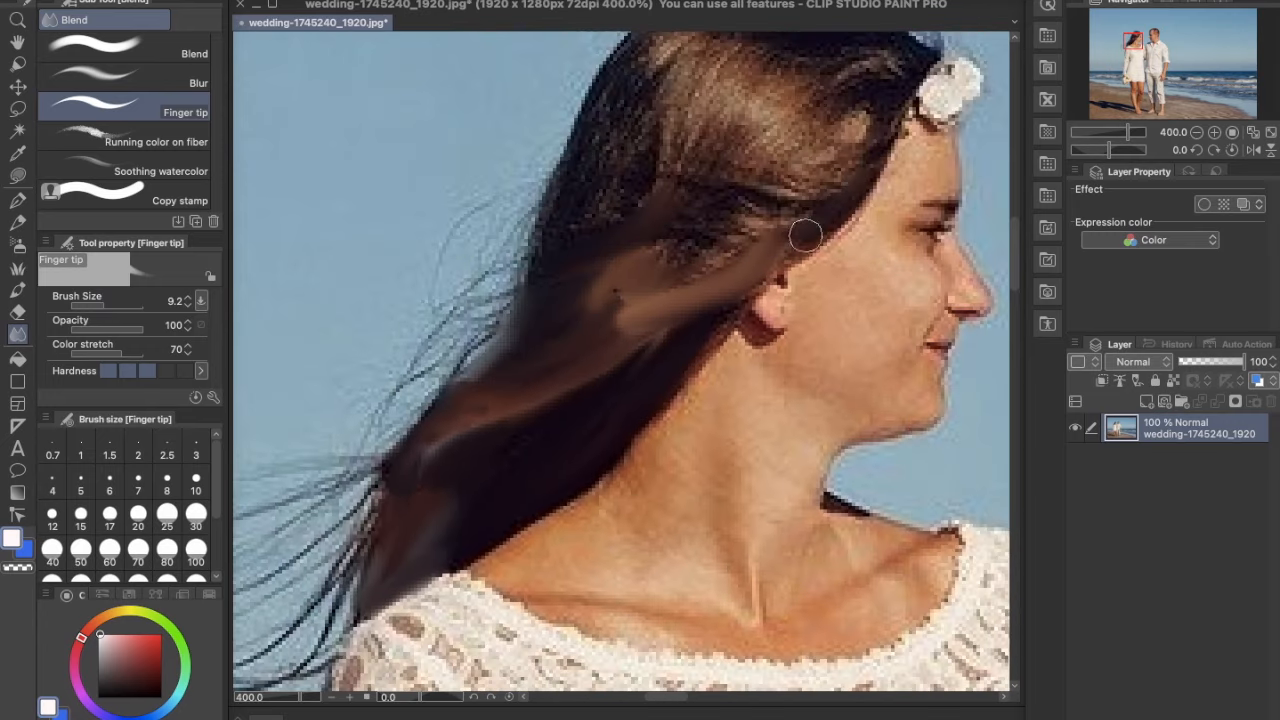
pyautogui.moveTo(806, 236)
pyautogui.mouseDown()
pyautogui.moveTo(752, 191)
pyautogui.moveTo(724, 144)
pyautogui.moveTo(864, 106)
pyautogui.moveTo(716, 264)
pyautogui.mouseUp()
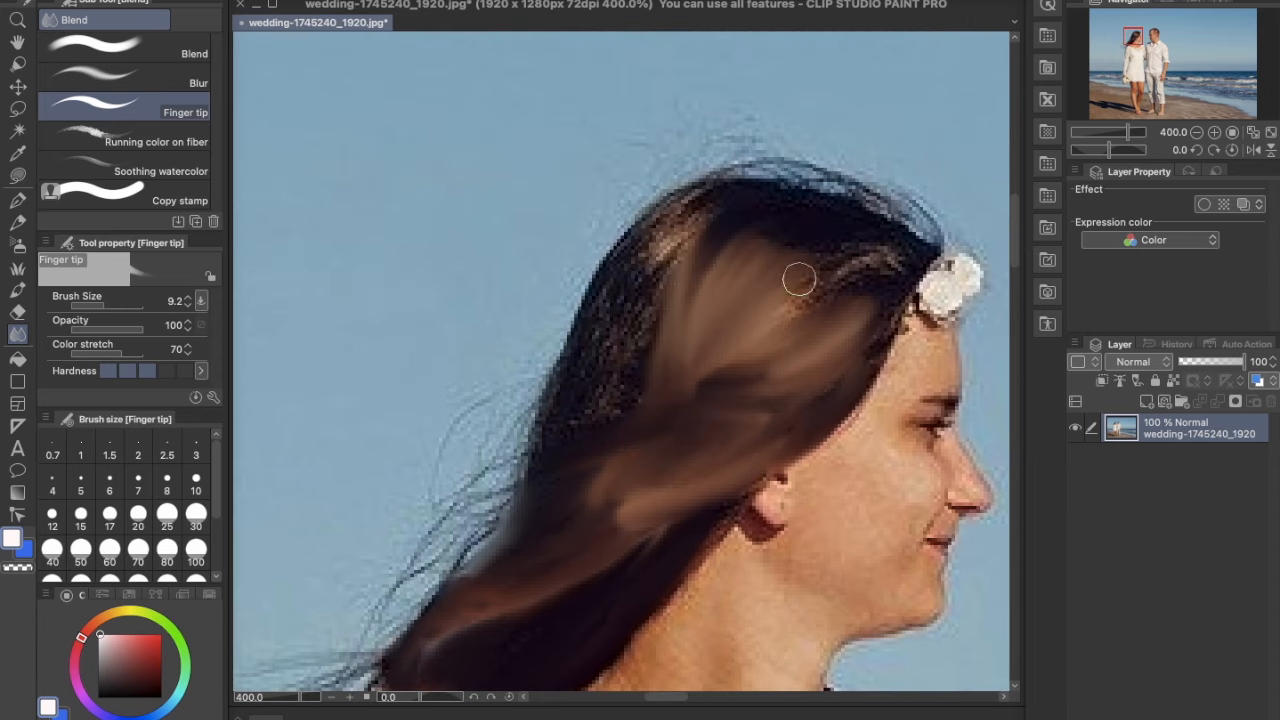
pyautogui.moveTo(797, 277)
pyautogui.mouseDown()
pyautogui.moveTo(797, 197)
pyautogui.moveTo(543, 429)
pyautogui.moveTo(767, 249)
pyautogui.moveTo(749, 186)
pyautogui.mouseUp()
# Smooth the skin of the woman's neck and shoulders with the Finger tip brush at size 9.2.
pyautogui.scroll(-5, 715, 280)
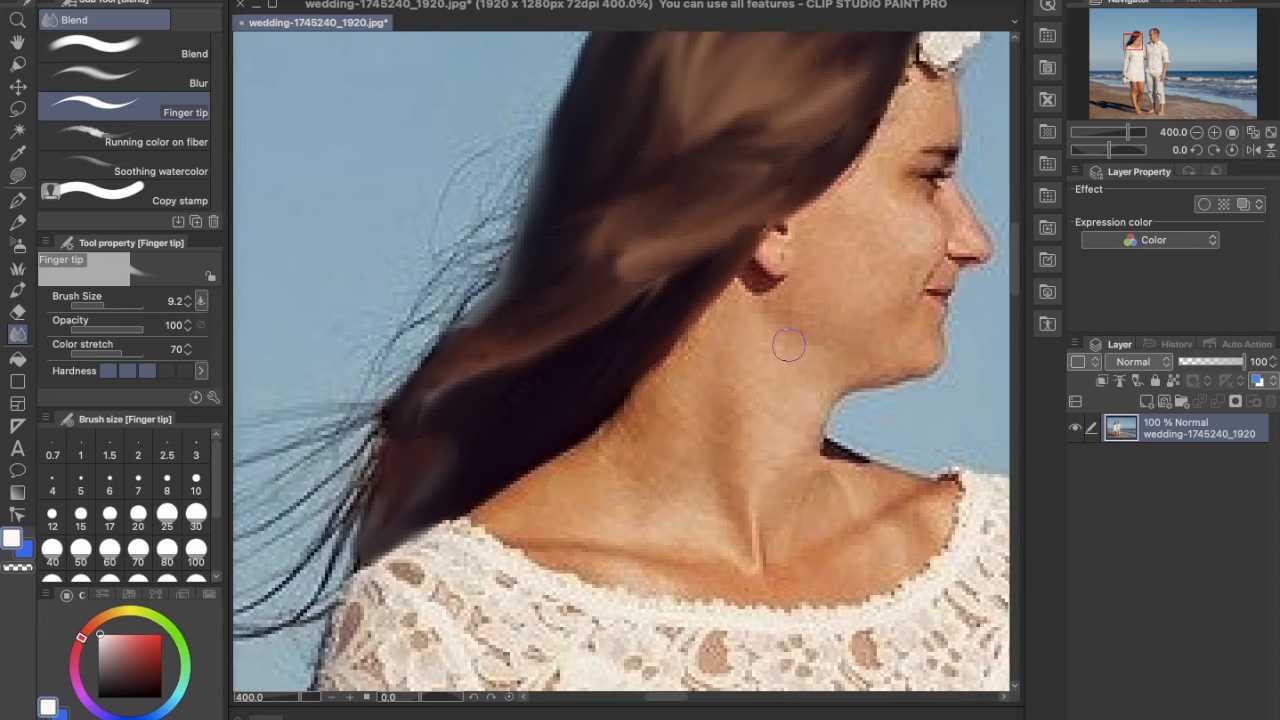
pyautogui.moveTo(643, 577)
pyautogui.mouseDown()
pyautogui.moveTo(625, 414)
pyautogui.moveTo(645, 529)
pyautogui.mouseUp()
pyautogui.moveTo(790, 488); pyautogui.dragTo(834, 376)
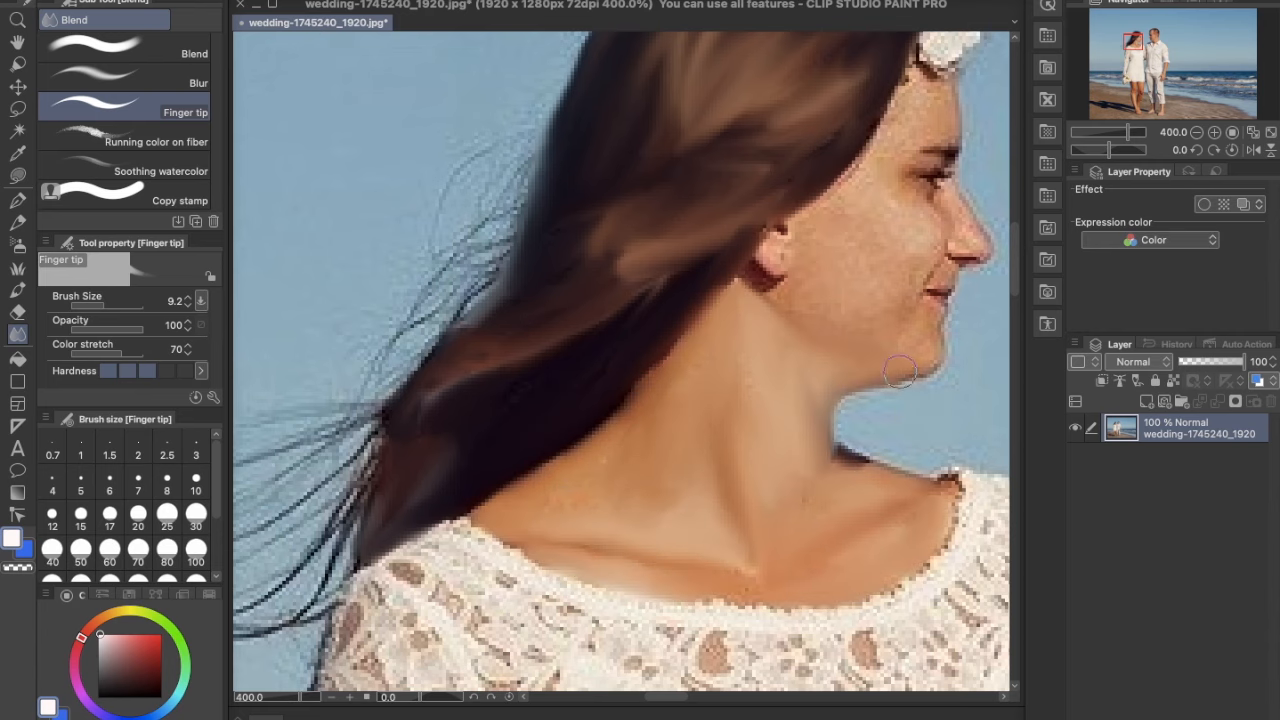
# Blend the woman's profile with the Finger tip brush reduced to size 5.7.
pyautogui.scroll(3, 899, 372)
pyautogui.hscroll(3, 899, 372)
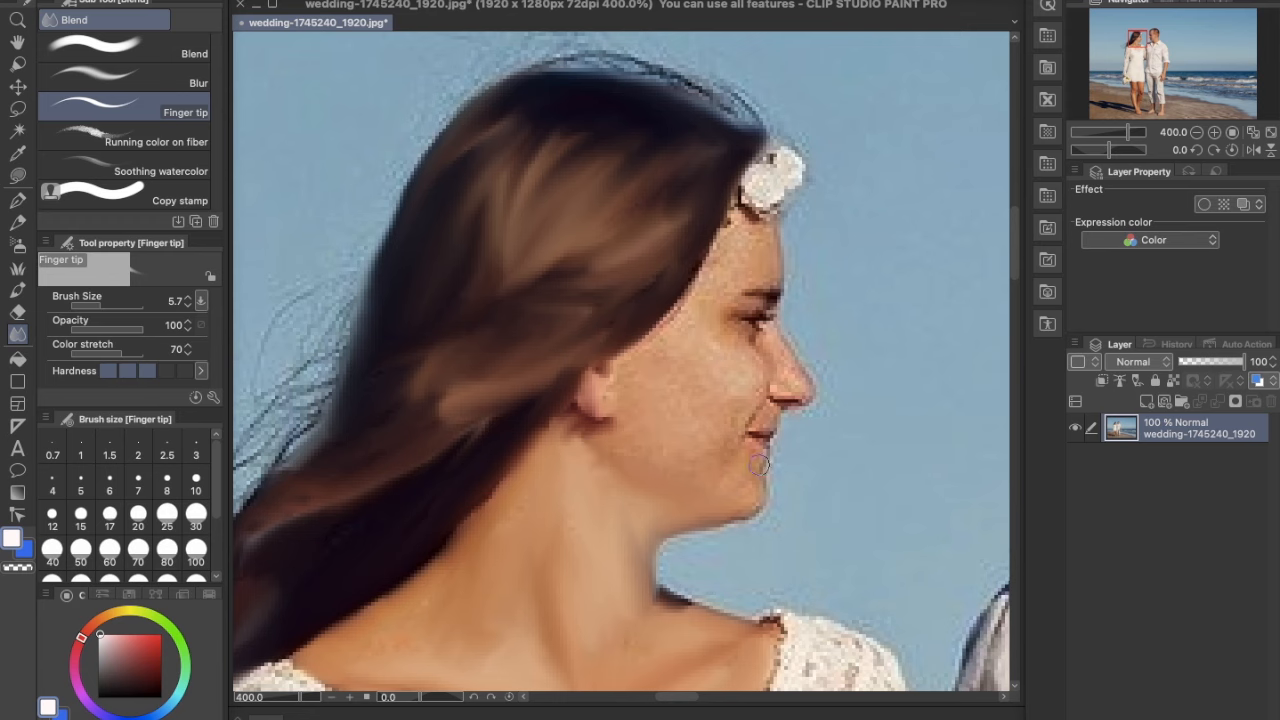
pyautogui.press('super+plus')
pyautogui.moveTo(794, 414); pyautogui.dragTo(625, 260)
pyautogui.press('super+minus')
pyautogui.press('super+minus')
pyautogui.press('super+minus')
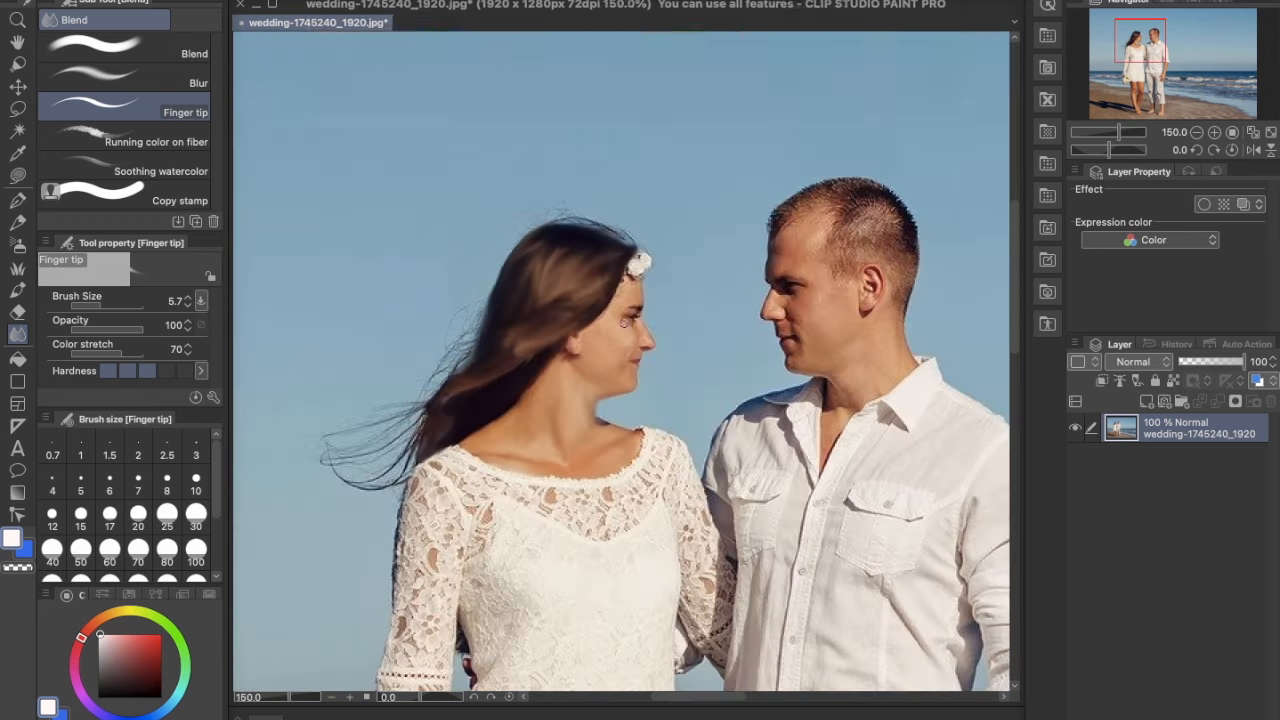
# Smooth the woman's cheek and jaw with the Finger tip brush.
pyautogui.press('super+plus')
pyautogui.press('super+plus')
pyautogui.press('super+plus')
pyautogui.click(107, 307)
pyautogui.moveTo(579, 413)
pyautogui.mouseDown()
pyautogui.moveTo(517, 177)
pyautogui.moveTo(429, 411)
pyautogui.moveTo(345, 396)
pyautogui.mouseUp()
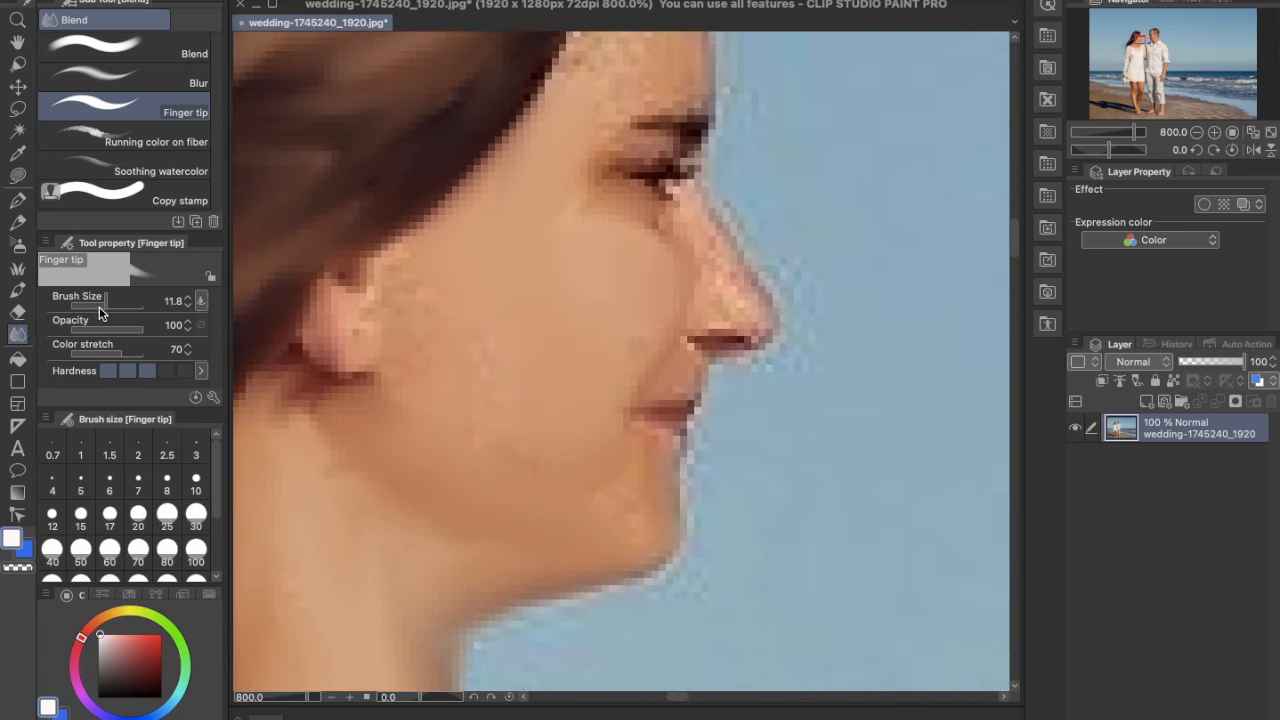
# Blend the woman's nose, eye area and white hair flowers with the Finger tip brush.
pyautogui.moveTo(693, 344); pyautogui.dragTo(748, 340)
pyautogui.scroll(5, 691, 206)
pyautogui.moveTo(650, 222)
pyautogui.mouseDown()
pyautogui.moveTo(680, 174)
pyautogui.moveTo(640, 236)
pyautogui.moveTo(662, 117)
pyautogui.mouseUp()
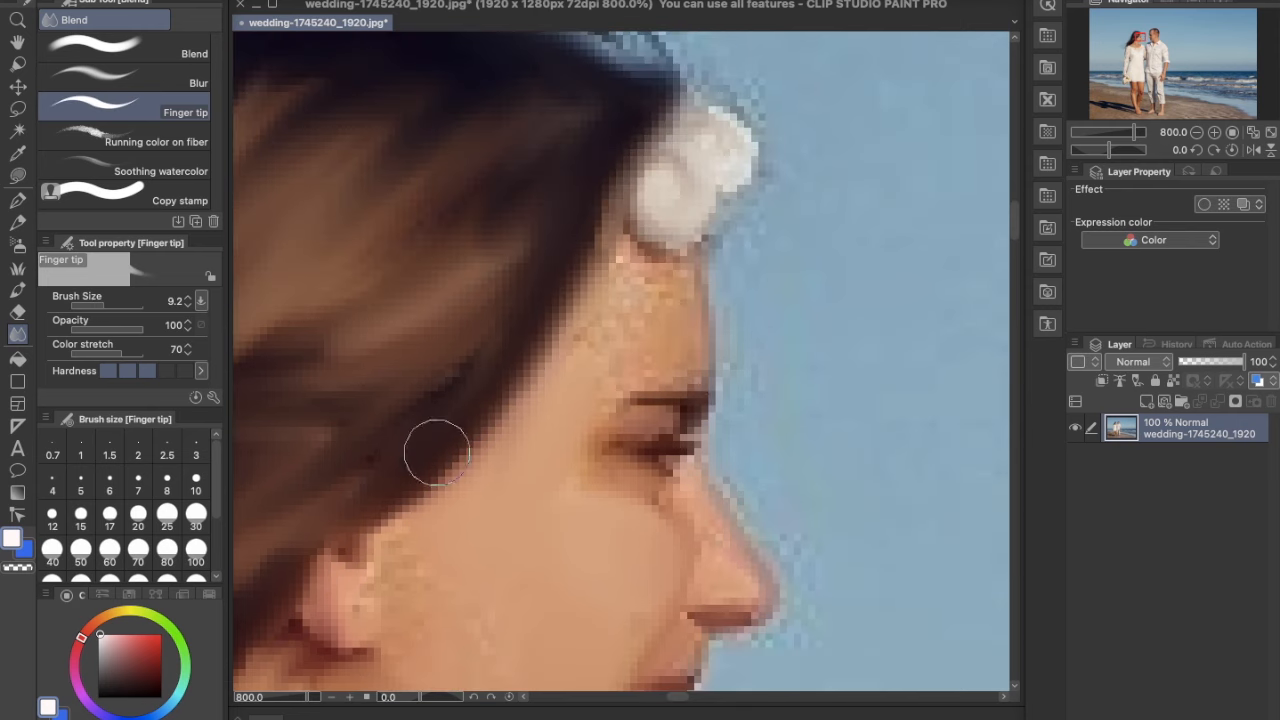
# Smear the lace on the dress's neckline, chest and outer sleeve into smooth paint with the Finger tip brush at size 9.2.
pyautogui.press('super+minus')
pyautogui.press('super+minus')
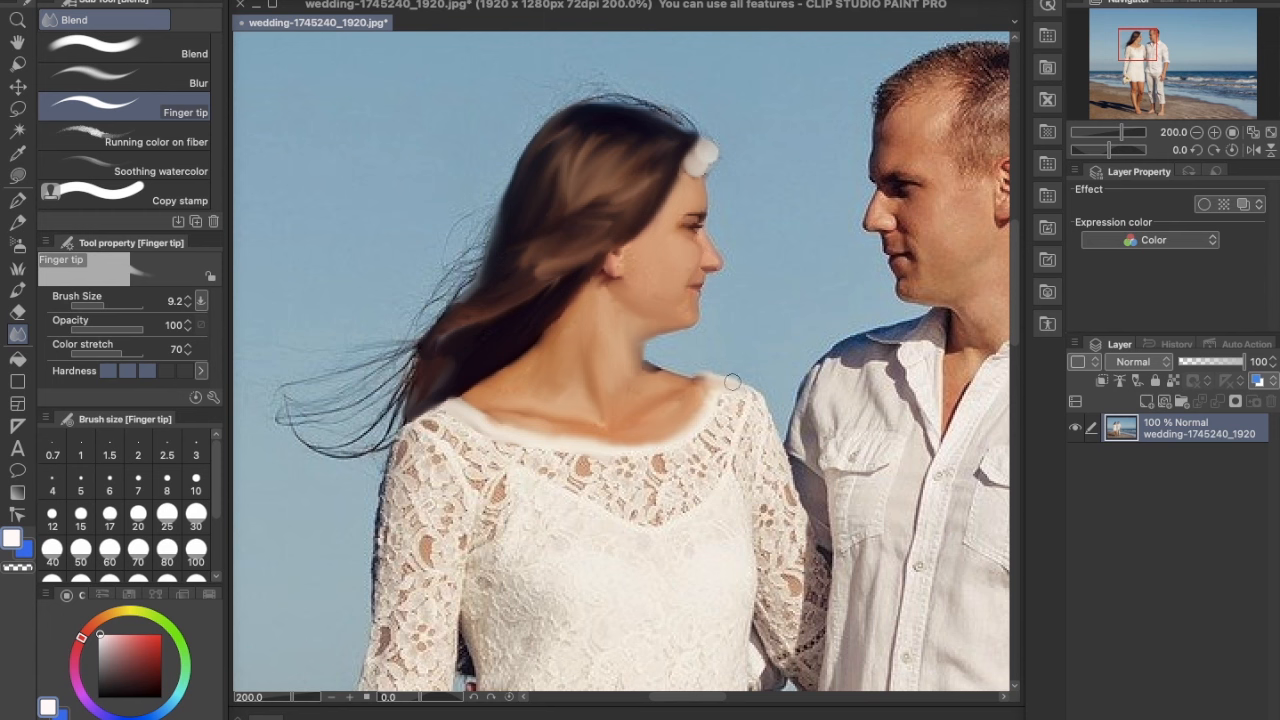
pyautogui.scroll(-3, 630, 516)
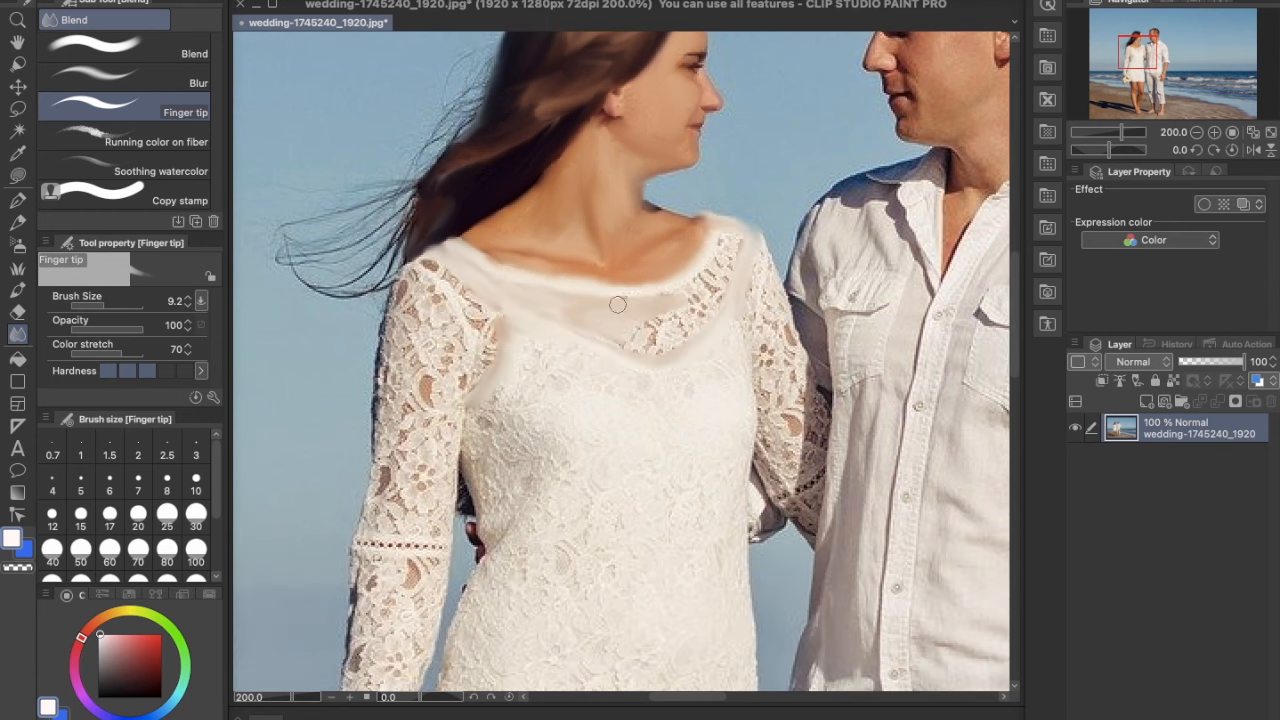
pyautogui.moveTo(410, 277)
pyautogui.mouseDown()
pyautogui.moveTo(440, 300)
pyautogui.moveTo(384, 423)
pyautogui.mouseUp()
pyautogui.scroll(-3, 396, 517)
pyautogui.moveTo(440, 345)
pyautogui.mouseDown()
pyautogui.moveTo(400, 455)
pyautogui.moveTo(350, 530)
pyautogui.moveTo(390, 530)
pyautogui.mouseUp()
# Smear the bouquet's petals, yellow center and edges into soft painted shapes with the Finger tip brush at size 9.2.
pyautogui.scroll(-3, 396, 361)
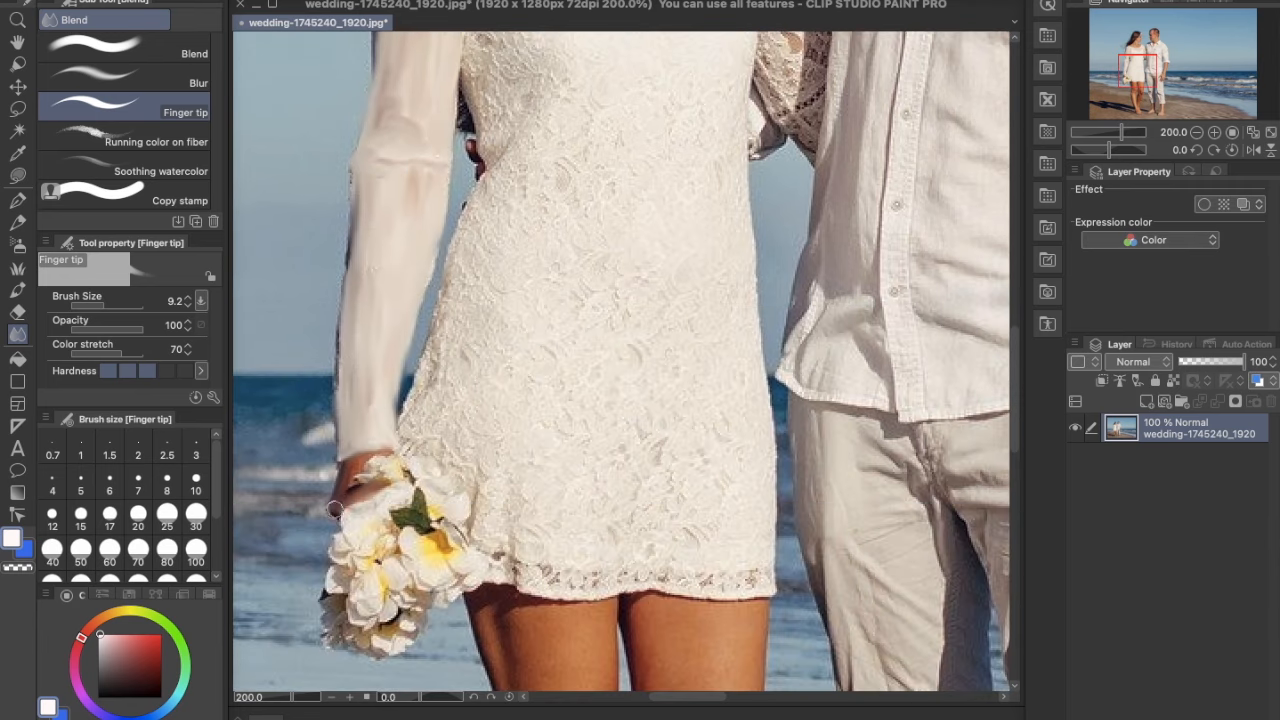
pyautogui.moveTo(345, 550)
pyautogui.mouseDown()
pyautogui.moveTo(344, 611)
pyautogui.moveTo(372, 638)
pyautogui.mouseUp()
pyautogui.scroll(4, 444, 559)
pyautogui.hscroll(-3, 418, 244)
pyautogui.scroll(-3, 643, 394)
pyautogui.moveTo(644, 251)
pyautogui.mouseDown()
pyautogui.moveTo(698, 155)
pyautogui.moveTo(491, 443)
pyautogui.moveTo(737, 491)
pyautogui.mouseUp()
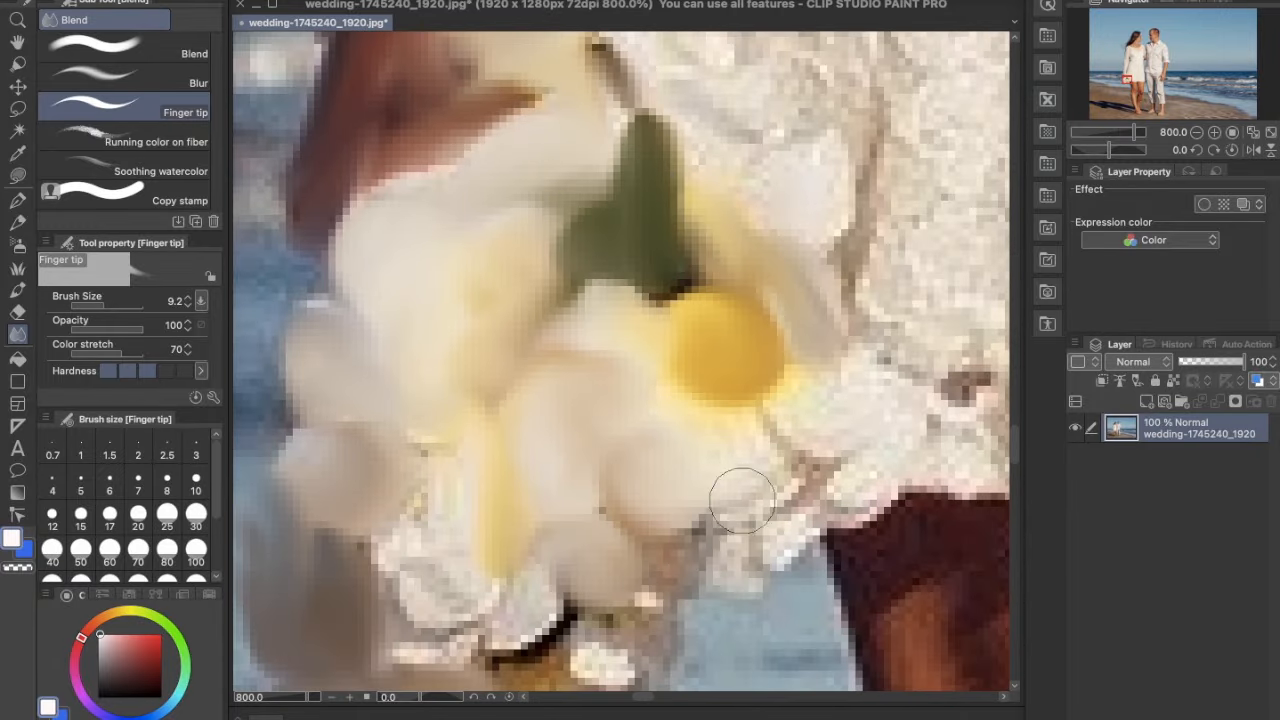
pyautogui.hscroll(4, 737, 491)
pyautogui.moveTo(545, 490); pyautogui.dragTo(469, 557)
pyautogui.hscroll(-4, 469, 557)
pyautogui.scroll(-3, 469, 557)
pyautogui.moveTo(480, 290)
pyautogui.mouseDown()
pyautogui.moveTo(433, 354)
pyautogui.moveTo(720, 366)
pyautogui.mouseUp()
# Smooth the lace on the dress's skirt and hem with the Finger tip brush.
pyautogui.hscroll(4, 891, 200)
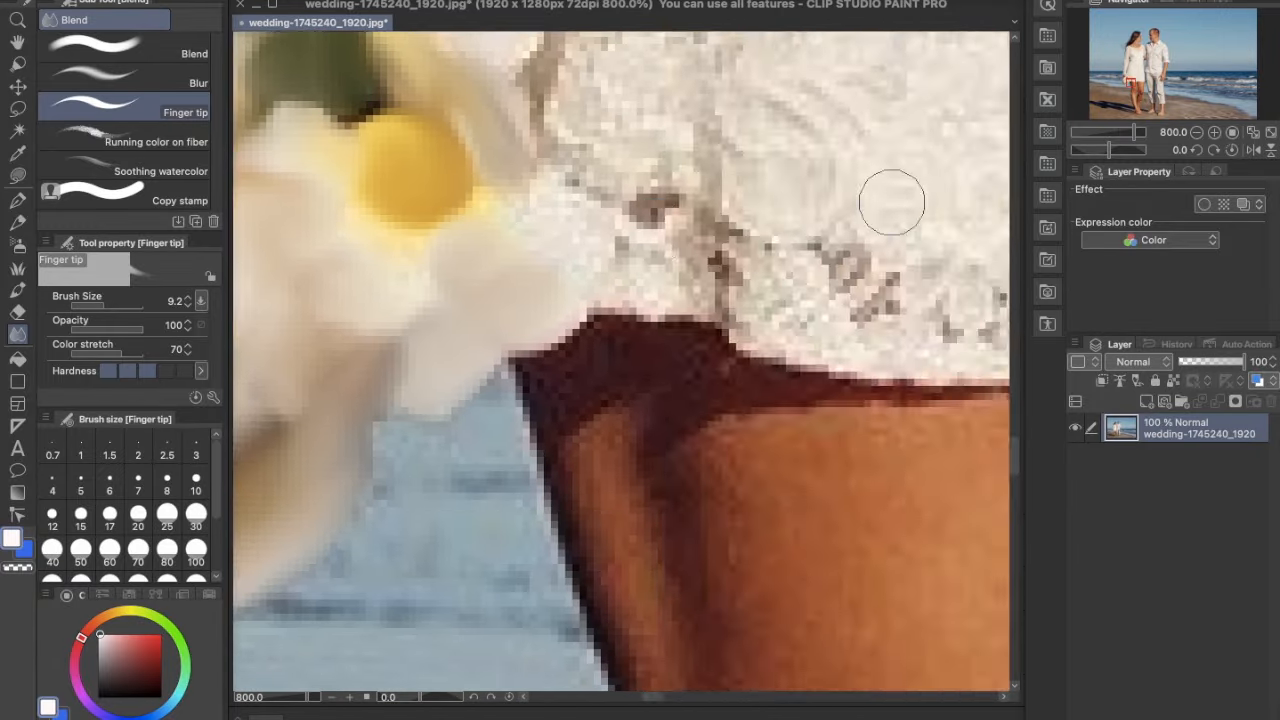
pyautogui.scroll(-6, 512, 293)
pyautogui.moveTo(635, 234)
pyautogui.mouseDown()
pyautogui.moveTo(694, 420)
pyautogui.moveTo(773, 173)
pyautogui.moveTo(637, 108)
pyautogui.moveTo(779, 88)
pyautogui.moveTo(770, 463)
pyautogui.moveTo(598, 377)
pyautogui.moveTo(721, 277)
pyautogui.mouseUp()
pyautogui.scroll(3, 721, 277)
pyautogui.moveTo(830, 182); pyautogui.dragTo(850, 260)
pyautogui.scroll(-10, 850, 260)
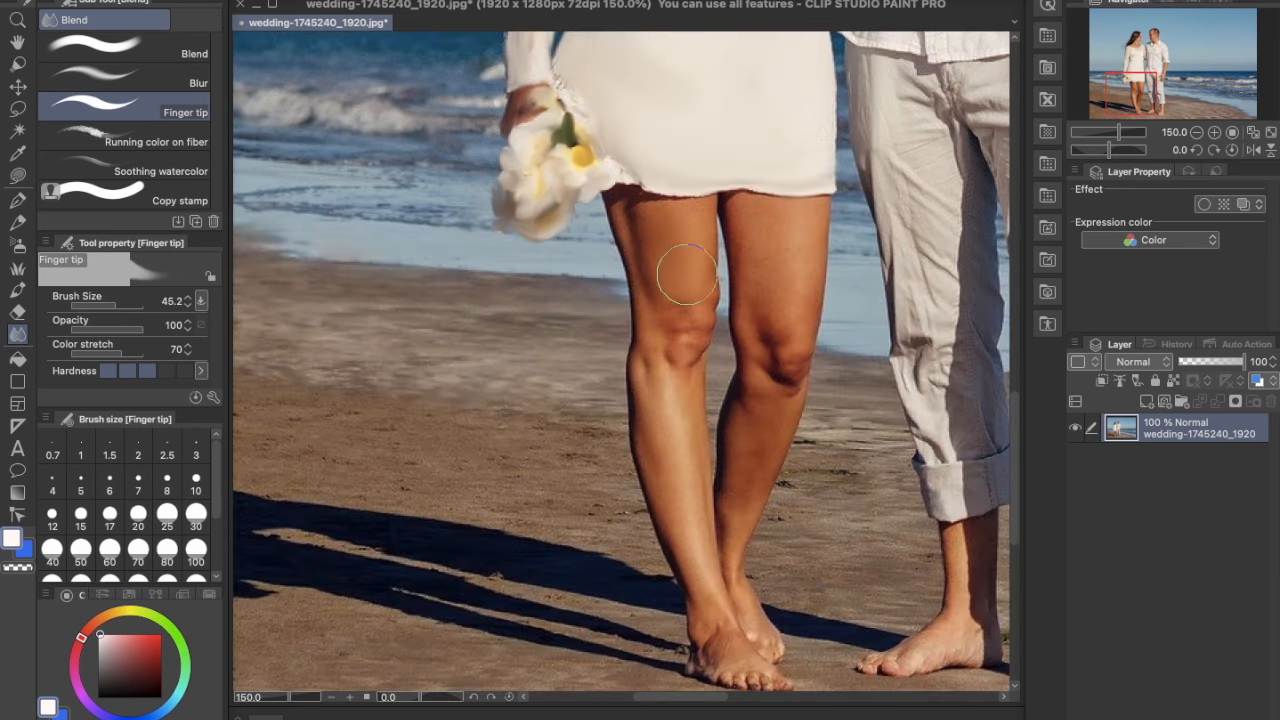
# Smooth the lace on the upper part of the dress with a smaller Finger tip brush.
pyautogui.scroll(5, 790, 195)
pyautogui.scroll(5, 526, 283)
pyautogui.press('[')
pyautogui.moveTo(526, 283); pyautogui.dragTo(463, 560)
pyautogui.scroll(5, 563, 111)
pyautogui.moveTo(585, 395); pyautogui.dragTo(632, 245)
pyautogui.scroll(5, 594, 374)
pyautogui.hscroll(5, 620, 209)
pyautogui.moveTo(594, 374)
pyautogui.mouseDown()
pyautogui.moveTo(432, 237)
pyautogui.moveTo(580, 455)
pyautogui.mouseUp()
pyautogui.moveTo(655, 150); pyautogui.dragTo(705, 240)
pyautogui.moveTo(605, 455)
pyautogui.mouseDown()
pyautogui.moveTo(623, 543)
pyautogui.moveTo(715, 530)
pyautogui.mouseUp()
# Smooth the skin of the woman's thighs below the hem with the Finger tip brush at size 11.8.
pyautogui.scroll(-5, 624, 349)
pyautogui.scroll(-5, 624, 349)
pyautogui.hscroll(-3, 331, 429)
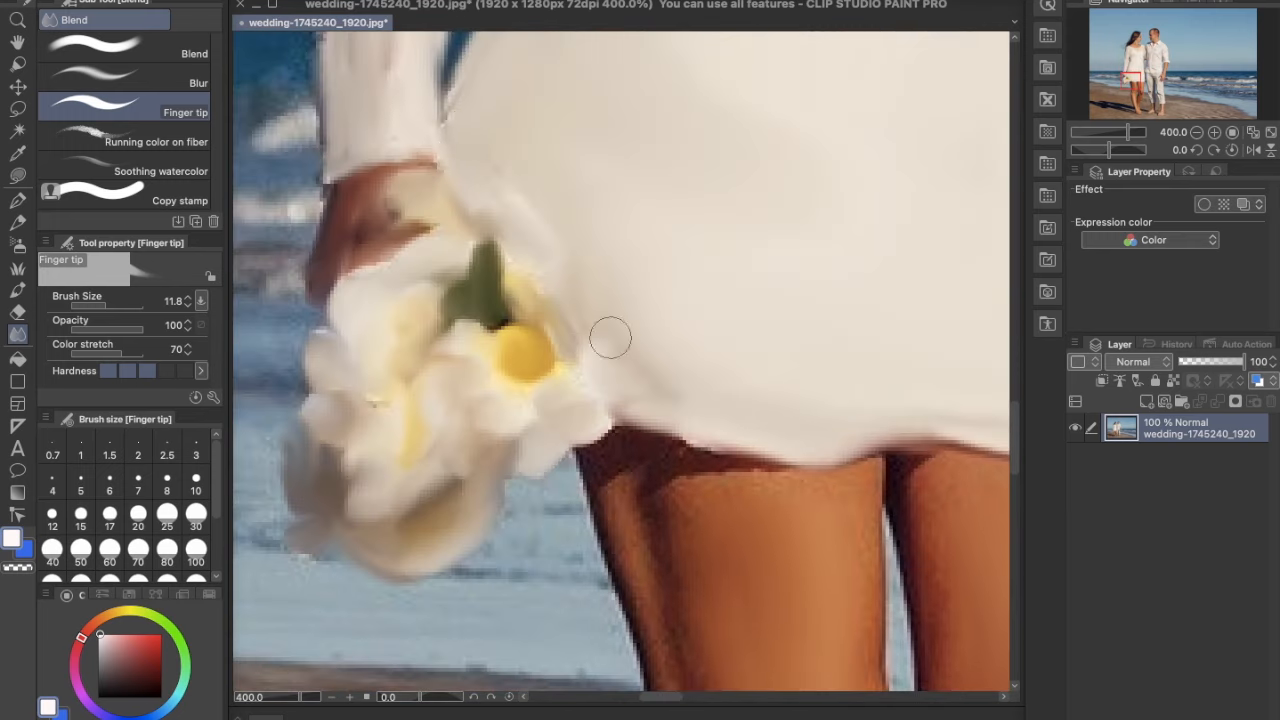
pyautogui.scroll(-5, 606, 337)
pyautogui.scroll(5, 651, 430)
pyautogui.moveTo(720, 277); pyautogui.dragTo(740, 215)
pyautogui.moveTo(692, 500); pyautogui.dragTo(728, 615)
pyautogui.moveTo(884, 455); pyautogui.dragTo(868, 290)
pyautogui.moveTo(866, 223); pyautogui.dragTo(720, 234)
pyautogui.hscroll(5, 435, 142)
pyautogui.scroll(-2, 435, 142)
pyautogui.moveTo(435, 142)
pyautogui.mouseDown()
pyautogui.moveTo(461, 419)
pyautogui.moveTo(500, 517)
pyautogui.mouseUp()
pyautogui.moveTo(465, 200); pyautogui.dragTo(680, 143)
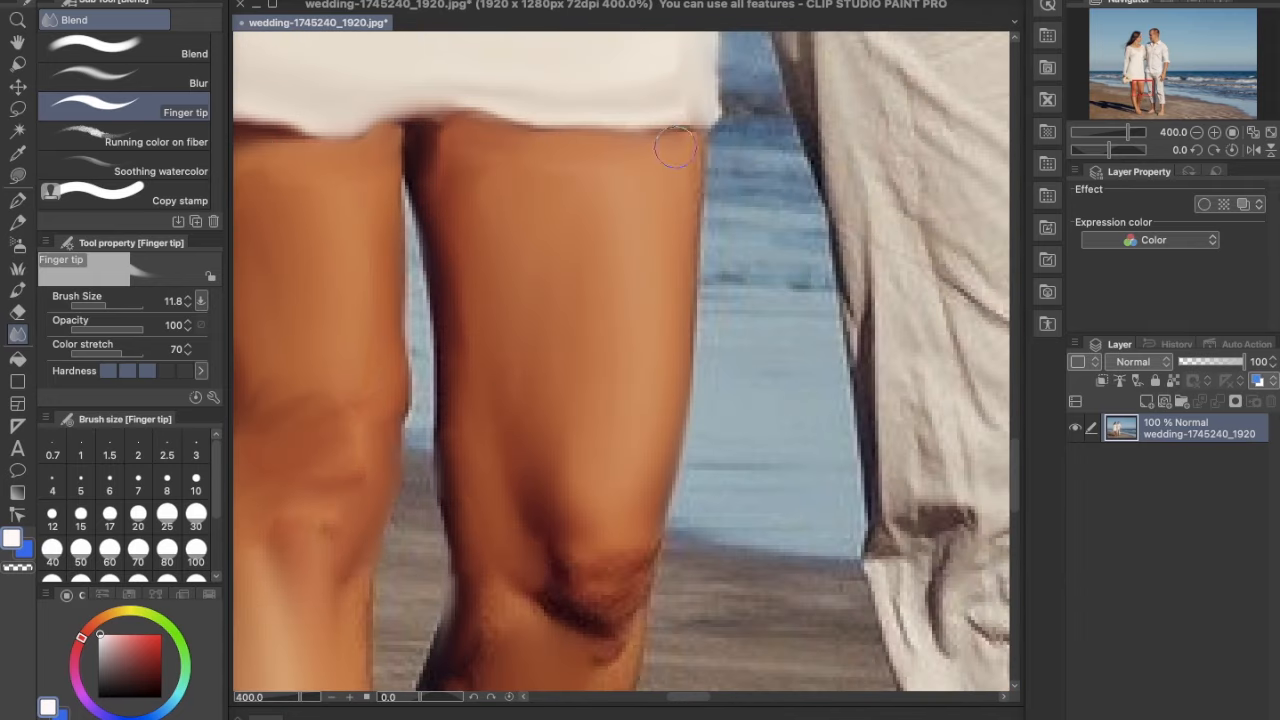
# Blend the woman's knees and lower legs down to the feet with the Finger tip brush.
pyautogui.moveTo(535, 435); pyautogui.dragTo(631, 566)
pyautogui.scroll(-5, 620, 245)
pyautogui.moveTo(620, 245); pyautogui.dragTo(578, 215)
pyautogui.moveTo(449, 214); pyautogui.dragTo(422, 545)
pyautogui.moveTo(435, 645)
pyautogui.mouseDown()
pyautogui.moveTo(540, 500)
pyautogui.moveTo(570, 305)
pyautogui.mouseUp()
pyautogui.moveTo(644, 440); pyautogui.dragTo(690, 540)
pyautogui.moveTo(258, 100)
pyautogui.mouseDown()
pyautogui.moveTo(510, 283)
pyautogui.moveTo(522, 670)
pyautogui.mouseUp()
pyautogui.moveTo(630, 512)
pyautogui.mouseDown()
pyautogui.moveTo(626, 434)
pyautogui.moveTo(614, 582)
pyautogui.mouseUp()
pyautogui.moveTo(750, 675); pyautogui.dragTo(750, 395)
pyautogui.moveTo(608, 238)
pyautogui.mouseDown()
pyautogui.moveTo(637, 446)
pyautogui.moveTo(716, 635)
pyautogui.mouseUp()
pyautogui.moveTo(735, 542)
pyautogui.mouseDown()
pyautogui.moveTo(735, 292)
pyautogui.moveTo(808, 614)
pyautogui.moveTo(694, 414)
pyautogui.moveTo(623, 506)
pyautogui.mouseUp()
# Return to the woman's upper body and smear her wind-blown hair with the Finger tip brush.
pyautogui.hotkey('ctrl', '-')
pyautogui.hotkey('ctrl', '-')
pyautogui.hotkey('ctrl', '-')
pyautogui.moveTo(740, 283); pyautogui.dragTo(655, 680)
pyautogui.hotkey('ctrl', '+')
pyautogui.hotkey('ctrl', '+')
pyautogui.moveTo(648, 351); pyautogui.dragTo(765, 195)
pyautogui.moveTo(500, 295); pyautogui.dragTo(340, 410)
pyautogui.moveTo(450, 325); pyautogui.dragTo(265, 512)
pyautogui.moveTo(491, 391); pyautogui.dragTo(824, 386)
# Blend the woman's loose hair strands against the sky, using the Running color on fiber brush at size 5.7.
pyautogui.moveTo(105, 305); pyautogui.dragTo(94, 305)
pyautogui.moveTo(546, 322); pyautogui.dragTo(488, 400)
pyautogui.moveTo(500, 420); pyautogui.dragTo(608, 267)
pyautogui.click(126, 131)
pyautogui.moveTo(114, 305); pyautogui.dragTo(103, 305)
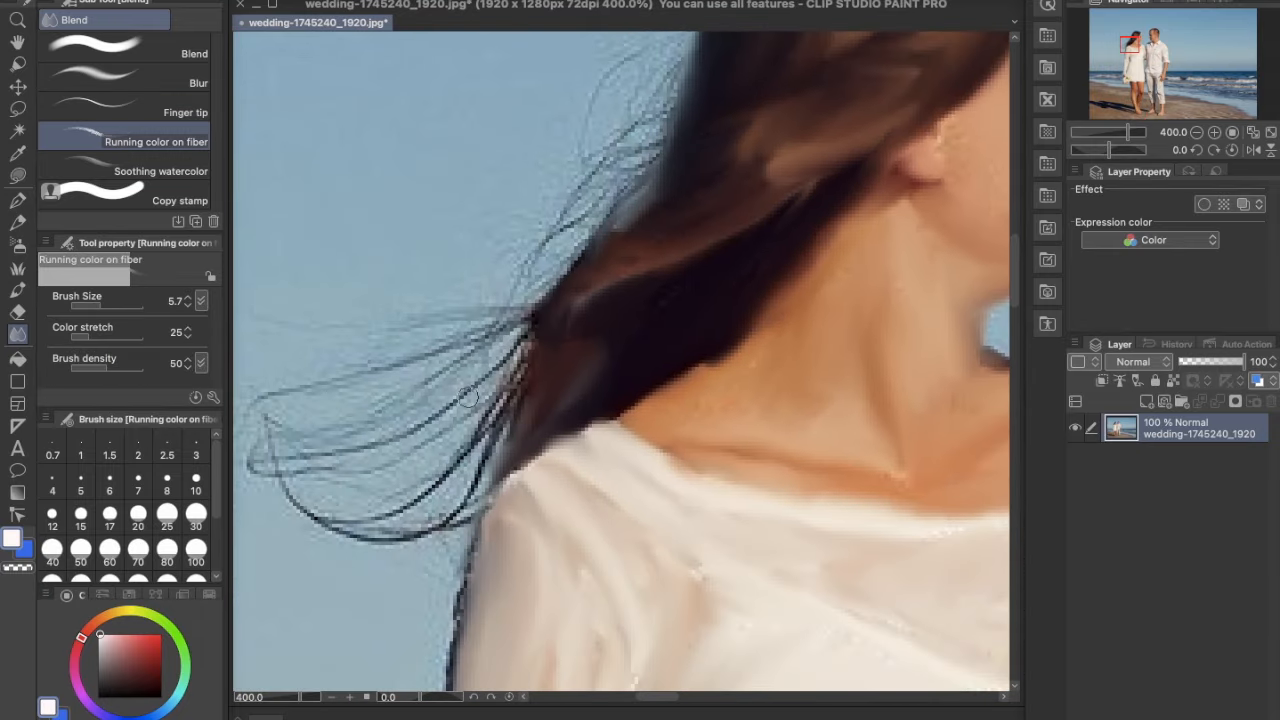
pyautogui.moveTo(540, 324); pyautogui.dragTo(318, 462)
pyautogui.moveTo(512, 372); pyautogui.dragTo(376, 536)
# Blend the ends and body of the woman's hair with the Finger tip brush at size 15.
pyautogui.click(138, 109)
pyautogui.moveTo(94, 305); pyautogui.dragTo(103, 307)
pyautogui.click(81, 515)
pyautogui.moveTo(540, 325); pyautogui.dragTo(506, 462)
pyautogui.moveTo(663, 200); pyautogui.dragTo(625, 300)
pyautogui.moveTo(590, 395); pyautogui.dragTo(551, 494)
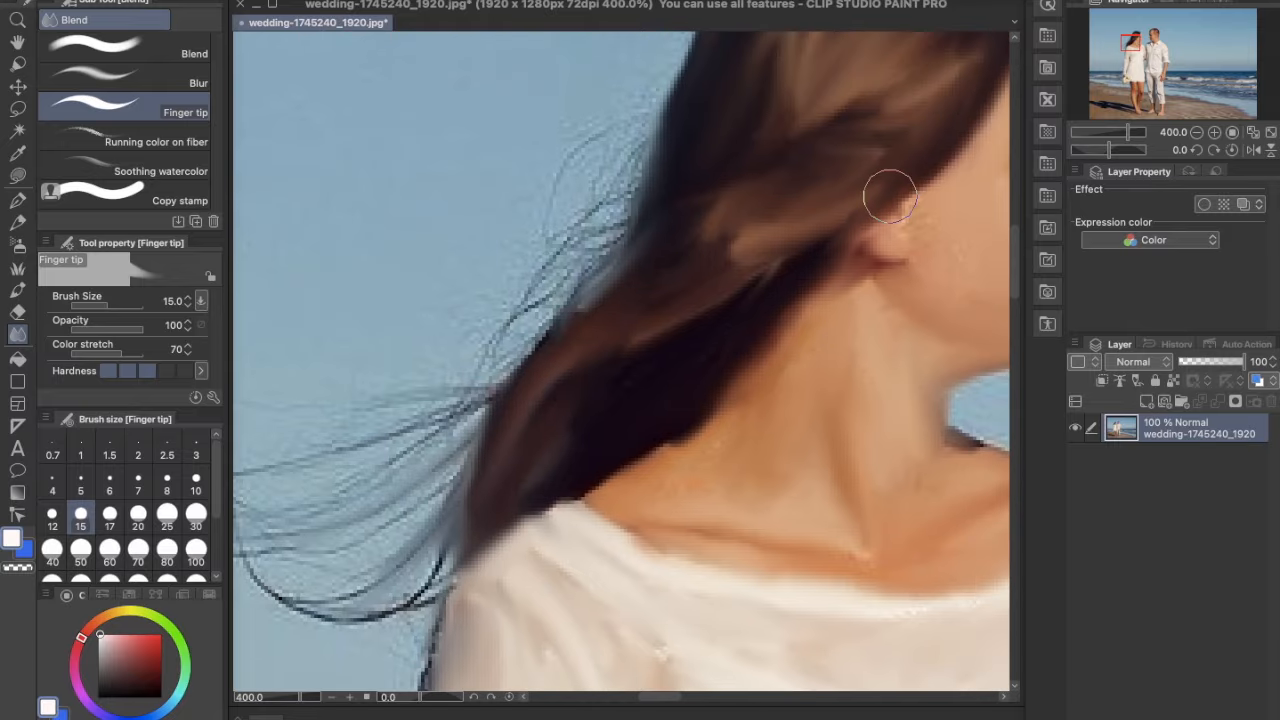
pyautogui.moveTo(930, 180); pyautogui.dragTo(389, 351)
pyautogui.moveTo(745, 240); pyautogui.dragTo(700, 350)
pyautogui.moveTo(795, 235); pyautogui.dragTo(775, 340)
pyautogui.moveTo(715, 215); pyautogui.dragTo(690, 245)
# Blend the man's face and neck with the Finger tip brush, using a smaller brush size for the details.
pyautogui.moveTo(695, 225)
pyautogui.mouseDown()
pyautogui.moveTo(754, 203)
pyautogui.moveTo(803, 154)
pyautogui.moveTo(845, 235)
pyautogui.mouseUp()
pyautogui.moveTo(840, 240); pyautogui.dragTo(878, 380)
pyautogui.moveTo(850, 300); pyautogui.dragTo(610, 264)
pyautogui.moveTo(680, 190)
pyautogui.mouseDown()
pyautogui.moveTo(706, 127)
pyautogui.moveTo(757, 277)
pyautogui.moveTo(690, 330)
pyautogui.moveTo(771, 414)
pyautogui.mouseUp()
pyautogui.moveTo(450, 230)
pyautogui.mouseDown()
pyautogui.moveTo(497, 311)
pyautogui.moveTo(500, 243)
pyautogui.moveTo(612, 450)
pyautogui.moveTo(670, 520)
pyautogui.moveTo(698, 467)
pyautogui.moveTo(737, 597)
pyautogui.moveTo(810, 504)
pyautogui.mouseUp()
pyautogui.moveTo(648, 486)
pyautogui.mouseDown()
pyautogui.moveTo(648, 323)
pyautogui.moveTo(640, 444)
pyautogui.mouseUp()
pyautogui.press('super+plus')
pyautogui.press('super+plus')
pyautogui.press('[')
pyautogui.press('[')
pyautogui.press('[')
pyautogui.press('[')
pyautogui.moveTo(722, 290); pyautogui.dragTo(712, 385)
pyautogui.moveTo(712, 436)
pyautogui.mouseDown()
pyautogui.moveTo(766, 399)
pyautogui.moveTo(790, 230)
pyautogui.moveTo(745, 245)
pyautogui.moveTo(720, 375)
pyautogui.mouseUp()
pyautogui.moveTo(351, 321); pyautogui.dragTo(491, 321)
pyautogui.moveTo(604, 293)
pyautogui.mouseDown()
pyautogui.moveTo(400, 380)
pyautogui.moveTo(330, 450)
pyautogui.moveTo(363, 271)
pyautogui.moveTo(465, 500)
pyautogui.moveTo(522, 506)
pyautogui.mouseUp()
# Smooth the man's shirt collar and the skin in its opening with the Finger tip brush at size 7.2.
pyautogui.press(']')
pyautogui.press(']')
pyautogui.moveTo(683, 523); pyautogui.dragTo(675, 311)
pyautogui.moveTo(503, 385)
pyautogui.mouseDown()
pyautogui.moveTo(486, 355)
pyautogui.moveTo(428, 374)
pyautogui.mouseUp()
pyautogui.moveTo(643, 563); pyautogui.dragTo(651, 308)
pyautogui.moveTo(694, 404)
pyautogui.mouseDown()
pyautogui.moveTo(726, 528)
pyautogui.moveTo(650, 620)
pyautogui.mouseUp()
pyautogui.moveTo(415, 442); pyautogui.dragTo(609, 340)
pyautogui.moveTo(480, 420)
pyautogui.mouseDown()
pyautogui.moveTo(700, 220)
pyautogui.moveTo(450, 320)
pyautogui.mouseUp()
pyautogui.moveTo(450, 320); pyautogui.dragTo(634, 357)
pyautogui.moveTo(720, 500); pyautogui.dragTo(526, 315)
pyautogui.moveTo(590, 530)
pyautogui.mouseDown()
pyautogui.moveTo(527, 278)
pyautogui.moveTo(602, 490)
pyautogui.mouseUp()
pyautogui.moveTo(640, 480)
pyautogui.mouseDown()
pyautogui.moveTo(540, 111)
pyautogui.moveTo(740, 280)
pyautogui.mouseUp()
pyautogui.moveTo(740, 280); pyautogui.dragTo(806, 80)
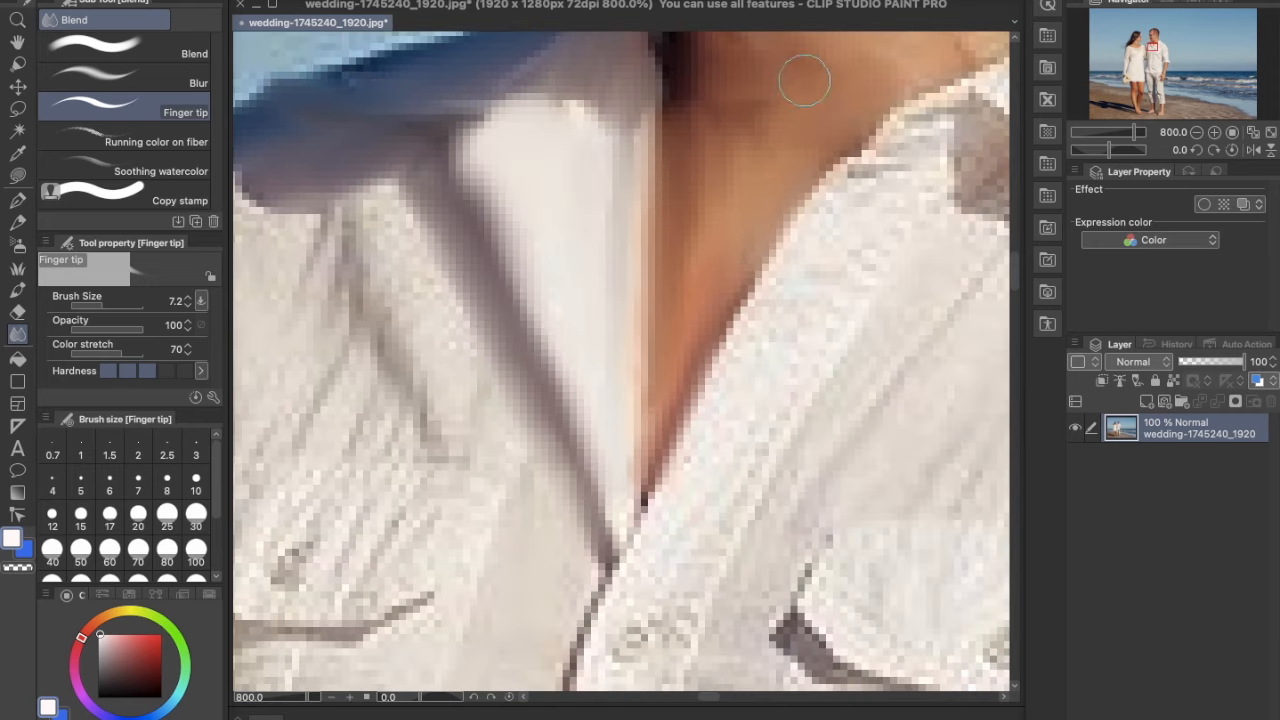
# Smooth the man's collar flap, the adjoining shirt fabric and his short hair with the Finger tip brush at size 7.2.
pyautogui.moveTo(820, 150); pyautogui.dragTo(550, 225)
pyautogui.moveTo(345, 660); pyautogui.dragTo(710, 165)
pyautogui.moveTo(705, 215); pyautogui.dragTo(835, 320)
pyautogui.moveTo(692, 292); pyautogui.dragTo(490, 590)
pyautogui.moveTo(976, 73)
pyautogui.mouseDown()
pyautogui.moveTo(560, 200)
pyautogui.moveTo(560, 306)
pyautogui.mouseUp()
pyautogui.moveTo(540, 170)
pyautogui.mouseDown()
pyautogui.moveTo(465, 205)
pyautogui.moveTo(570, 172)
pyautogui.mouseUp()
pyautogui.moveTo(590, 172); pyautogui.dragTo(622, 295)
pyautogui.moveTo(345, 416); pyautogui.dragTo(430, 548)
pyautogui.moveTo(440, 560); pyautogui.dragTo(854, 107)
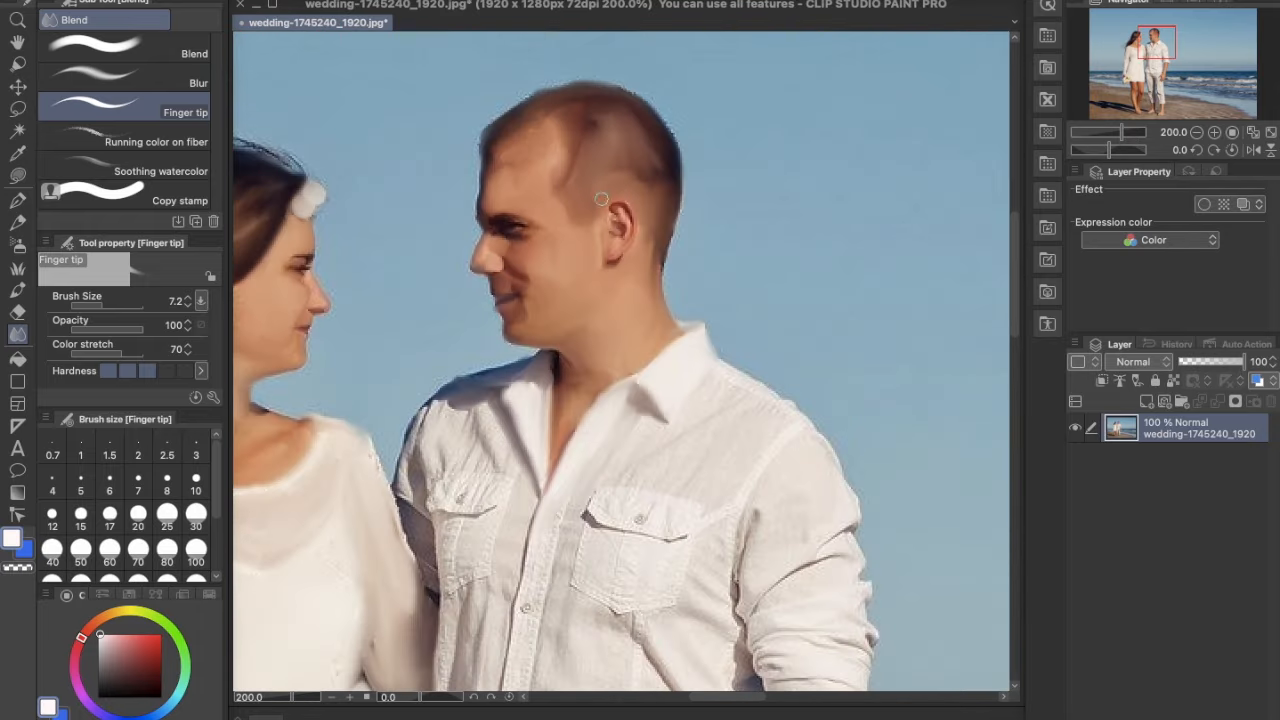
# Blend the fine details around the man's mouth, nose and jaw with the Finger tip brush at size 3.1.
pyautogui.press('super+plus')
pyautogui.press('super+plus')
pyautogui.moveTo(337, 309); pyautogui.dragTo(937, 288)
pyautogui.press('[')
pyautogui.press('[')
pyautogui.press('[')
pyautogui.press('[')
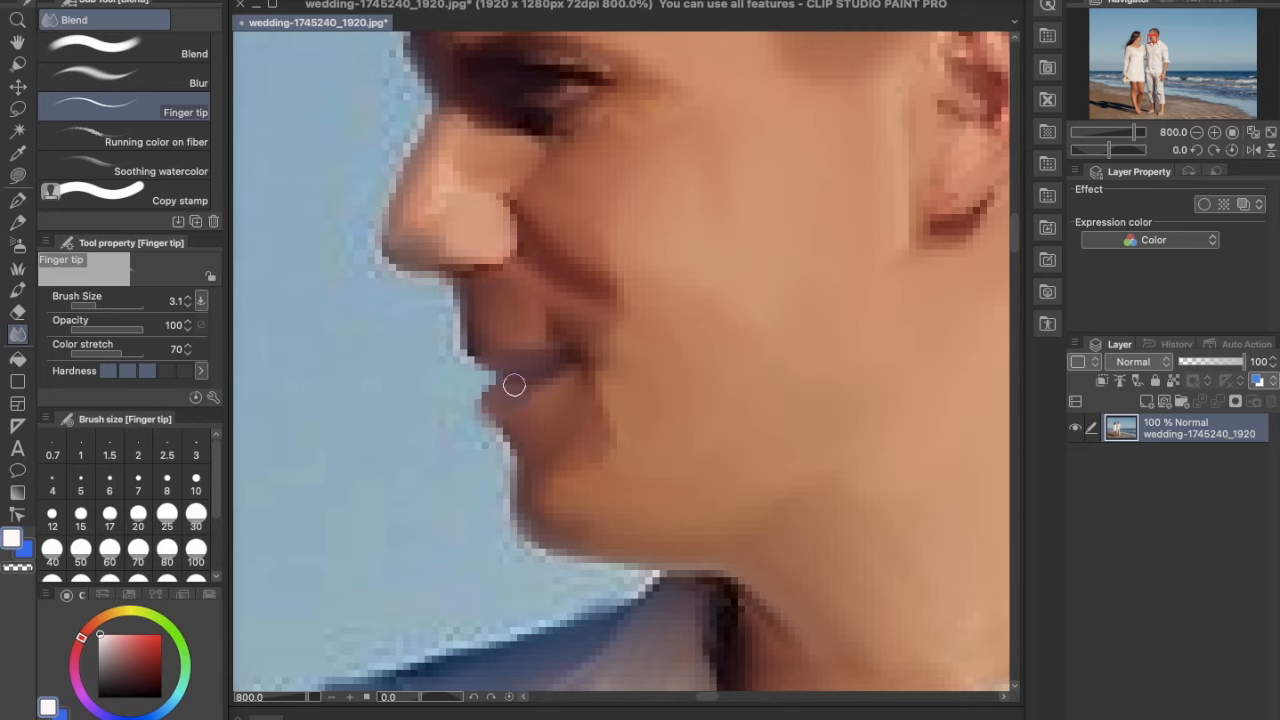
pyautogui.moveTo(478, 356); pyautogui.dragTo(508, 355)
pyautogui.moveTo(655, 590); pyautogui.dragTo(640, 315)
pyautogui.moveTo(663, 546); pyautogui.dragTo(663, 360)
pyautogui.moveTo(726, 332); pyautogui.dragTo(726, 236)
# Smooth the folds of the man's shirt and rolled-up sleeves with the Finger tip brush at size 19.2.
pyautogui.press('super+minus')
pyautogui.press('super+minus')
pyautogui.press(']')
pyautogui.press(']')
pyautogui.press(']')
pyautogui.press(']')
pyautogui.press(']')
pyautogui.press(']')
pyautogui.moveTo(727, 372)
pyautogui.mouseDown()
pyautogui.moveTo(710, 288)
pyautogui.moveTo(726, 386)
pyautogui.moveTo(711, 551)
pyautogui.mouseUp()
pyautogui.scroll(-5, 711, 551)
pyautogui.moveTo(694, 390)
pyautogui.mouseDown()
pyautogui.moveTo(768, 486)
pyautogui.moveTo(768, 130)
pyautogui.mouseUp()
pyautogui.scroll(5, 814, 329)
pyautogui.moveTo(814, 329); pyautogui.dragTo(866, 300)
pyautogui.scroll(-5, 866, 423)
pyautogui.moveTo(866, 423); pyautogui.dragTo(788, 260)
pyautogui.hscroll(5, 788, 300)
pyautogui.moveTo(680, 355)
pyautogui.mouseDown()
pyautogui.moveTo(607, 215)
pyautogui.moveTo(535, 365)
pyautogui.mouseUp()
pyautogui.scroll(5, 517, 400)
pyautogui.moveTo(517, 417)
pyautogui.mouseDown()
pyautogui.moveTo(686, 248)
pyautogui.moveTo(621, 170)
pyautogui.moveTo(725, 110)
pyautogui.moveTo(723, 203)
pyautogui.moveTo(808, 303)
pyautogui.moveTo(742, 388)
pyautogui.moveTo(808, 337)
pyautogui.moveTo(746, 477)
pyautogui.moveTo(831, 449)
pyautogui.mouseUp()
pyautogui.scroll(-5, 831, 449)
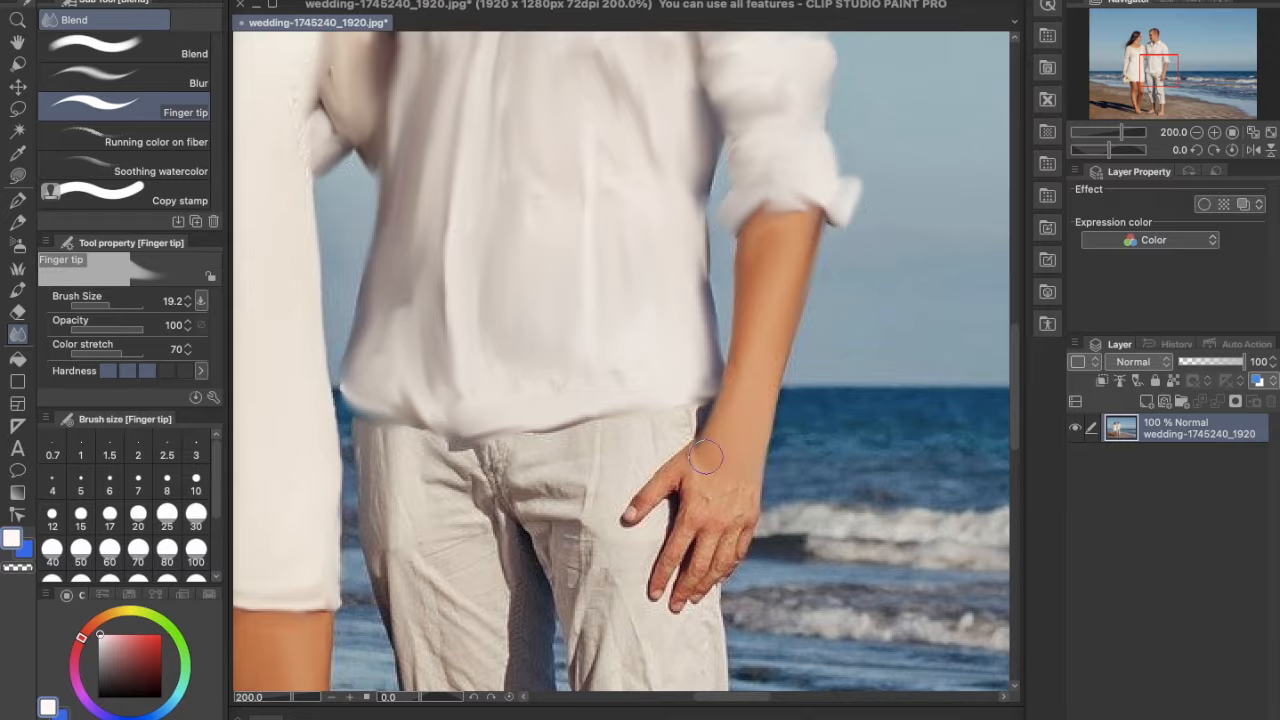
# Blend the skin of the man's forearm, hand and fingers with a smaller Finger tip brush.
pyautogui.scroll(2, 709, 445)
pyautogui.scroll(-5, 709, 445)
pyautogui.moveTo(109, 305); pyautogui.dragTo(101, 305)
pyautogui.scroll(5, 780, 283)
pyautogui.moveTo(780, 283); pyautogui.dragTo(765, 528)
pyautogui.scroll(-5, 765, 528)
pyautogui.moveTo(640, 195)
pyautogui.mouseDown()
pyautogui.moveTo(520, 350)
pyautogui.moveTo(600, 410)
pyautogui.moveTo(605, 520)
pyautogui.moveTo(614, 441)
pyautogui.moveTo(600, 515)
pyautogui.mouseUp()
pyautogui.moveTo(645, 170); pyautogui.dragTo(619, 143)
pyautogui.hscroll(-5, 619, 143)
pyautogui.moveTo(815, 340); pyautogui.dragTo(778, 345)
# Smooth the man's trousers from the waist down to the hems with a larger Finger tip brush.
pyautogui.moveTo(102, 305); pyautogui.dragTo(119, 305)
pyautogui.moveTo(650, 320)
pyautogui.mouseDown()
pyautogui.moveTo(600, 246)
pyautogui.moveTo(530, 380)
pyautogui.mouseUp()
pyautogui.moveTo(119, 305)
pyautogui.mouseDown()
pyautogui.moveTo(92, 305)
pyautogui.moveTo(111, 305)
pyautogui.mouseUp()
pyautogui.moveTo(520, 400); pyautogui.dragTo(443, 420)
pyautogui.scroll(-3, 420, 206)
pyautogui.moveTo(376, 240)
pyautogui.mouseDown()
pyautogui.moveTo(405, 430)
pyautogui.moveTo(480, 428)
pyautogui.moveTo(432, 521)
pyautogui.moveTo(445, 650)
pyautogui.mouseUp()
pyautogui.moveTo(505, 280)
pyautogui.mouseDown()
pyautogui.moveTo(586, 400)
pyautogui.moveTo(530, 540)
pyautogui.moveTo(572, 636)
pyautogui.moveTo(643, 646)
pyautogui.mouseUp()
pyautogui.scroll(-5, 643, 646)
pyautogui.moveTo(475, 380); pyautogui.dragTo(485, 492)
pyautogui.moveTo(485, 492)
pyautogui.mouseDown()
pyautogui.moveTo(366, 510)
pyautogui.moveTo(388, 506)
pyautogui.mouseUp()
# Blend the man's ankles and bare feet with the Finger tip brush at size 8.2.
pyautogui.moveTo(111, 305); pyautogui.dragTo(102, 305)
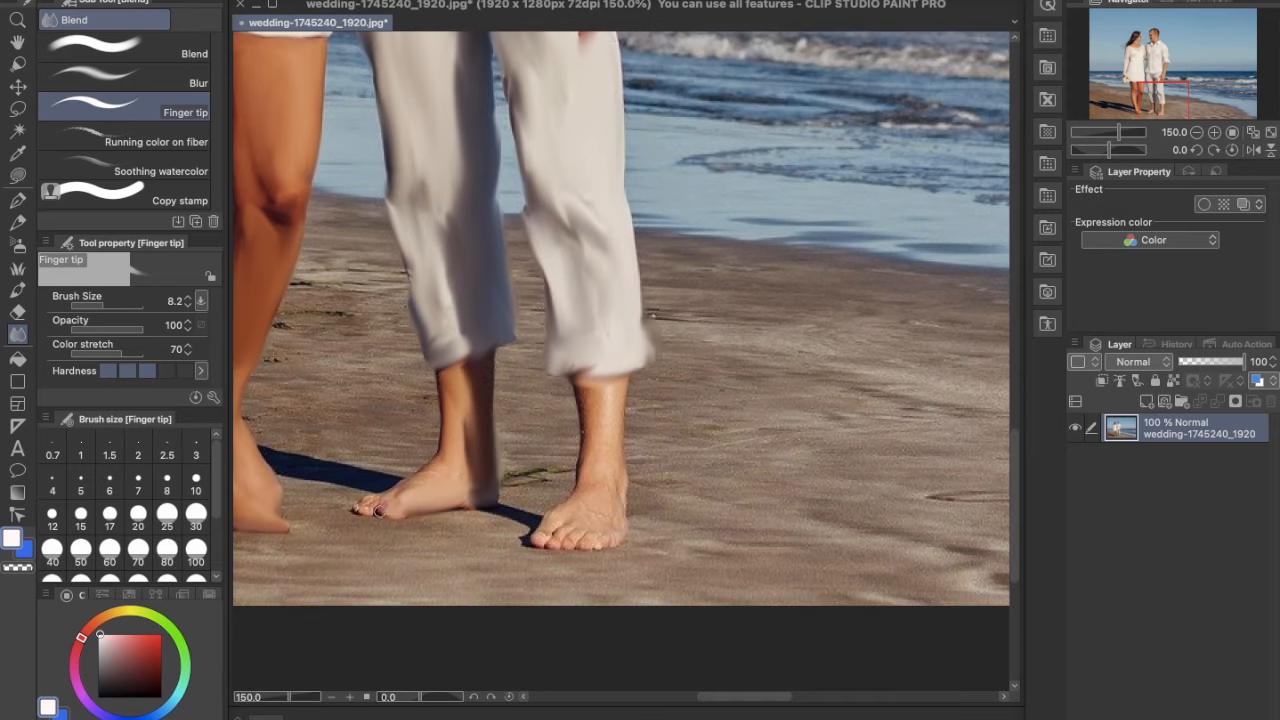
pyautogui.moveTo(452, 414); pyautogui.dragTo(466, 470)
pyautogui.moveTo(621, 384); pyautogui.dragTo(618, 476)
pyautogui.moveTo(586, 388); pyautogui.dragTo(586, 474)
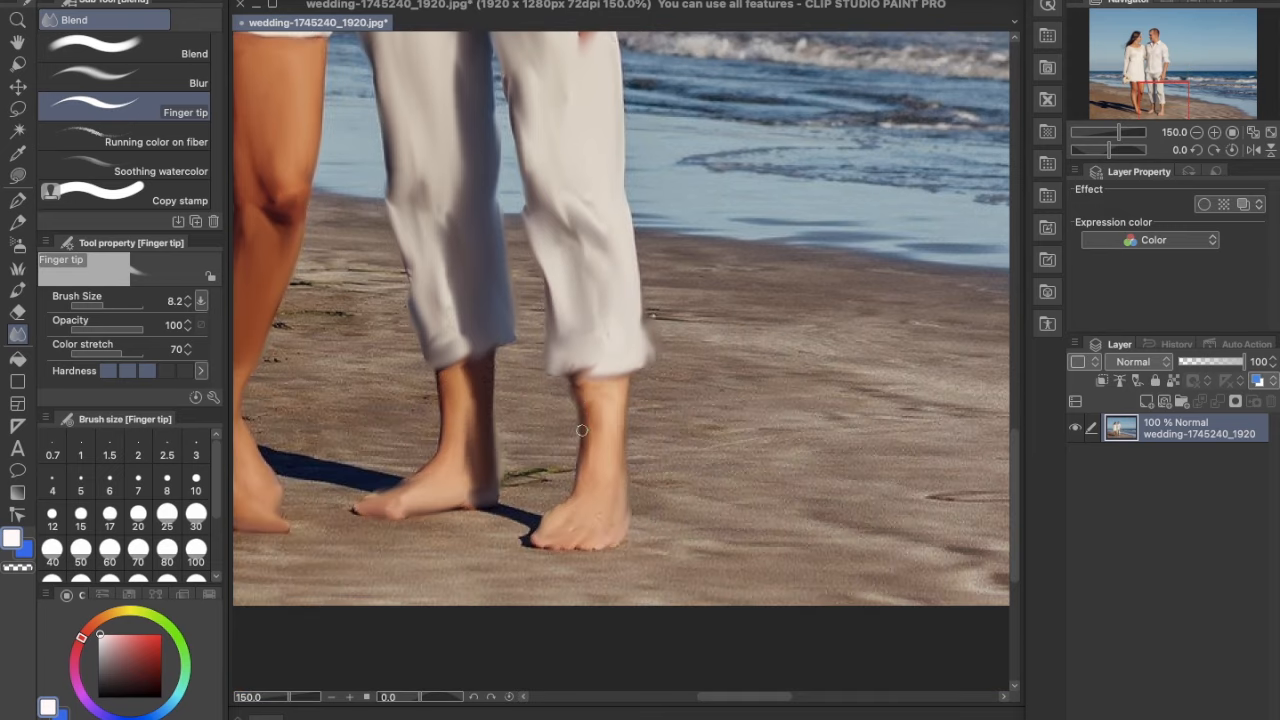
pyautogui.moveTo(442, 400); pyautogui.dragTo(442, 456)
# Examine the blended couple from their feet up to their faces at different magnifications.
pyautogui.press('super+minus')
pyautogui.press('super+minus')
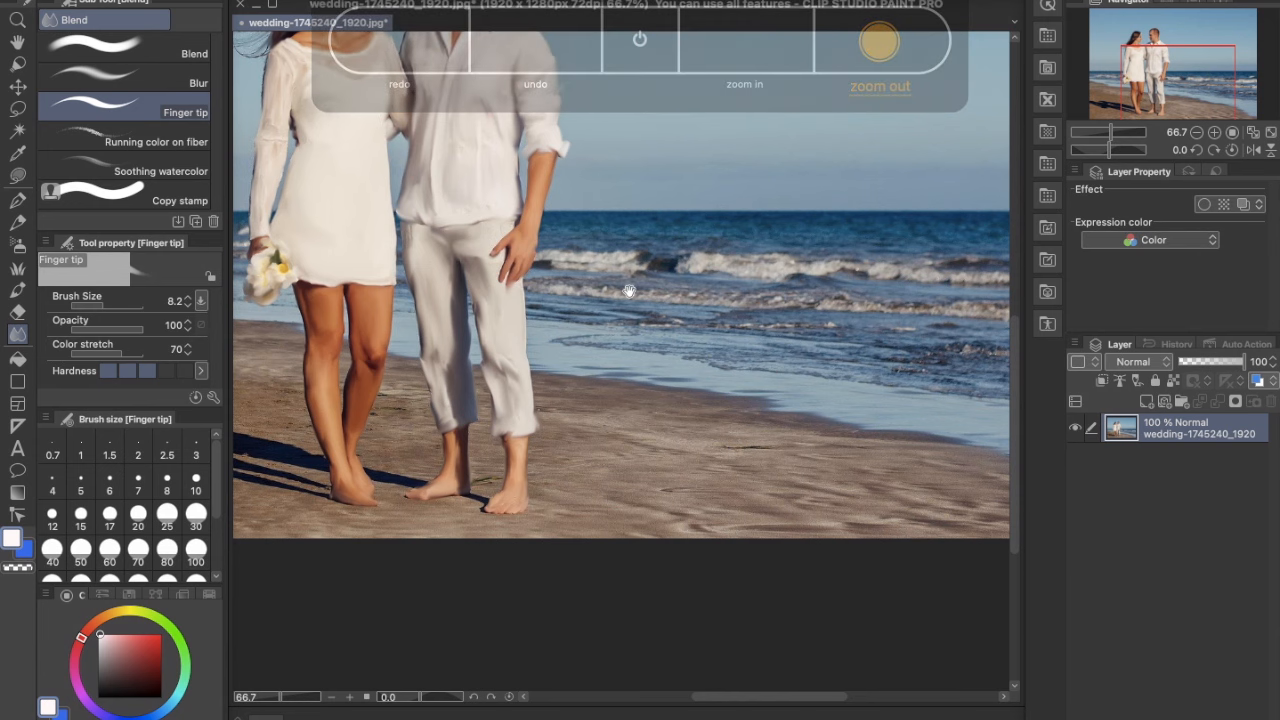
pyautogui.moveTo(470, 202); pyautogui.dragTo(634, 474)
pyautogui.press('super+minus')
pyautogui.press('super+plus')
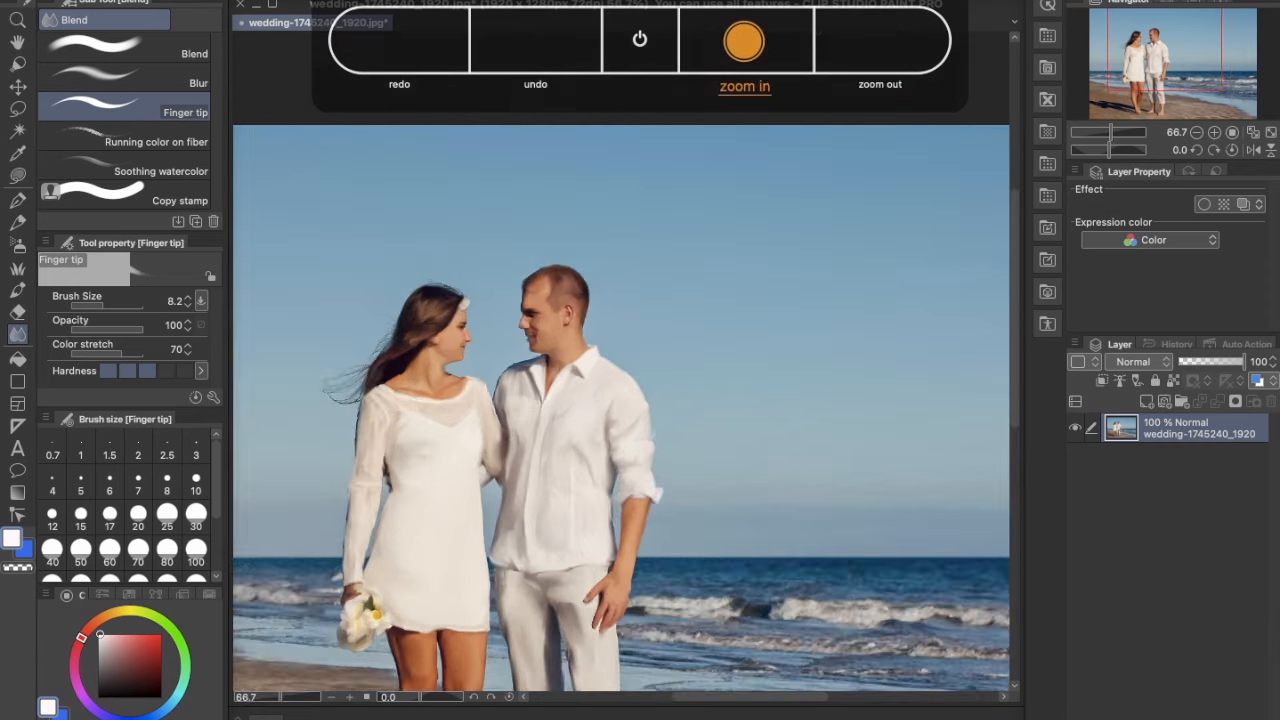
pyautogui.scroll(-5, 620, 330)
pyautogui.moveTo(577, 201); pyautogui.dragTo(724, 392)
pyautogui.press('super+plus')
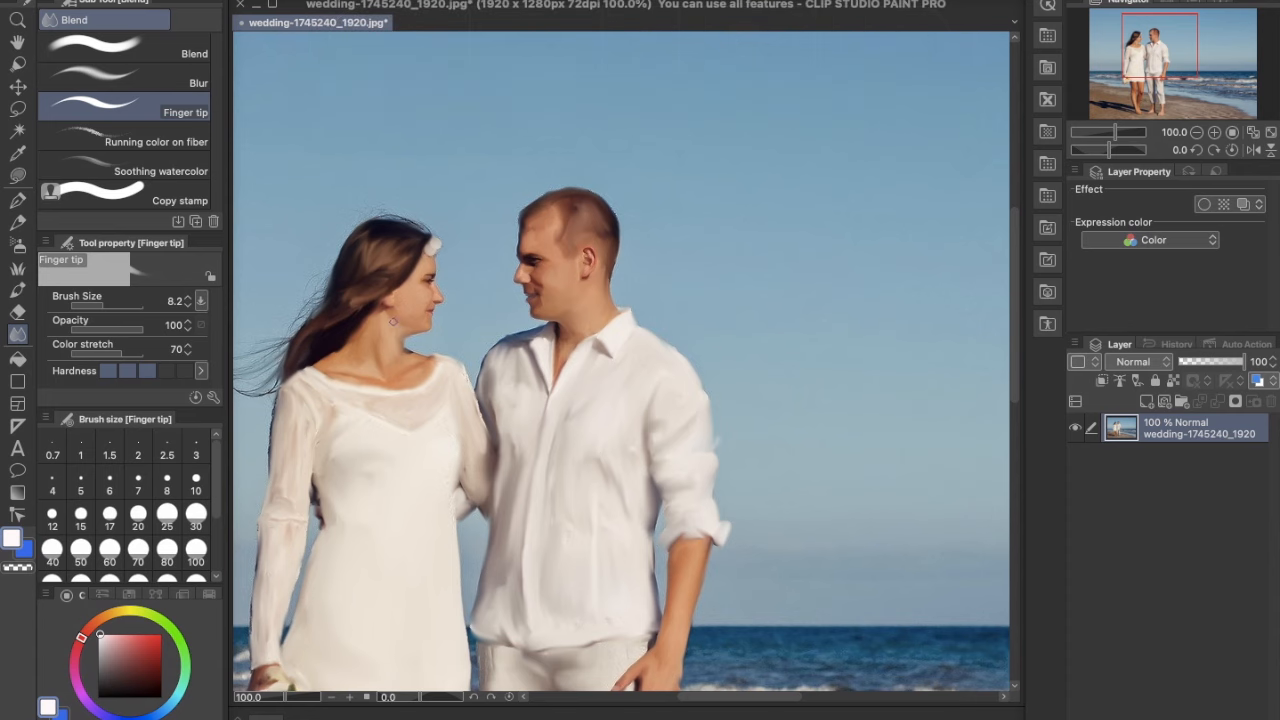
pyautogui.press('super+plus')
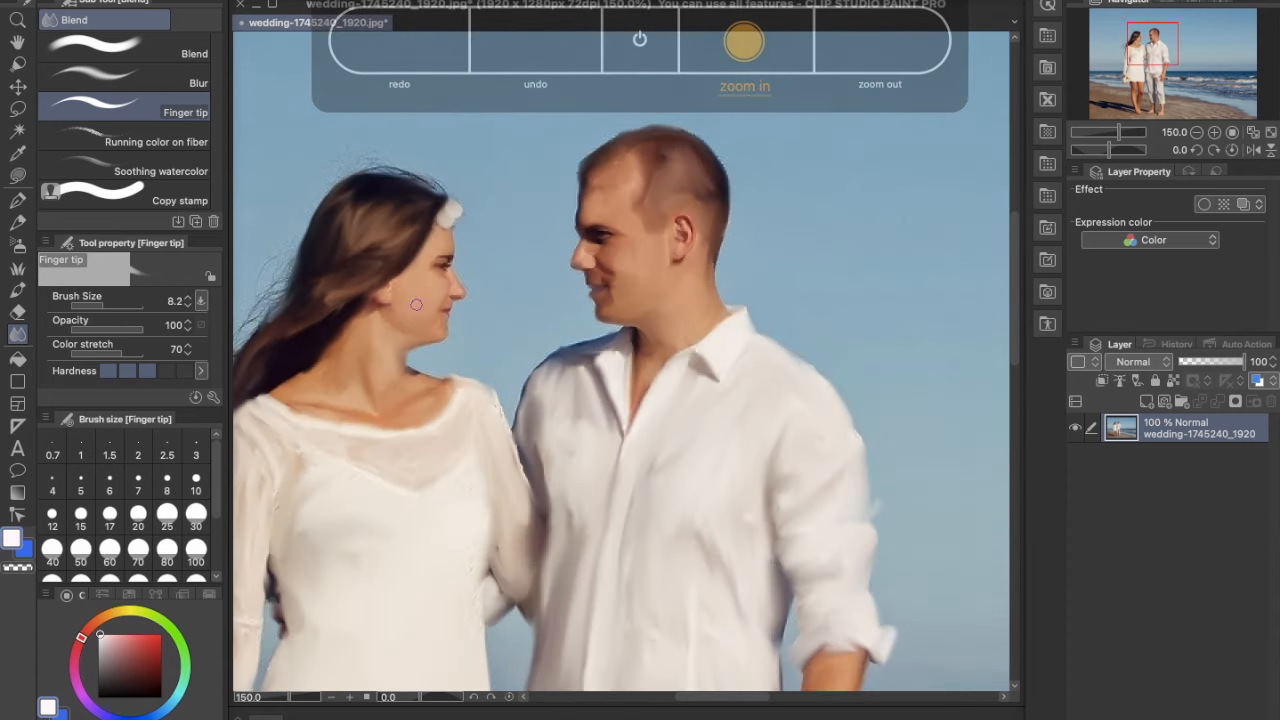
# Soften the woman's face and neck with the Soothing watercolor brush at size 10.4.
pyautogui.click(166, 172)
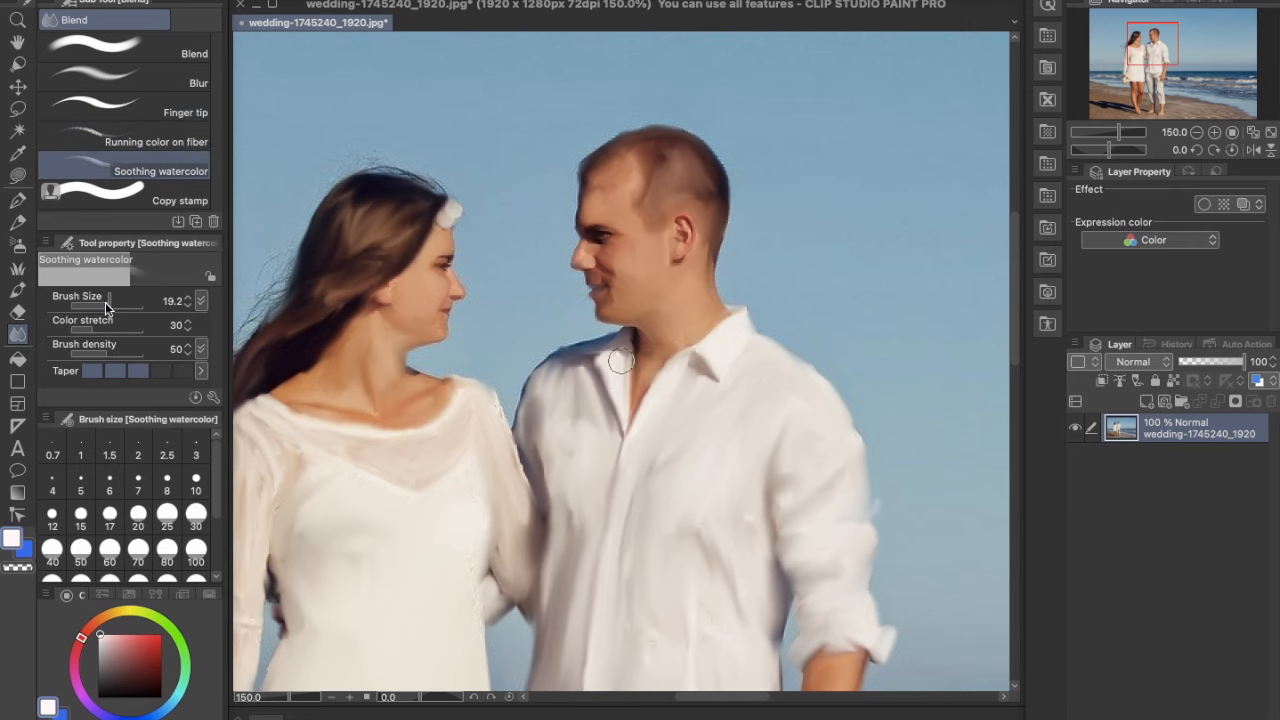
pyautogui.press('super+plus')
pyautogui.press('super+plus')
pyautogui.press('super+plus')
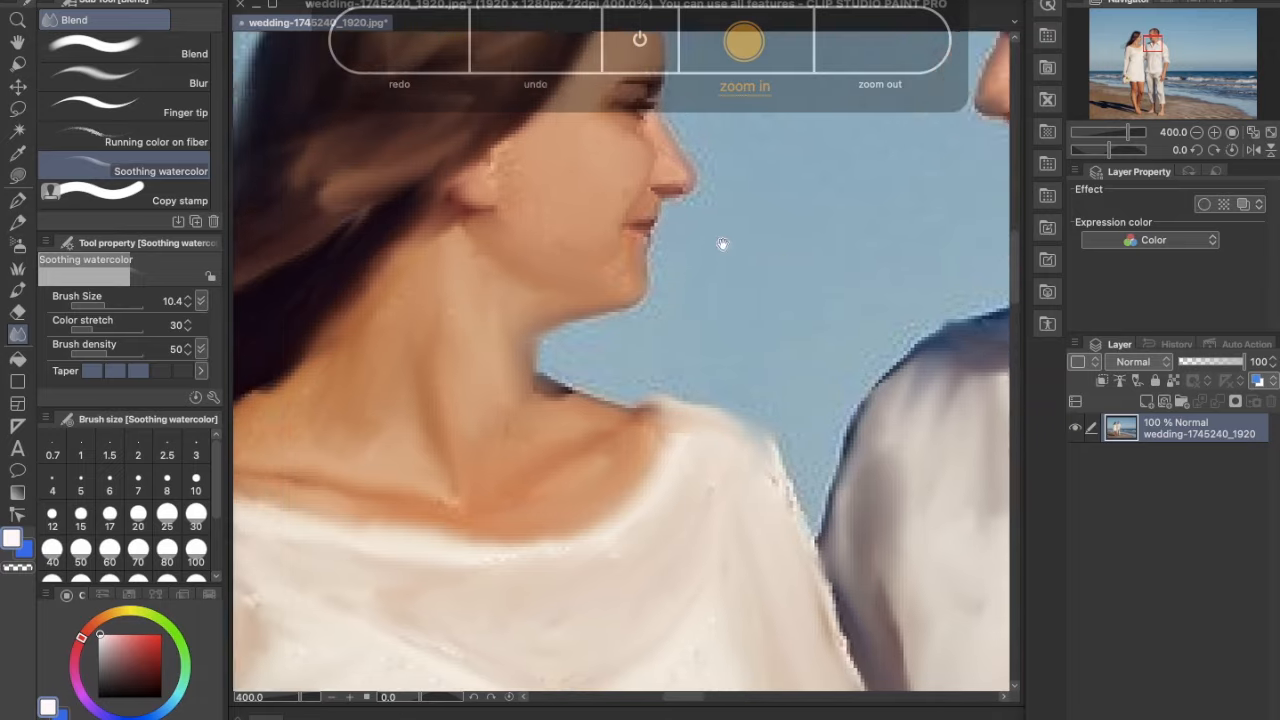
pyautogui.moveTo(722, 243); pyautogui.dragTo(793, 243)
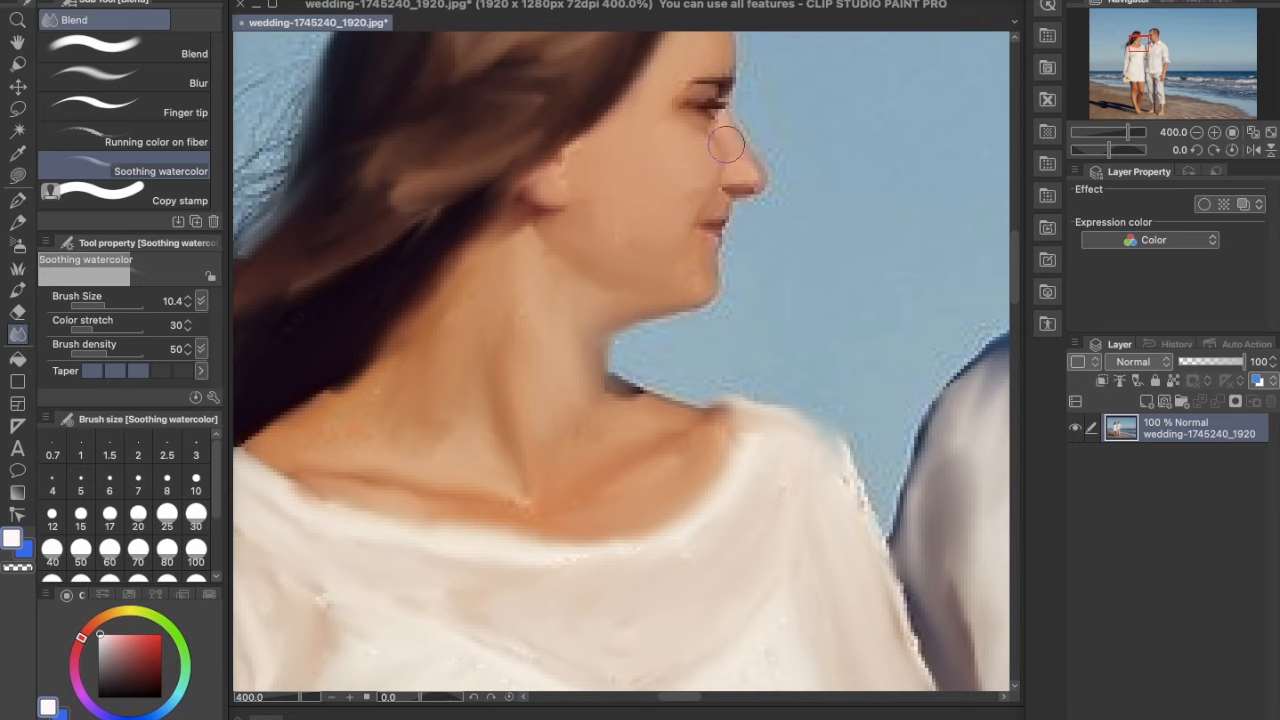
pyautogui.moveTo(413, 230); pyautogui.dragTo(396, 272)
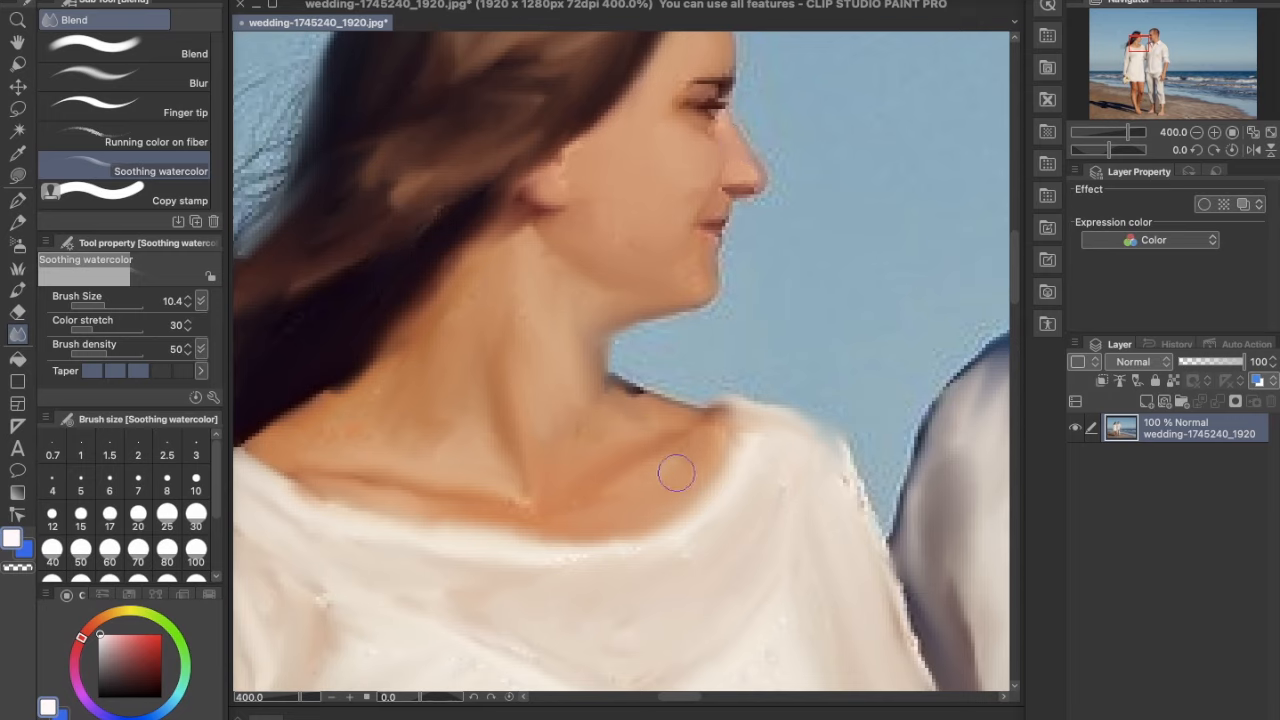
# Check the woman's softened skin and both outfits against the whole scene.
pyautogui.press('super+minus')
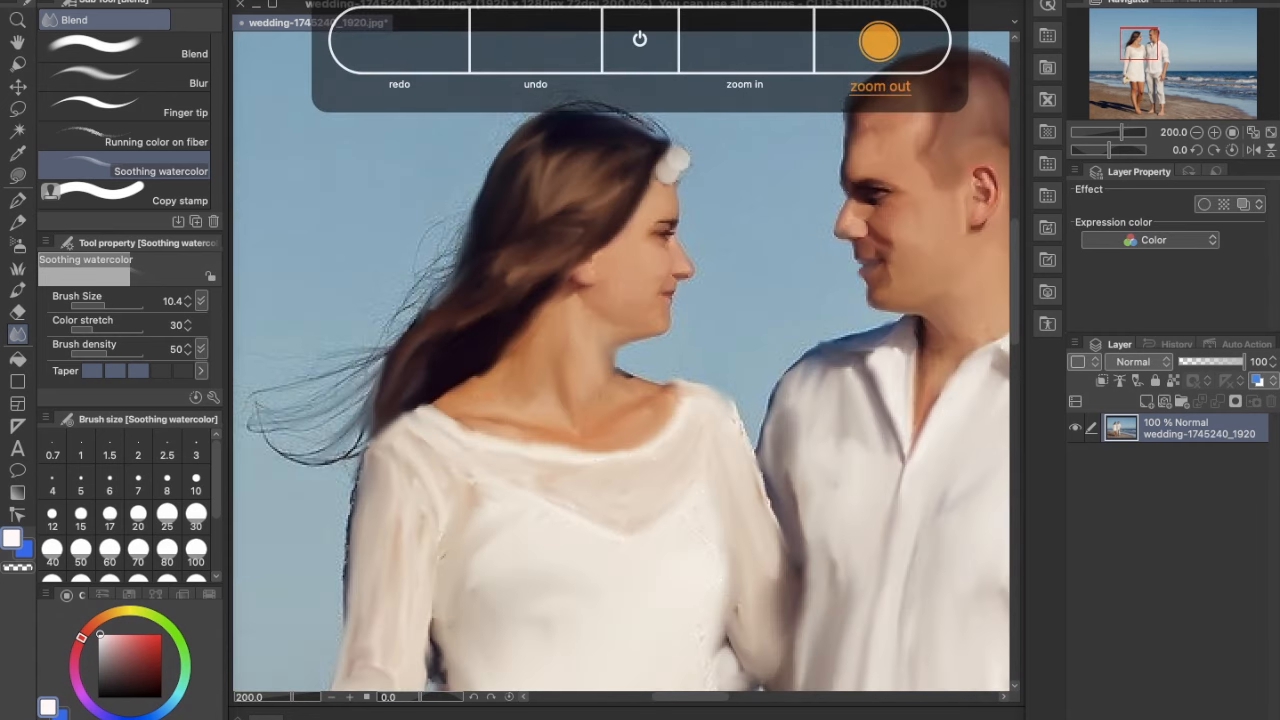
pyautogui.moveTo(822, 345); pyautogui.dragTo(814, 210)
pyautogui.moveTo(591, 306); pyautogui.dragTo(607, 108)
pyautogui.press('super+minus')
pyautogui.press('super+minus')
pyautogui.scroll(5, 778, 222)
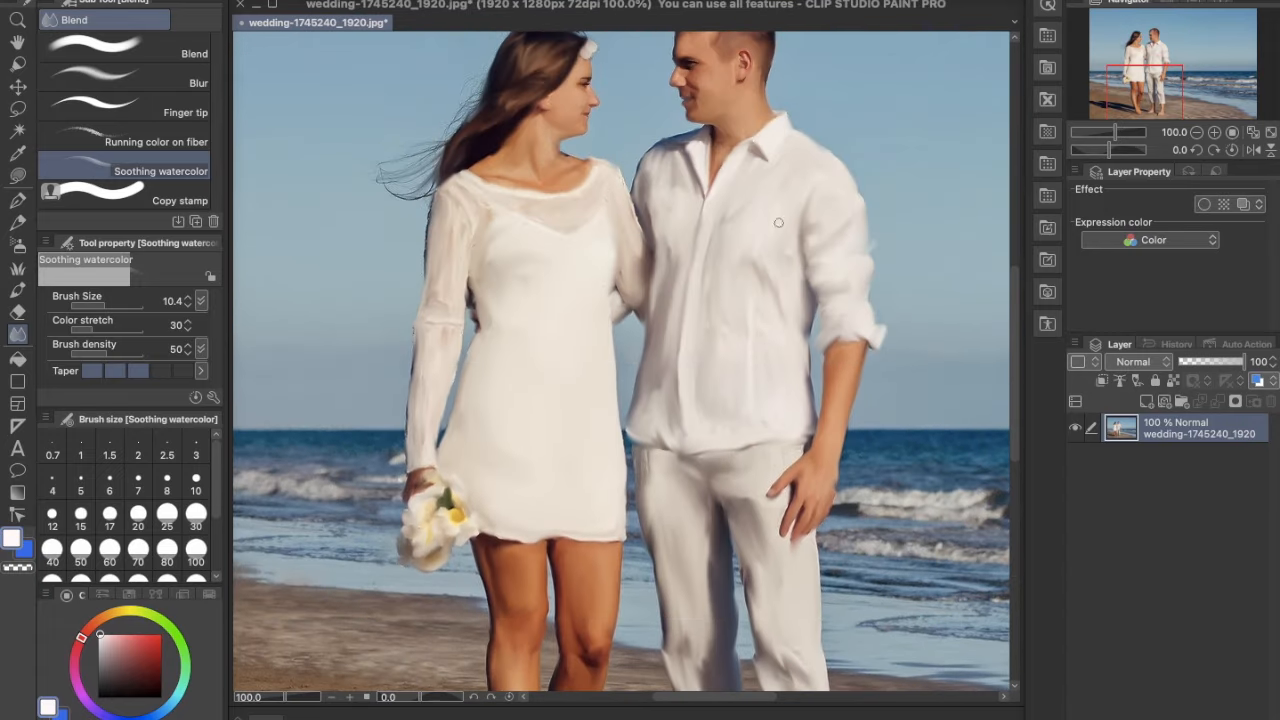
pyautogui.scroll(2, 826, 145)
pyautogui.press('super+minus')
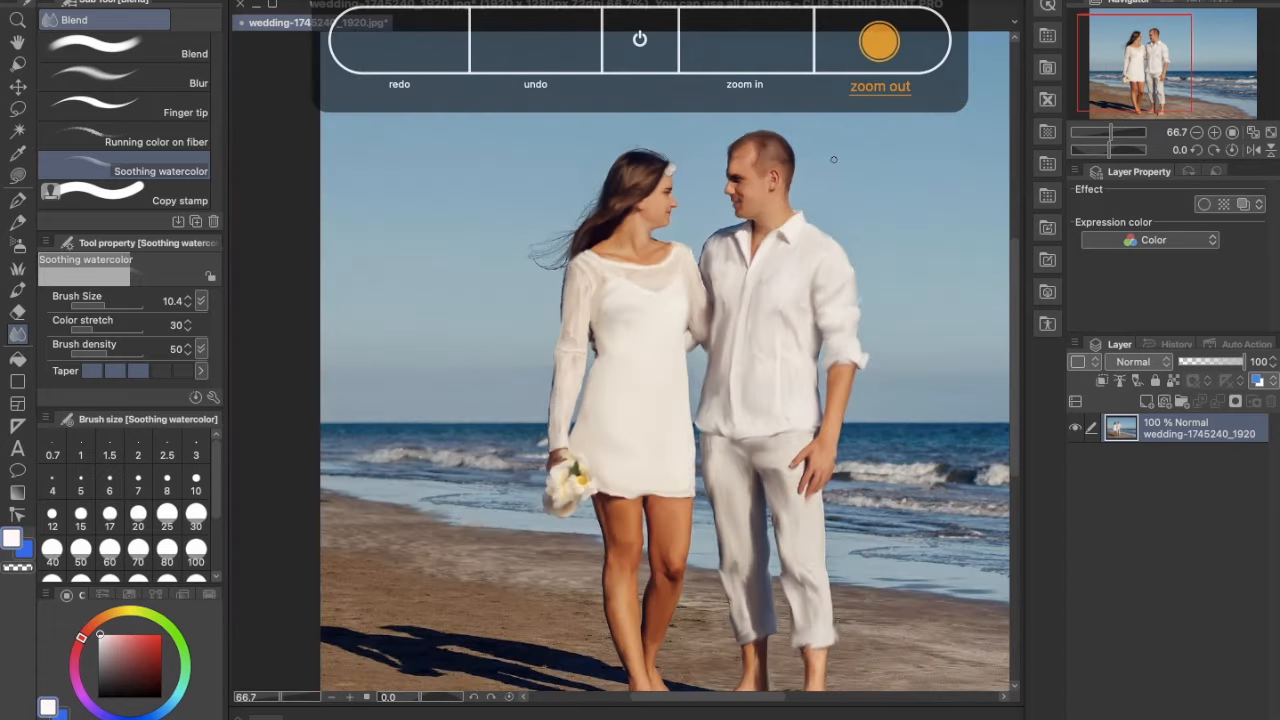
# Smear the horizon and sea on both sides of the couple with the Finger tip brush at size 106.3.
pyautogui.click(170, 111)
pyautogui.moveTo(104, 307); pyautogui.dragTo(122, 307)
pyautogui.moveTo(432, 430); pyautogui.dragTo(388, 416)
pyautogui.moveTo(500, 435)
pyautogui.mouseDown()
pyautogui.moveTo(450, 436)
pyautogui.moveTo(517, 423)
pyautogui.mouseUp()
pyautogui.moveTo(843, 434); pyautogui.dragTo(973, 427)
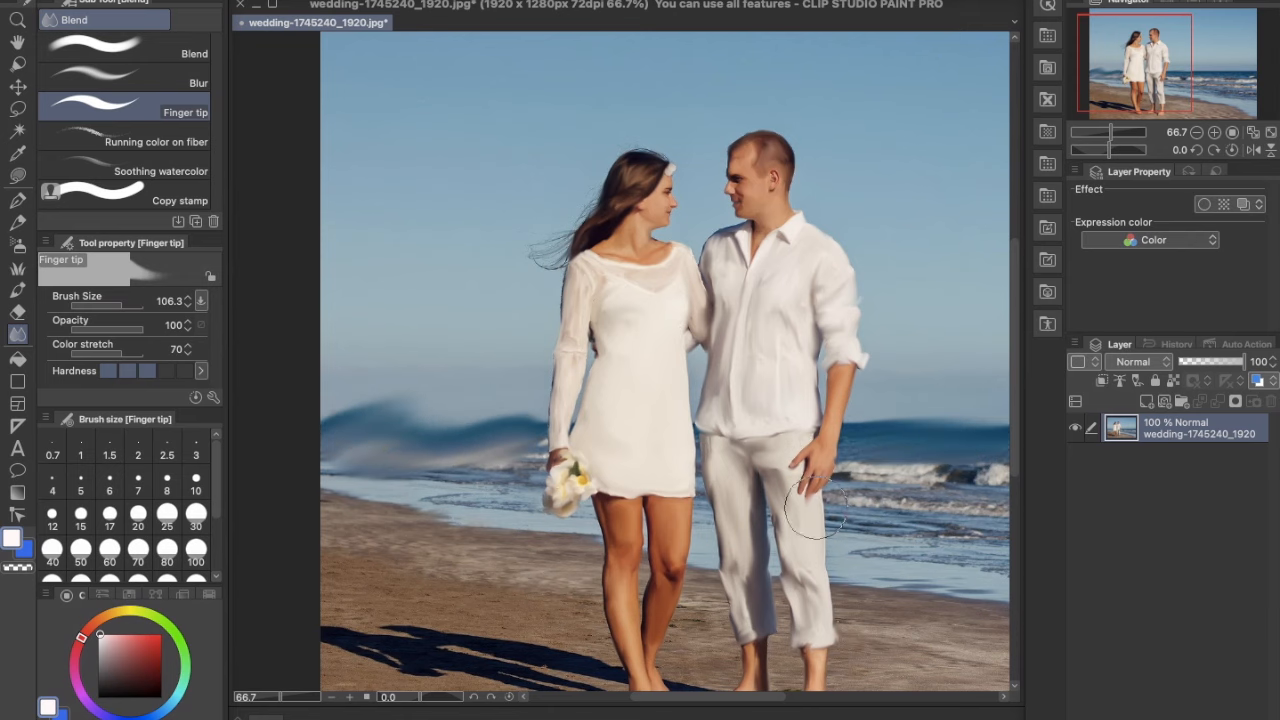
pyautogui.hscroll(5, 859, 496)
pyautogui.moveTo(708, 420); pyautogui.dragTo(960, 433)
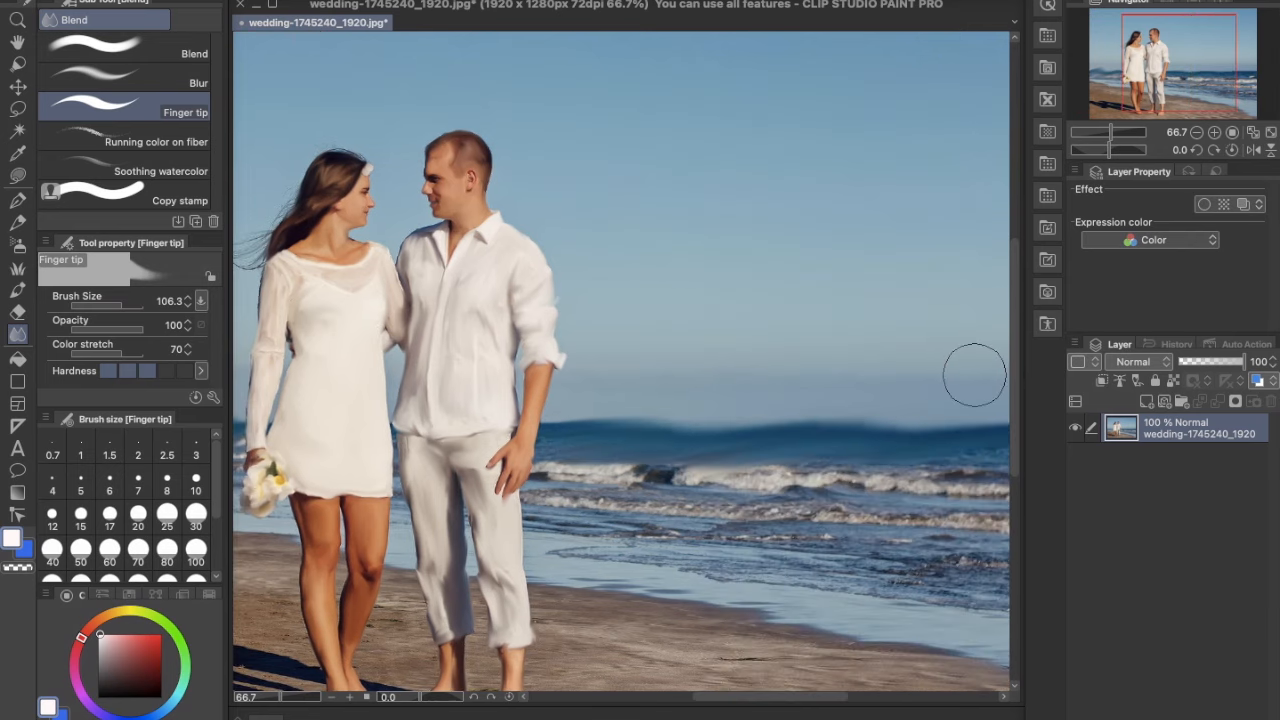
# Smear the breaking waves and shoreline beside the man into broad painterly streaks with the size 106.3 Finger tip brush.
pyautogui.press('super+minus')
pyautogui.press('super+minus')
pyautogui.moveTo(808, 404); pyautogui.dragTo(918, 403)
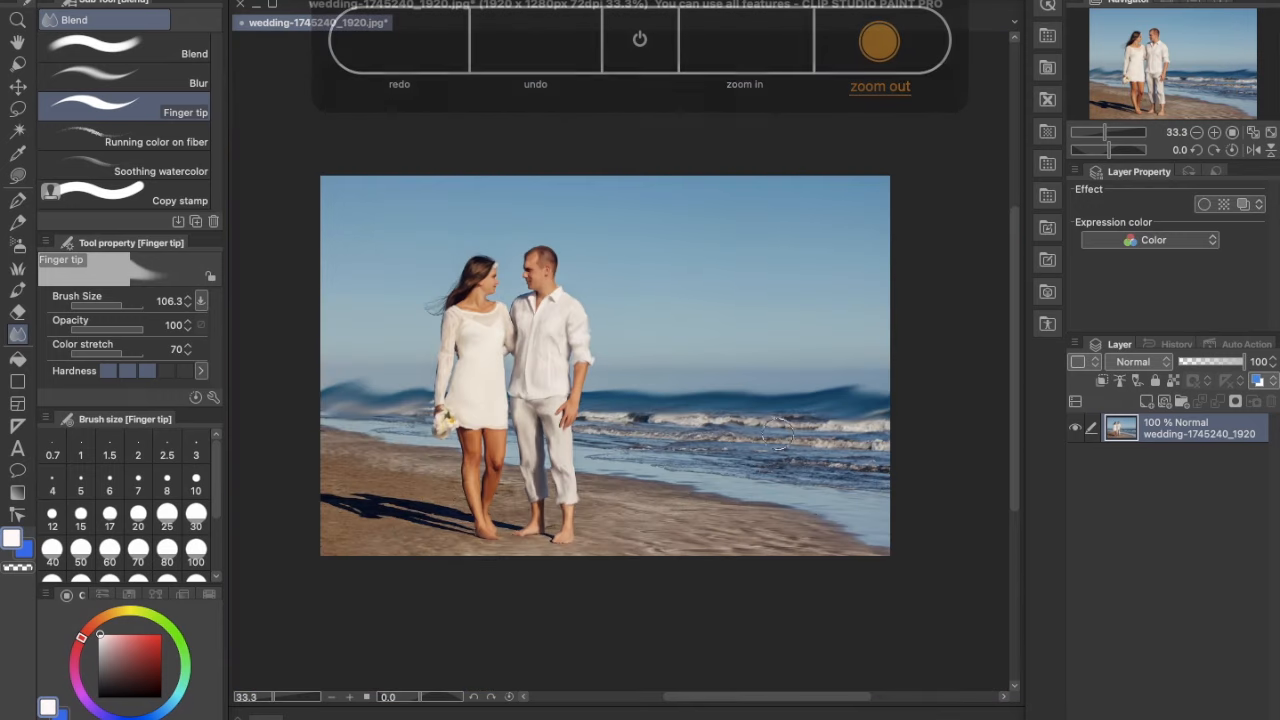
pyautogui.moveTo(580, 418); pyautogui.dragTo(941, 435)
pyautogui.moveTo(620, 430); pyautogui.dragTo(920, 466)
pyautogui.moveTo(862, 535)
pyautogui.mouseDown()
pyautogui.moveTo(907, 495)
pyautogui.moveTo(598, 448)
pyautogui.mouseUp()
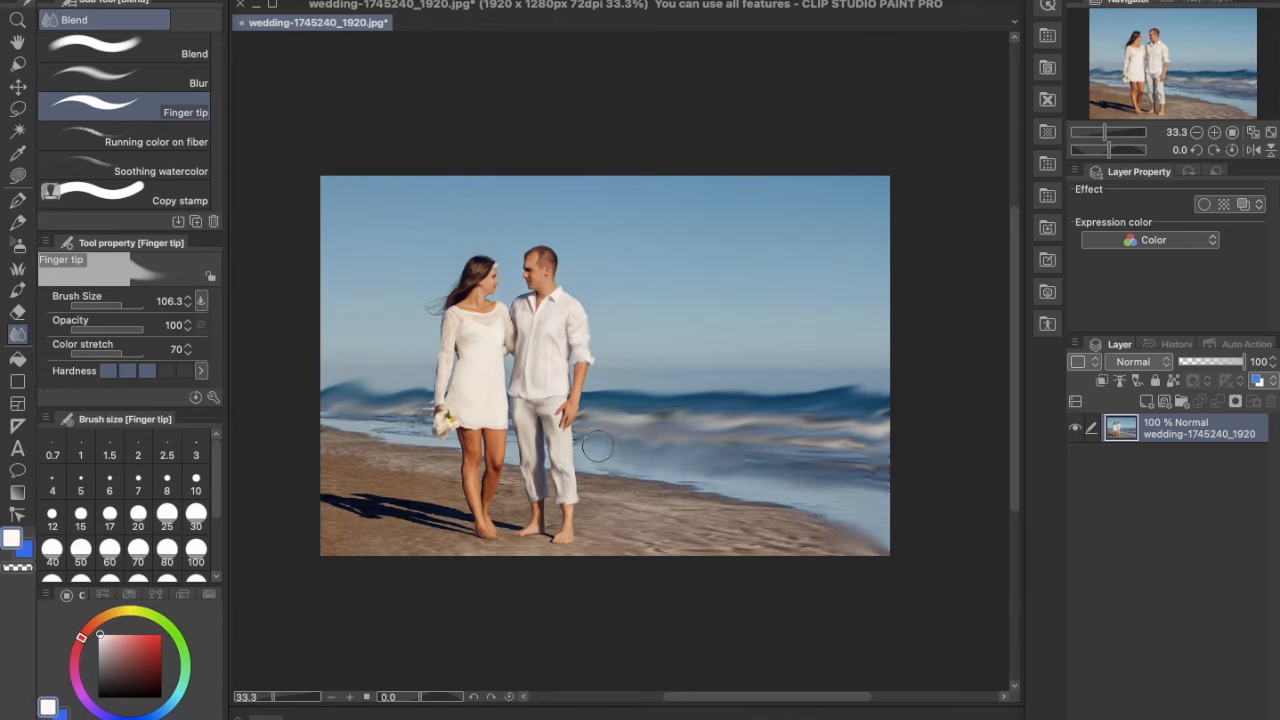
# Smooth the sand and the couple's shadow across the beach with the size 106.3 Finger tip brush.
pyautogui.moveTo(641, 488); pyautogui.dragTo(666, 510)
pyautogui.moveTo(815, 545); pyautogui.dragTo(655, 541)
pyautogui.moveTo(379, 546)
pyautogui.mouseDown()
pyautogui.moveTo(389, 509)
pyautogui.moveTo(425, 503)
pyautogui.moveTo(409, 491)
pyautogui.moveTo(422, 461)
pyautogui.moveTo(442, 477)
pyautogui.moveTo(385, 457)
pyautogui.moveTo(366, 433)
pyautogui.moveTo(400, 424)
pyautogui.moveTo(331, 416)
pyautogui.moveTo(408, 407)
pyautogui.moveTo(416, 415)
pyautogui.moveTo(318, 452)
pyautogui.moveTo(343, 502)
pyautogui.moveTo(385, 489)
pyautogui.moveTo(342, 552)
pyautogui.mouseUp()
pyautogui.moveTo(472, 548)
pyautogui.mouseDown()
pyautogui.moveTo(440, 515)
pyautogui.moveTo(458, 523)
pyautogui.mouseUp()
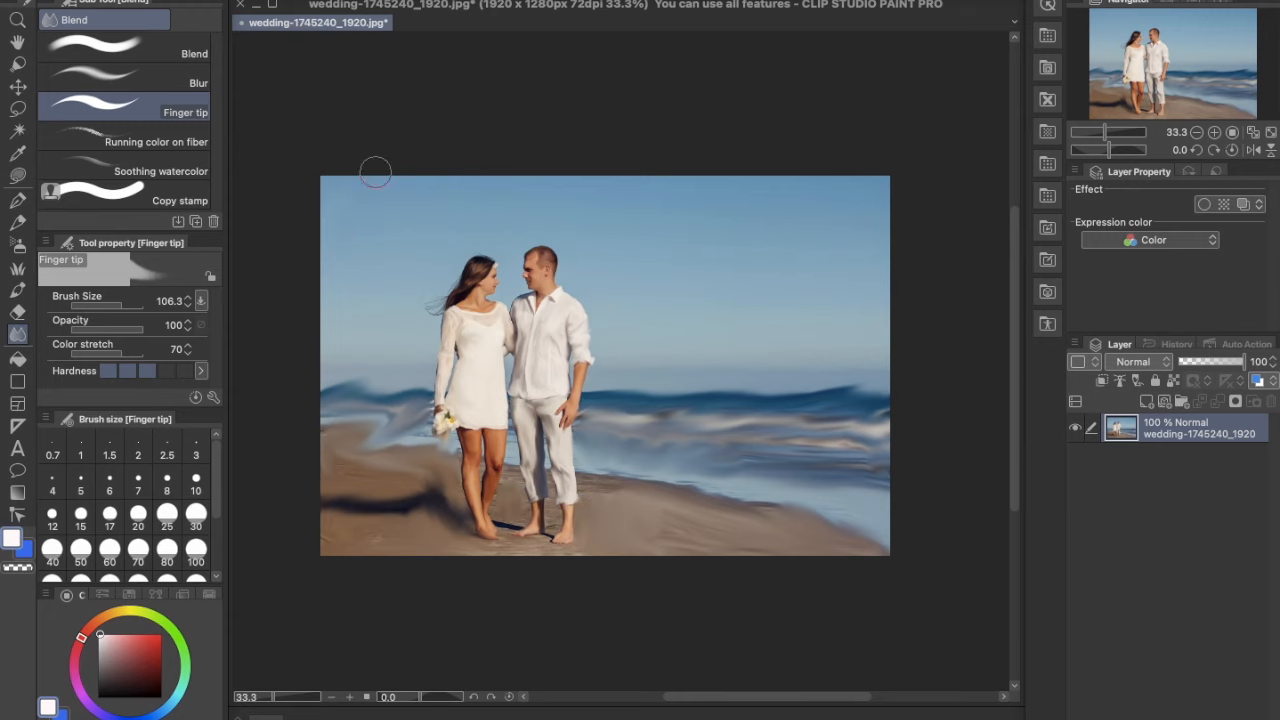
# Set the Finger tip brush to size 27.7 and blend the background close around the couple.
pyautogui.hotkey('ctrl', 'alt', '0')
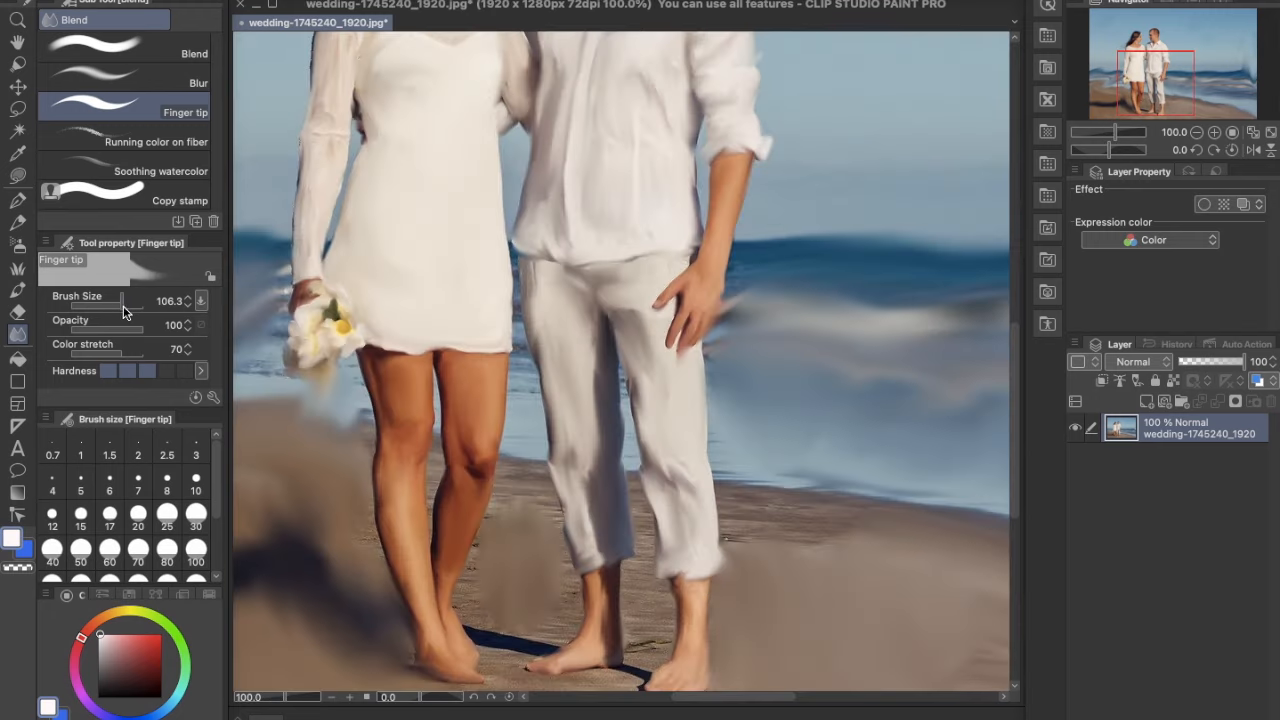
pyautogui.moveTo(123, 309); pyautogui.dragTo(112, 309)
pyautogui.moveTo(487, 329)
pyautogui.mouseDown()
pyautogui.moveTo(655, 345)
pyautogui.moveTo(657, 587)
pyautogui.mouseUp()
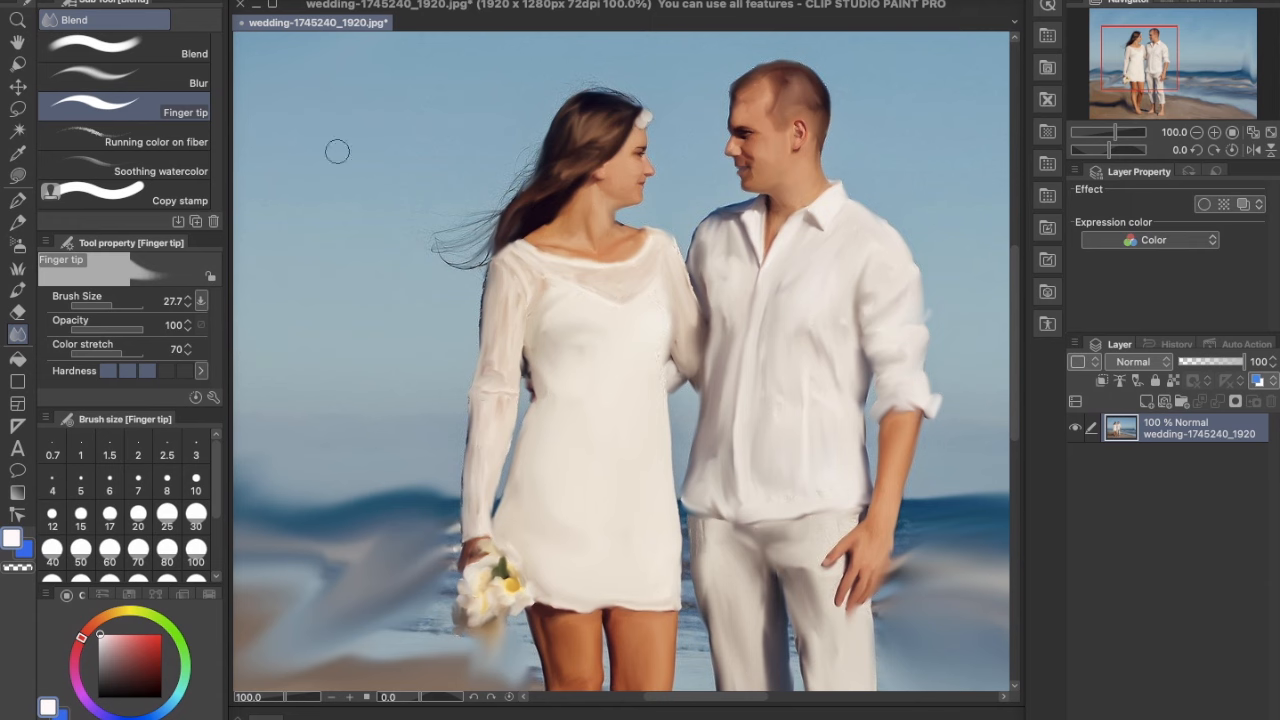
pyautogui.hotkey('ctrl', '-')
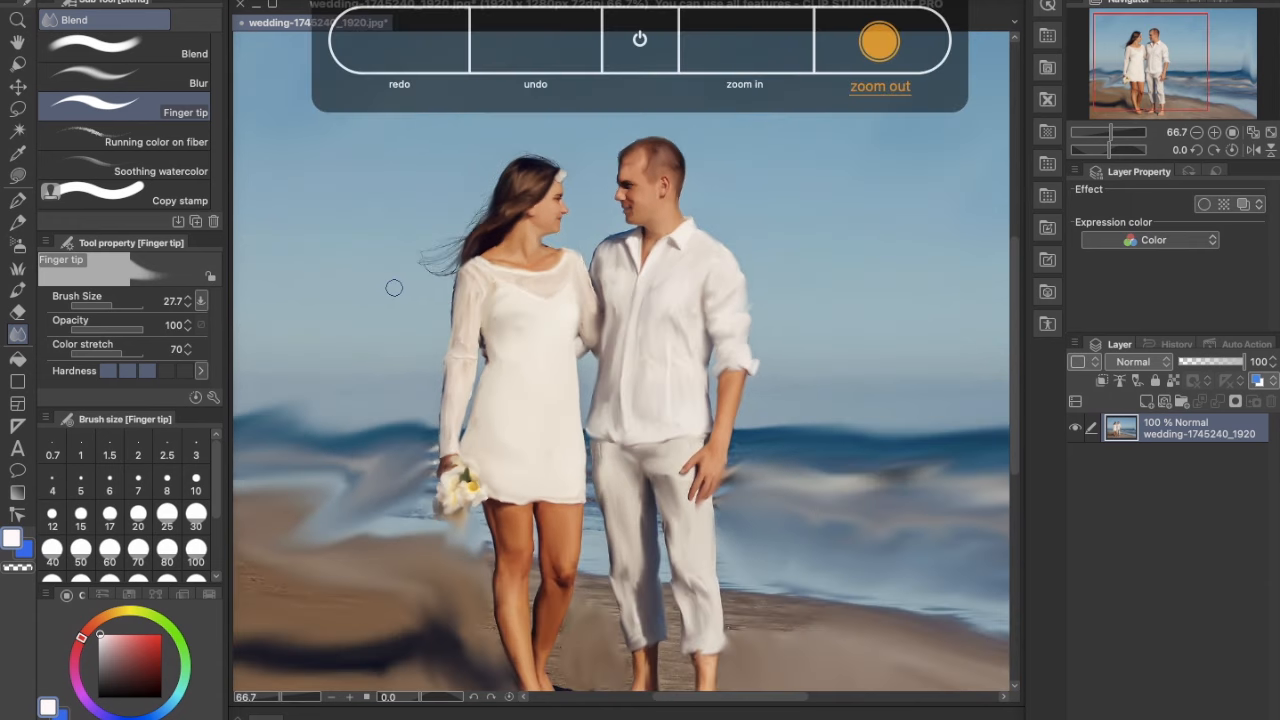
pyautogui.hotkey('ctrl', '-')
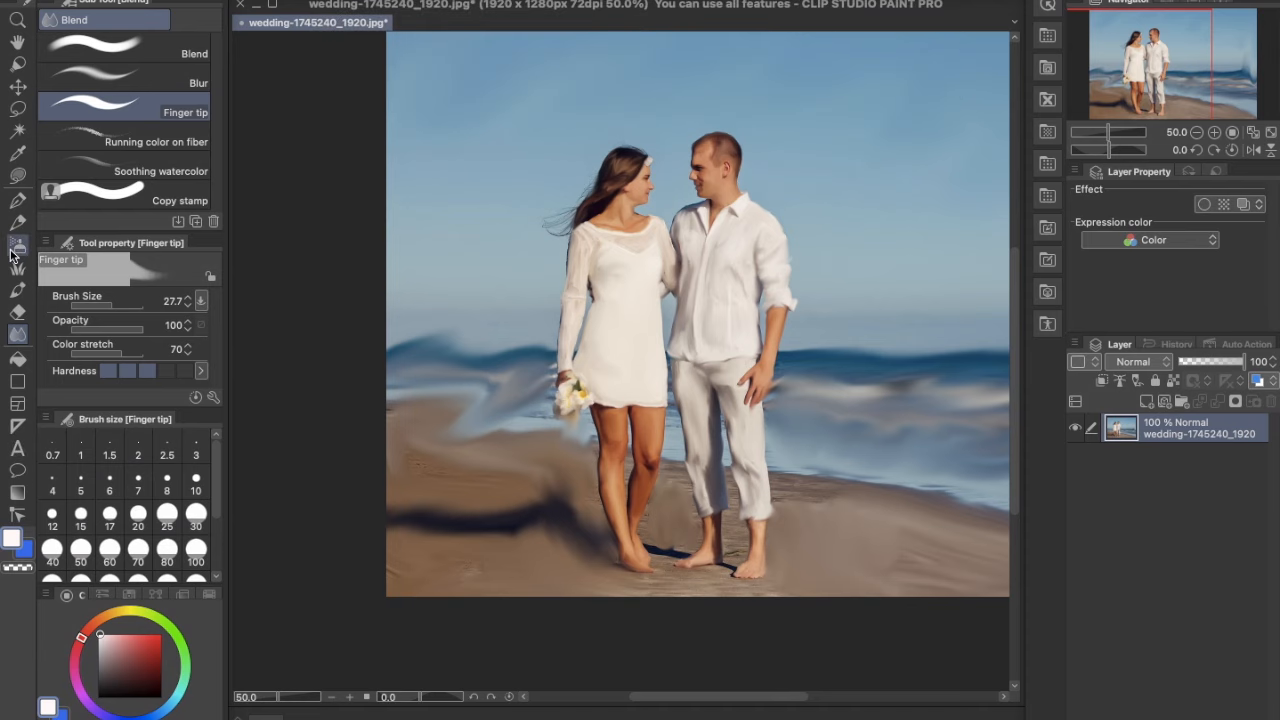
# Erase the outer sky, sea and sand around the couple using Lasso fill with the transparent colour.
pyautogui.click(16, 178)
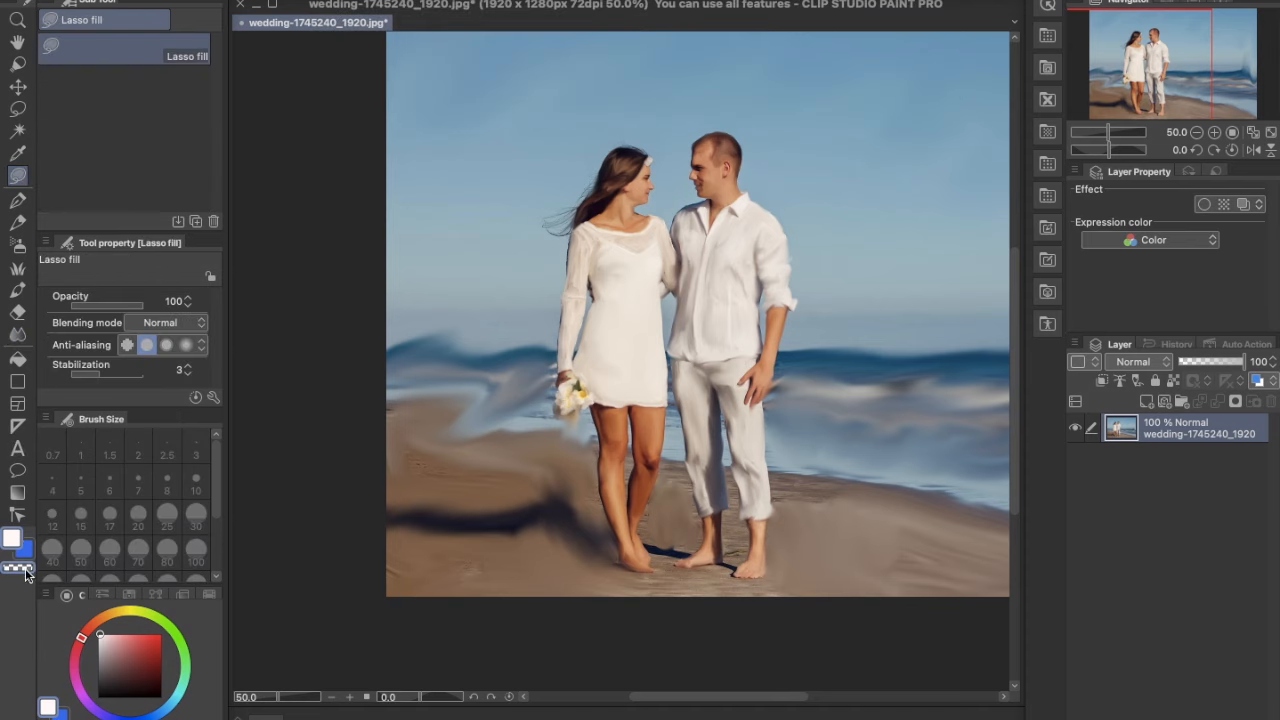
pyautogui.hotkey('ctrl', '-')
pyautogui.moveTo(891, 190)
pyautogui.mouseDown()
pyautogui.moveTo(973, 236)
pyautogui.moveTo(795, 307)
pyautogui.moveTo(581, 307)
pyautogui.mouseUp()
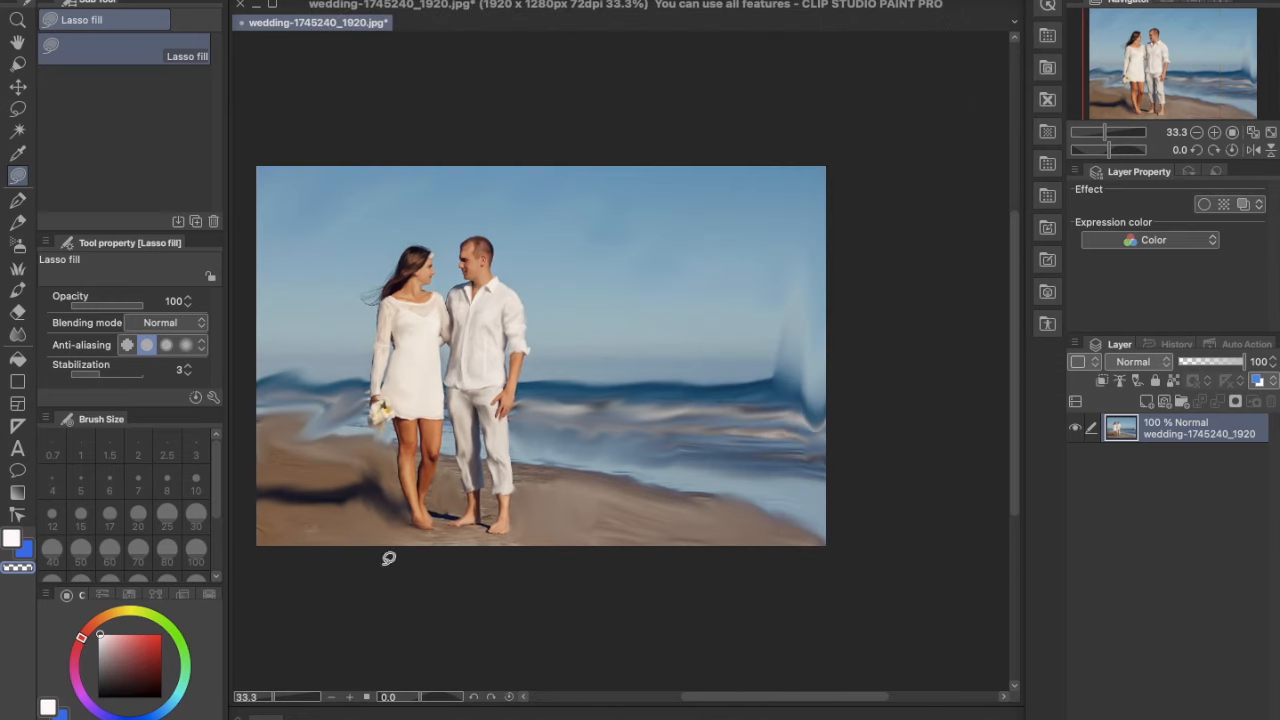
pyautogui.moveTo(386, 93)
pyautogui.mouseDown()
pyautogui.moveTo(203, 213)
pyautogui.moveTo(374, 560)
pyautogui.moveTo(562, 580)
pyautogui.mouseUp()
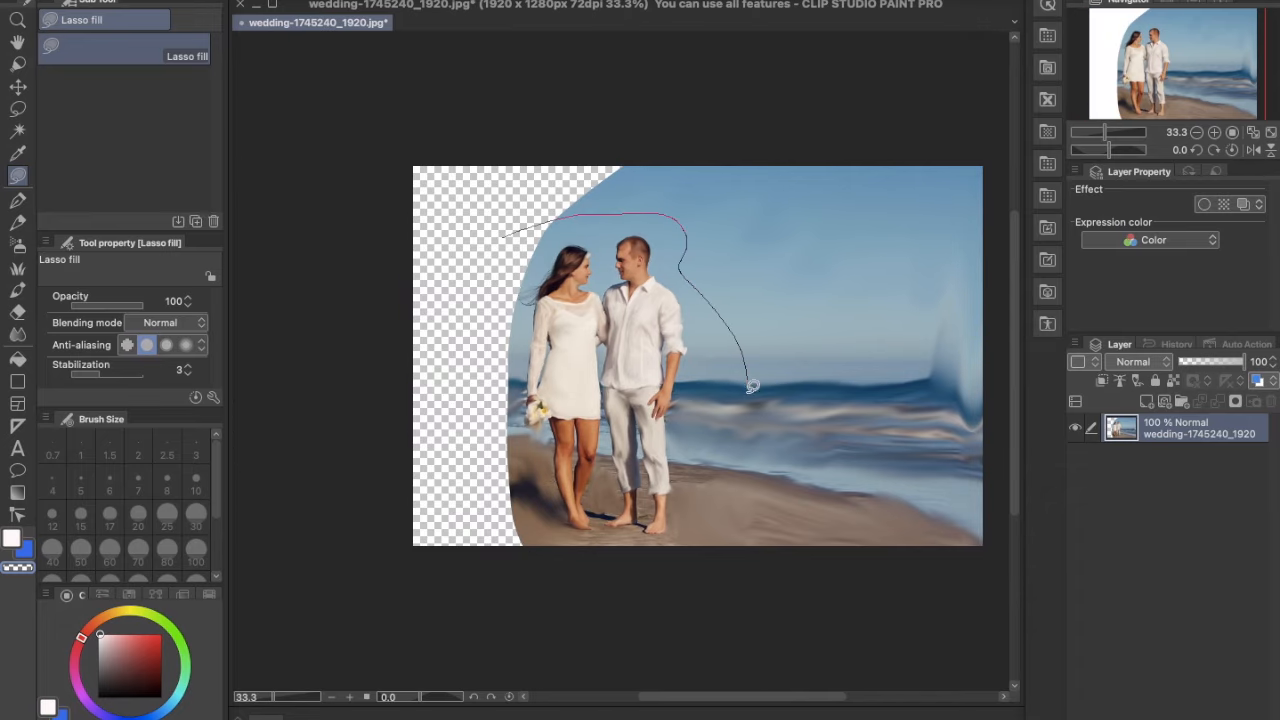
pyautogui.moveTo(547, 615)
pyautogui.mouseDown()
pyautogui.moveTo(932, 329)
pyautogui.moveTo(604, 106)
pyautogui.moveTo(520, 158)
pyautogui.mouseUp()
pyautogui.moveTo(784, 102)
pyautogui.mouseDown()
pyautogui.moveTo(760, 606)
pyautogui.moveTo(1005, 625)
pyautogui.moveTo(549, 70)
pyautogui.mouseUp()
pyautogui.moveTo(445, 380); pyautogui.dragTo(695, 344)
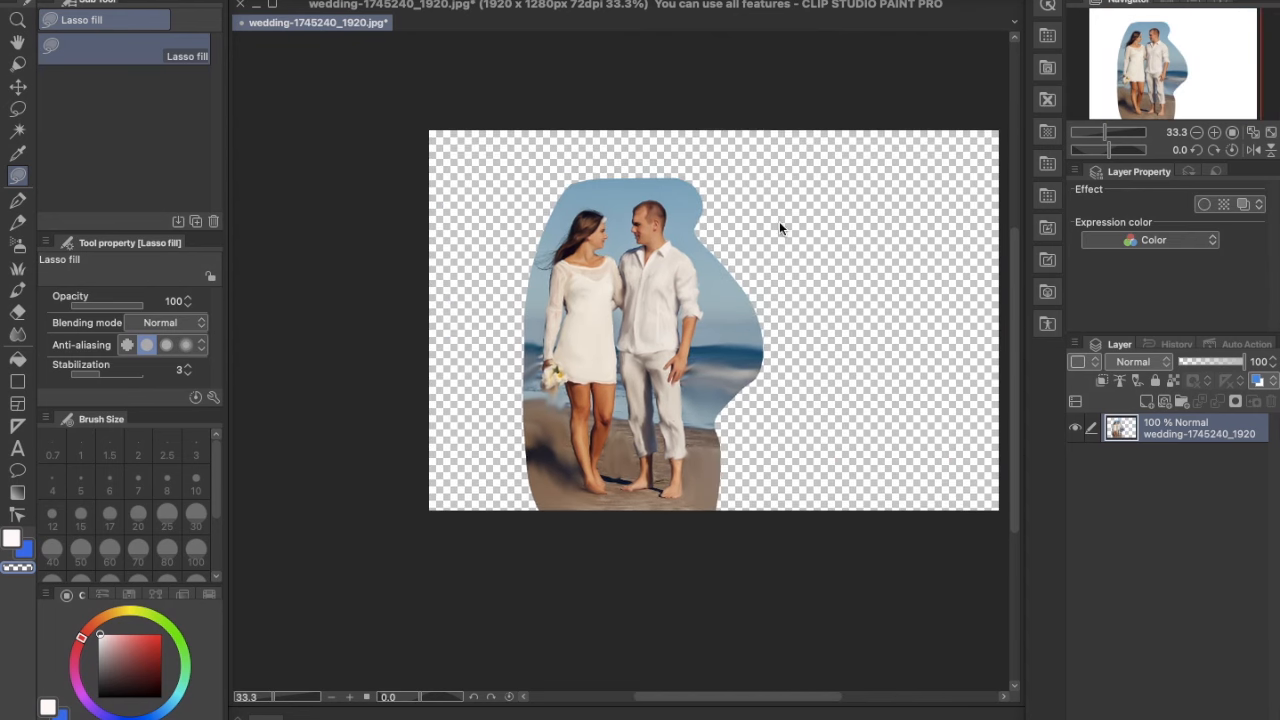
# Trim the sand and sea closer around the couple's legs and feet with the transparent Lasso fill.
pyautogui.press('super+plus')
pyautogui.press('super+plus')
pyautogui.moveTo(632, 258); pyautogui.dragTo(512, 350)
pyautogui.moveTo(450, 403)
pyautogui.mouseDown()
pyautogui.moveTo(511, 346)
pyautogui.moveTo(511, 181)
pyautogui.mouseUp()
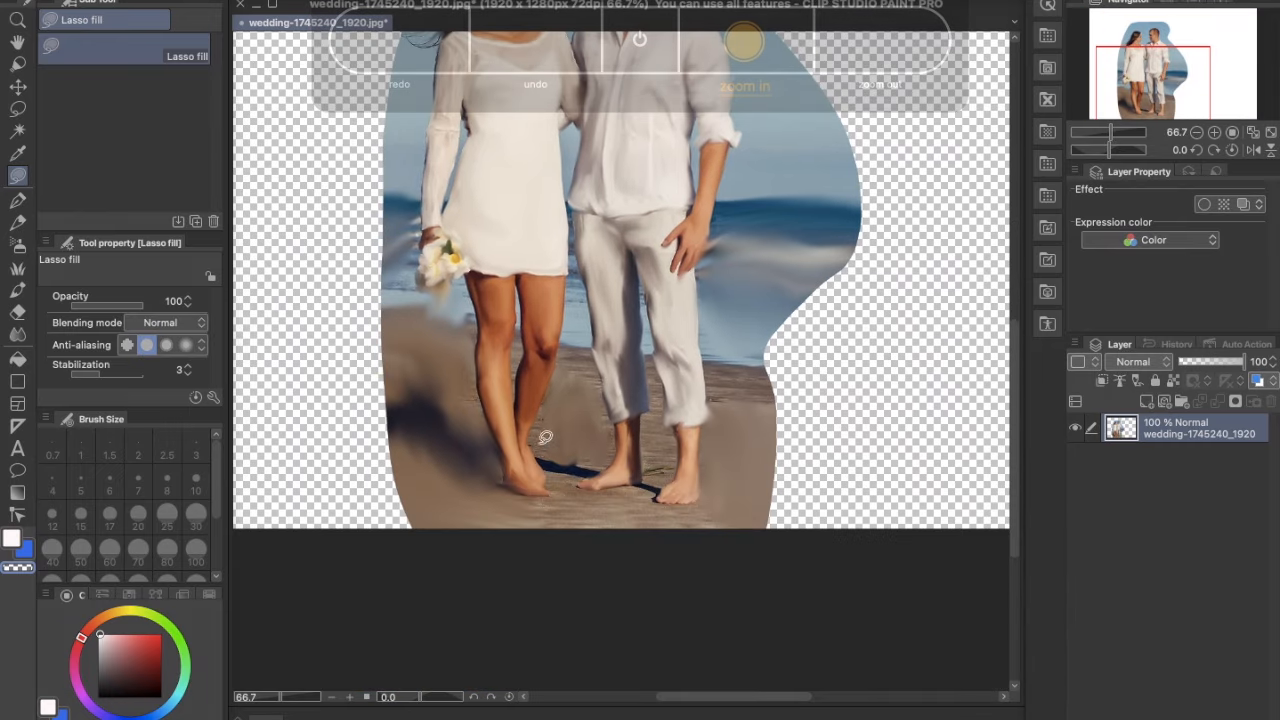
pyautogui.moveTo(376, 297); pyautogui.dragTo(455, 325)
pyautogui.moveTo(503, 603); pyautogui.dragTo(365, 320)
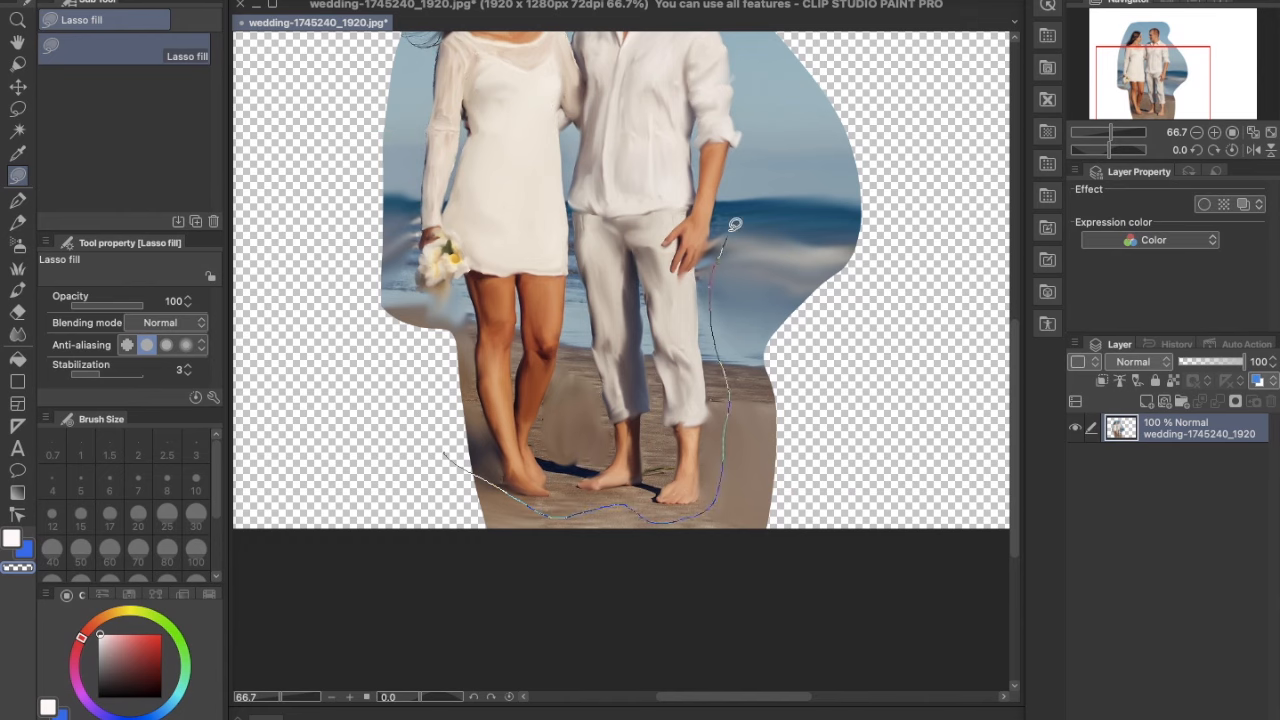
pyautogui.moveTo(770, 150)
pyautogui.mouseDown()
pyautogui.moveTo(857, 534)
pyautogui.moveTo(340, 445)
pyautogui.mouseUp()
# Erase the background closely beside both figures, around their heads and between the woman's and man's legs.
pyautogui.moveTo(503, 148)
pyautogui.mouseDown()
pyautogui.moveTo(553, 166)
pyautogui.moveTo(555, 418)
pyautogui.mouseUp()
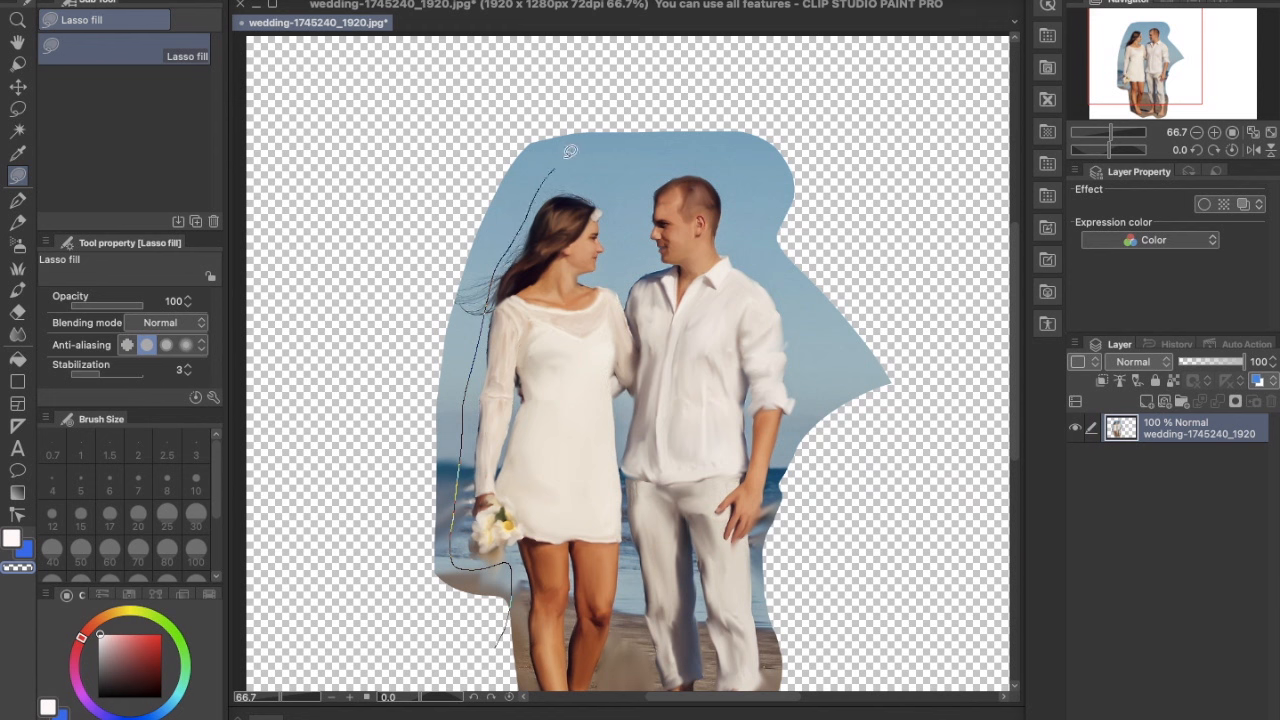
pyautogui.moveTo(484, 116)
pyautogui.mouseDown()
pyautogui.moveTo(400, 614)
pyautogui.moveTo(488, 648)
pyautogui.mouseUp()
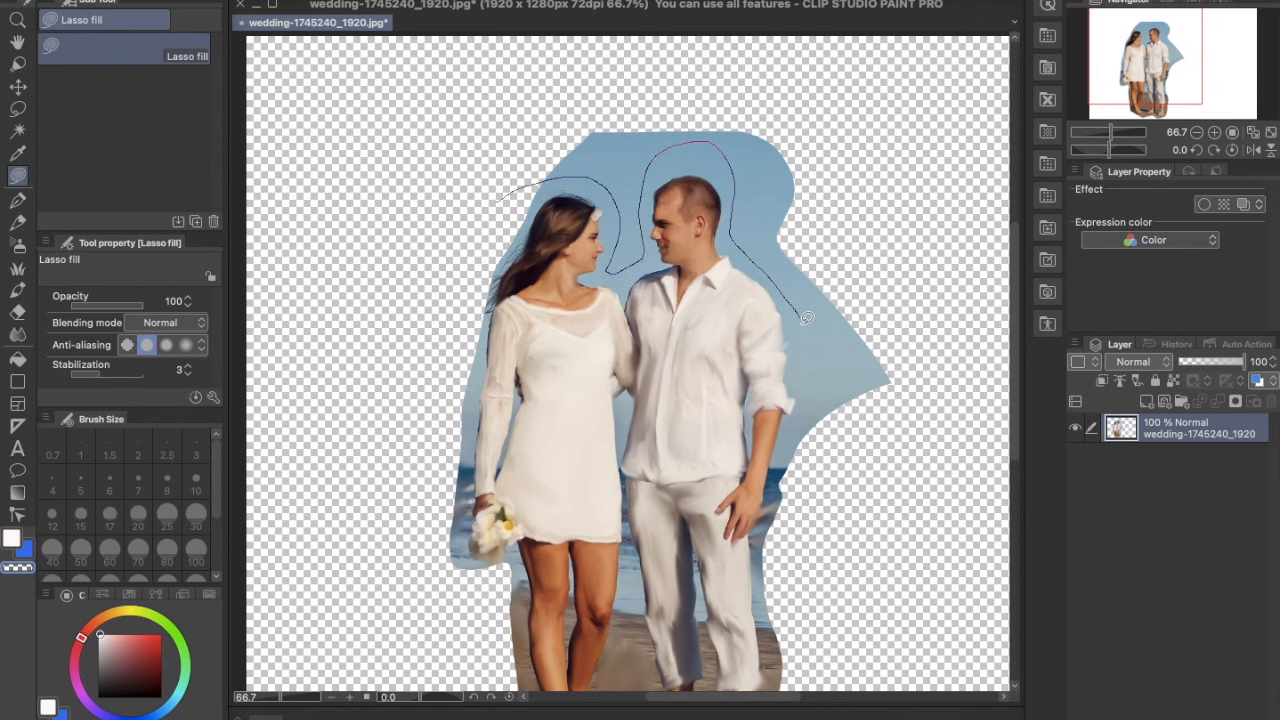
pyautogui.moveTo(858, 543)
pyautogui.mouseDown()
pyautogui.moveTo(946, 149)
pyautogui.moveTo(534, 51)
pyautogui.moveTo(341, 276)
pyautogui.mouseUp()
pyautogui.scroll(-5, 670, 573)
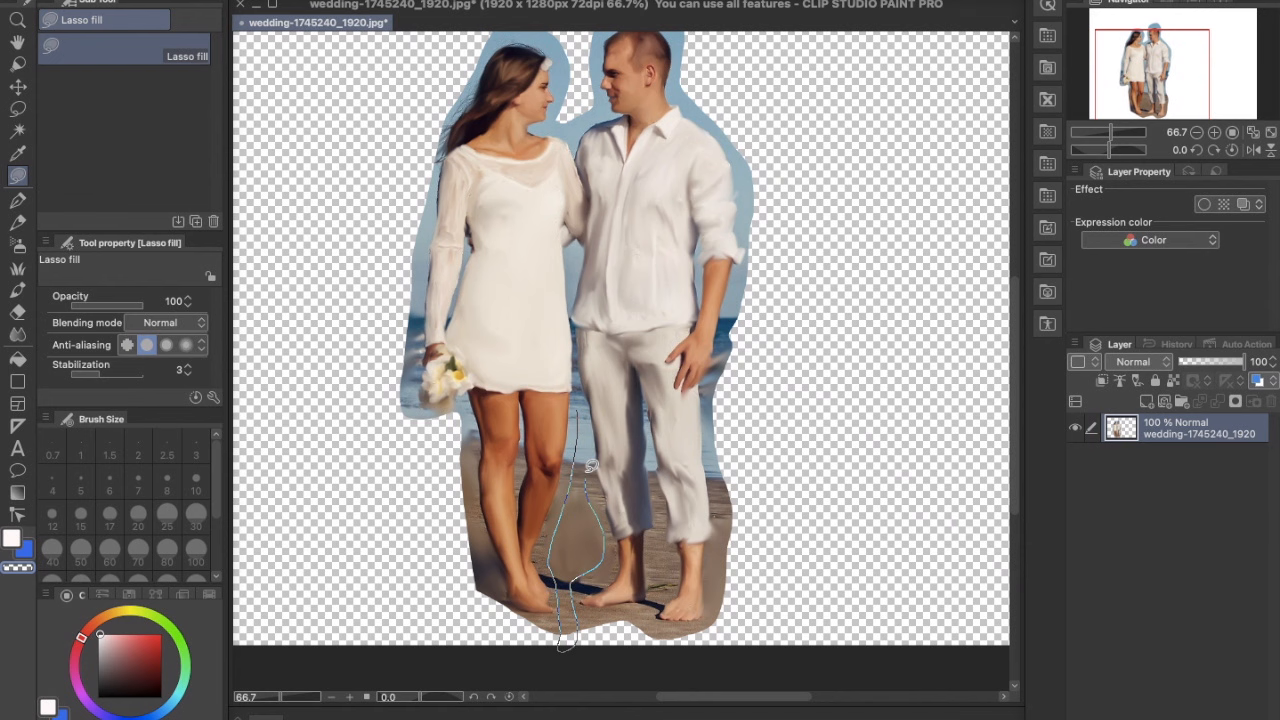
pyautogui.moveTo(585, 402); pyautogui.dragTo(582, 400)
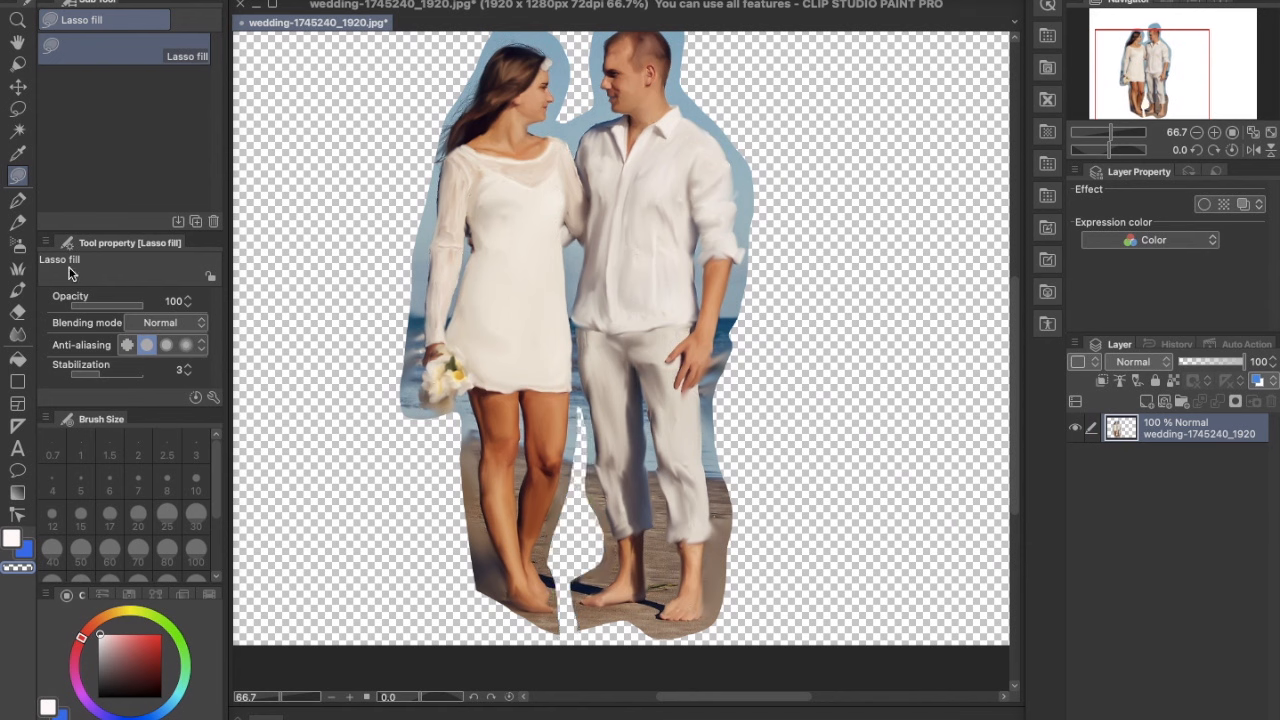
# Erase the sky and sea gap between the woman's arm and her dress using a transparent filled Bezier curve.
pyautogui.click(17, 381)
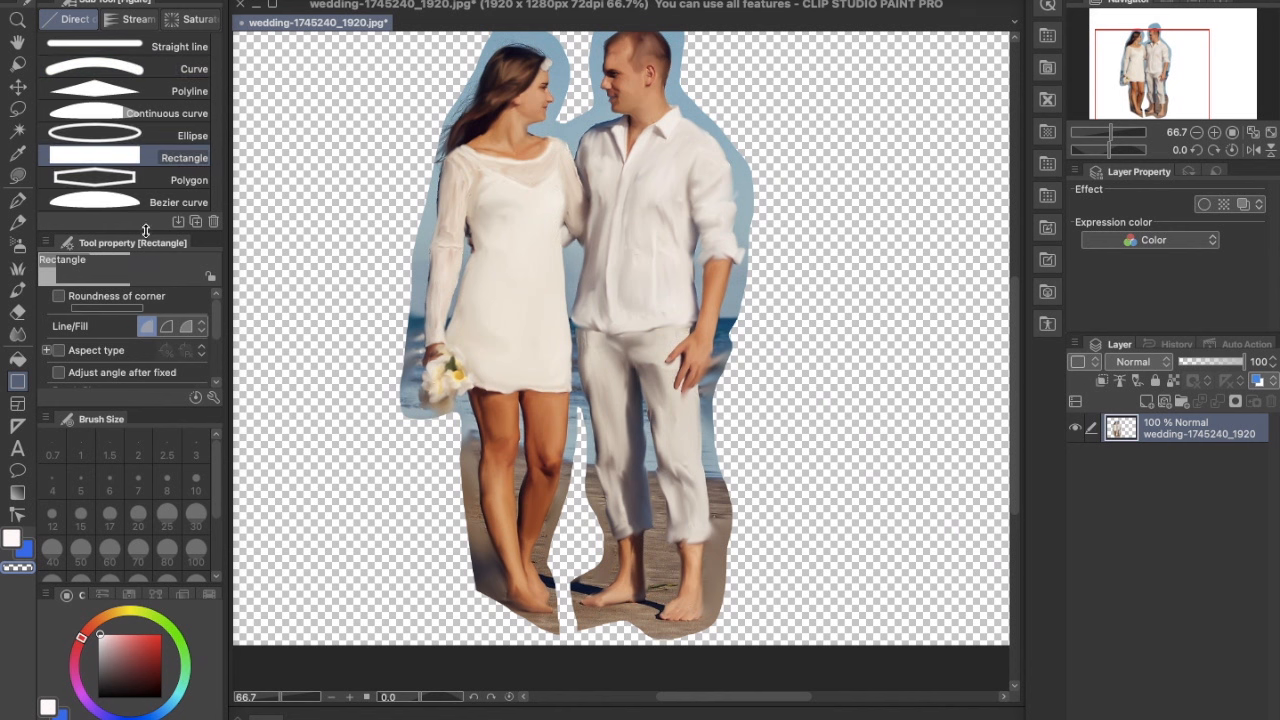
pyautogui.click(95, 201)
pyautogui.hotkey('ctrl', '+')
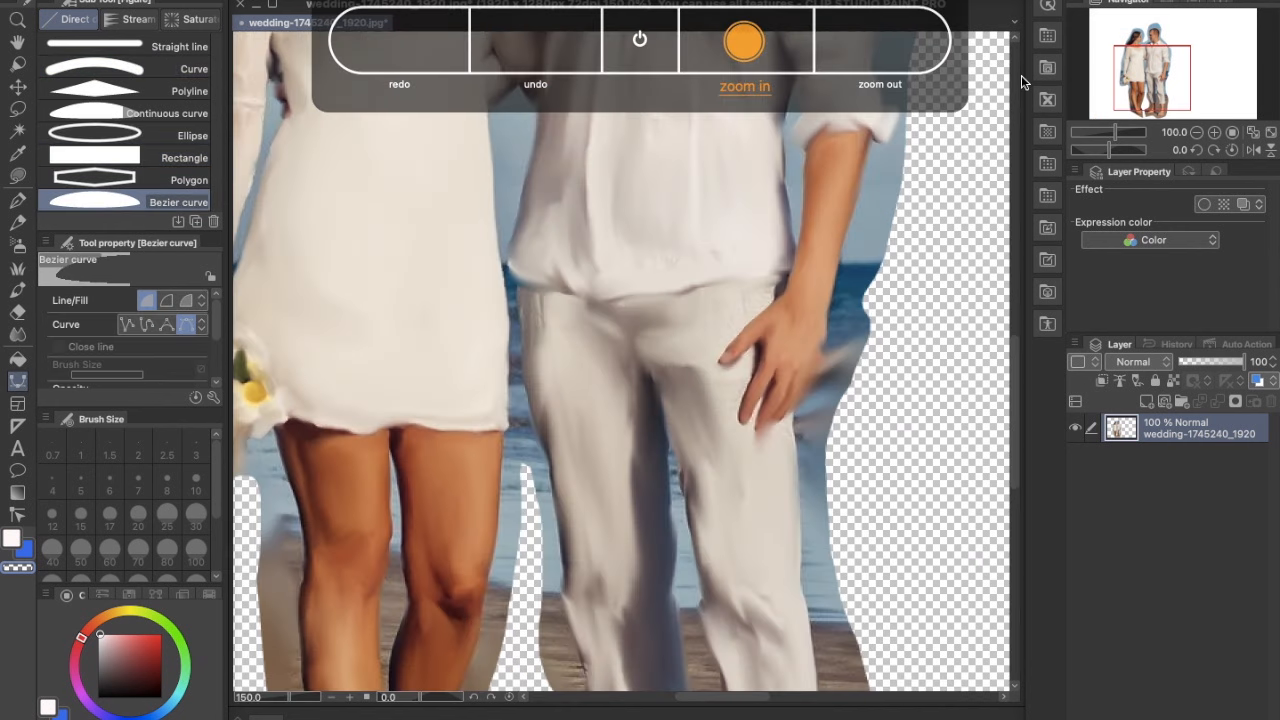
pyautogui.moveTo(480, 368); pyautogui.dragTo(898, 368)
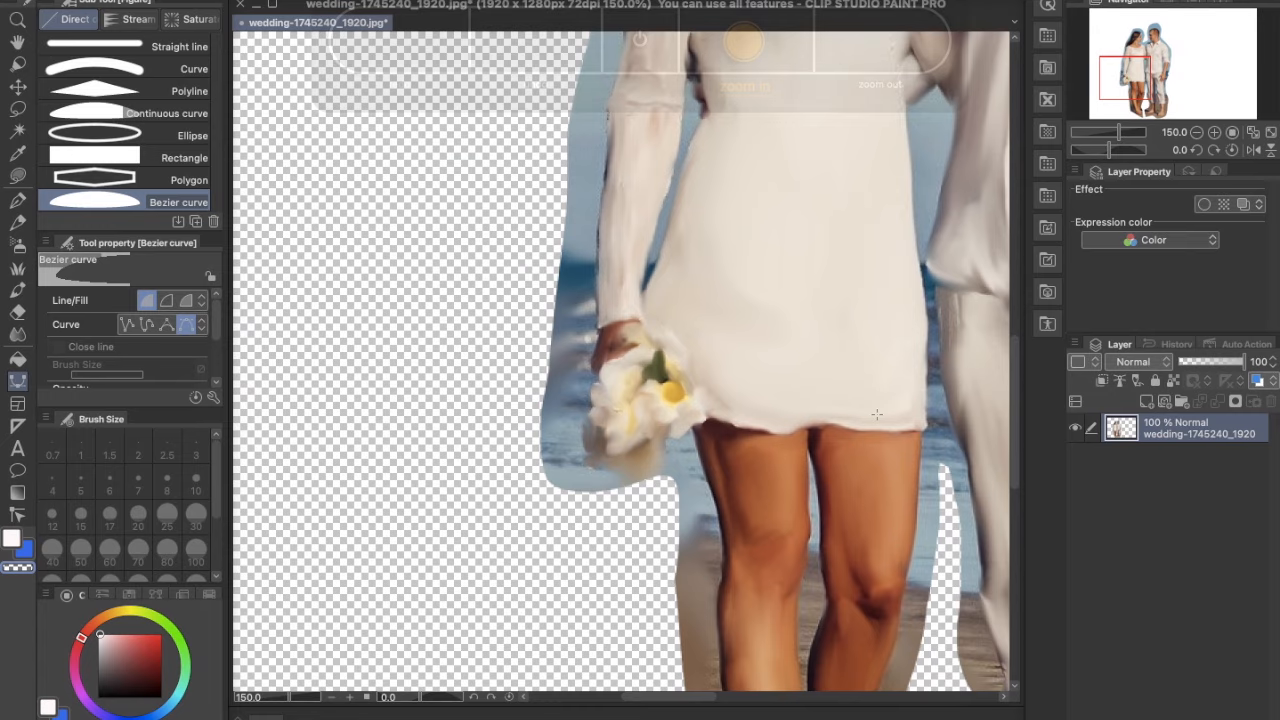
pyautogui.hotkey('ctrl', '+')
pyautogui.hotkey('ctrl', '+')
pyautogui.hotkey('ctrl', '+')
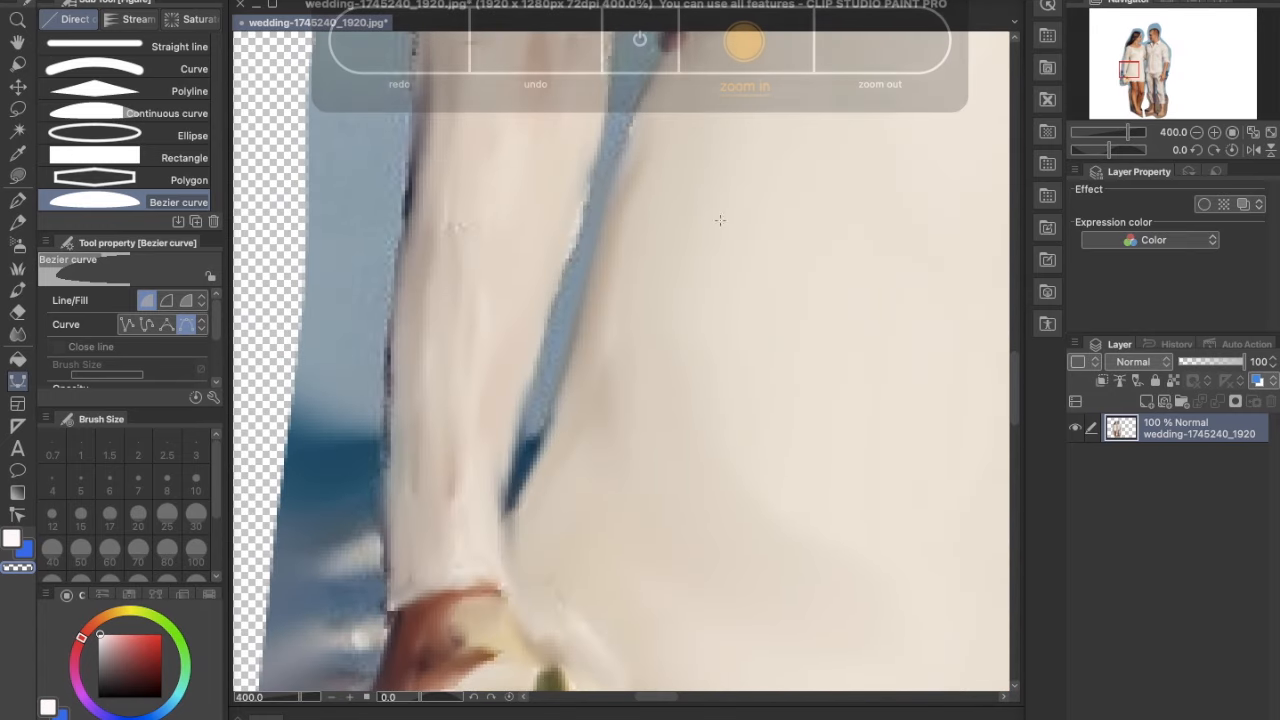
pyautogui.hotkey('ctrl', '-')
pyautogui.hotkey('ctrl', '-')
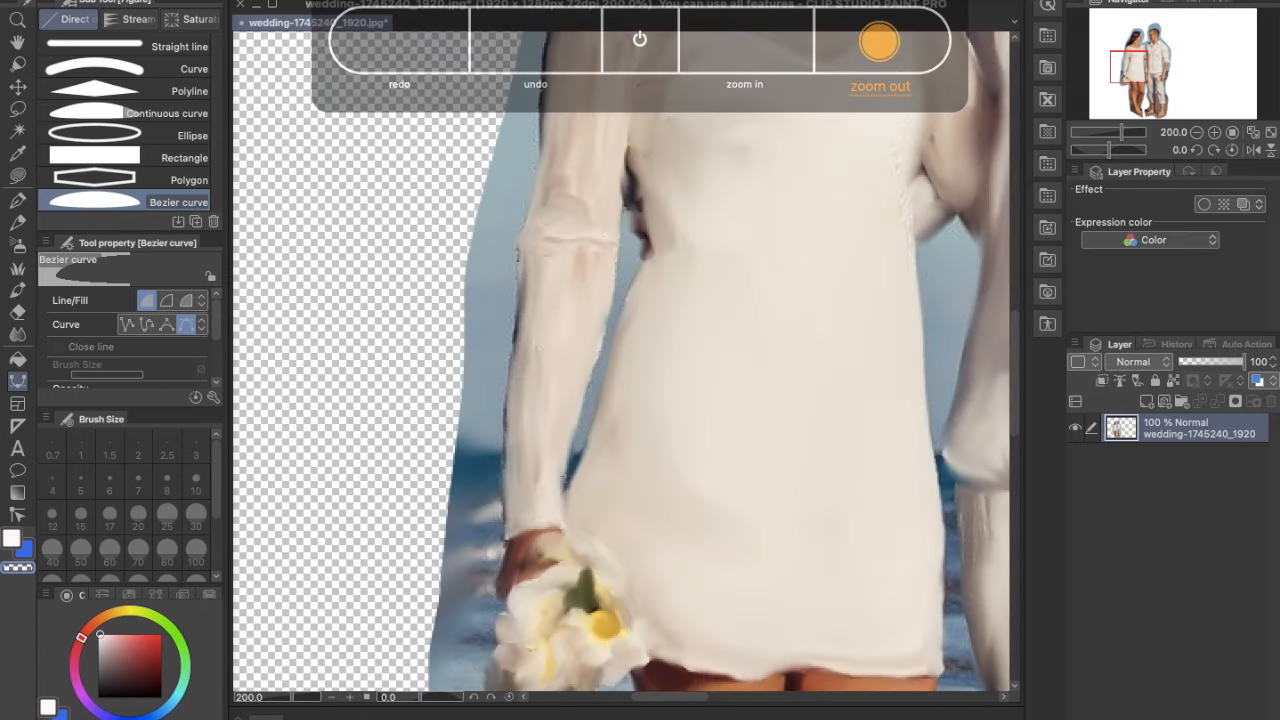
pyautogui.moveTo(575, 420); pyautogui.dragTo(563, 491)
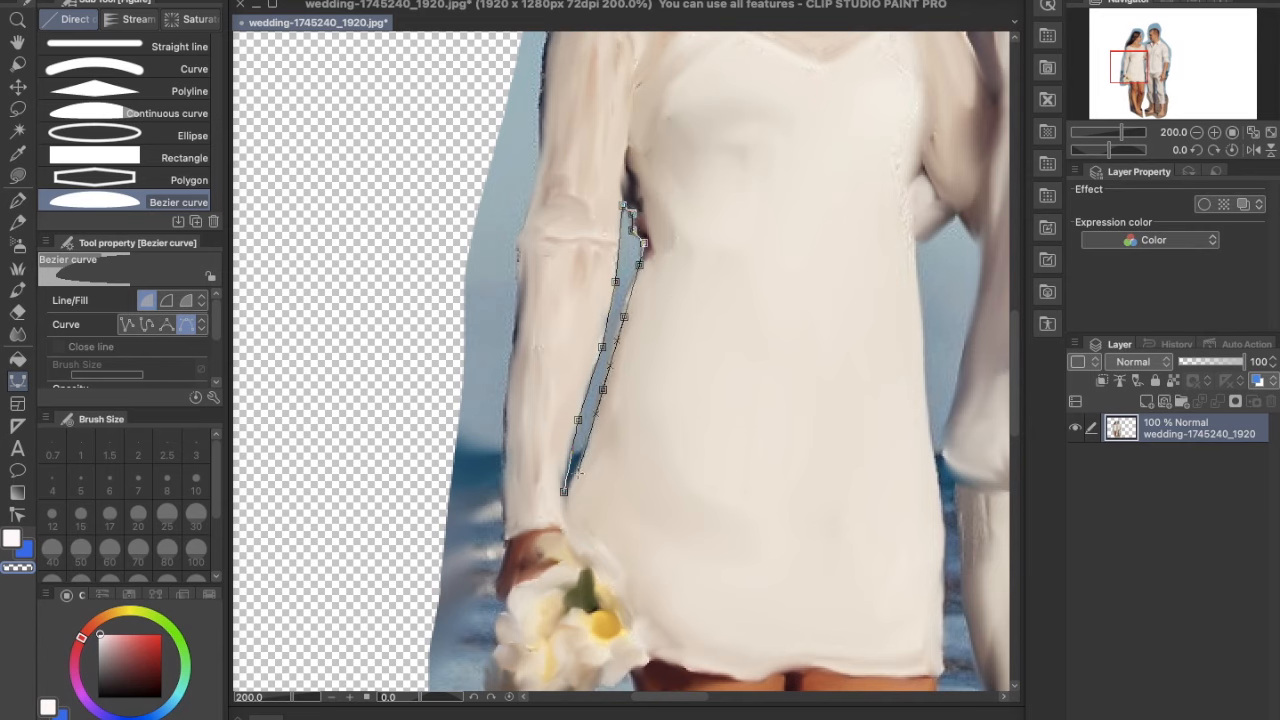
pyautogui.click(565, 491)
# Erase the sky along the outer edge of the woman's sleeve, shoulder and lower hair with the Bezier curve.
pyautogui.scroll(5, 618, 383)
pyautogui.hscroll(-3, 618, 383)
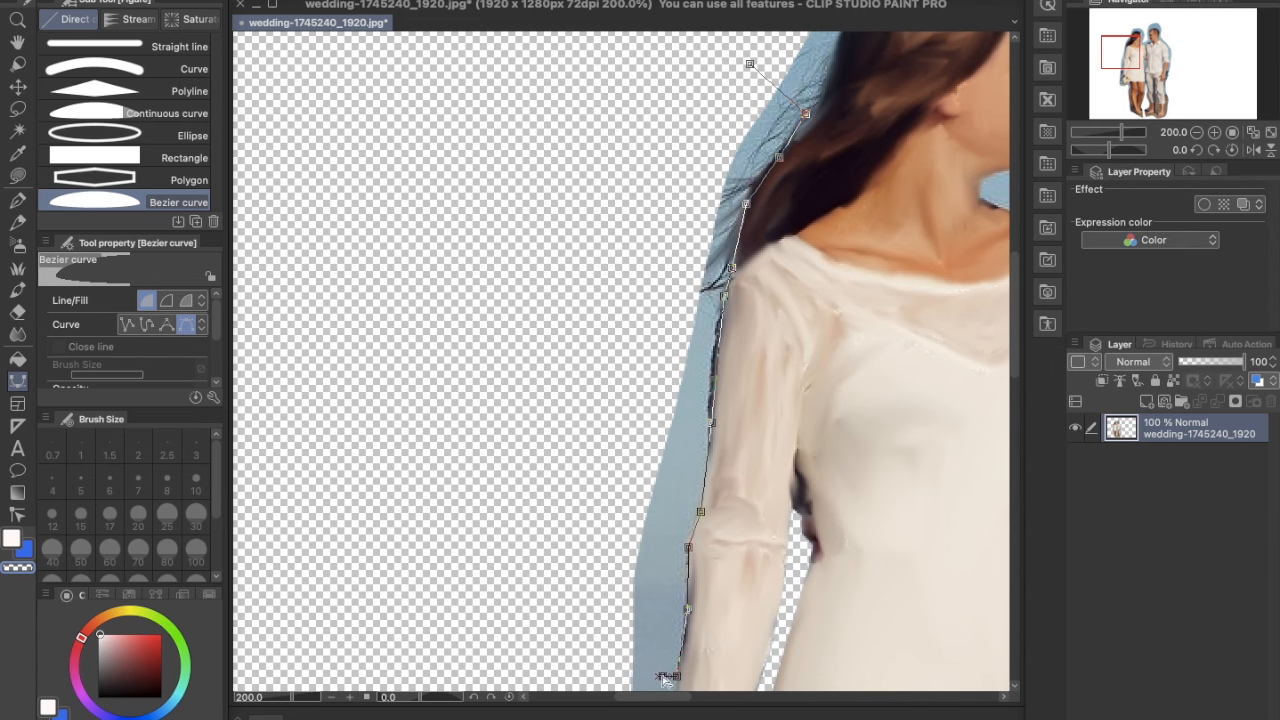
pyautogui.click(526, 634)
pyautogui.click(749, 64)
# Erase the sea beside the woman's forearm, around the bouquet and along her outer thigh with the Bezier curve.
pyautogui.scroll(-5, 681, 120)
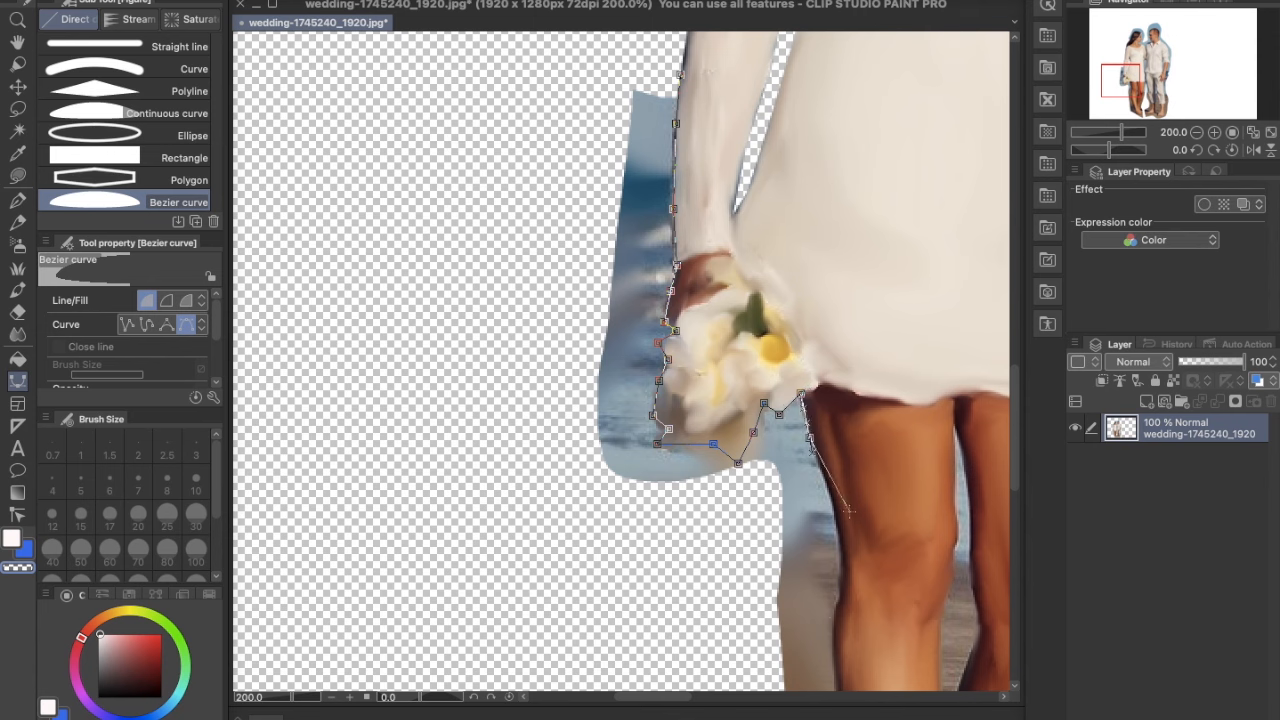
pyautogui.click(585, 638)
pyautogui.click(490, 374)
pyautogui.click(575, 187)
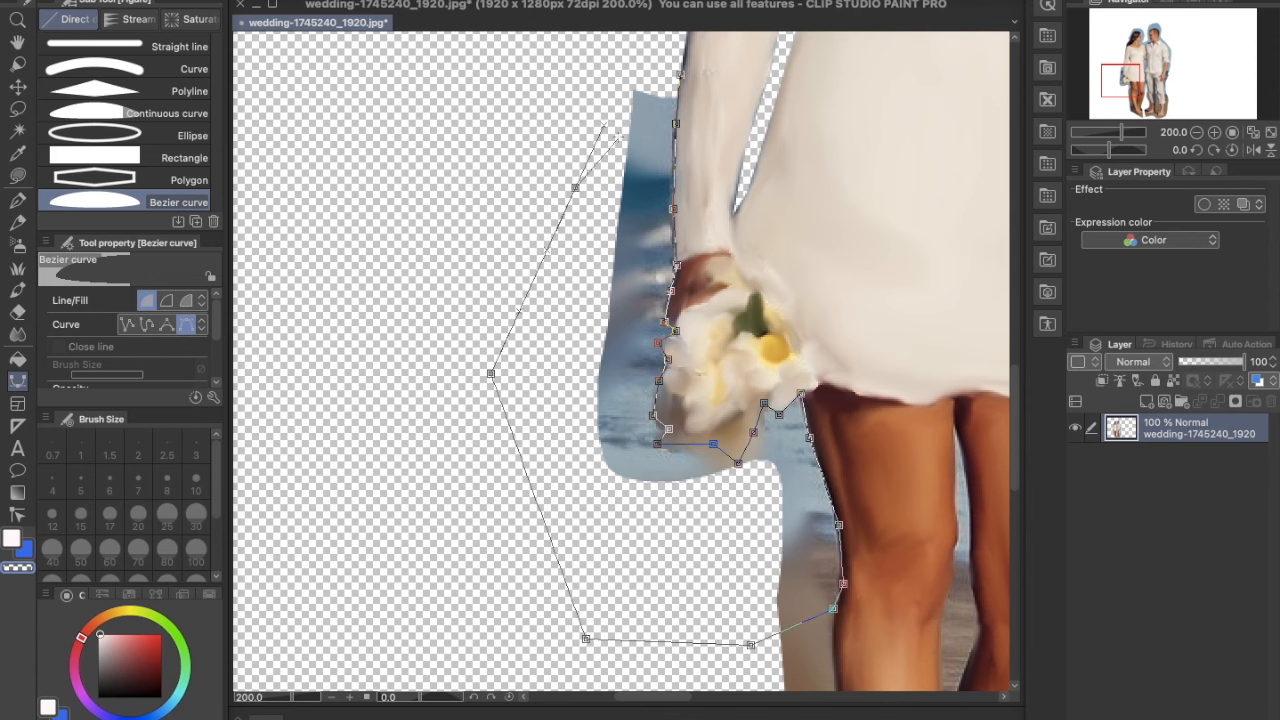
pyautogui.click(681, 79)
# Trim the remaining background patch from the underside and outer edge of the bouquet.
pyautogui.moveTo(849, 389); pyautogui.dragTo(511, 424)
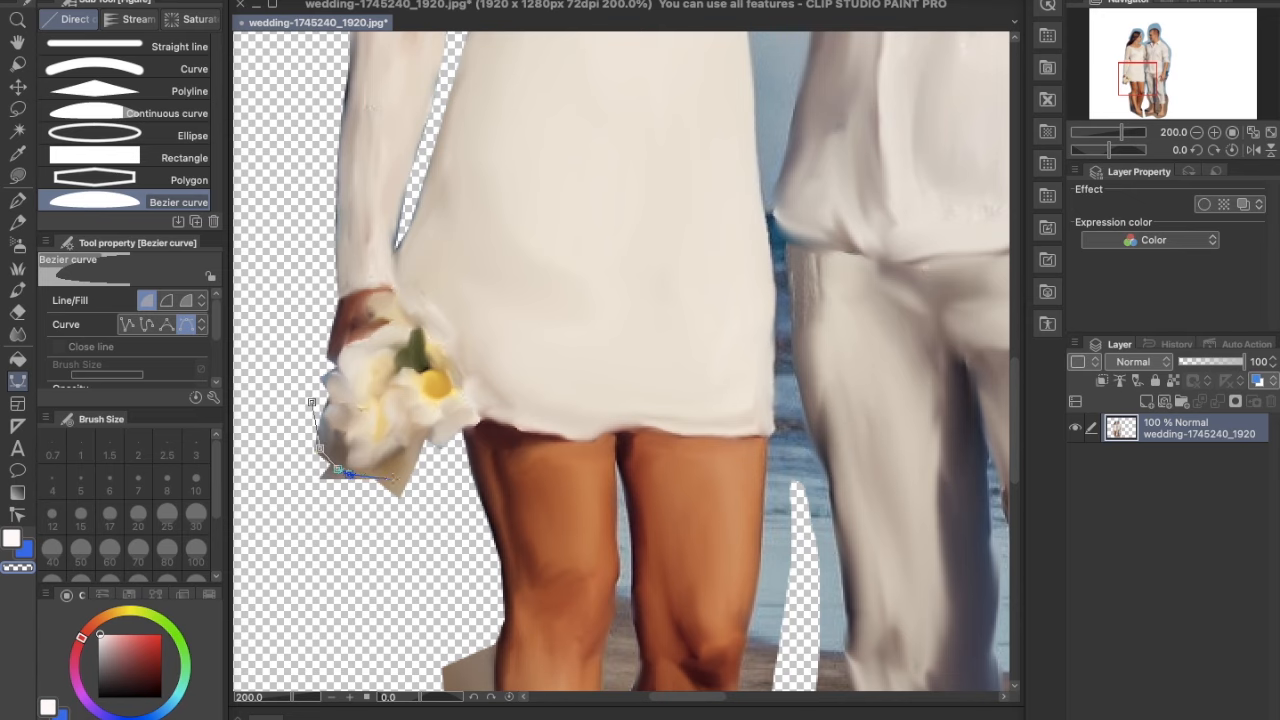
pyautogui.click(435, 456)
pyautogui.click(457, 574)
pyautogui.click(378, 607)
pyautogui.click(253, 502)
pyautogui.click(277, 440)
pyautogui.click(312, 402)
# Erase the sky around the woman's hair, forehead and nose with a closed Bezier shape.
pyautogui.moveTo(537, 98); pyautogui.dragTo(537, 567)
pyautogui.moveTo(430, 87); pyautogui.dragTo(422, 497)
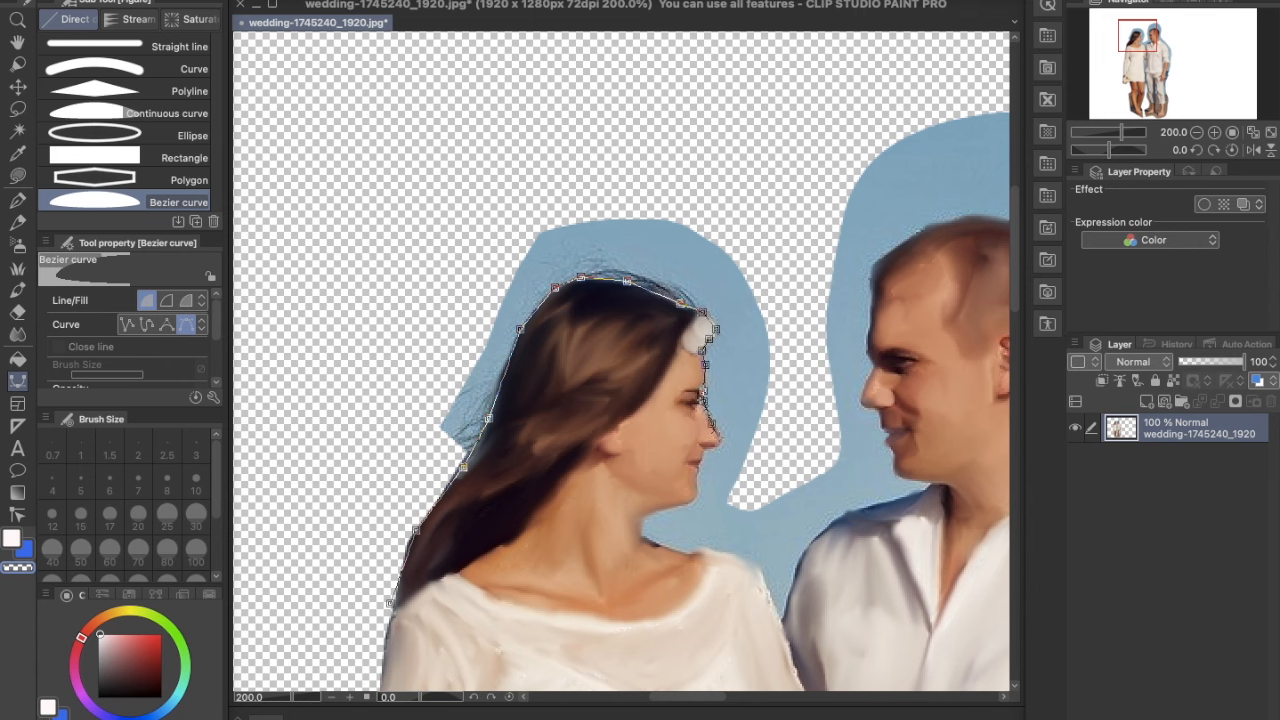
pyautogui.click(802, 398)
pyautogui.click(769, 84)
pyautogui.click(444, 138)
pyautogui.click(420, 374)
pyautogui.click(364, 545)
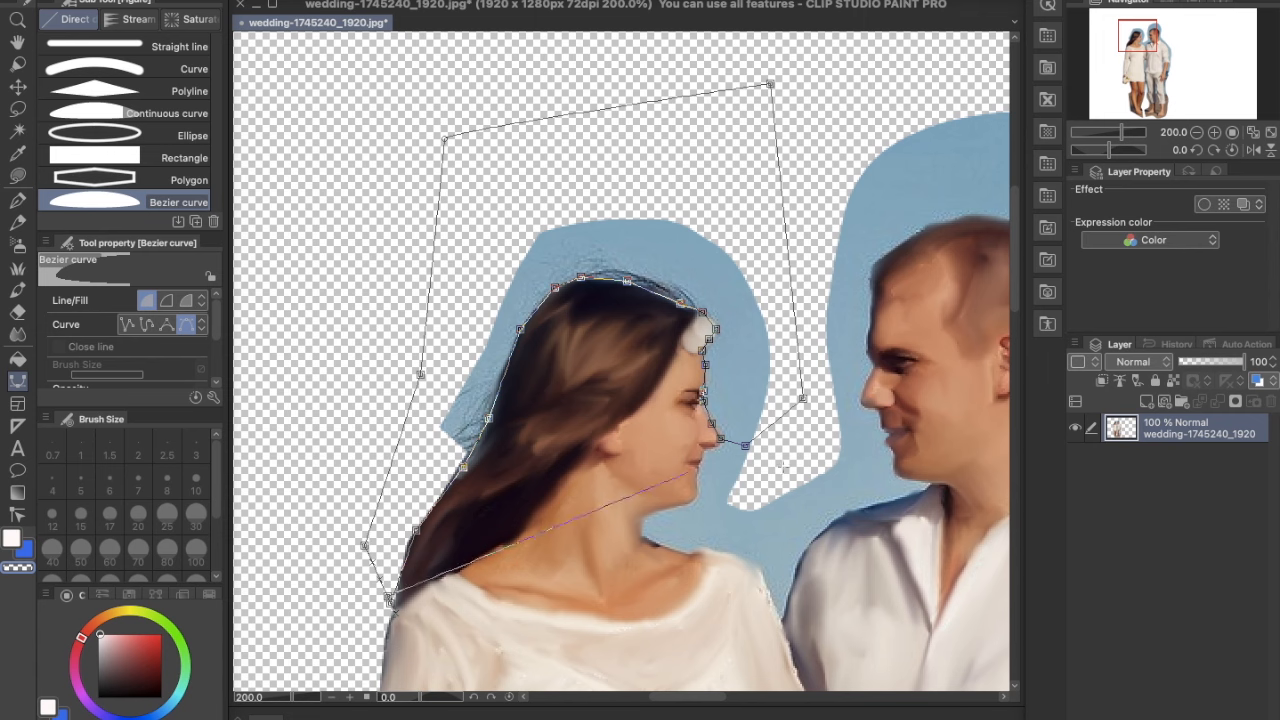
pyautogui.click(396, 608)
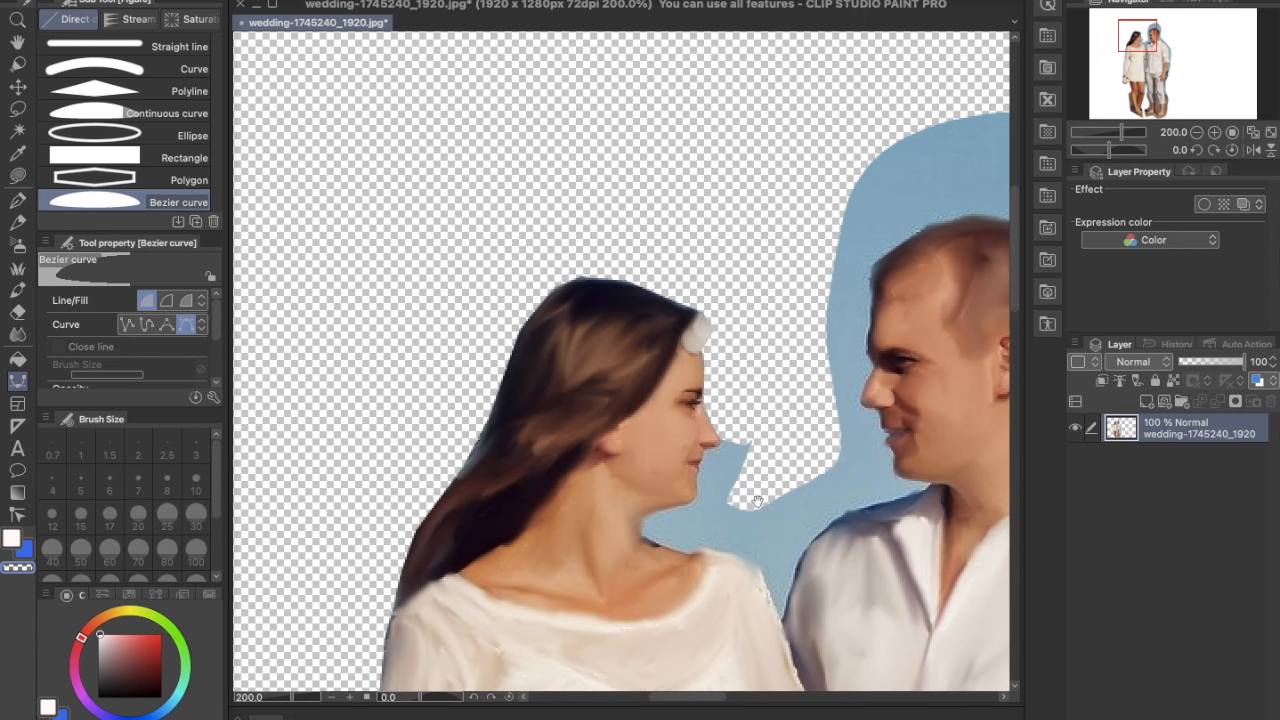
# Erase the sky enclosed by the woman's chin, neck and shoulder and the man's near shoulder.
pyautogui.moveTo(757, 502); pyautogui.dragTo(542, 412)
pyautogui.press('super+plus')
pyautogui.moveTo(509, 476); pyautogui.dragTo(839, 246)
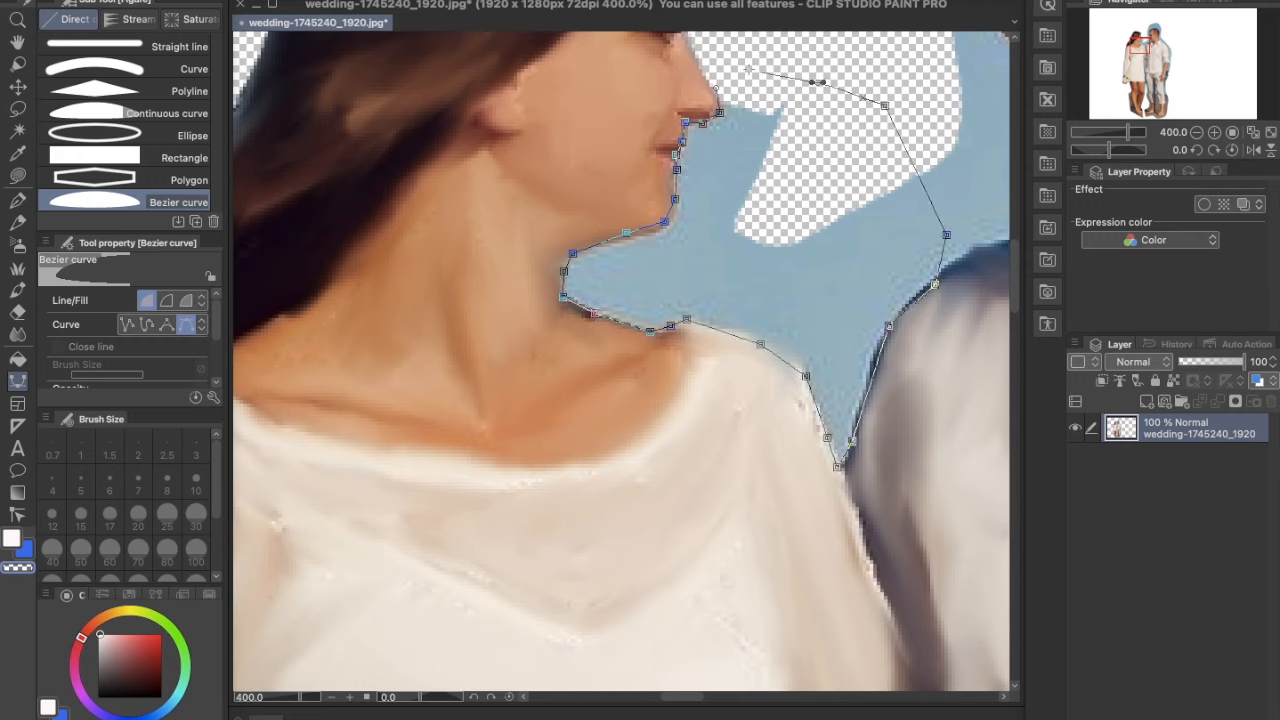
pyautogui.click(716, 88)
# Erase the sky between the man's lower face and the top of his near shoulder.
pyautogui.hscroll(5, 784, 248)
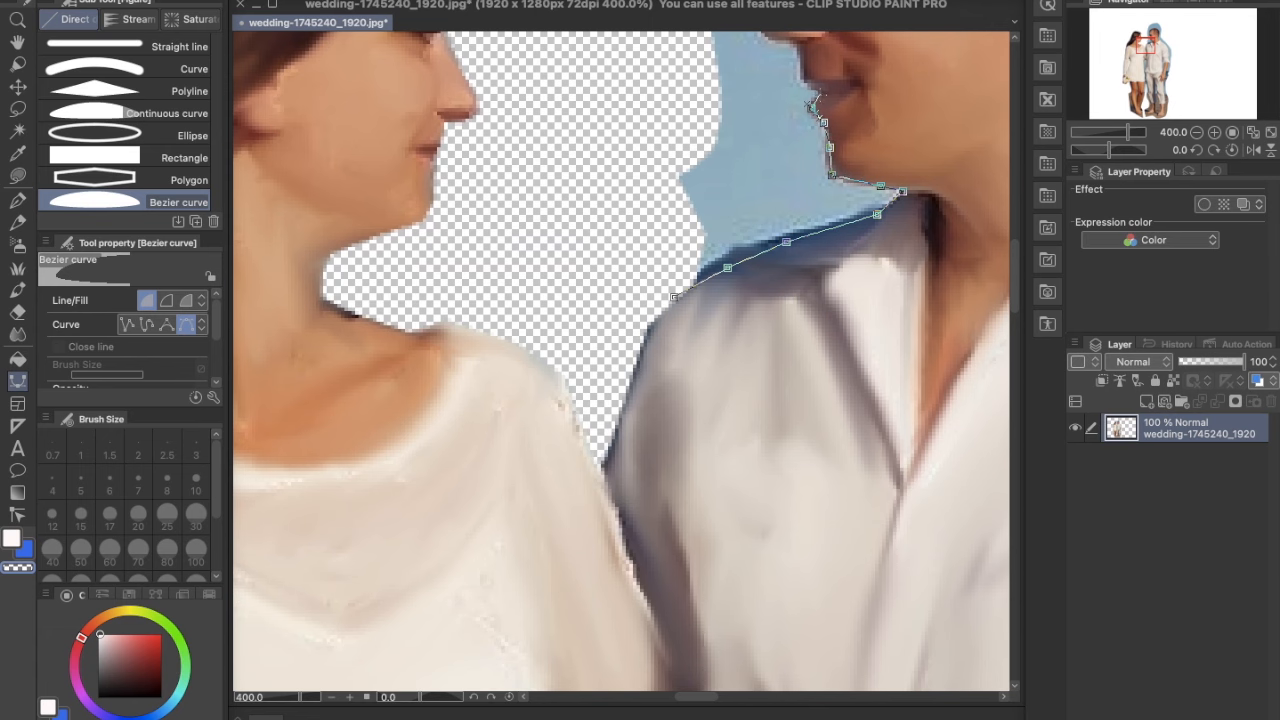
pyautogui.click(747, 48)
pyautogui.click(671, 91)
pyautogui.click(609, 229)
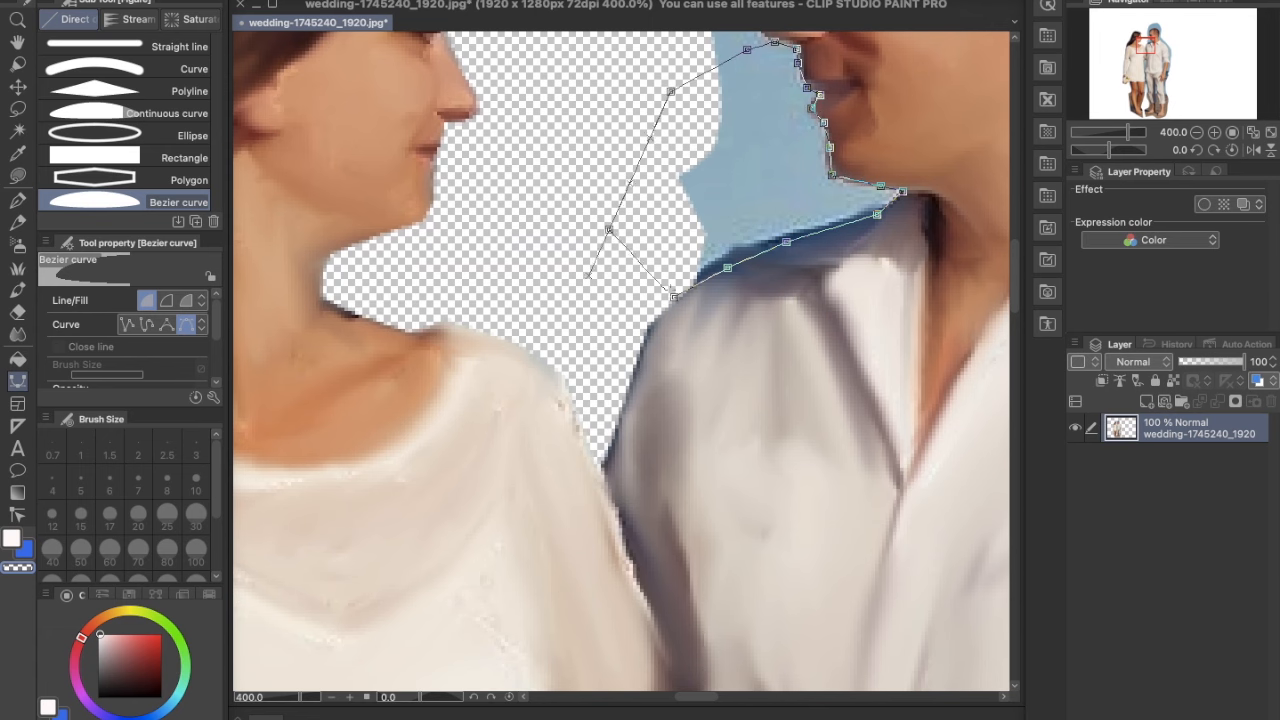
pyautogui.click(676, 292)
# Erase the sky behind the man's head and outer shoulder, and the gap between his shirt and arm.
pyautogui.scroll(-3, 697, 307)
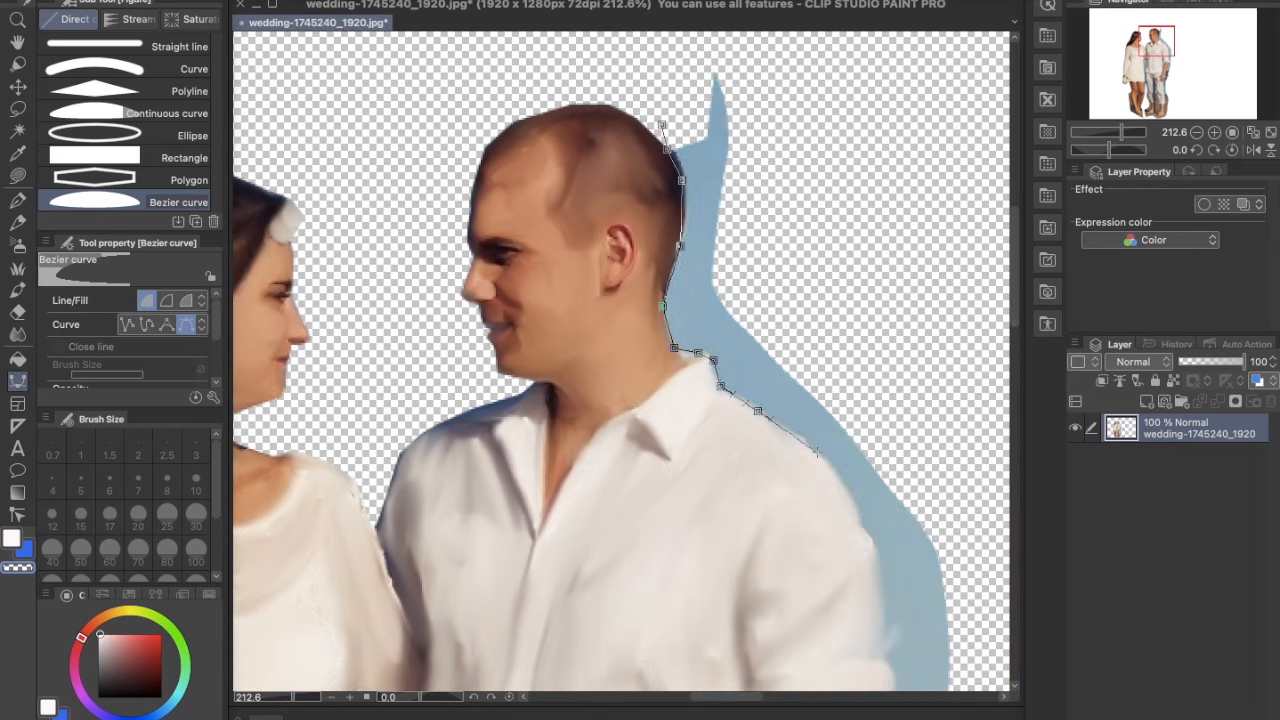
pyautogui.scroll(-5, 816, 452)
pyautogui.scroll(-5, 816, 452)
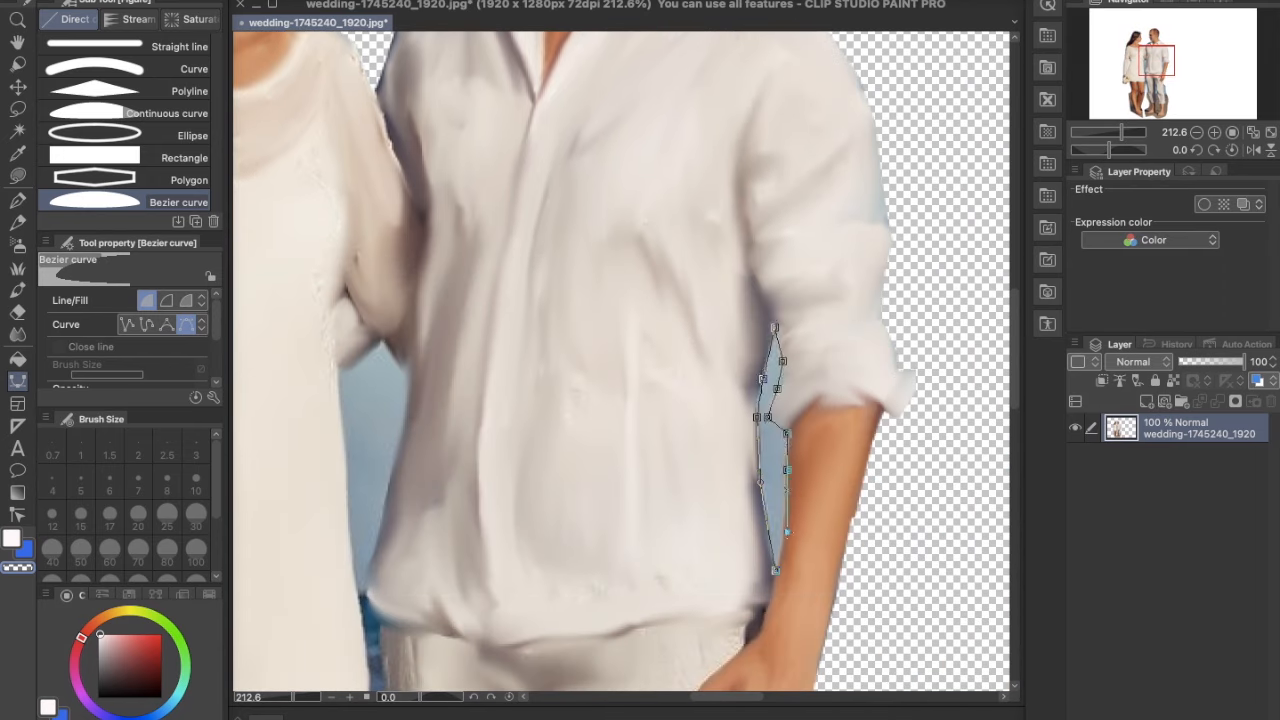
pyautogui.click(775, 328)
# Erase the sand around the woman's lower legs and feet with the Bezier curve.
pyautogui.scroll(-5, 620, 360)
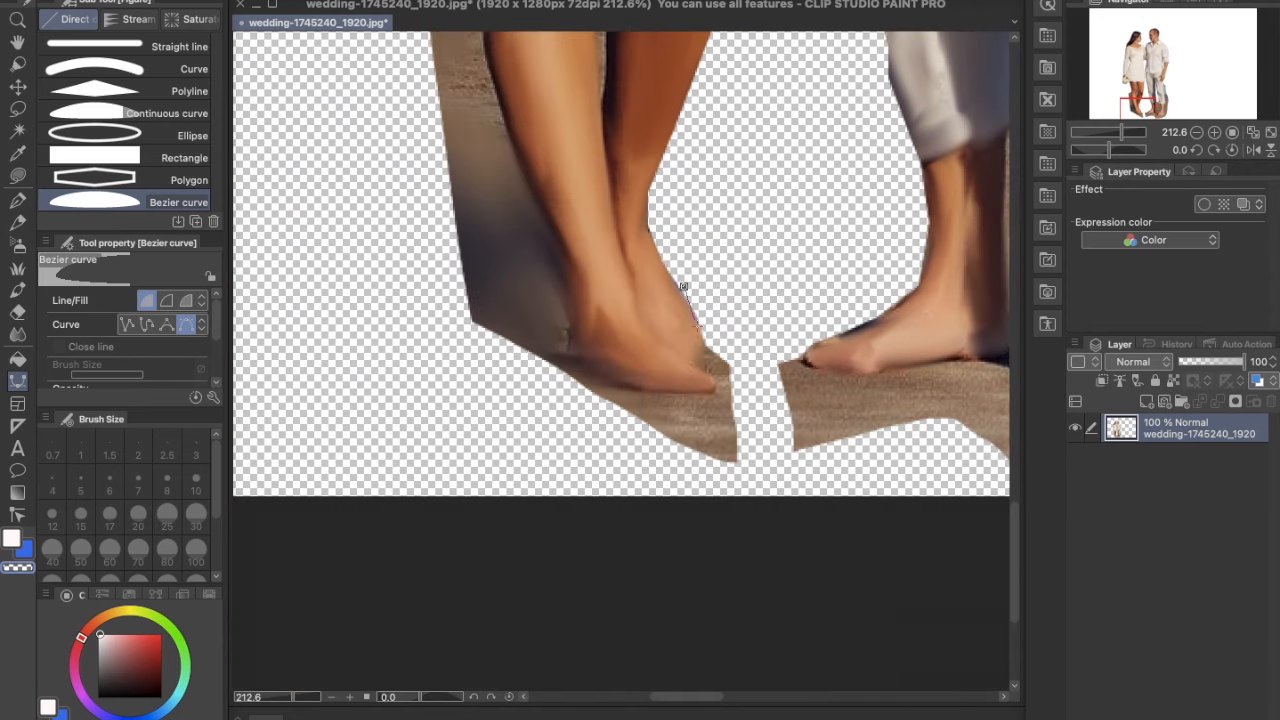
pyautogui.click(340, 480)
pyautogui.doubleClick(626, 512)
pyautogui.scroll(5, 620, 360)
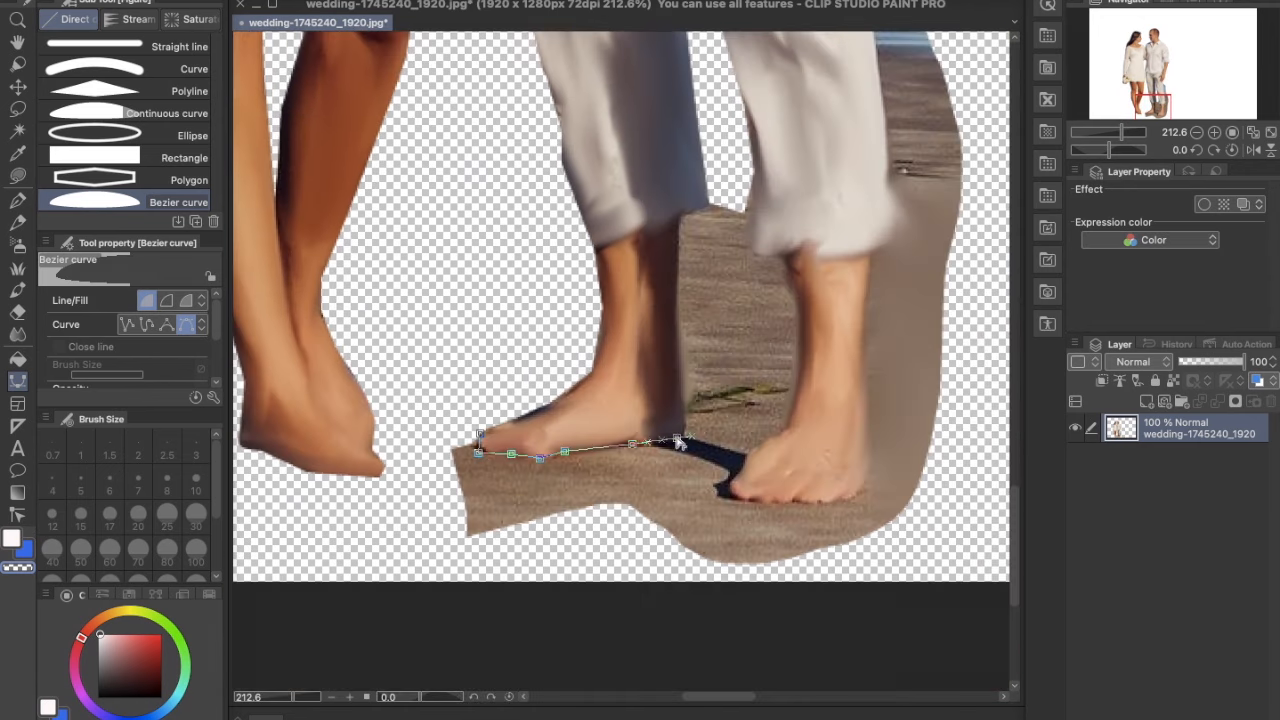
# Erase the remaining sand around and between the man's feet and lower legs to finish the cutout.
pyautogui.click(678, 205)
pyautogui.doubleClick(480, 440)
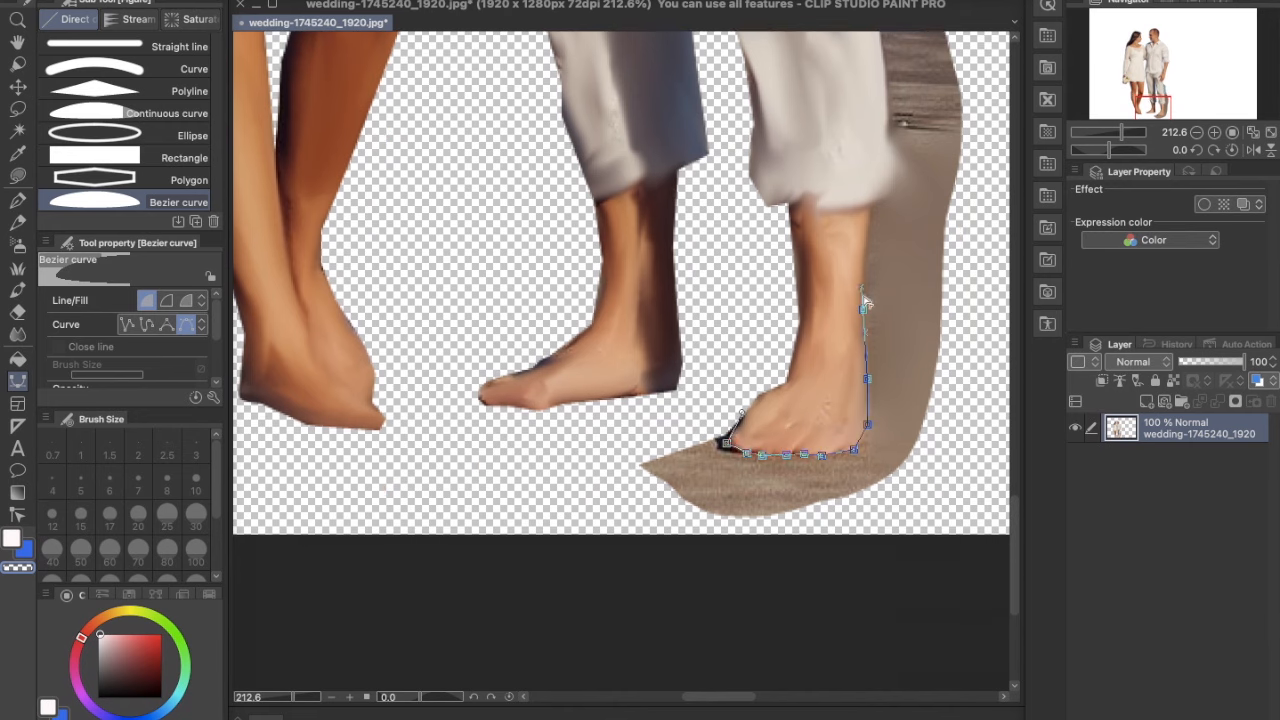
pyautogui.doubleClick(866, 303)
pyautogui.moveTo(1013, 555); pyautogui.dragTo(1022, 330)
pyautogui.hotkey('ctrl', '-')
pyautogui.hotkey('ctrl', '-')
pyautogui.hotkey('ctrl', '-')
pyautogui.hotkey('ctrl', '-')
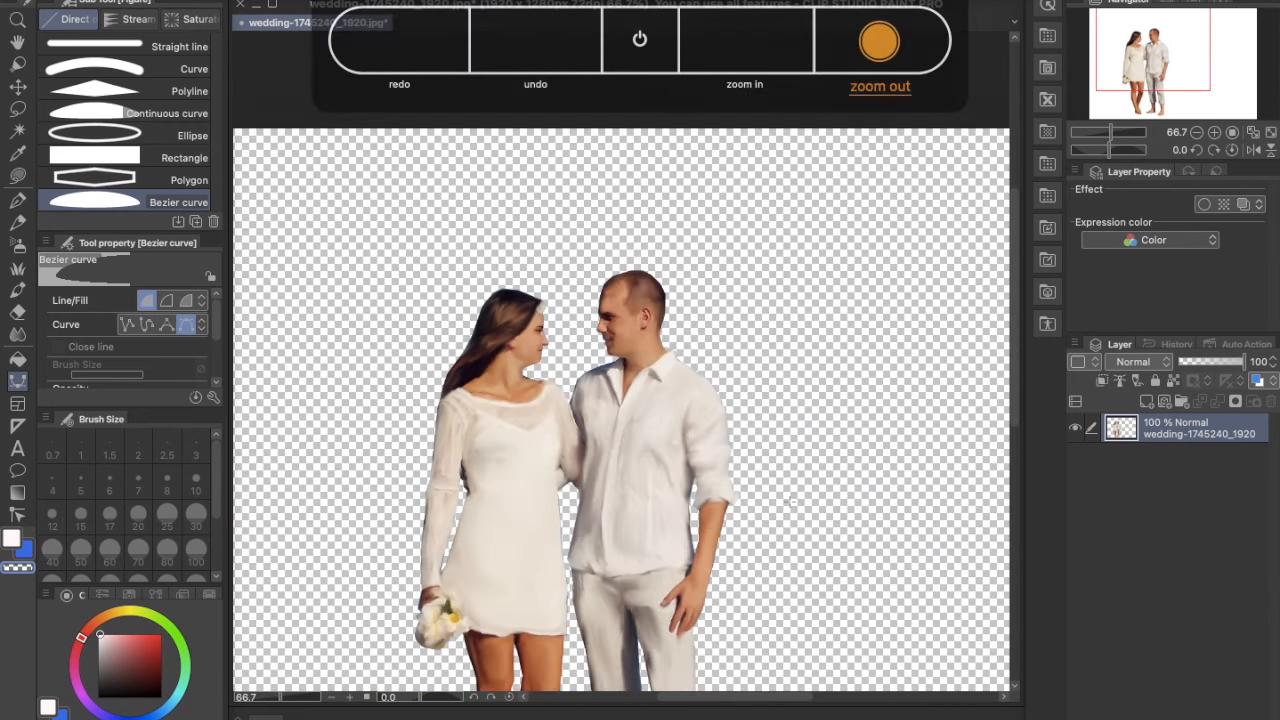
pyautogui.moveTo(1012, 337); pyautogui.dragTo(1019, 426)
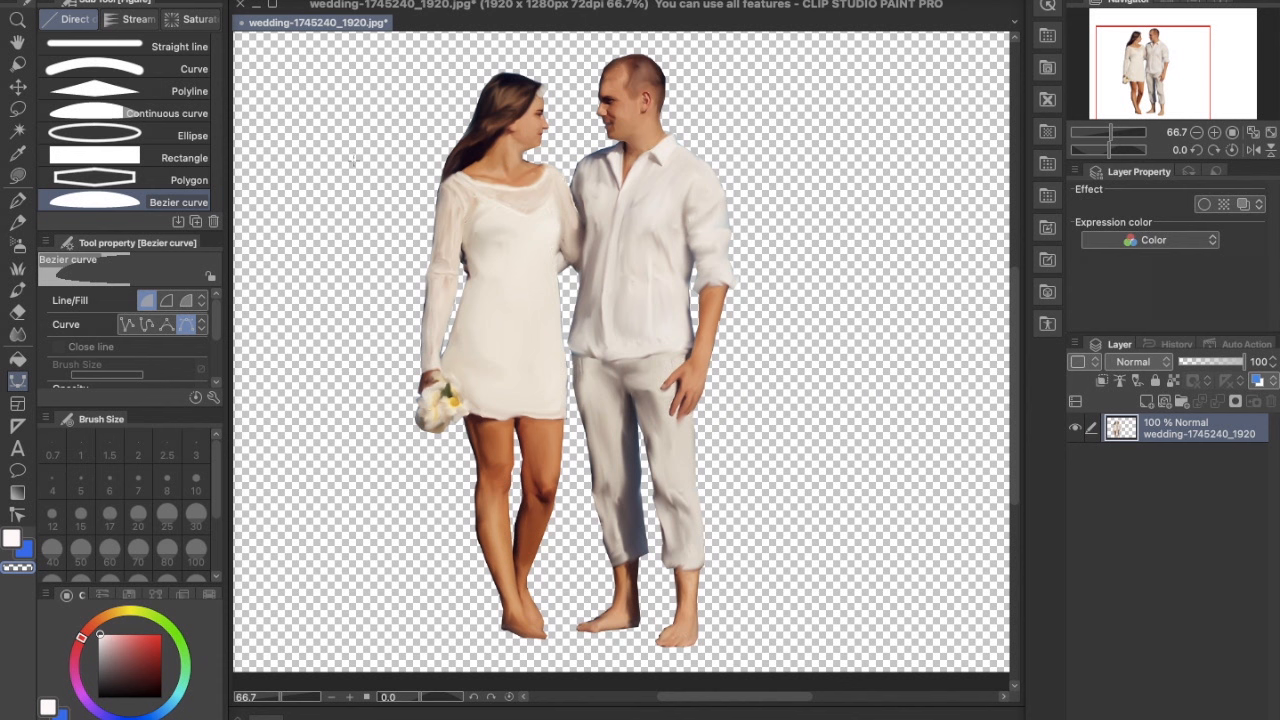
# Create a new canvas measured in inches with the A5 size, 5.83 by 8.27 in at 300 dpi.
pyautogui.click(178, 0)
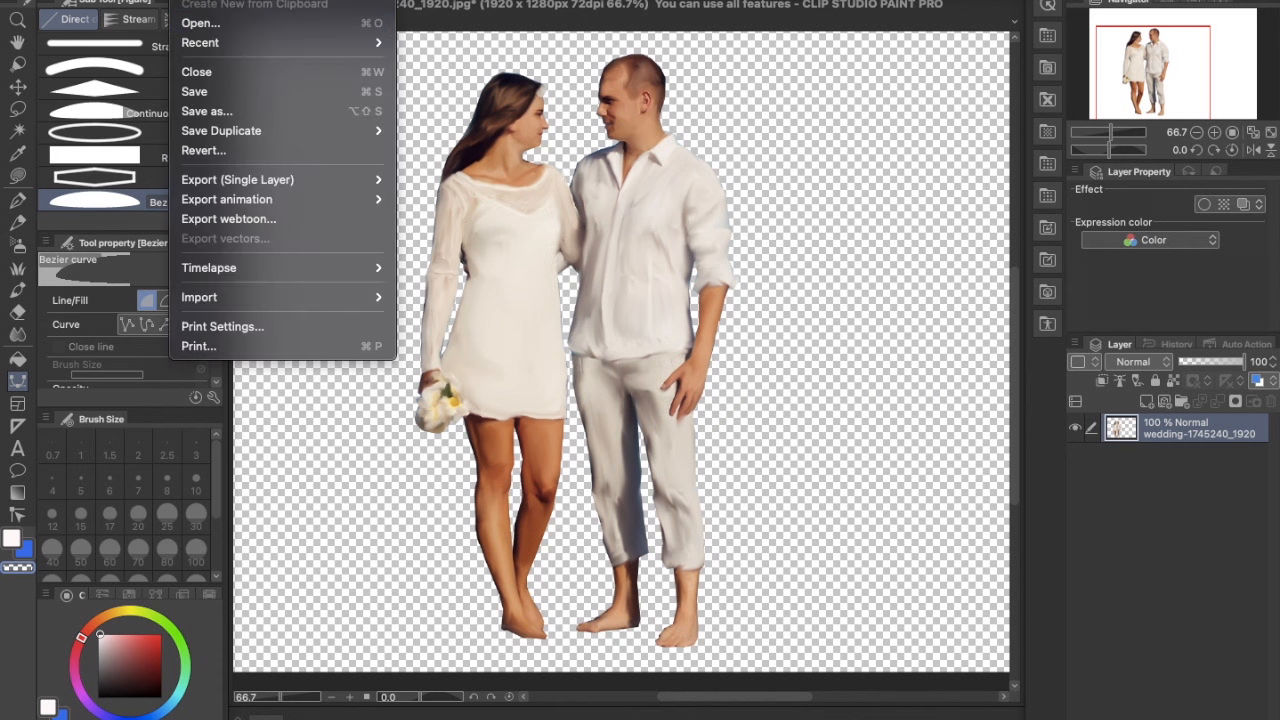
pyautogui.click(212, 3)
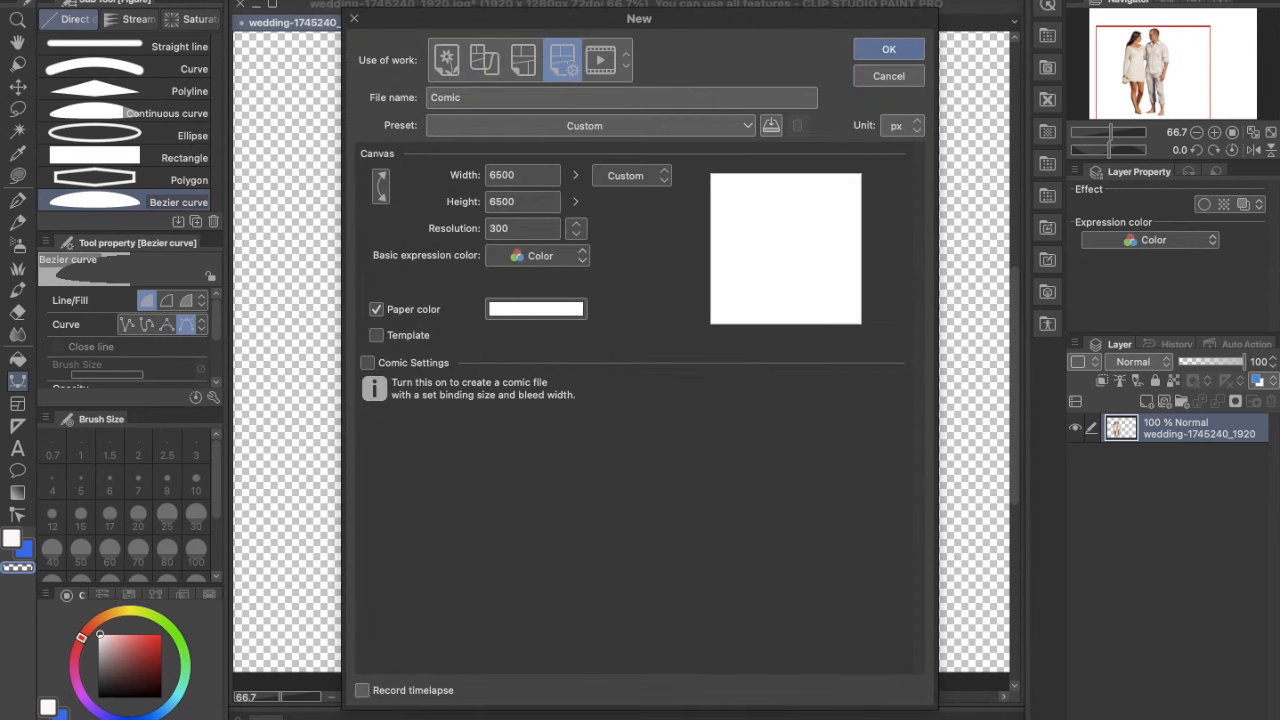
pyautogui.click(898, 127)
pyautogui.click(616, 175)
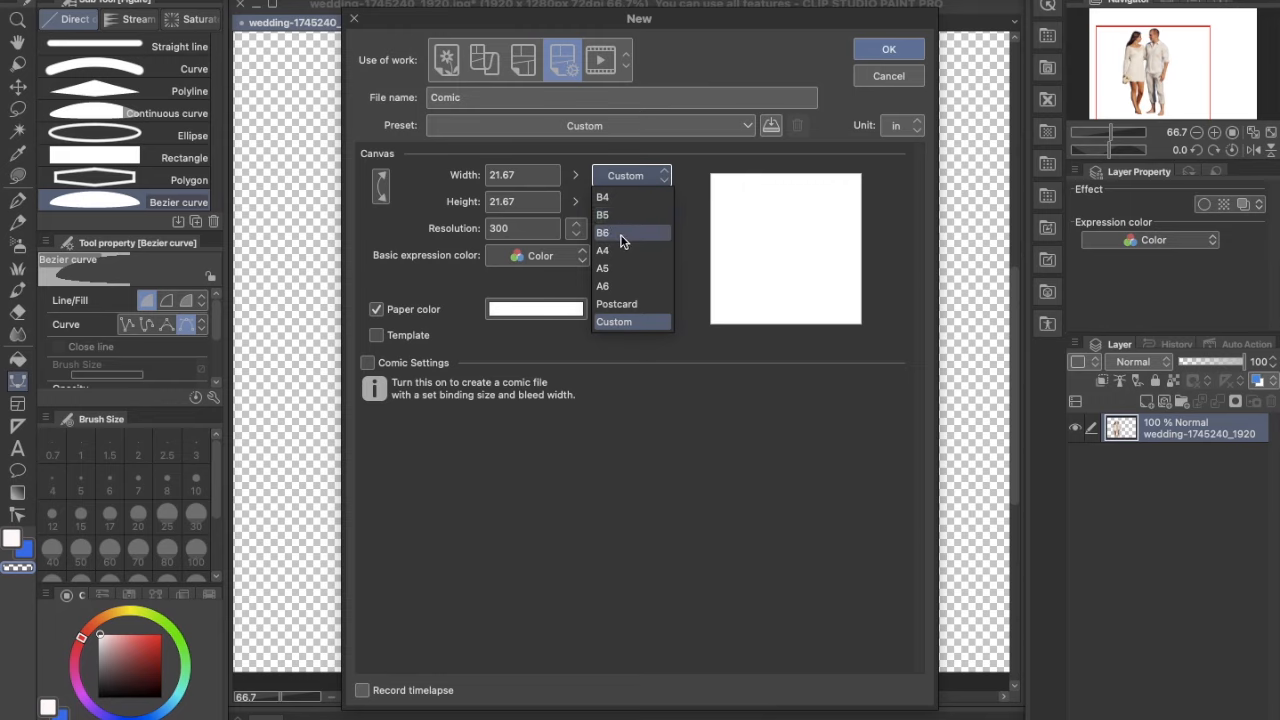
pyautogui.click(606, 269)
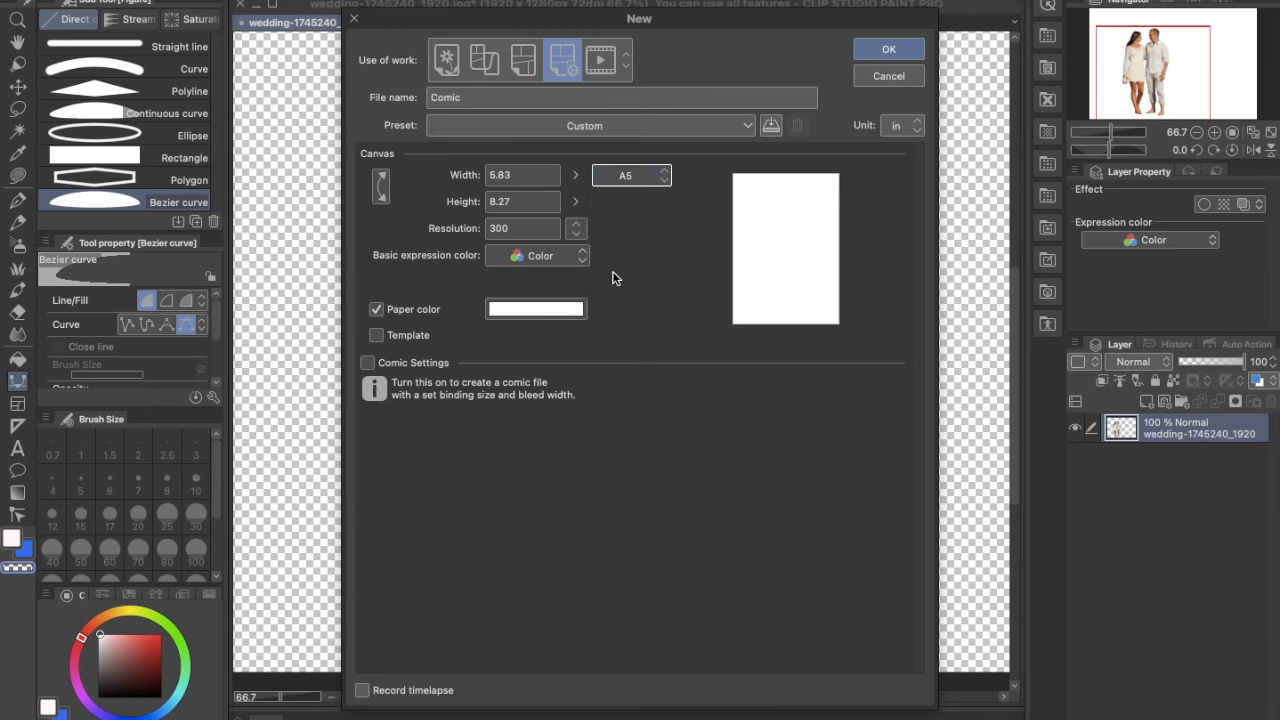
pyautogui.click(885, 51)
# Select the couple in the wedding image with a Lasso and copy them into the new Comic canvas.
pyautogui.click(279, 27)
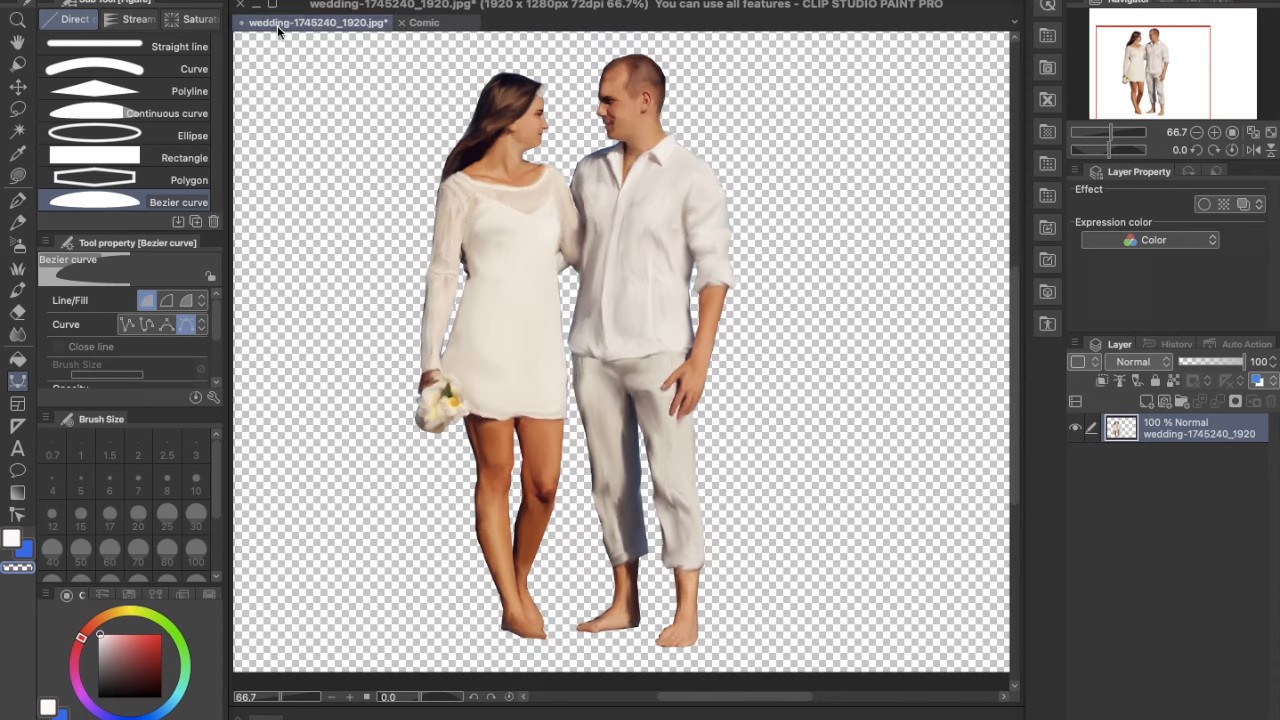
pyautogui.click(18, 110)
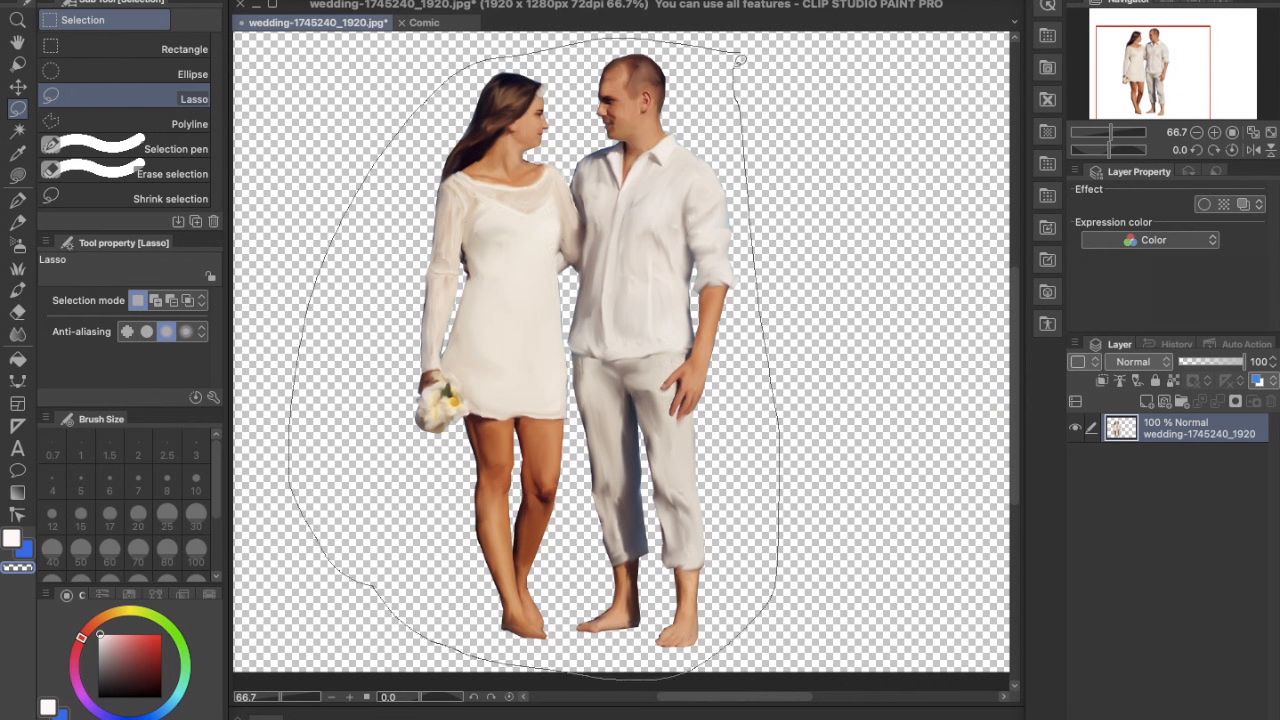
pyautogui.moveTo(740, 60); pyautogui.dragTo(733, 64)
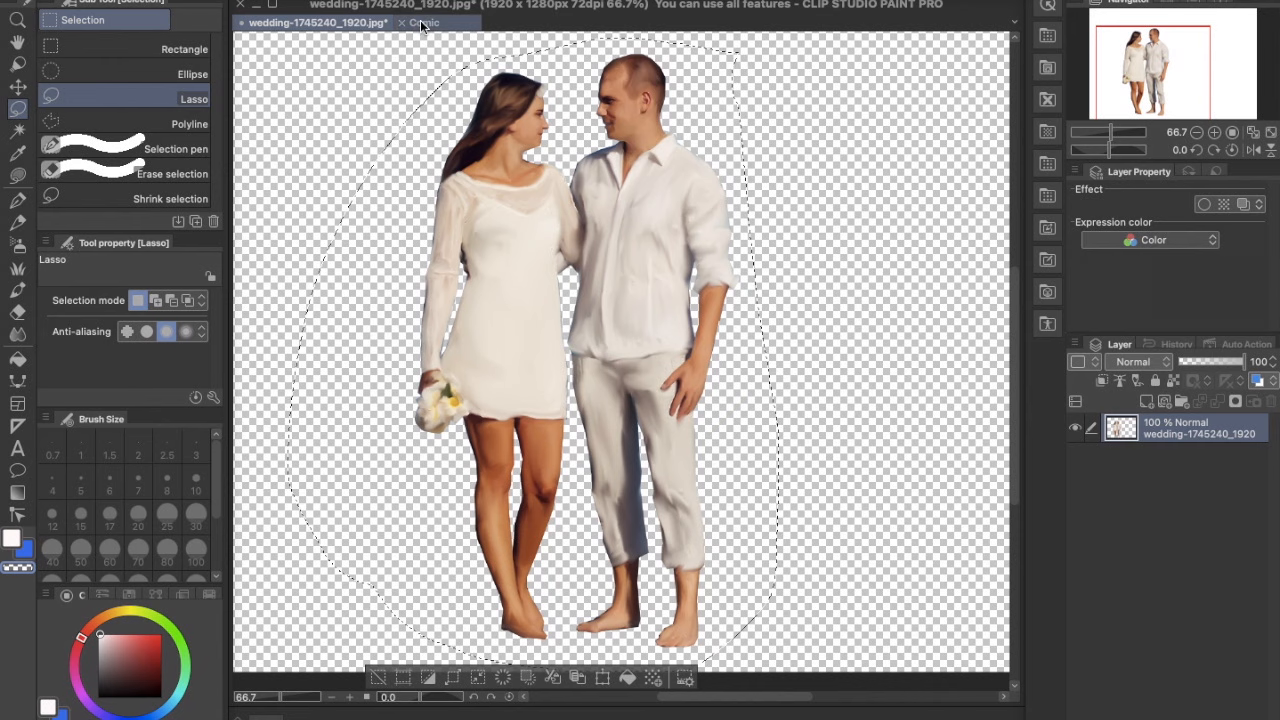
pyautogui.click(422, 24)
pyautogui.hotkey('ctrl', 'v')
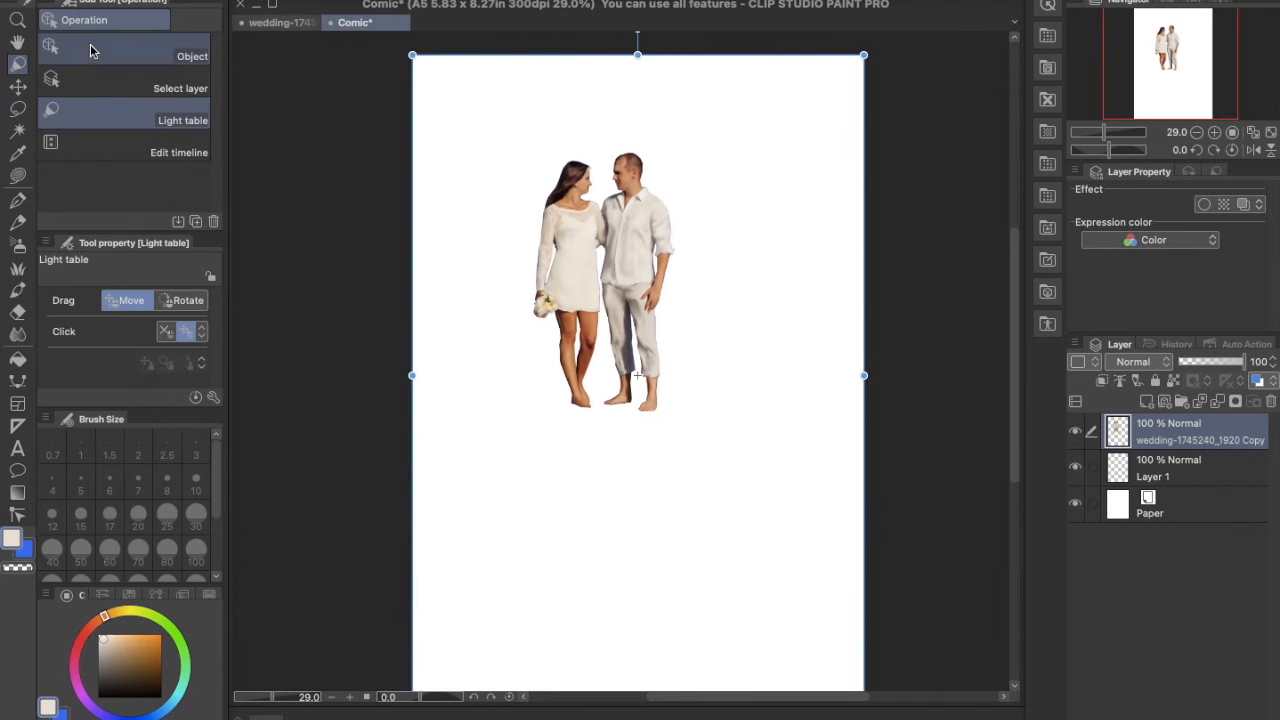
# Scale up the pasted couple with Scale/Rotate until they fill most of the A5 page, and apply the transformation.
pyautogui.click(89, 49)
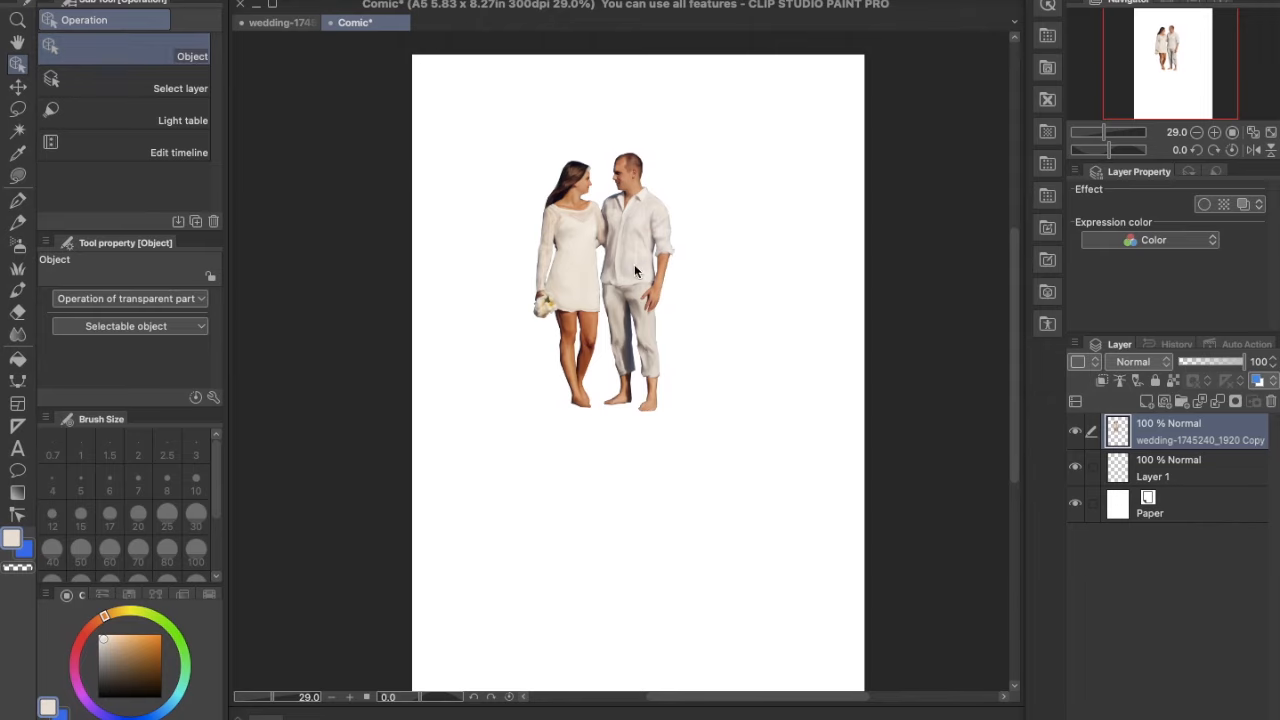
pyautogui.rightClick(634, 264)
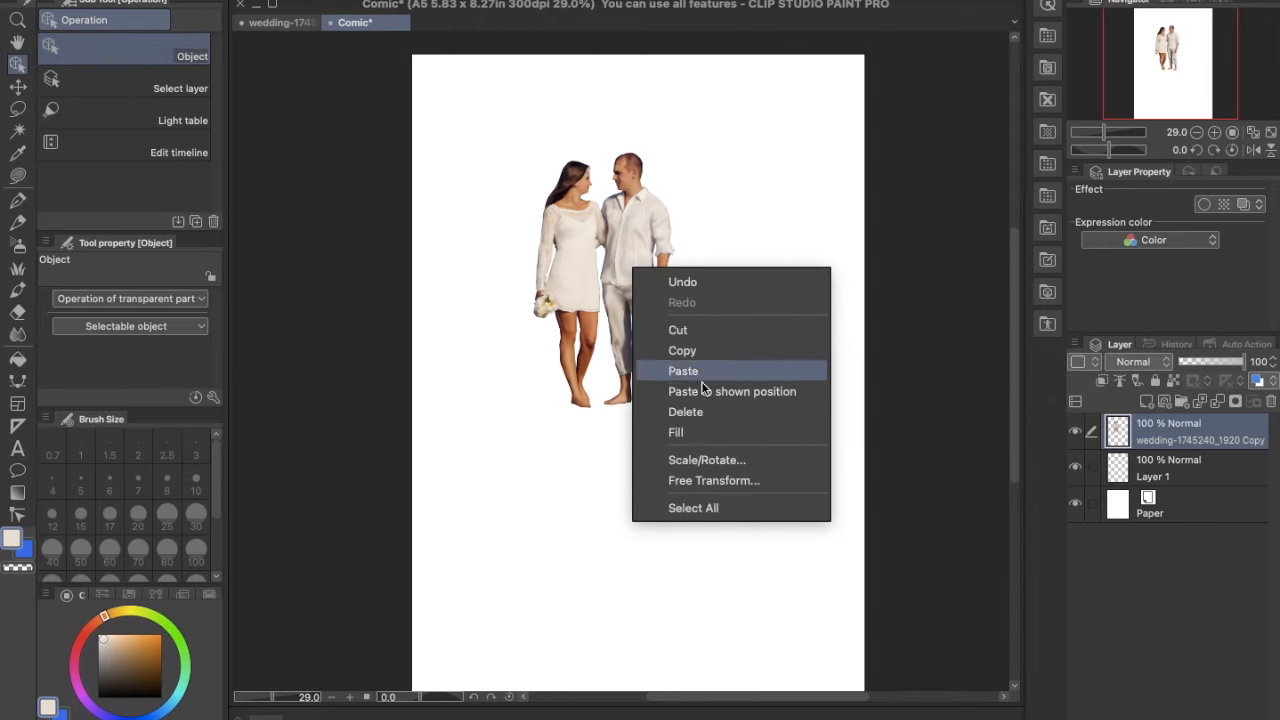
pyautogui.click(737, 463)
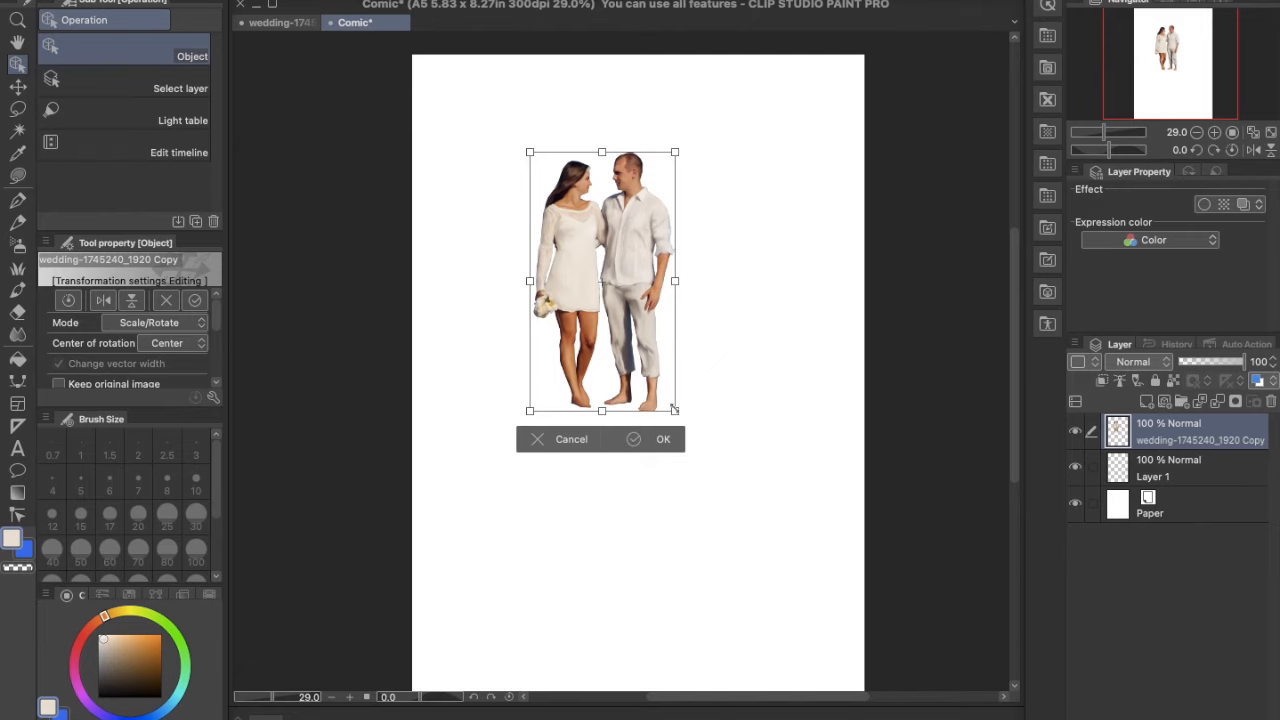
pyautogui.moveTo(674, 409); pyautogui.dragTo(809, 652)
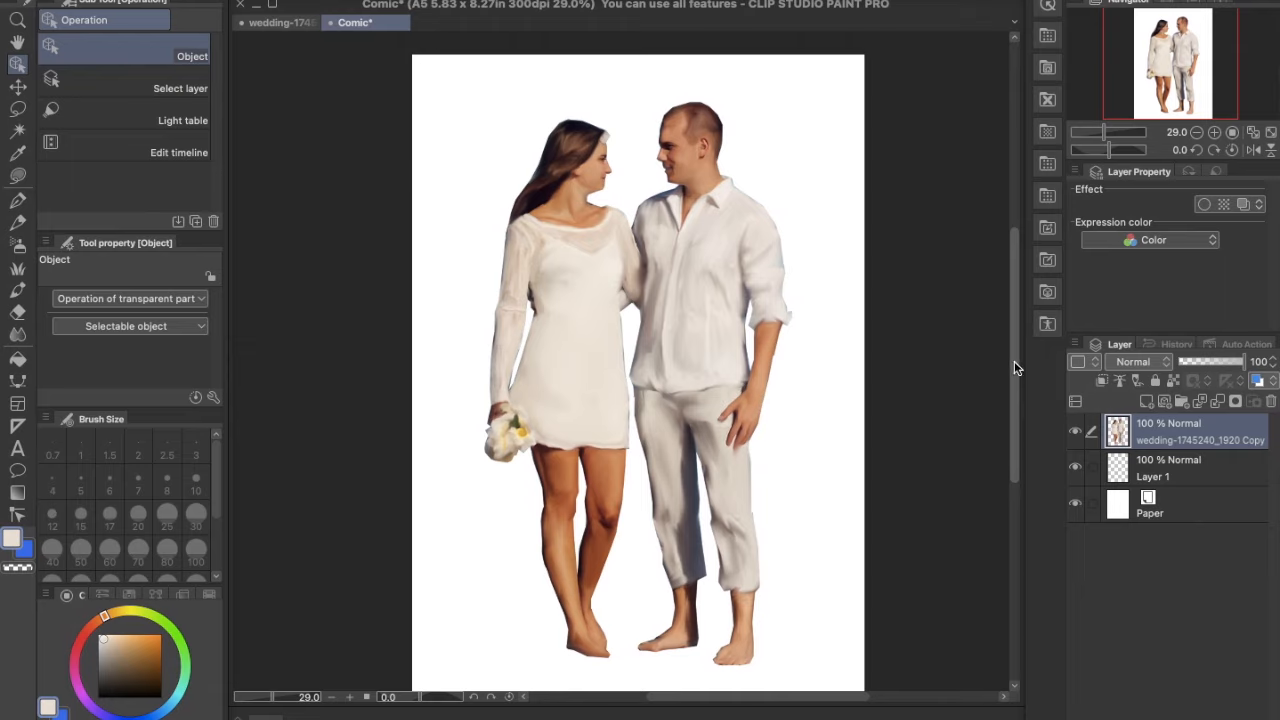
# Reposition the couple on the page, slightly further left, keeping clear space above their heads and below their feet.
pyautogui.moveTo(1014, 361)
pyautogui.mouseDown()
pyautogui.moveTo(1012, 400)
pyautogui.moveTo(1018, 360)
pyautogui.mouseUp()
pyautogui.moveTo(695, 371); pyautogui.dragTo(684, 381)
pyautogui.moveTo(1016, 289); pyautogui.dragTo(1018, 290)
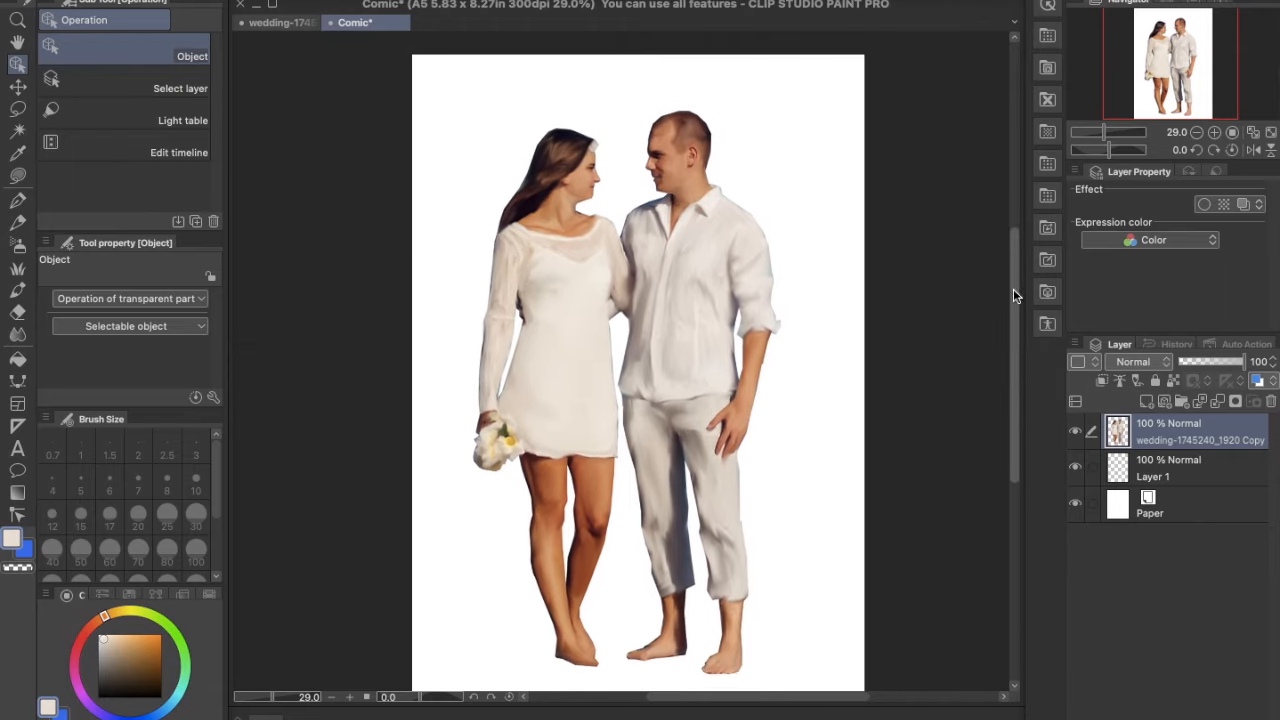
pyautogui.moveTo(716, 349); pyautogui.dragTo(719, 342)
# Make Layer 1, beneath the couple, active and set up the Oil paint flat brush with a medium blue colour.
pyautogui.click(1120, 475)
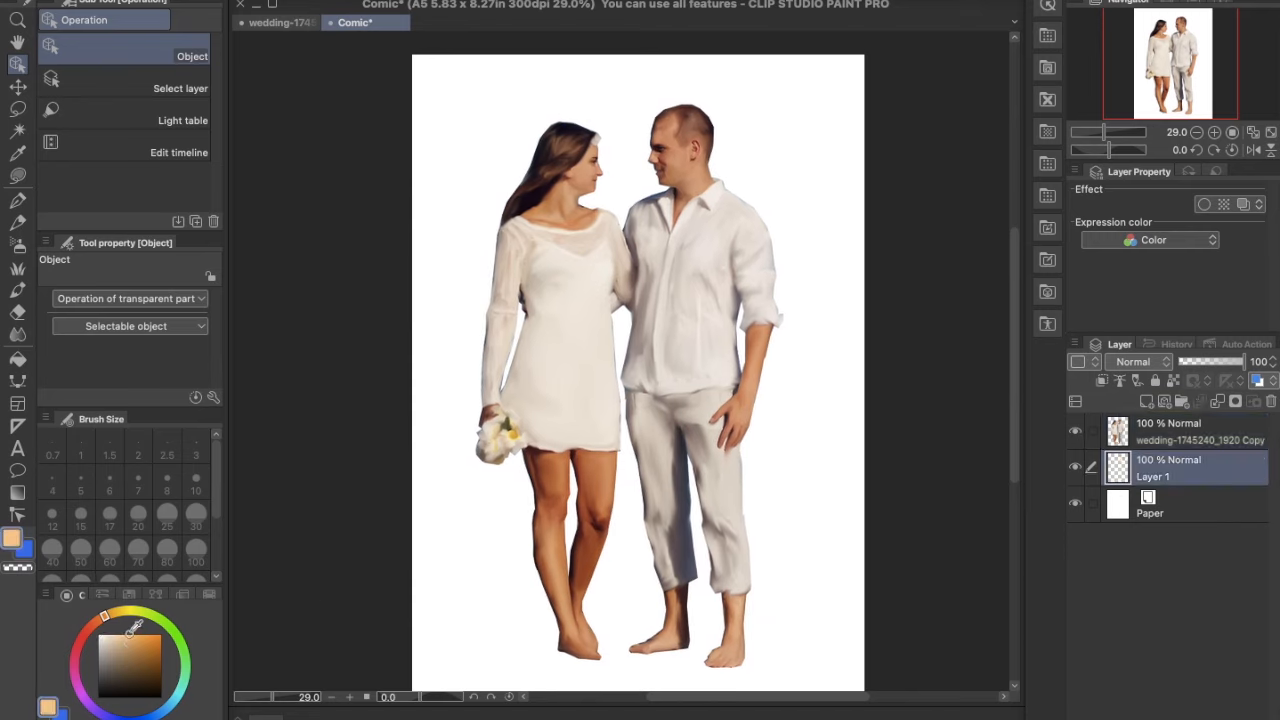
pyautogui.click(147, 714)
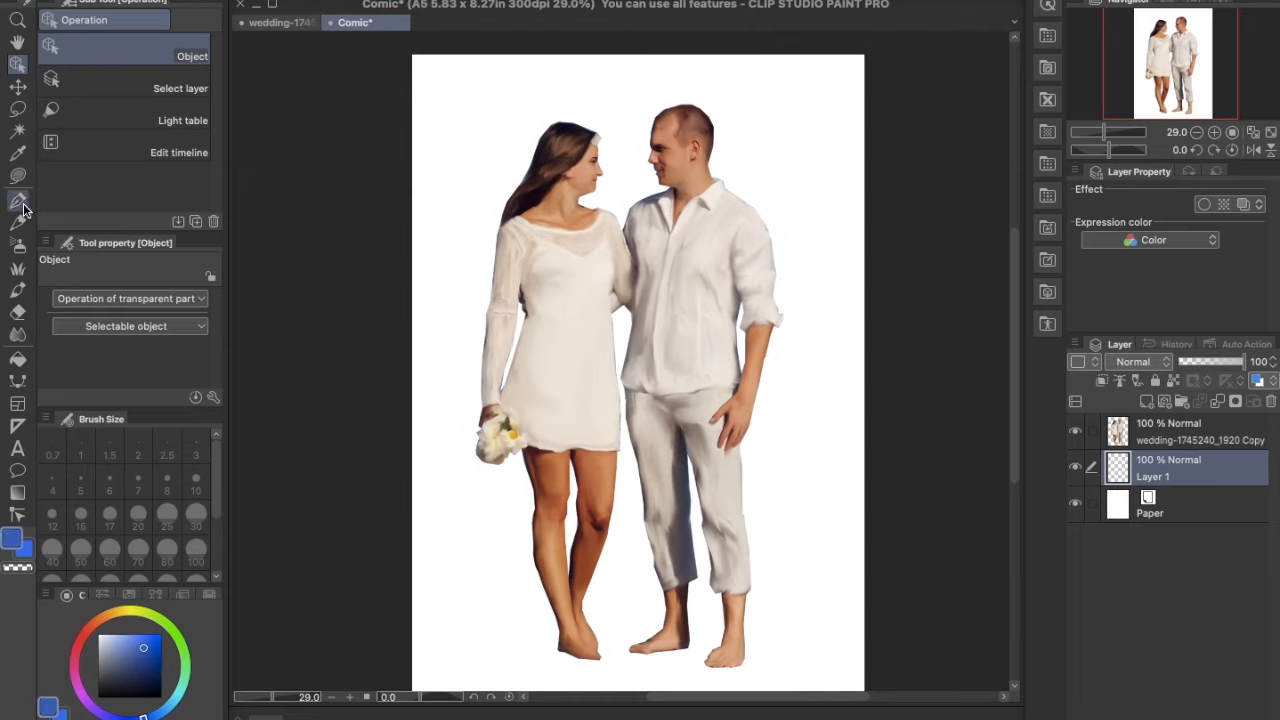
pyautogui.click(17, 311)
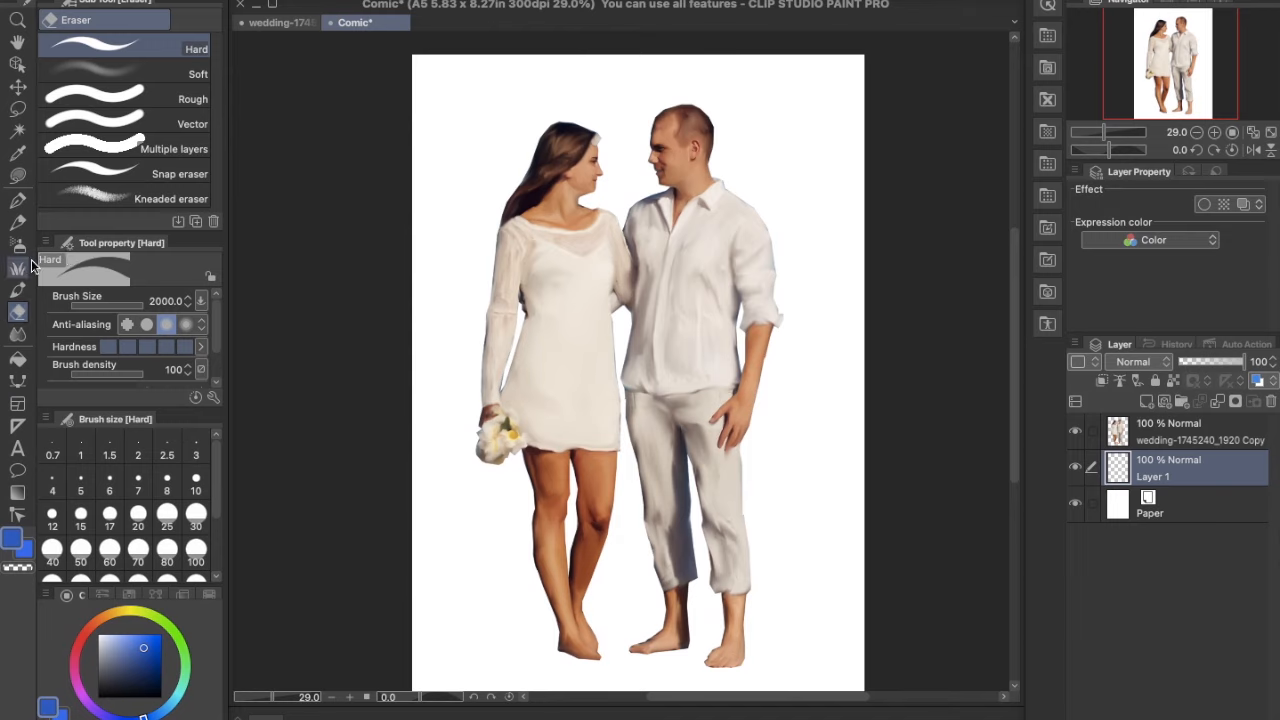
pyautogui.click(22, 250)
pyautogui.click(17, 199)
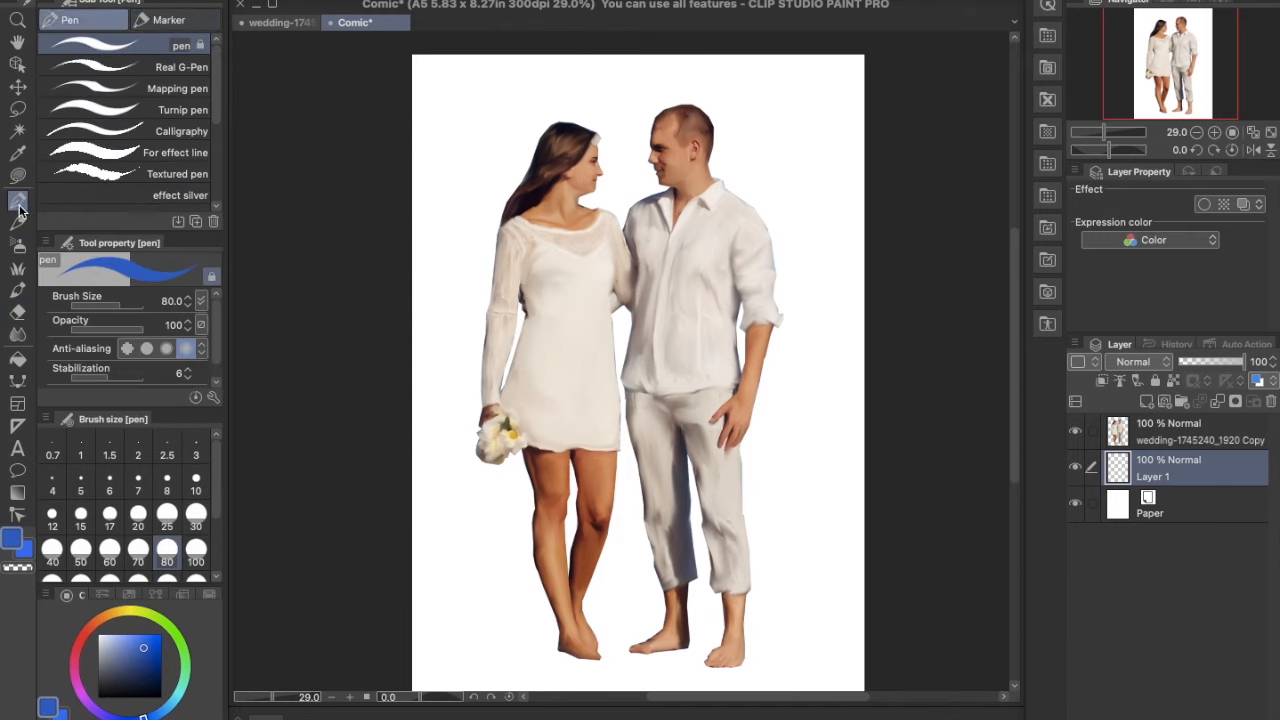
pyautogui.click(17, 222)
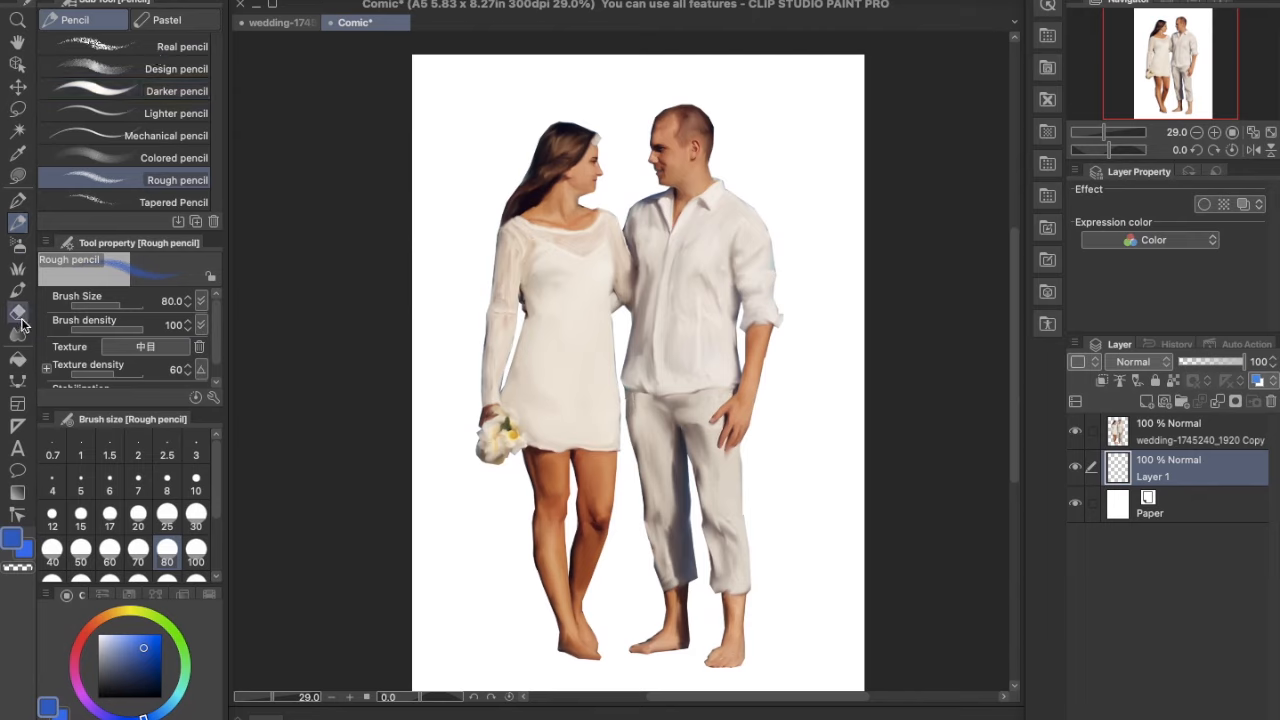
pyautogui.click(17, 289)
pyautogui.click(133, 19)
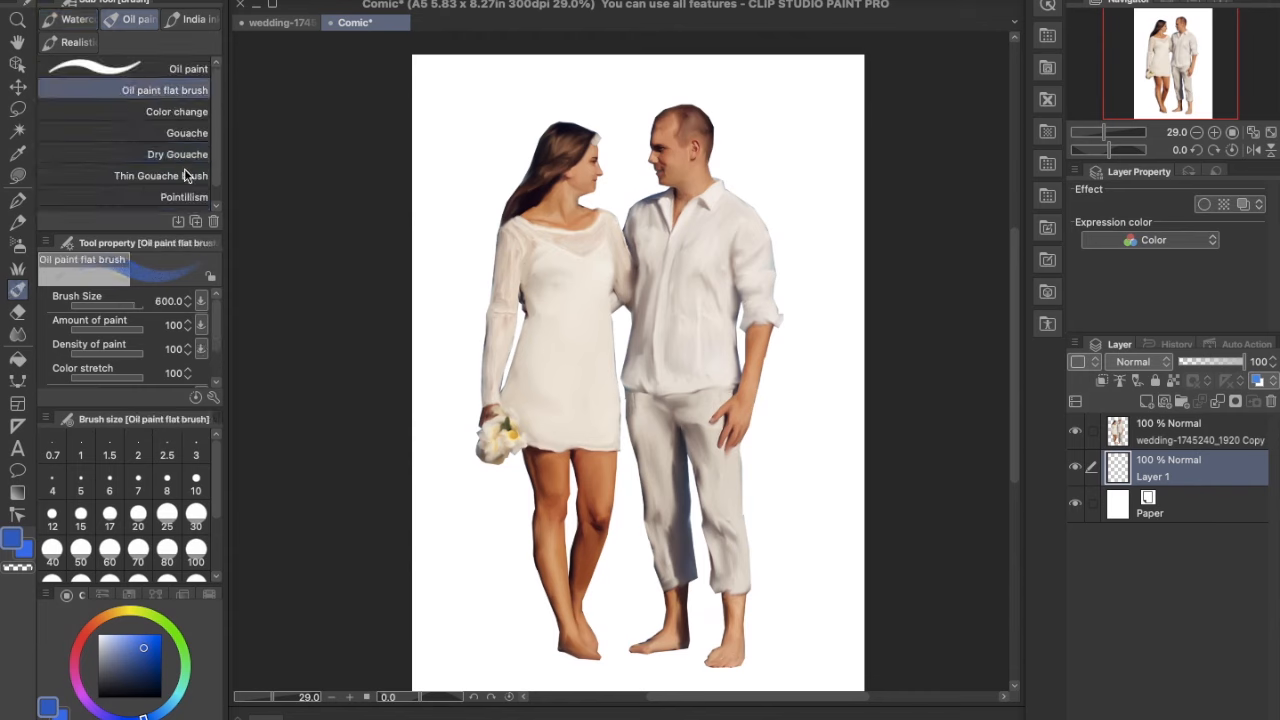
# Paint the whole background behind the couple medium blue, covering all the white down to the page's lower edge.
pyautogui.moveTo(400, 71)
pyautogui.mouseDown()
pyautogui.moveTo(426, 112)
pyautogui.moveTo(468, 70)
pyautogui.moveTo(412, 188)
pyautogui.moveTo(510, 112)
pyautogui.moveTo(490, 152)
pyautogui.moveTo(562, 57)
pyautogui.moveTo(750, 136)
pyautogui.moveTo(690, 50)
pyautogui.moveTo(758, 130)
pyautogui.moveTo(775, 278)
pyautogui.moveTo(883, 303)
pyautogui.moveTo(876, 64)
pyautogui.moveTo(835, 160)
pyautogui.moveTo(868, 345)
pyautogui.moveTo(859, 530)
pyautogui.moveTo(821, 520)
pyautogui.moveTo(811, 367)
pyautogui.moveTo(743, 417)
pyautogui.moveTo(758, 282)
pyautogui.moveTo(743, 314)
pyautogui.moveTo(573, 153)
pyautogui.moveTo(567, 115)
pyautogui.moveTo(673, 167)
pyautogui.moveTo(669, 216)
pyautogui.moveTo(537, 283)
pyautogui.moveTo(546, 165)
pyautogui.moveTo(474, 320)
pyautogui.moveTo(448, 308)
pyautogui.moveTo(436, 363)
pyautogui.moveTo(497, 675)
pyautogui.moveTo(612, 434)
pyautogui.moveTo(691, 455)
pyautogui.moveTo(690, 385)
pyautogui.moveTo(718, 323)
pyautogui.moveTo(688, 259)
pyautogui.moveTo(637, 226)
pyautogui.moveTo(608, 225)
pyautogui.moveTo(581, 284)
pyautogui.moveTo(611, 532)
pyautogui.mouseUp()
pyautogui.scroll(-8, 855, 529)
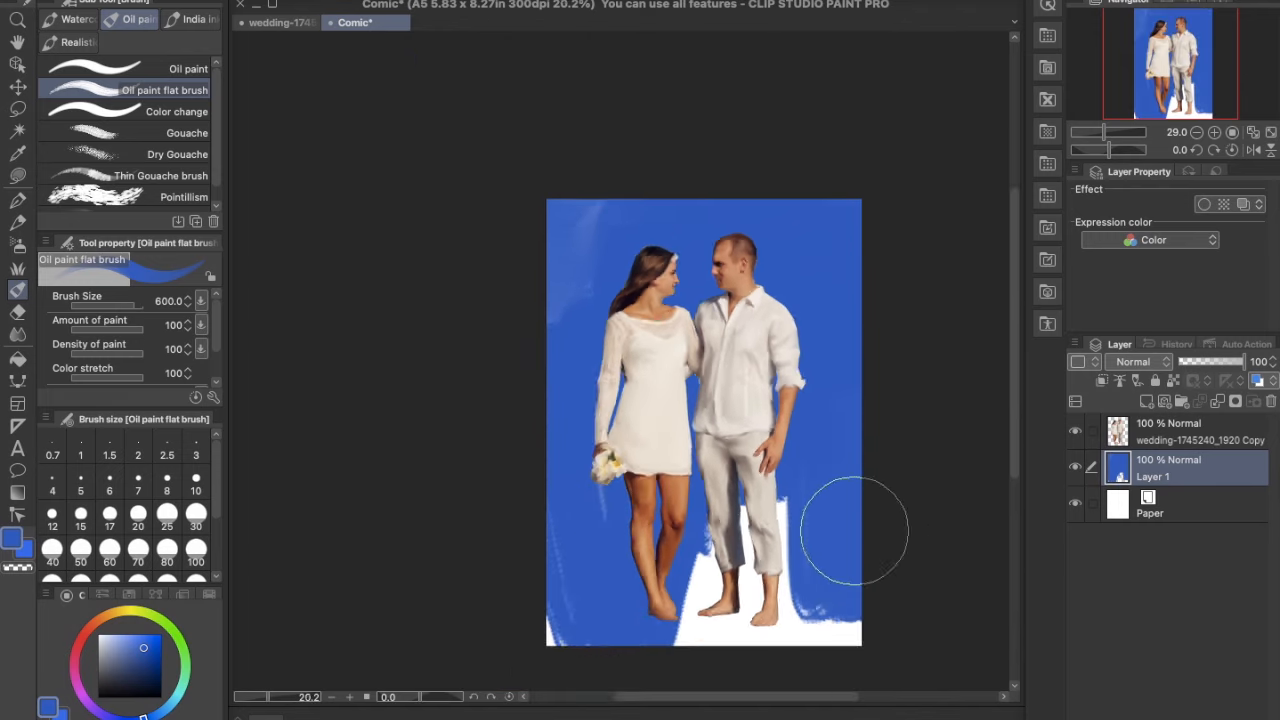
pyautogui.scroll(6, 855, 529)
pyautogui.moveTo(871, 571)
pyautogui.mouseDown()
pyautogui.moveTo(731, 635)
pyautogui.moveTo(795, 638)
pyautogui.moveTo(383, 620)
pyautogui.moveTo(661, 576)
pyautogui.moveTo(682, 601)
pyautogui.moveTo(765, 548)
pyautogui.mouseUp()
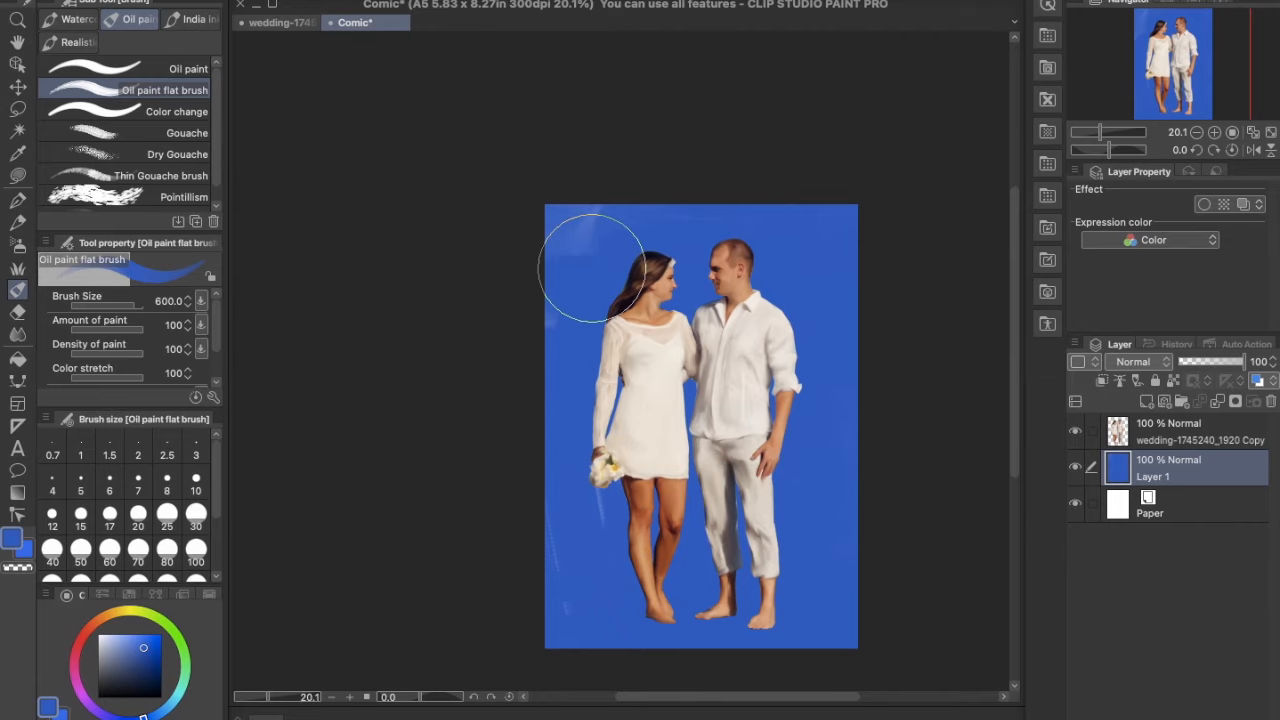
# Paint the lower half of the background teal and add a brighter cyan band above it behind the couple's waists.
pyautogui.click(174, 703)
pyautogui.moveTo(551, 586)
pyautogui.mouseDown()
pyautogui.moveTo(614, 645)
pyautogui.moveTo(673, 638)
pyautogui.moveTo(625, 615)
pyautogui.moveTo(623, 569)
pyautogui.moveTo(714, 626)
pyautogui.moveTo(840, 570)
pyautogui.moveTo(867, 621)
pyautogui.moveTo(826, 517)
pyautogui.moveTo(744, 551)
pyautogui.moveTo(656, 563)
pyautogui.moveTo(599, 533)
pyautogui.moveTo(516, 452)
pyautogui.moveTo(628, 441)
pyautogui.moveTo(716, 484)
pyautogui.moveTo(801, 454)
pyautogui.moveTo(906, 466)
pyautogui.moveTo(877, 513)
pyautogui.moveTo(760, 515)
pyautogui.mouseUp()
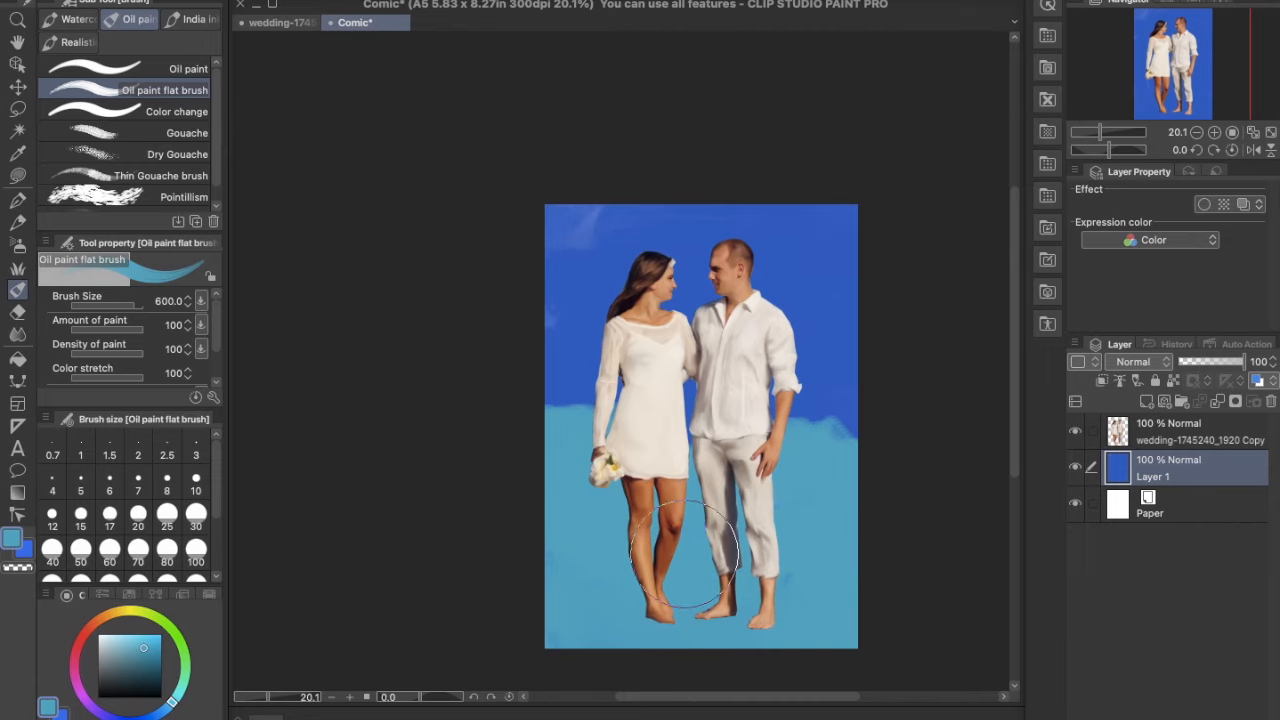
pyautogui.click(152, 645)
pyautogui.moveTo(522, 419)
pyautogui.mouseDown()
pyautogui.moveTo(560, 401)
pyautogui.moveTo(712, 399)
pyautogui.moveTo(834, 422)
pyautogui.mouseUp()
pyautogui.moveTo(520, 335); pyautogui.dragTo(557, 371)
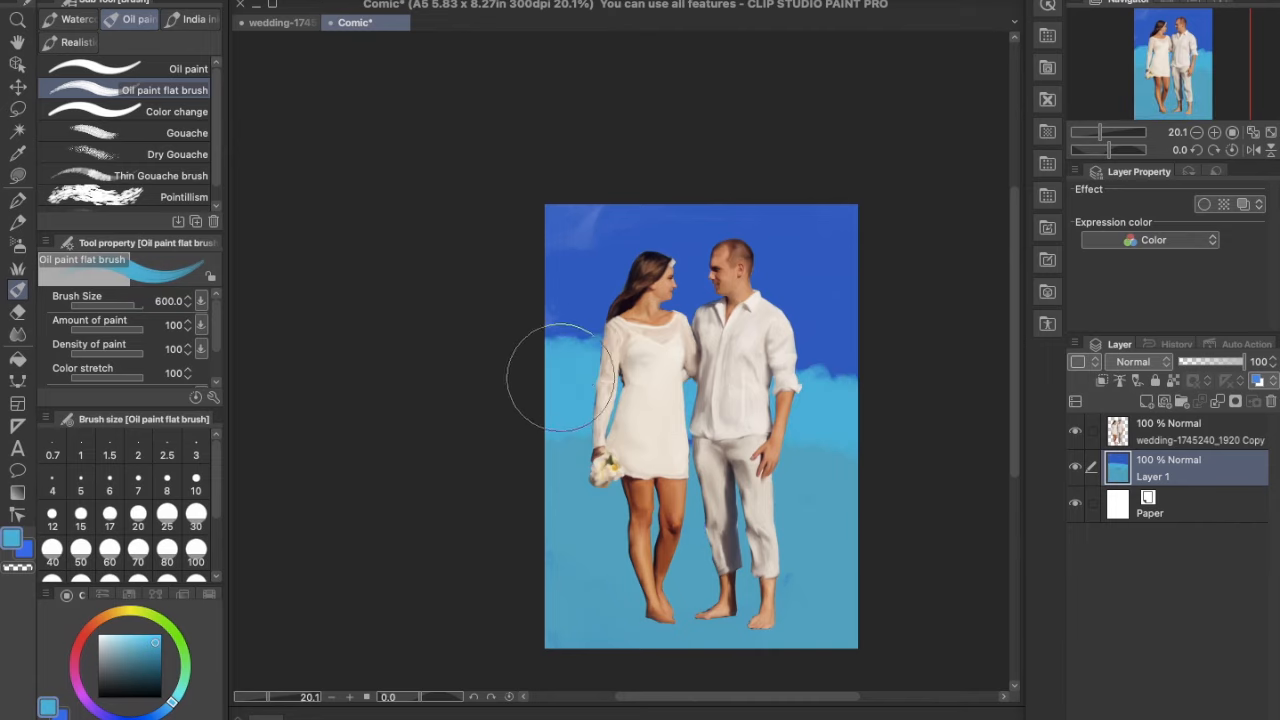
# Paint a deeper, more saturated blue across the upper part of the sky above the couple's heads.
pyautogui.moveTo(157, 710); pyautogui.dragTo(144, 716)
pyautogui.moveTo(608, 149)
pyautogui.mouseDown()
pyautogui.moveTo(571, 194)
pyautogui.moveTo(756, 200)
pyautogui.moveTo(709, 200)
pyautogui.moveTo(871, 226)
pyautogui.moveTo(796, 367)
pyautogui.mouseUp()
# Paint a light orange sand strip along the page's lower edge and a darker brown band above it behind the legs.
pyautogui.moveTo(133, 621); pyautogui.dragTo(105, 616)
pyautogui.click(129, 636)
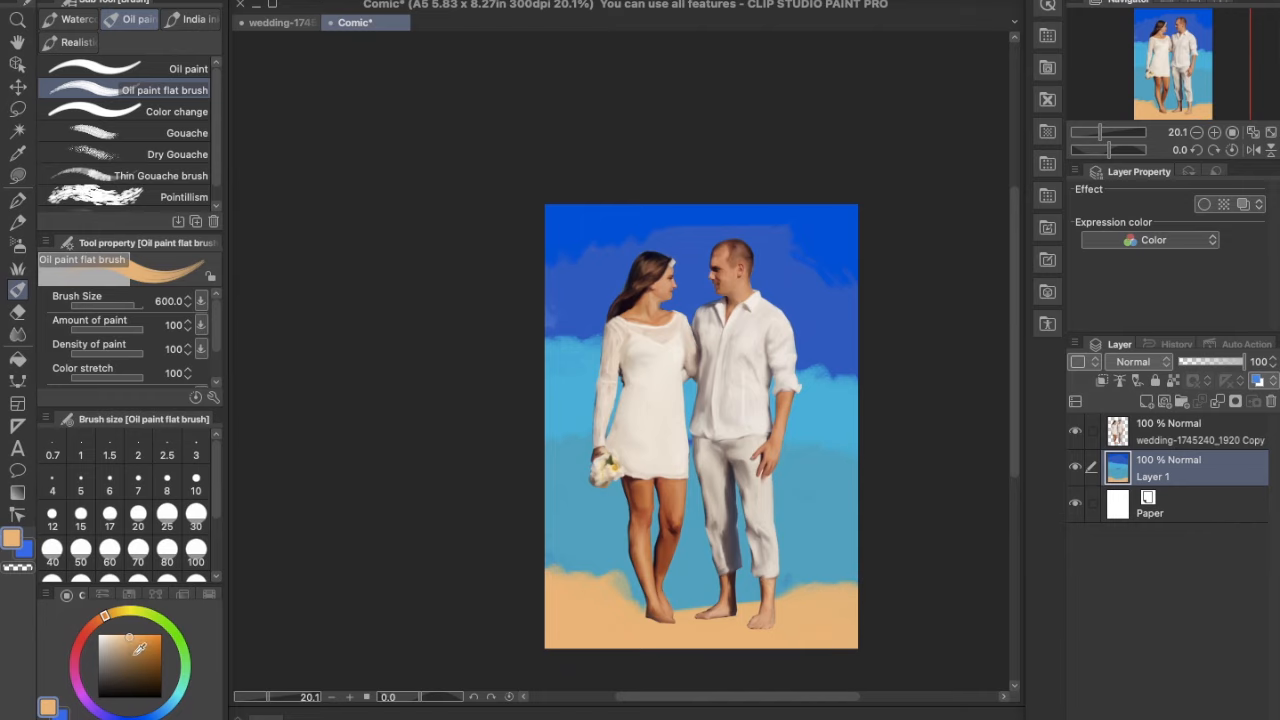
pyautogui.click(136, 654)
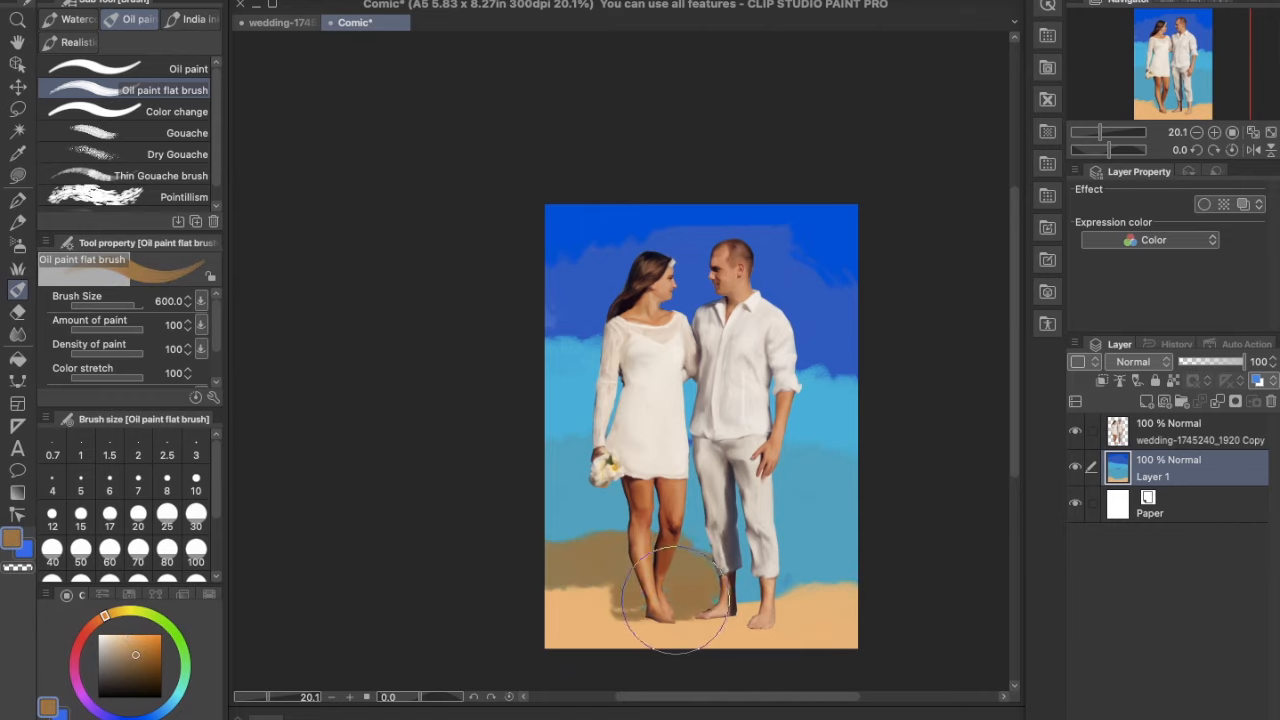